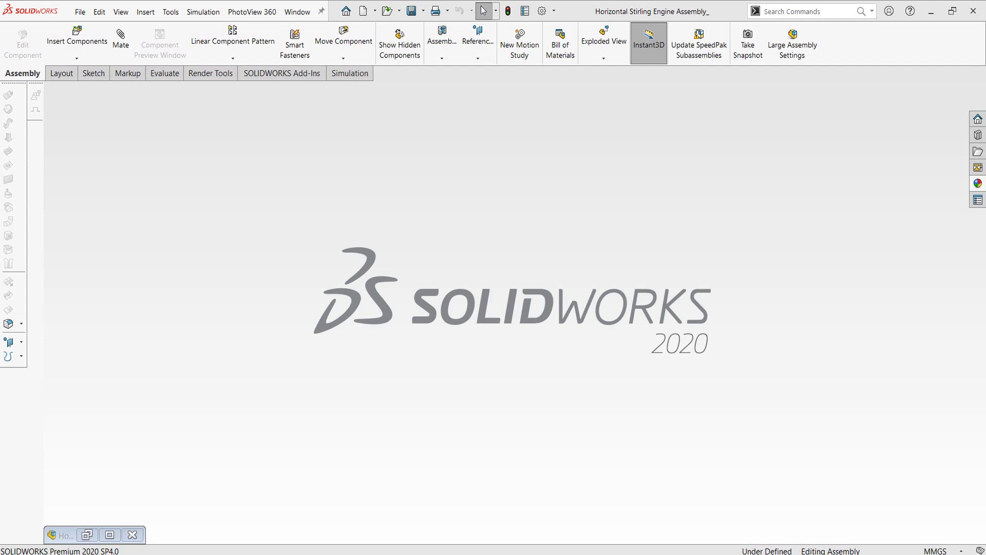
- Restore and orbit the Horizontal Stirling Engine assembly for a look, then close it
click(109, 535)
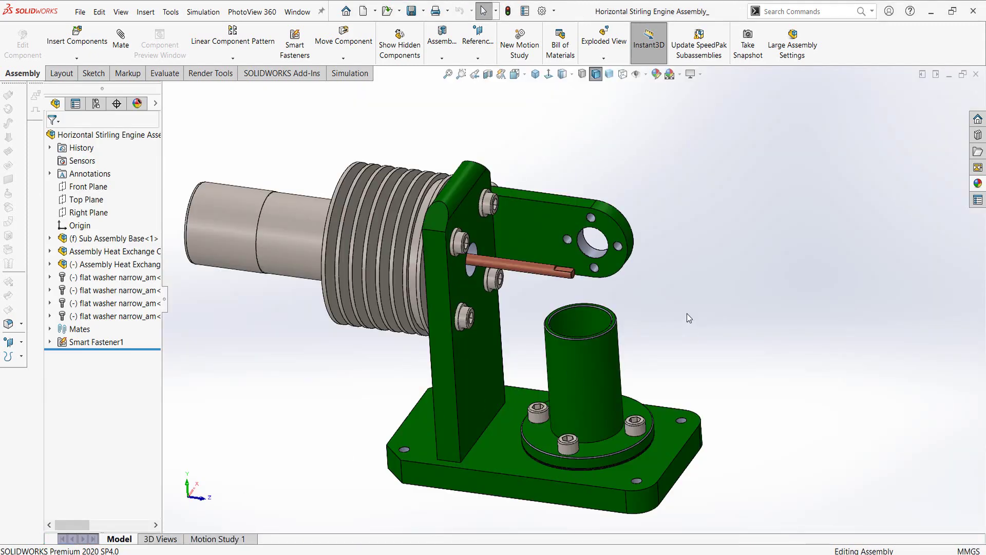
mouse_move(686, 314)
middle_down()
mouse_move(626, 297)
mouse_move(655, 286)
mouse_move(680, 305)
mouse_move(667, 303)
mouse_move(654, 242)
middle_up()
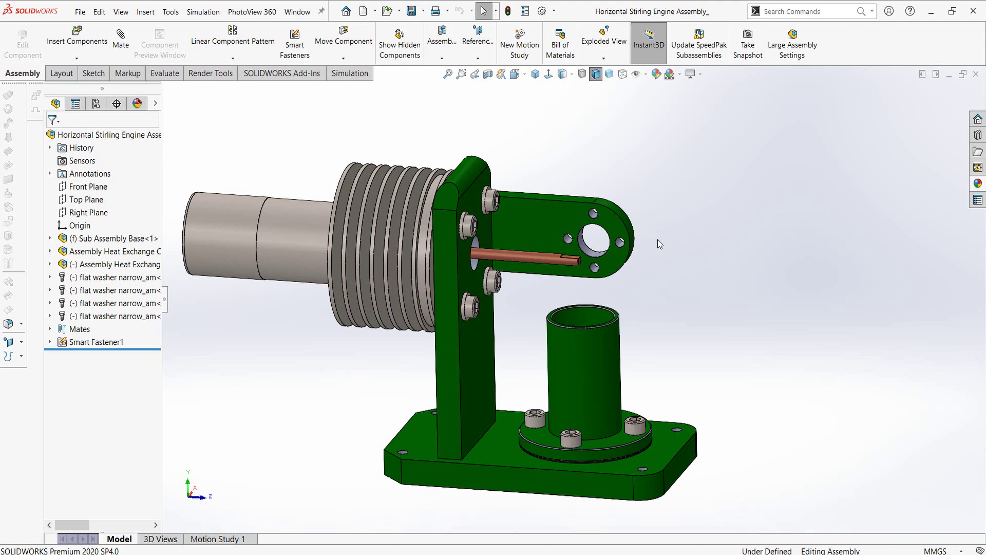
click(975, 76)
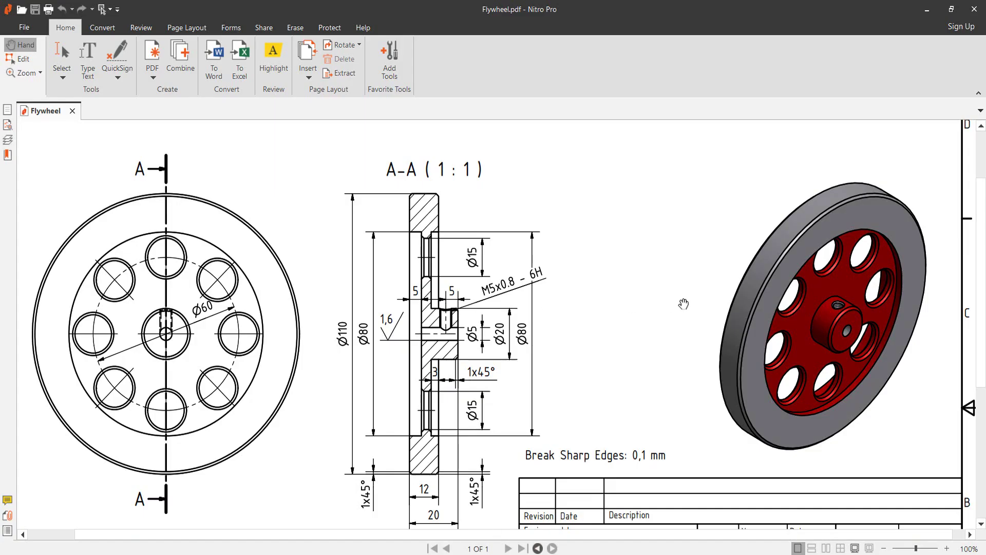
middle_click(679, 266)
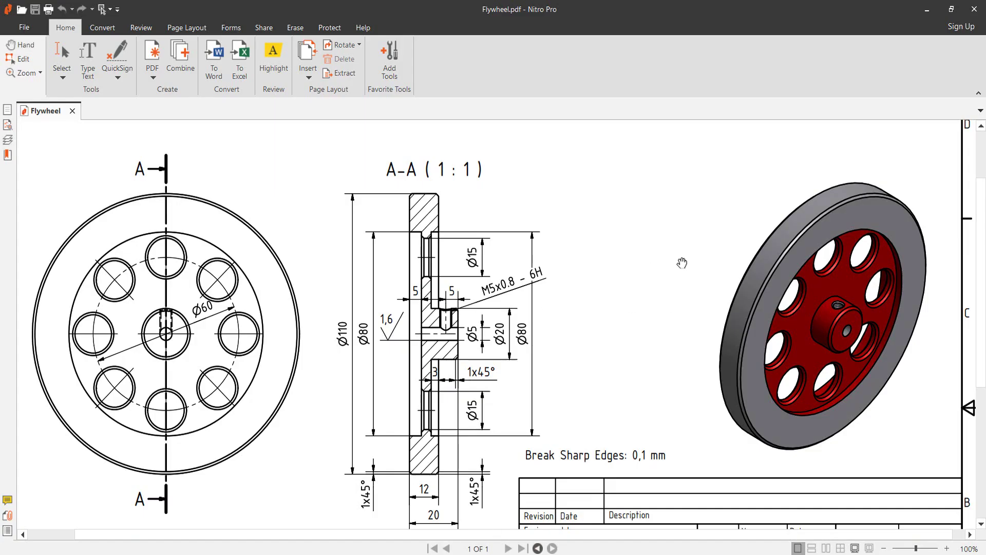
middle_click(680, 268)
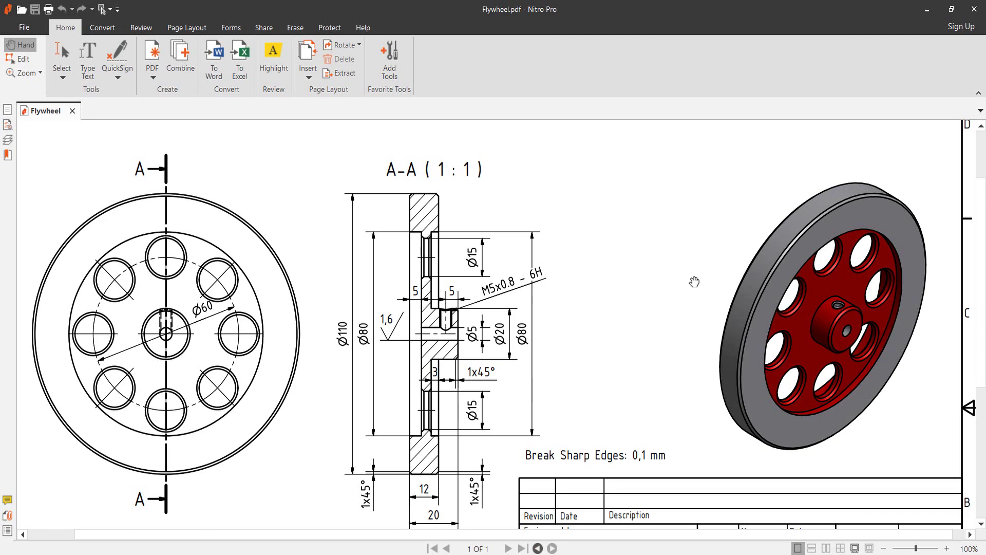
scroll(582, 302, down, 3)
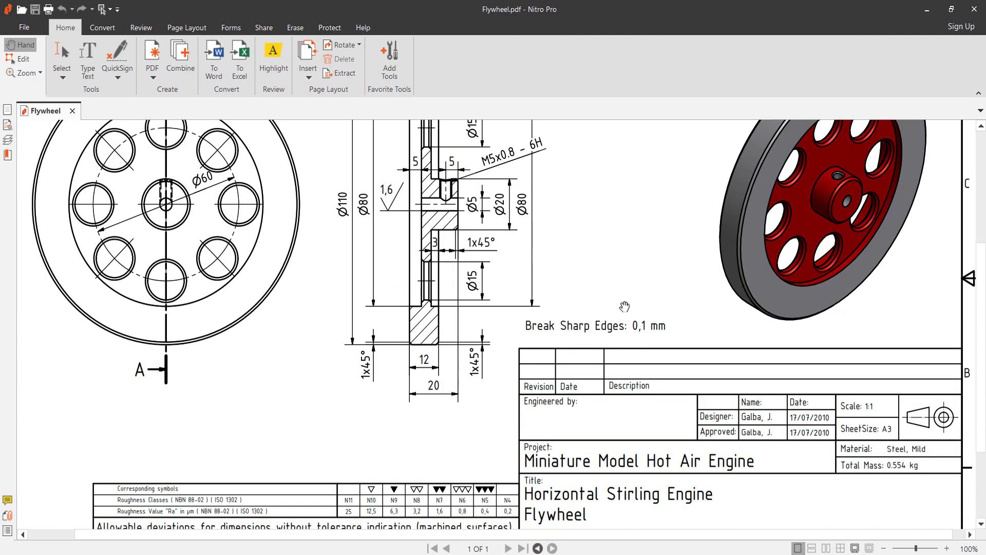
scroll(625, 305, up, 4)
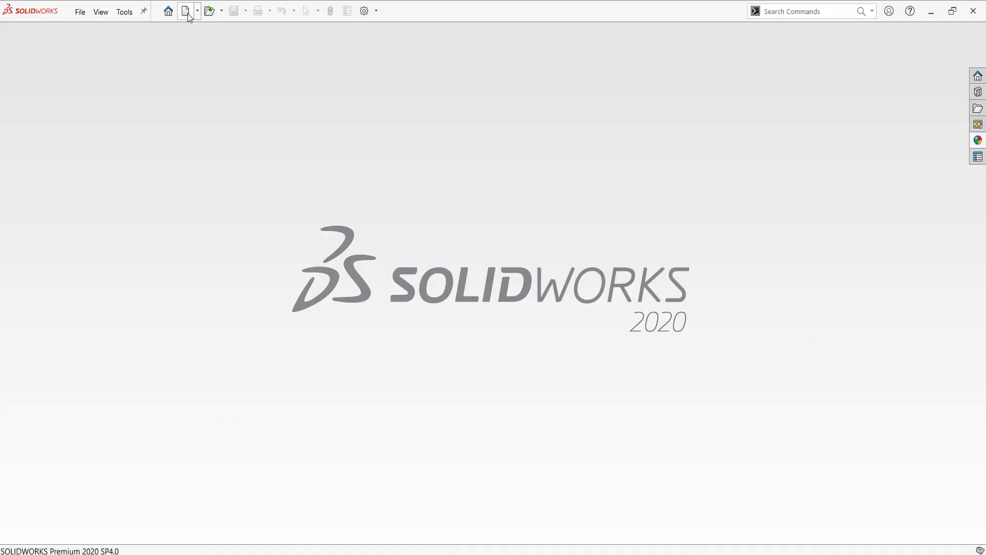
- Create a new part and start a sketch on the Right Plane
click(186, 11)
click(551, 416)
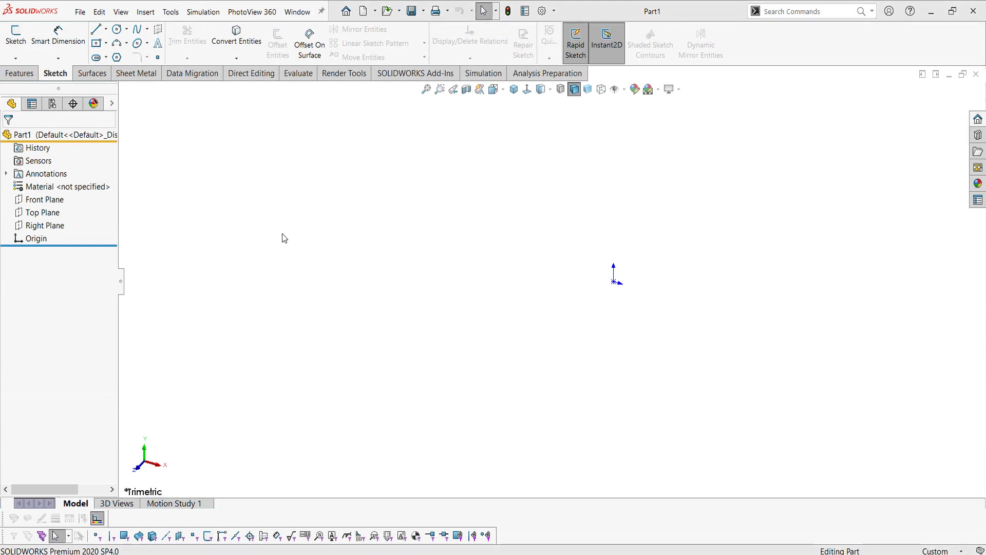
click(57, 225)
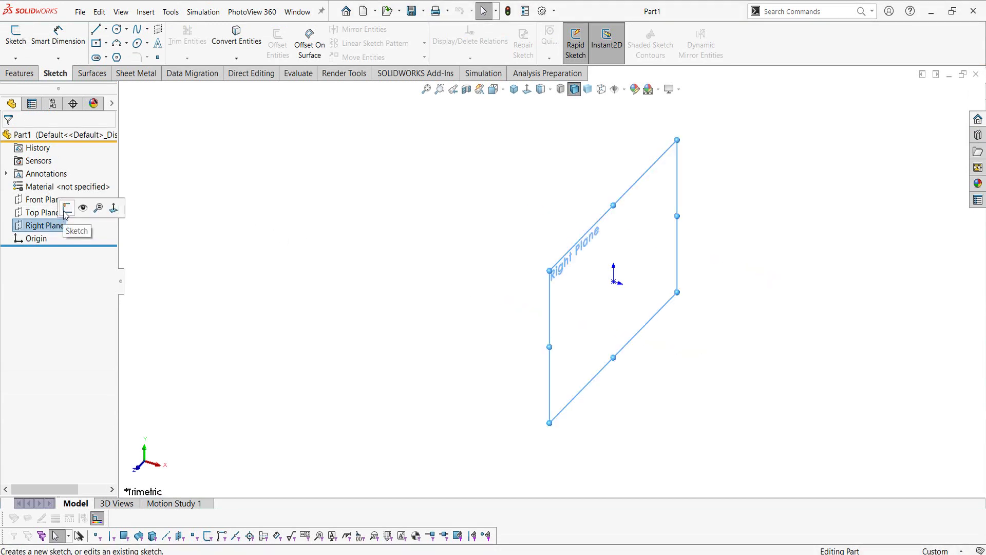
click(68, 206)
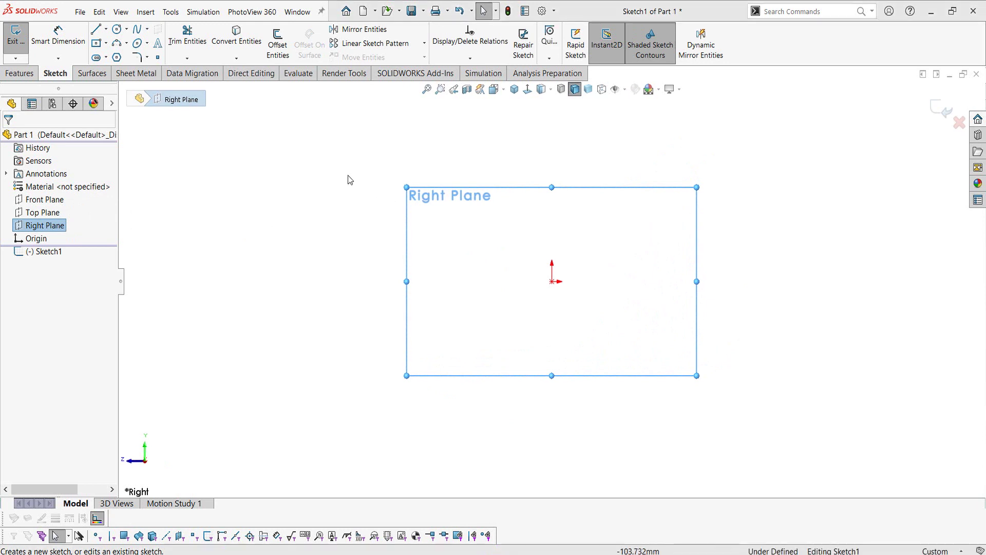
- Draw a horizontal construction centreline left from the origin and shorten it
right_drag(297, 212, 324, 165)
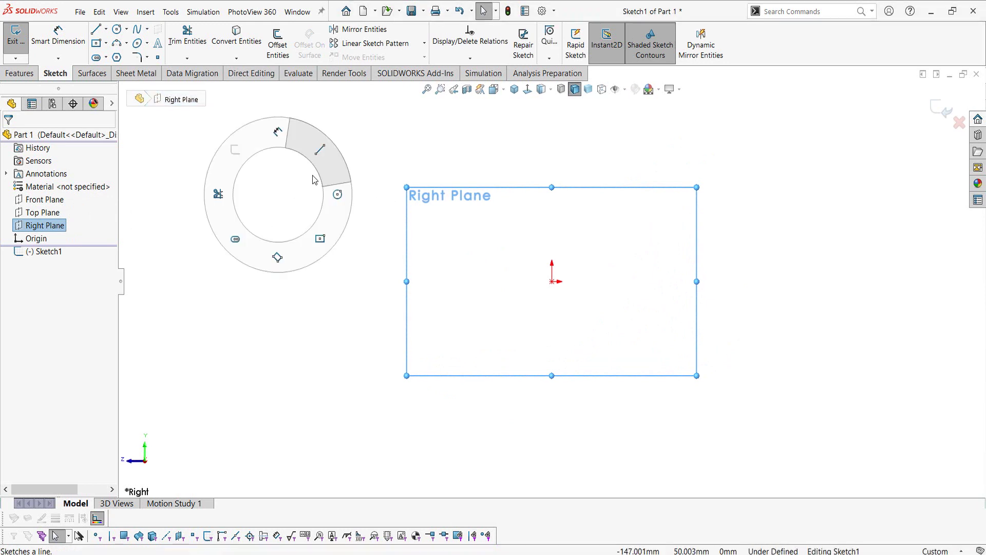
click(552, 281)
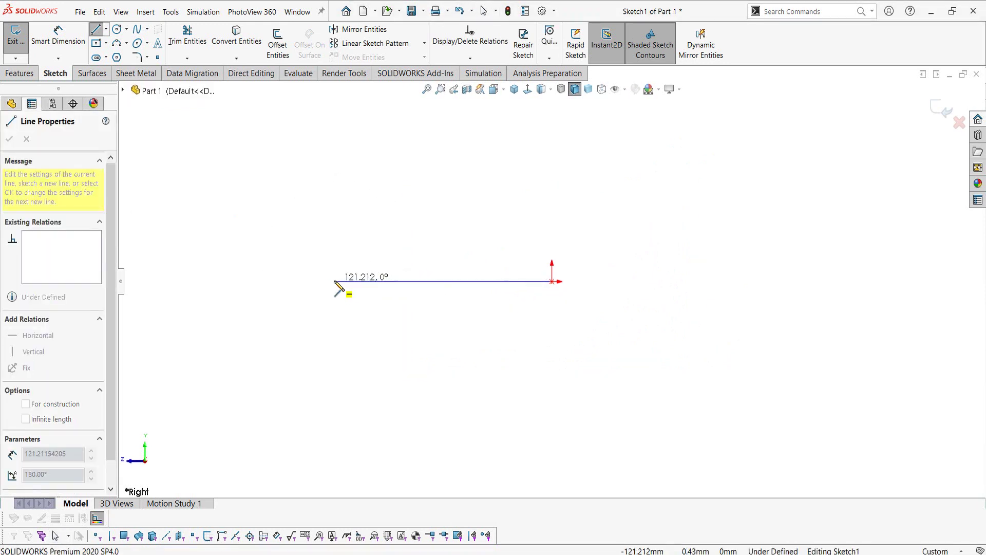
click(344, 281)
right_click(344, 282)
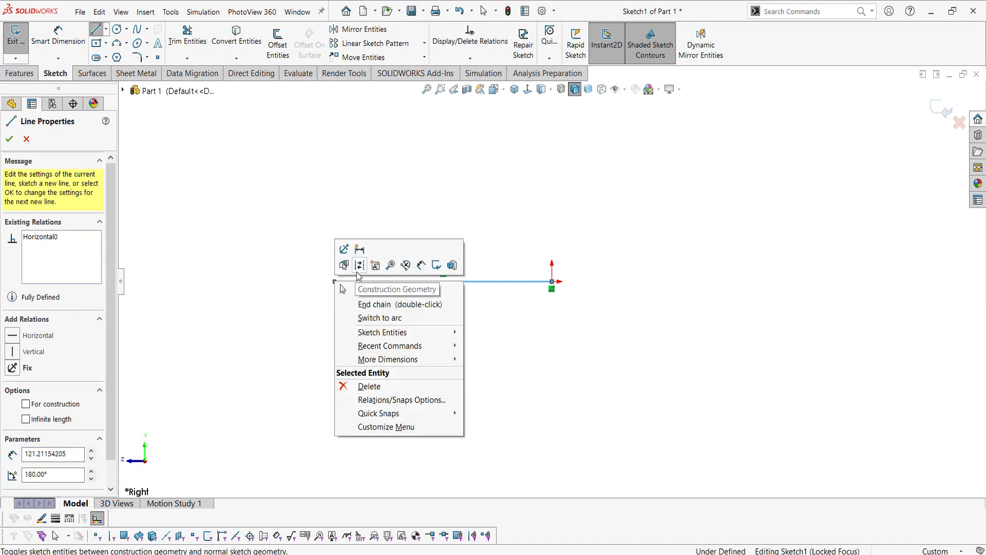
click(344, 264)
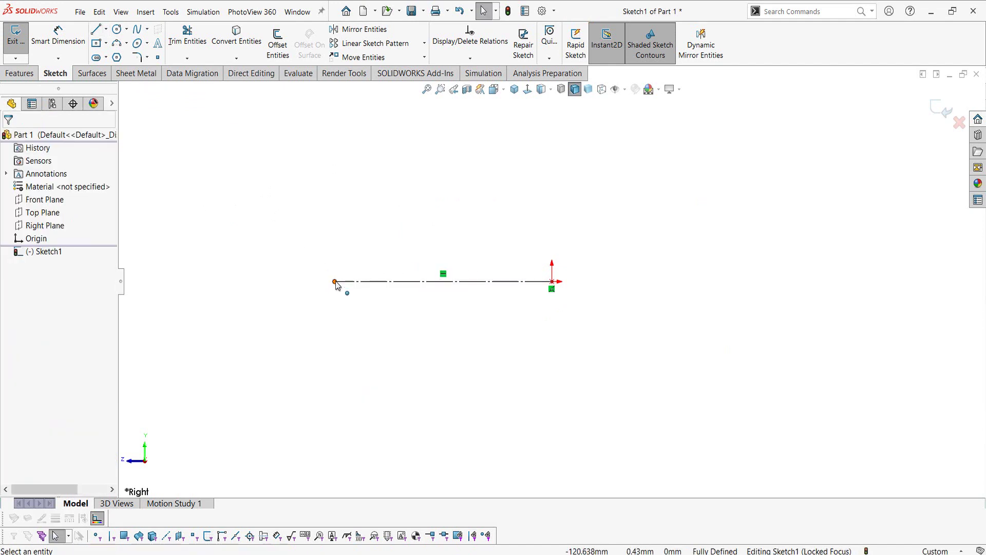
drag(337, 281, 438, 279)
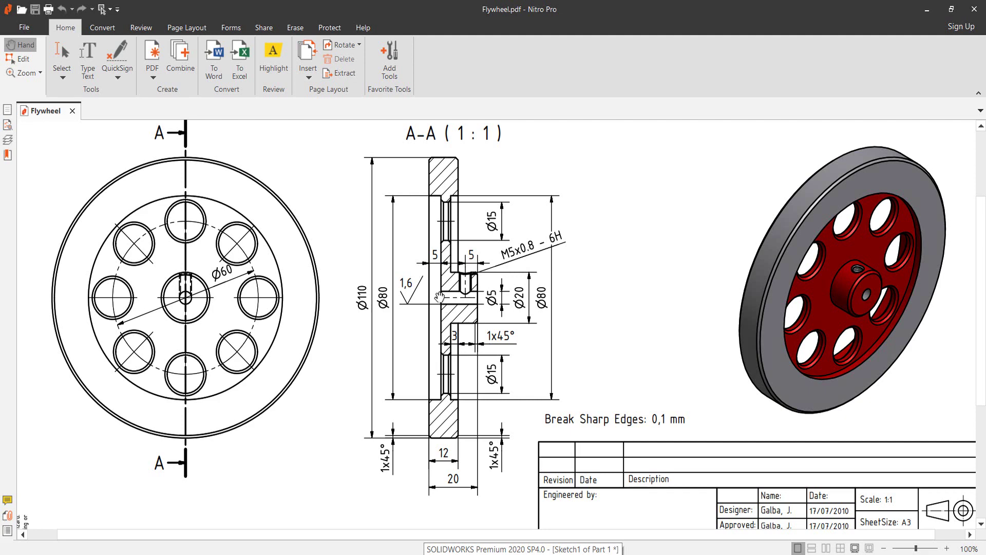
mouse_move(455, 256)
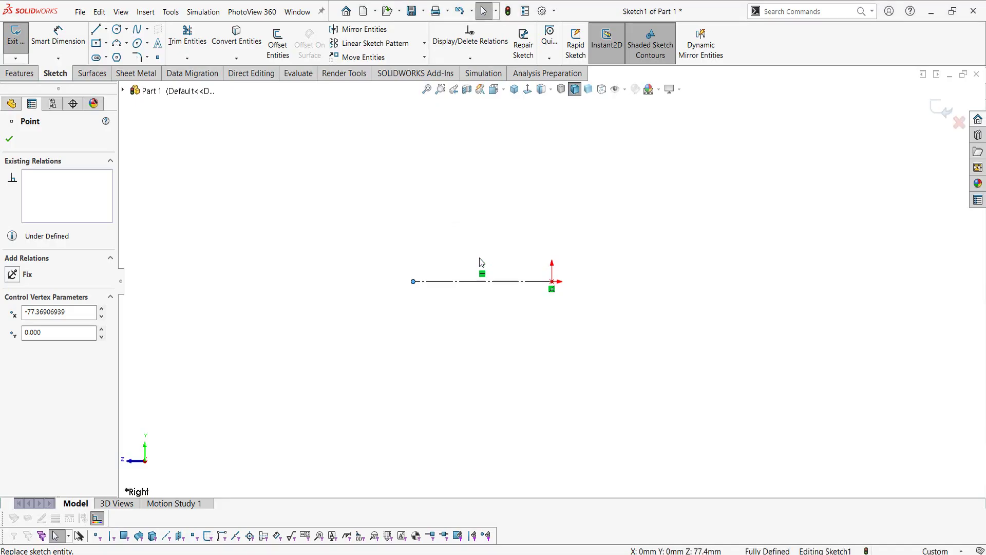
- Draw the foot's bottom edge and the neck's right side up to its step
click(483, 262)
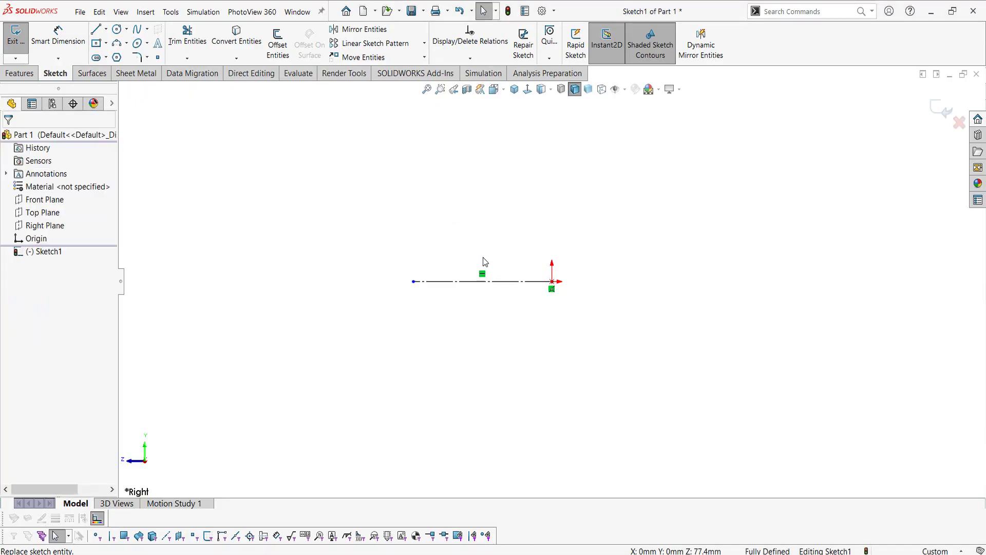
scroll(518, 249, down, 2)
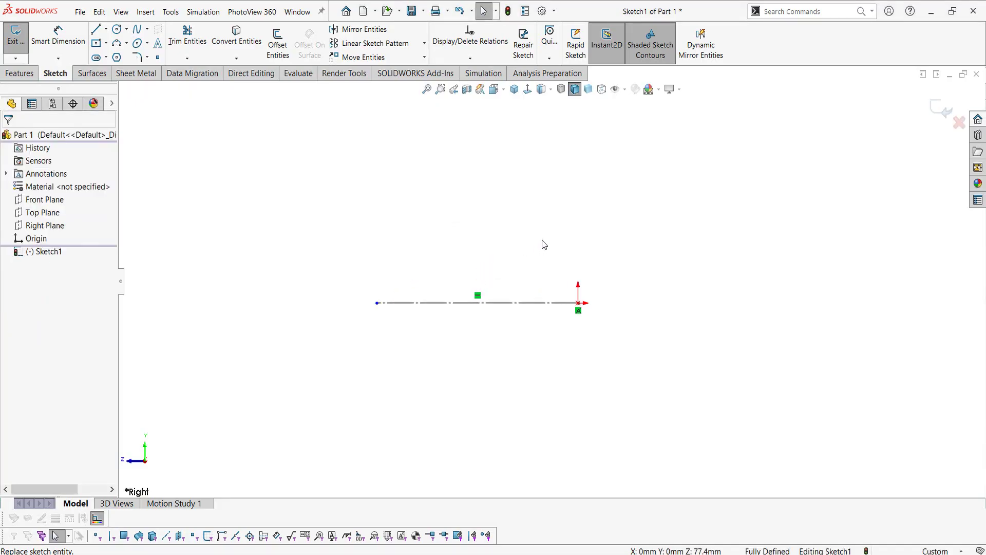
key(l)
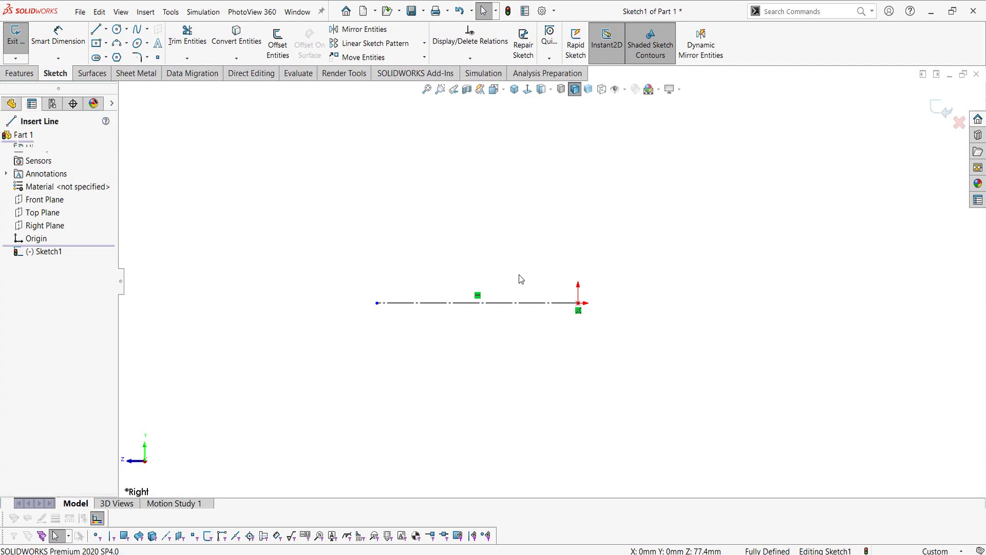
click(443, 282)
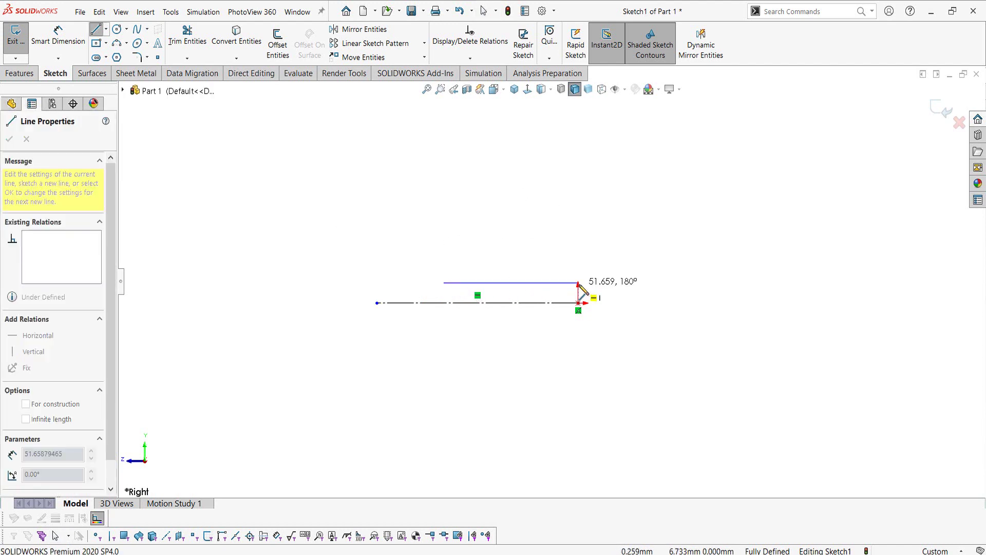
click(578, 283)
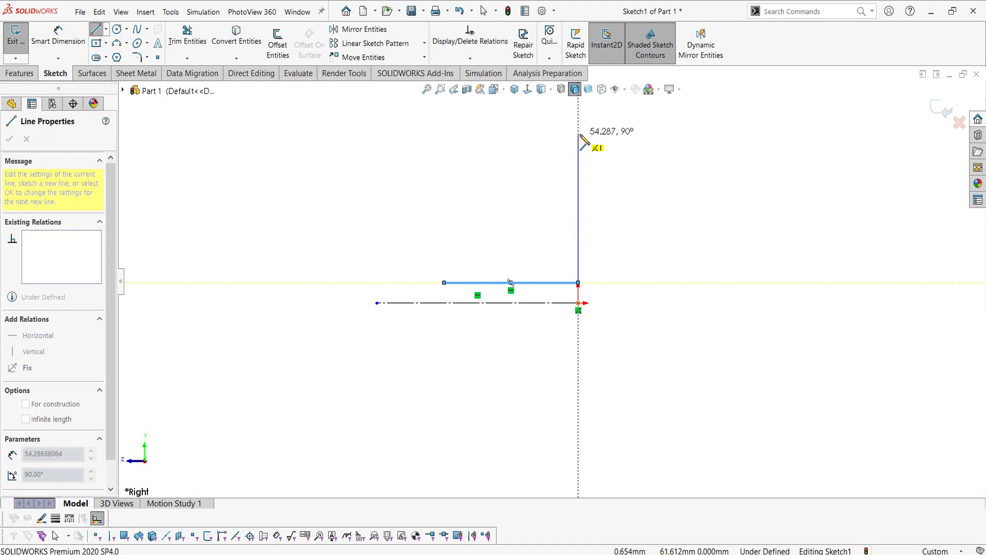
click(601, 135)
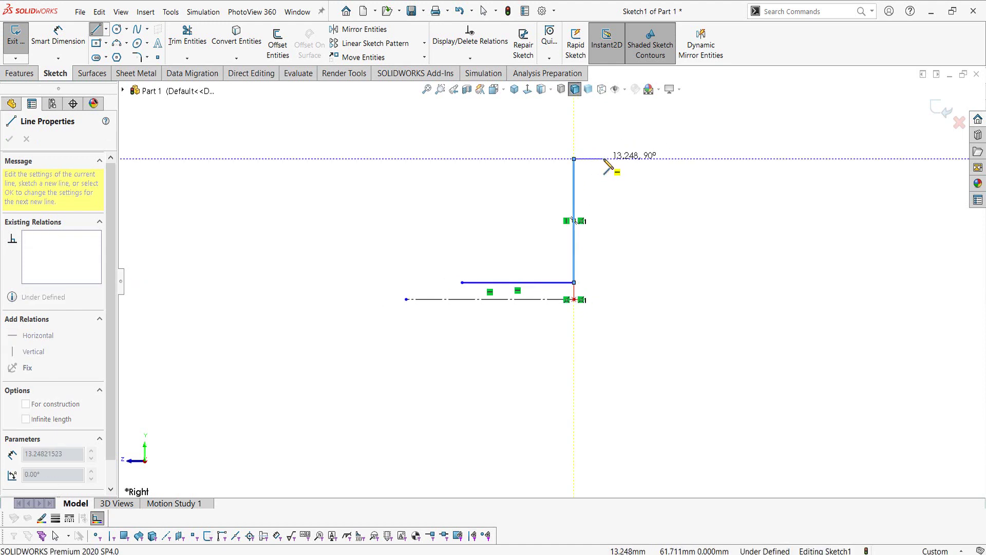
click(604, 160)
- Draw the rectangular head and the neck's left side, closing the outline at the foot
scroll(590, 113, up, 3)
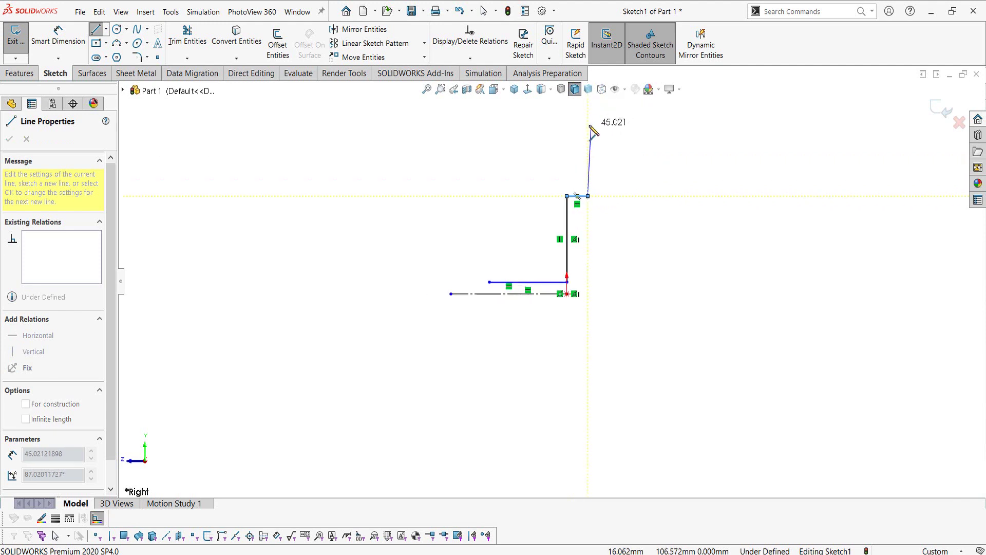
click(587, 125)
click(527, 125)
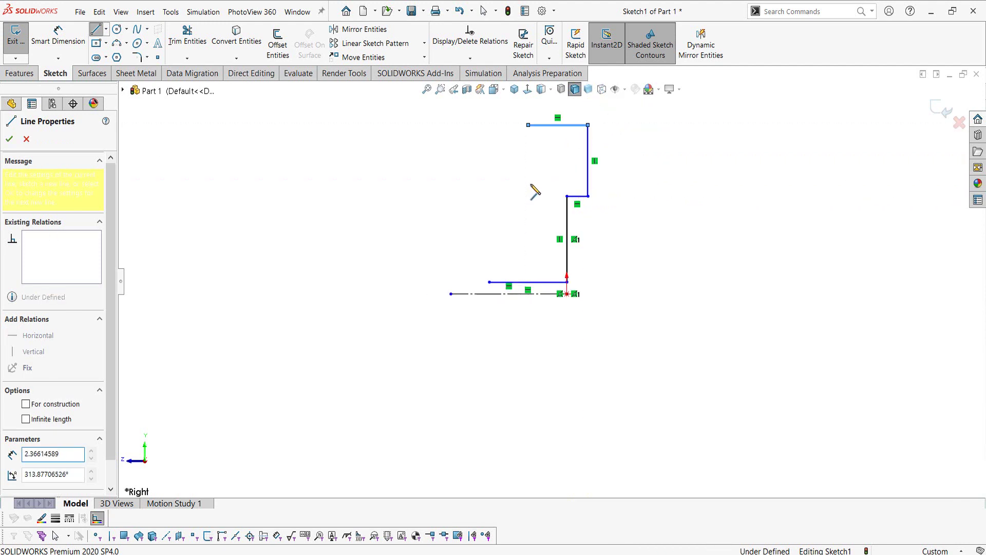
click(528, 196)
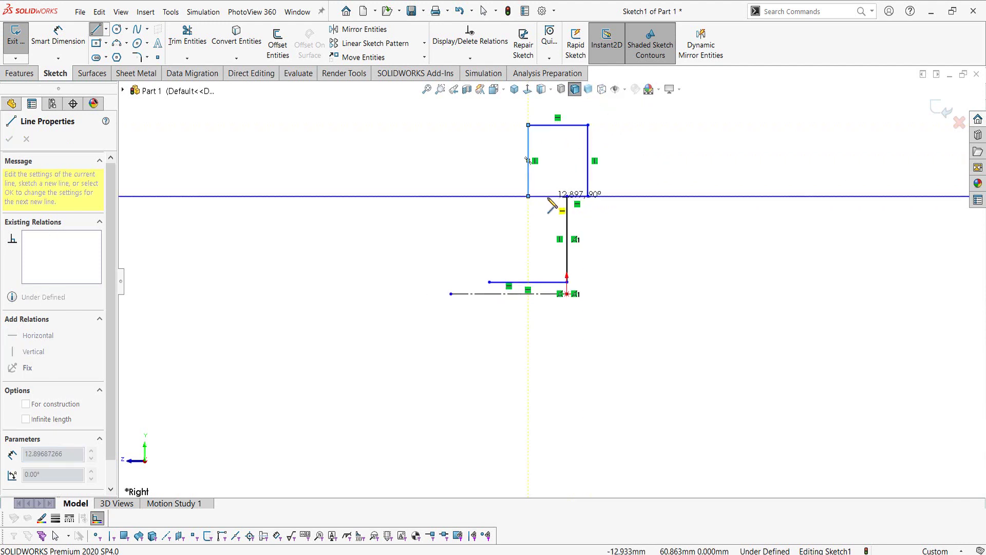
double_click(547, 195)
click(547, 267)
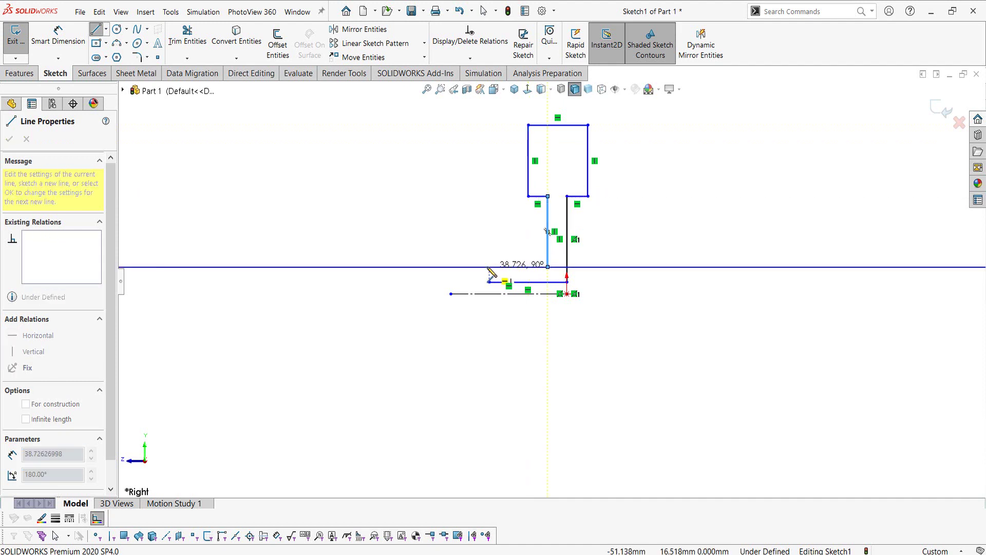
click(488, 266)
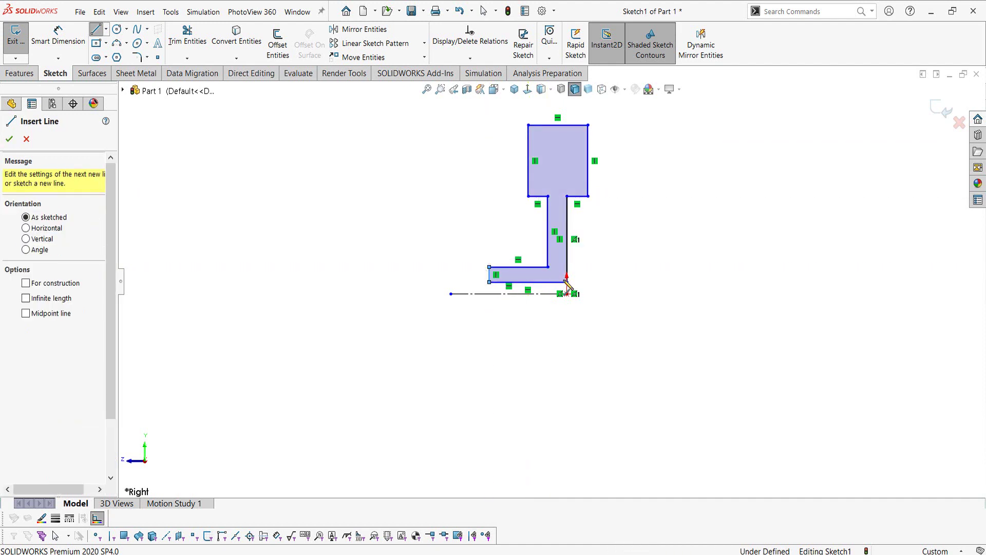
key(Escape)
- Dimension the profile's overall width at 20 mm
click(58, 36)
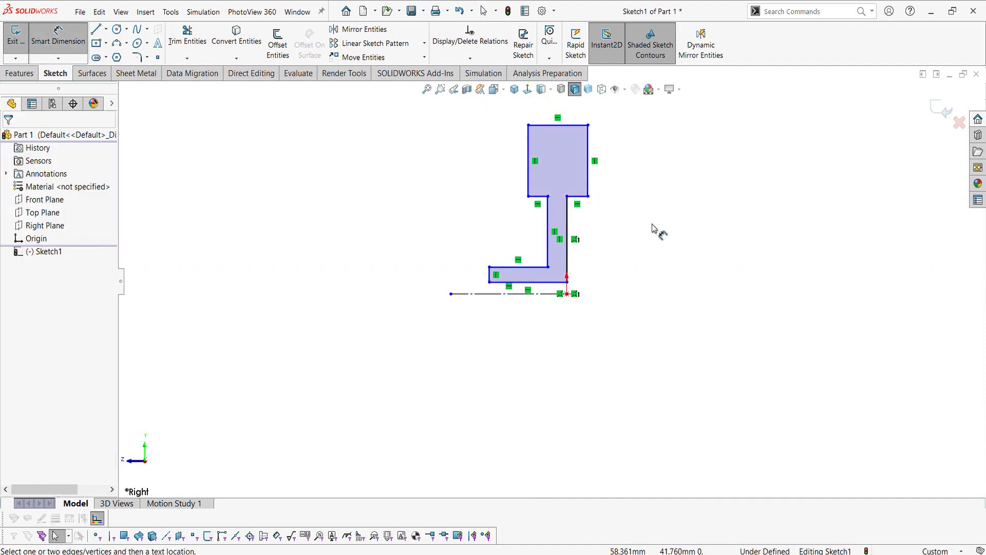
click(489, 276)
click(588, 186)
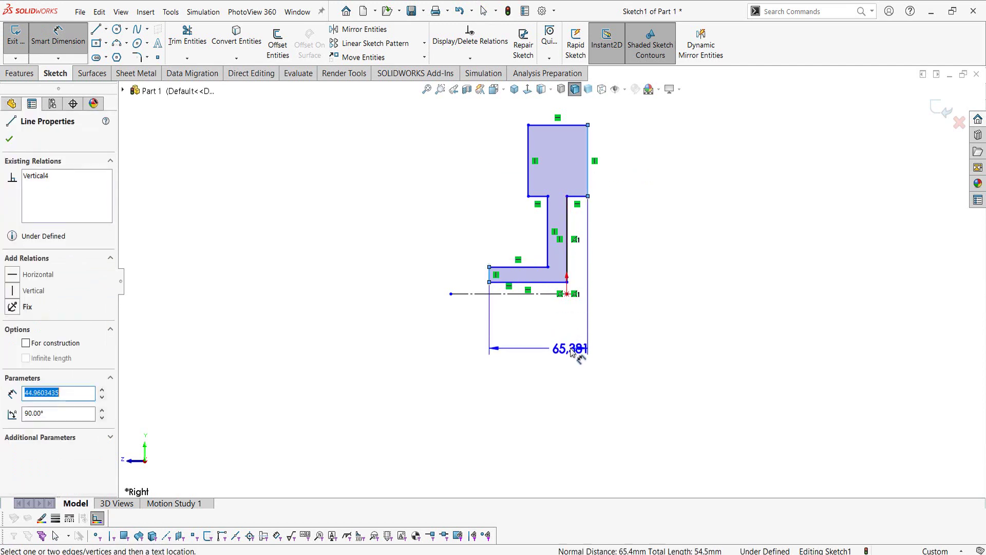
click(571, 352)
text(20)
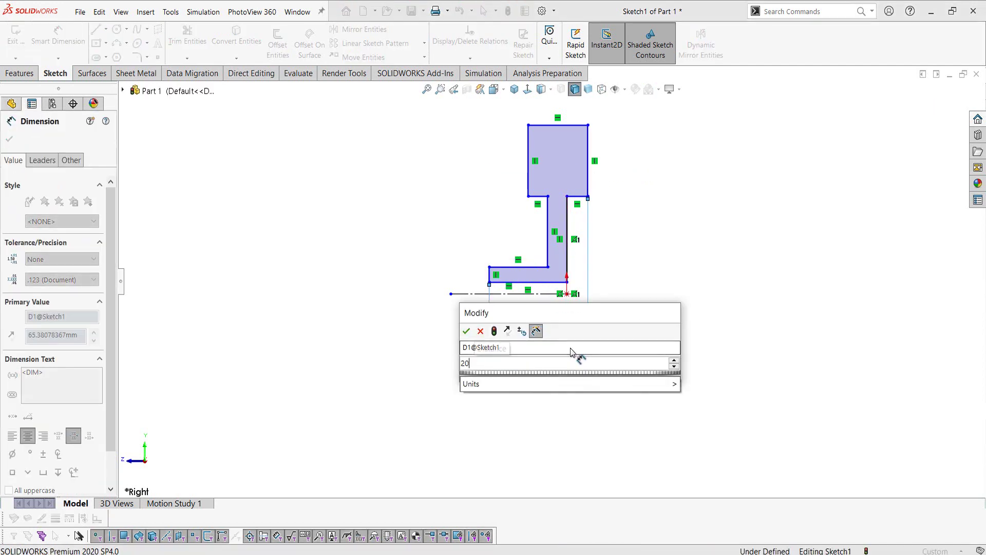
key(Return)
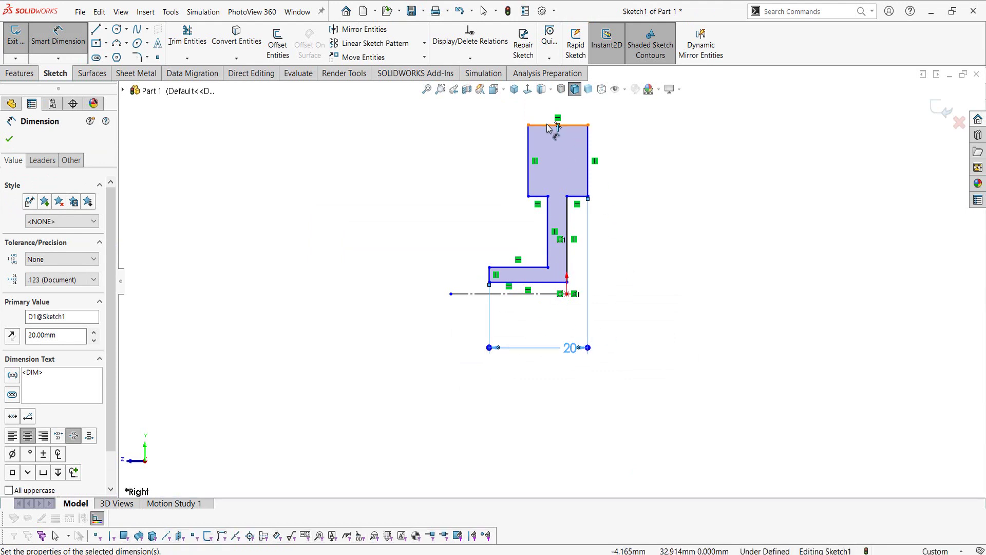
- Dimension the profile's overall height at 110 mm from the centreline
click(522, 294)
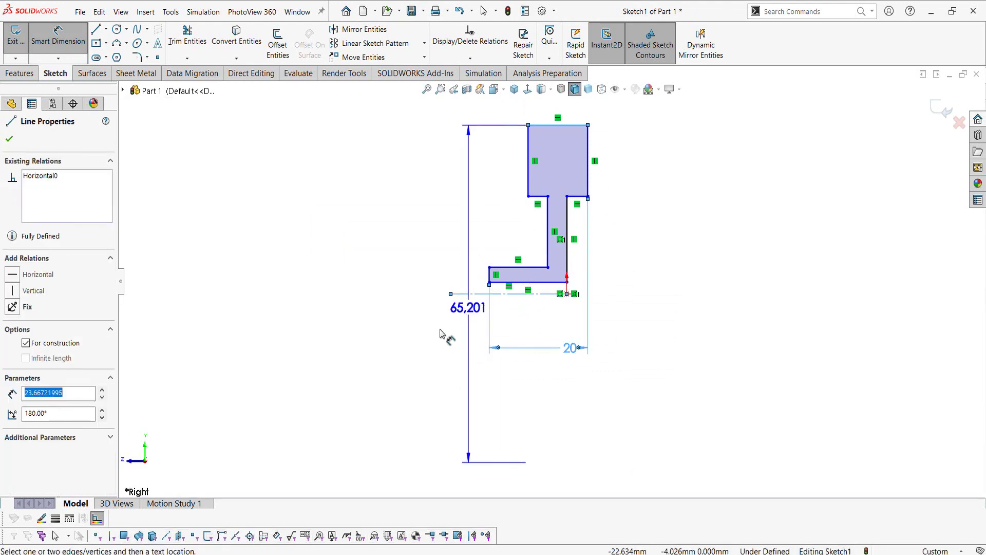
click(397, 334)
text(11)
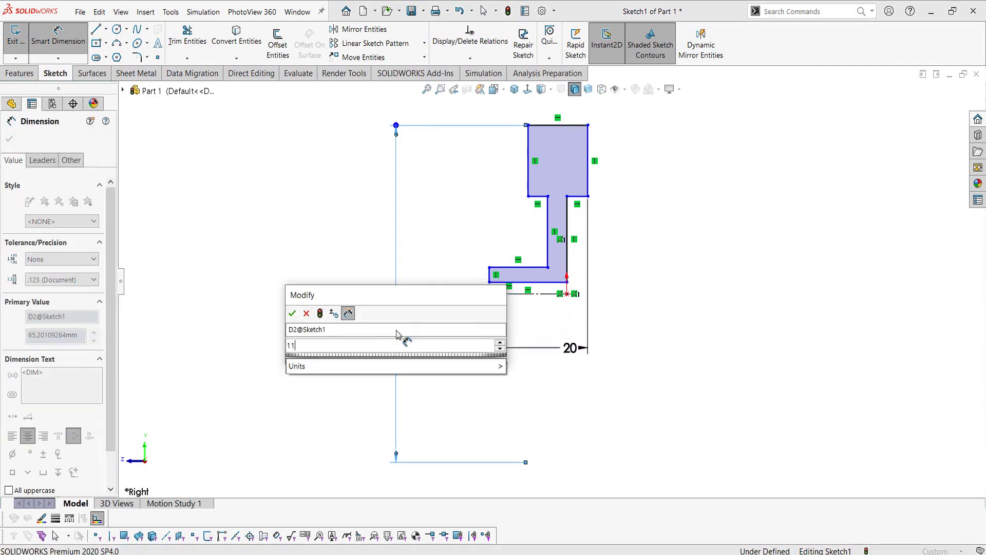
text(0)
key(Return)
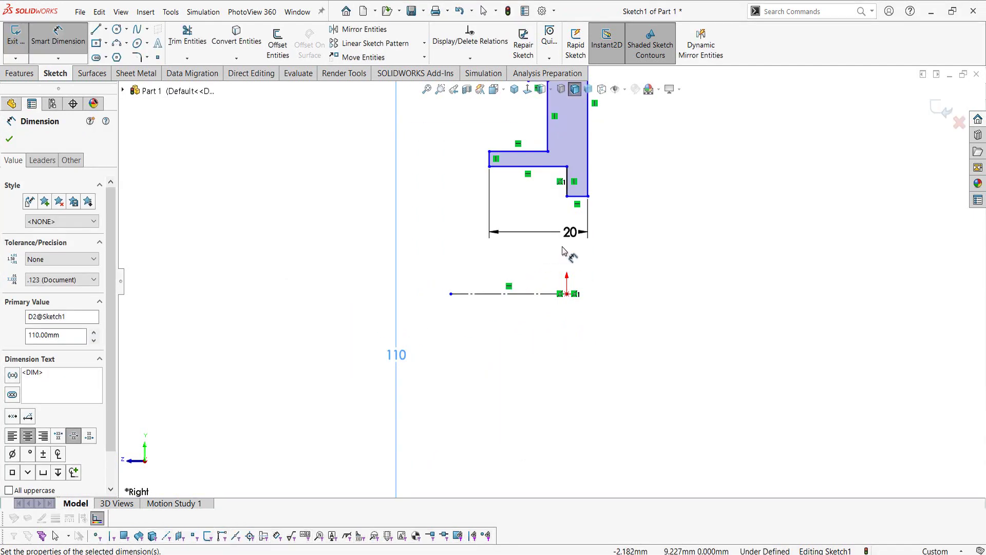
scroll(570, 249, up, 3)
scroll(576, 239, down, 2)
scroll(565, 288, down, 2)
scroll(565, 309, down, 3)
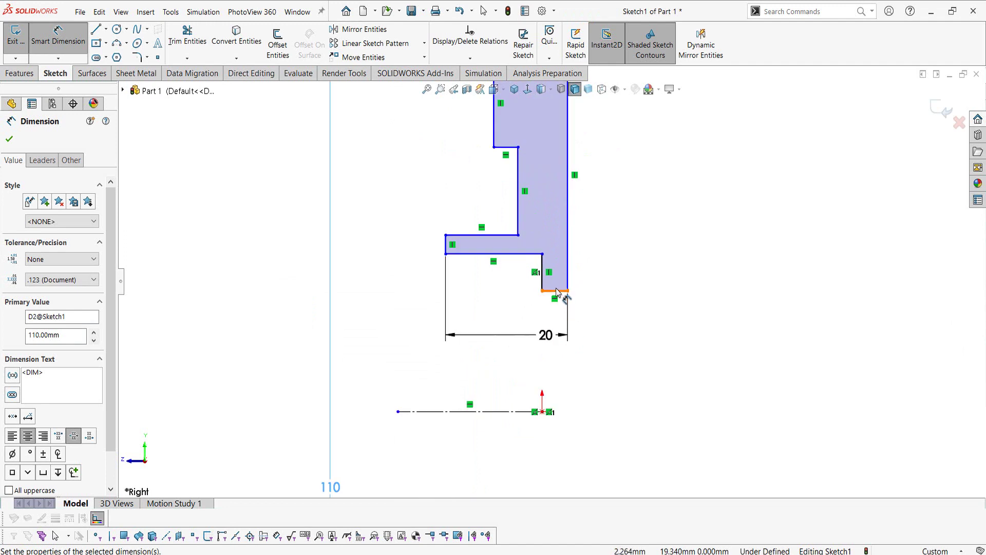
- Drag the short lower edge up flush with the flange bottom, checking Flywheel.pdf
click(557, 290)
key(Escape)
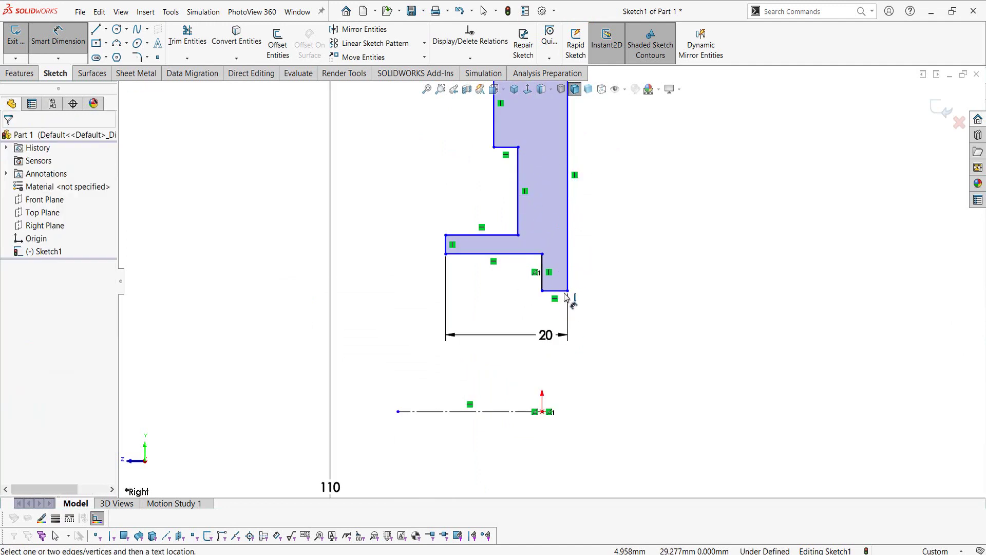
key(Escape)
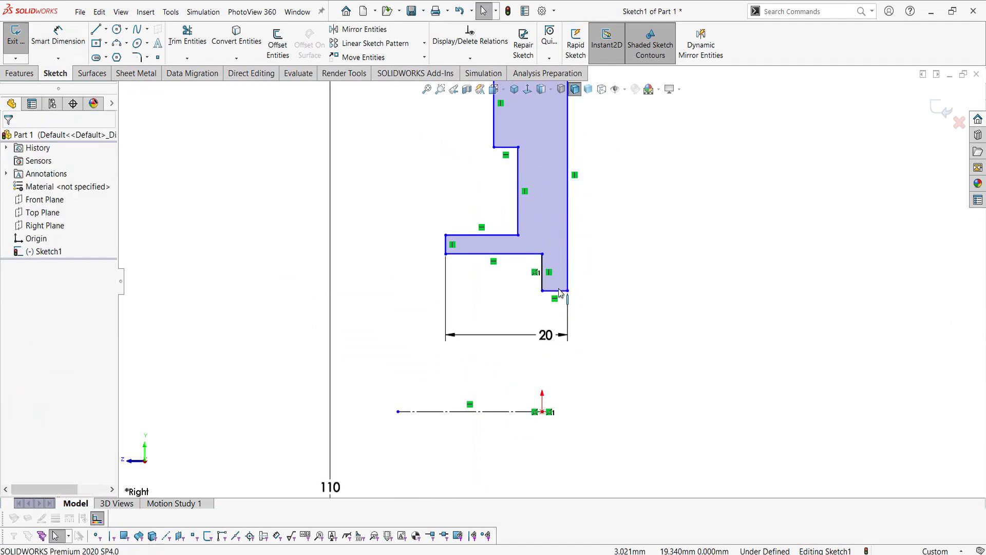
click(558, 290)
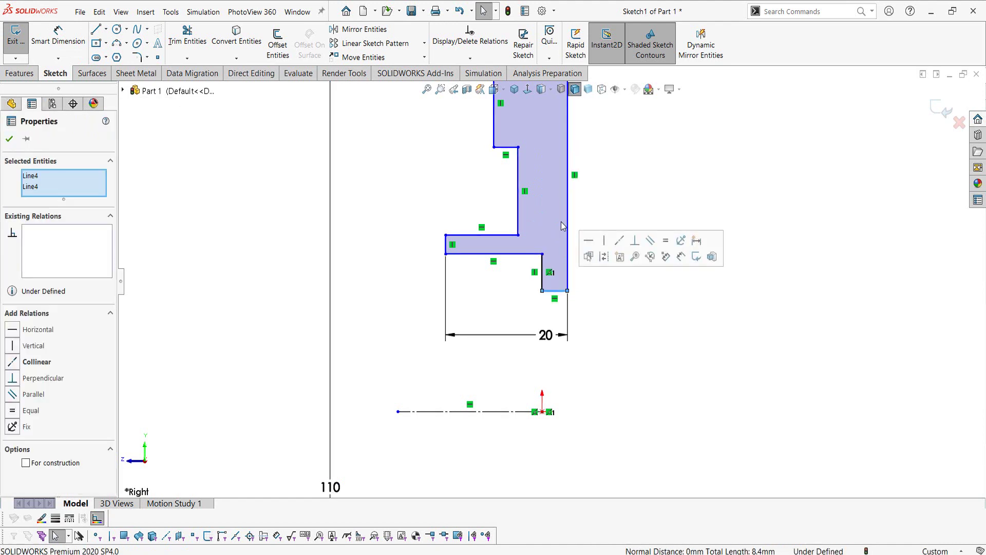
drag(559, 289, 557, 143)
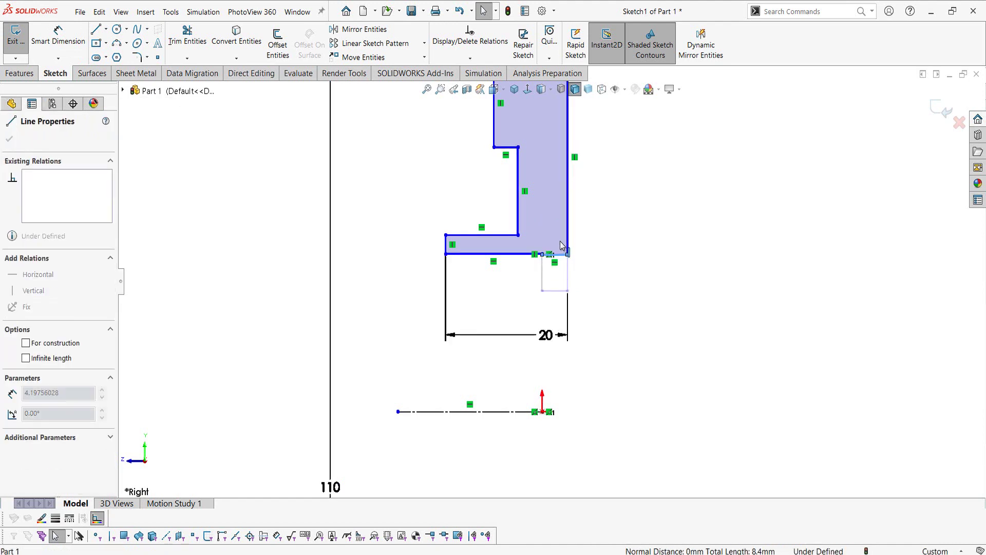
click(640, 251)
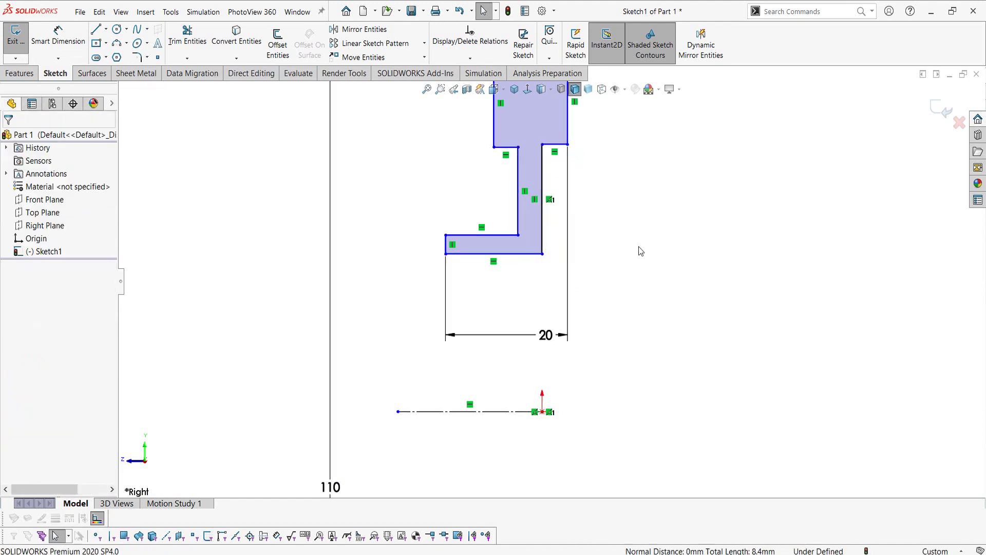
scroll(572, 210, up, 2)
scroll(596, 272, down, 2)
scroll(583, 393, up, 1)
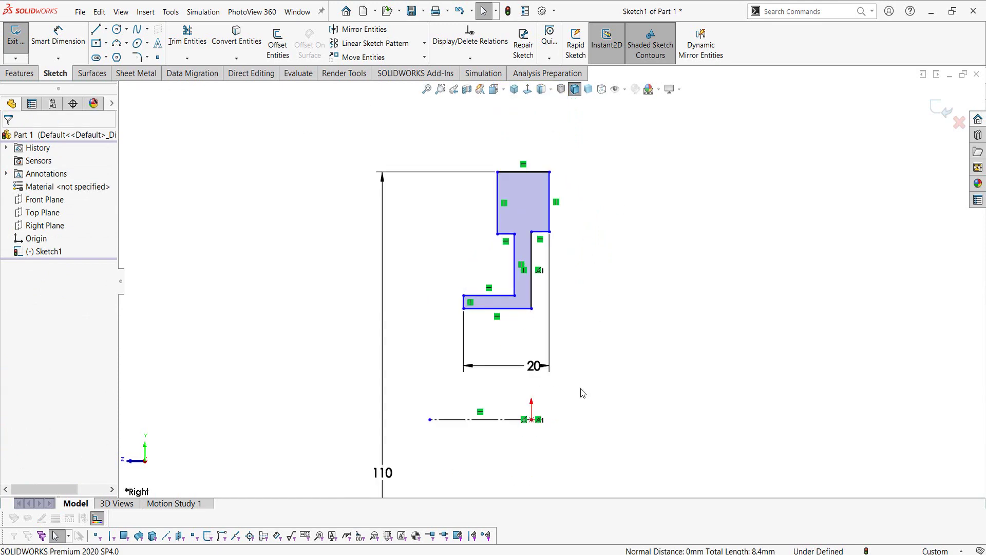
key(alt+Tab)
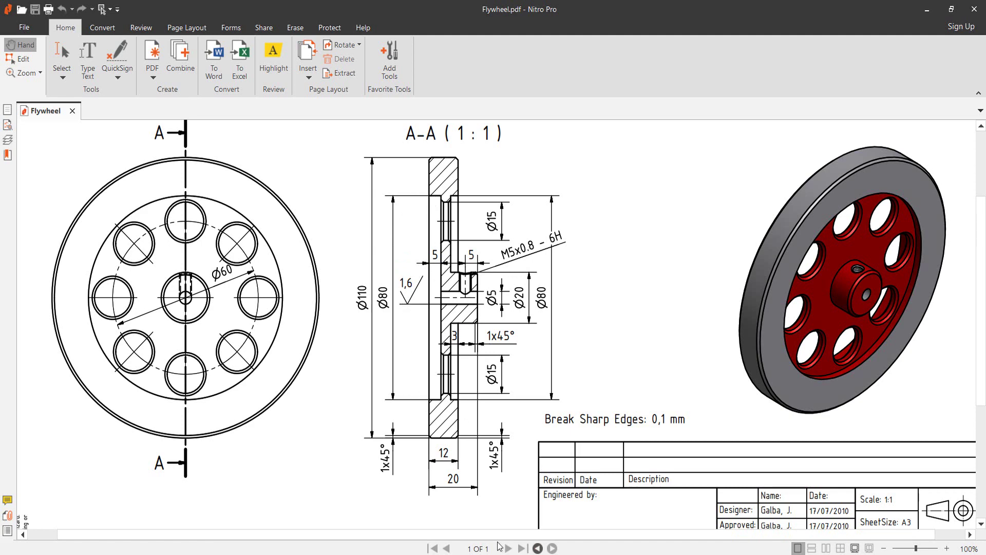
key(alt+Tab)
- Dimension the step under the top block at 80 mm across the centreline
right_drag(655, 307, 651, 221)
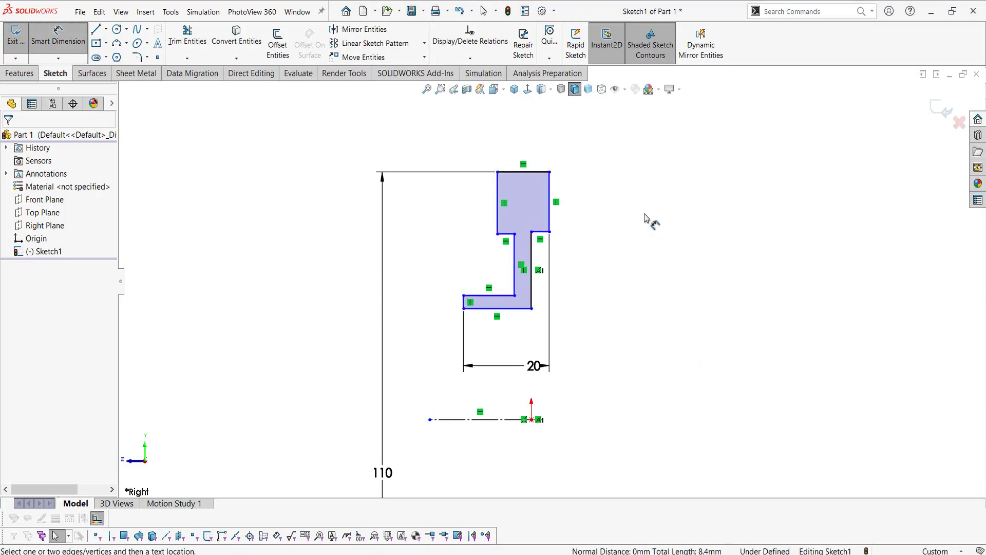
click(507, 235)
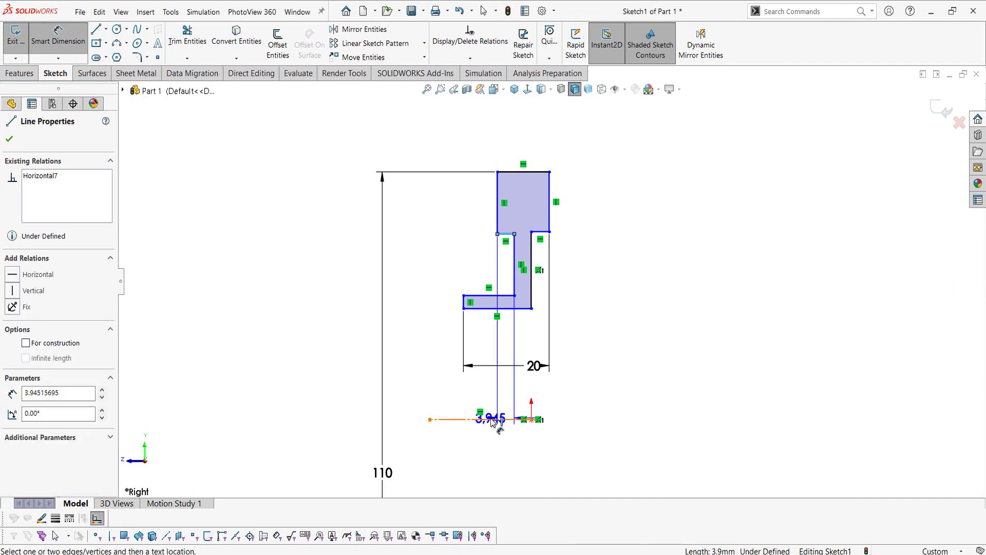
click(495, 419)
click(418, 454)
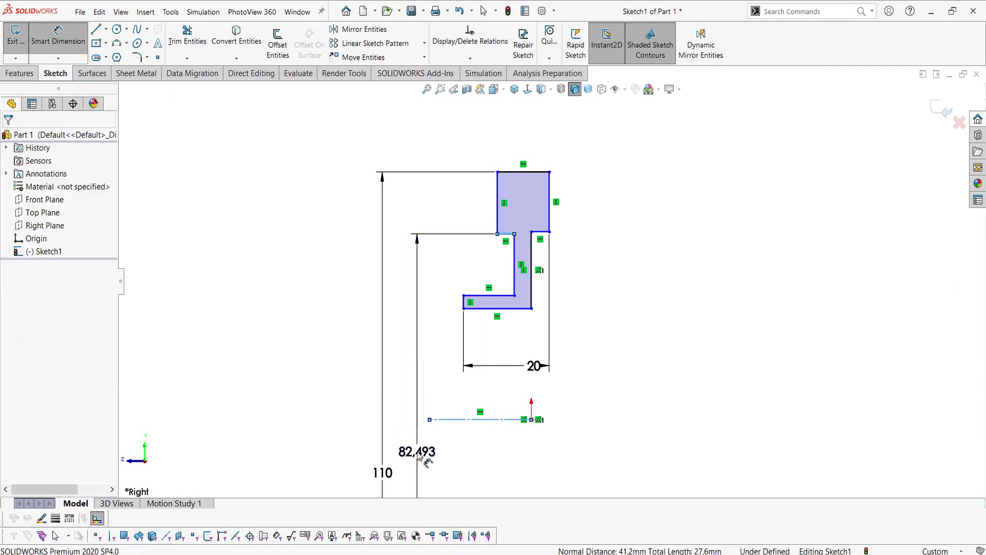
text(80)
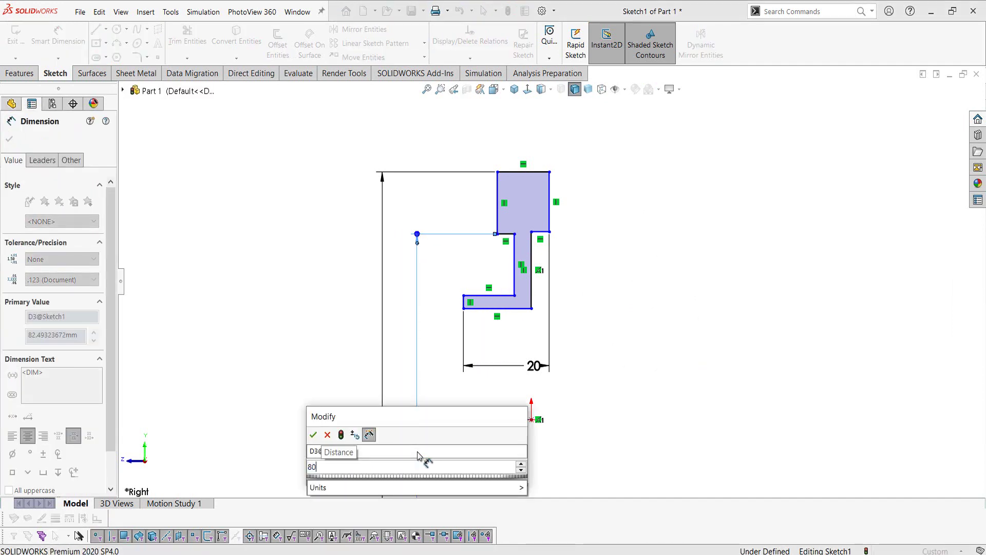
key(Return)
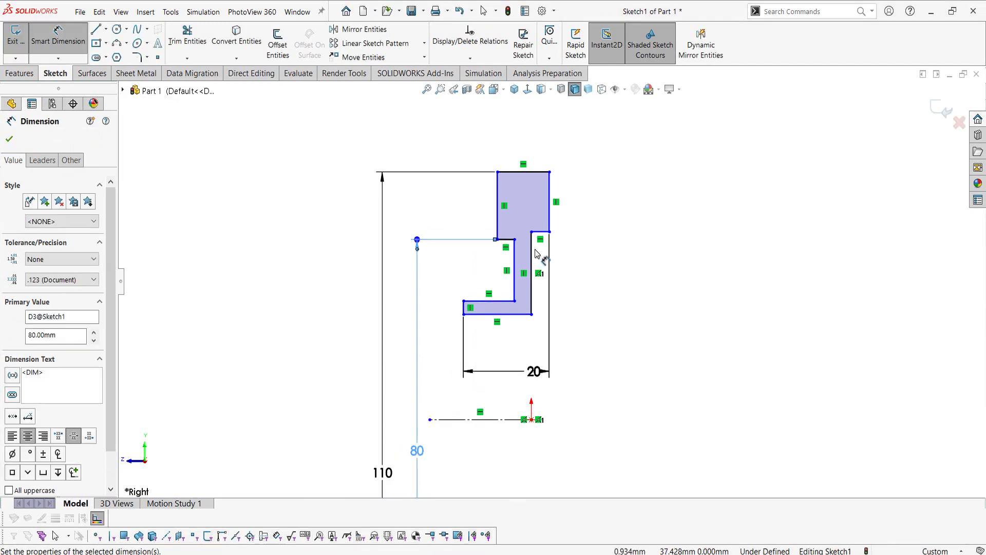
scroll(539, 253, down, 2)
key(Escape)
scroll(528, 250, down, 2)
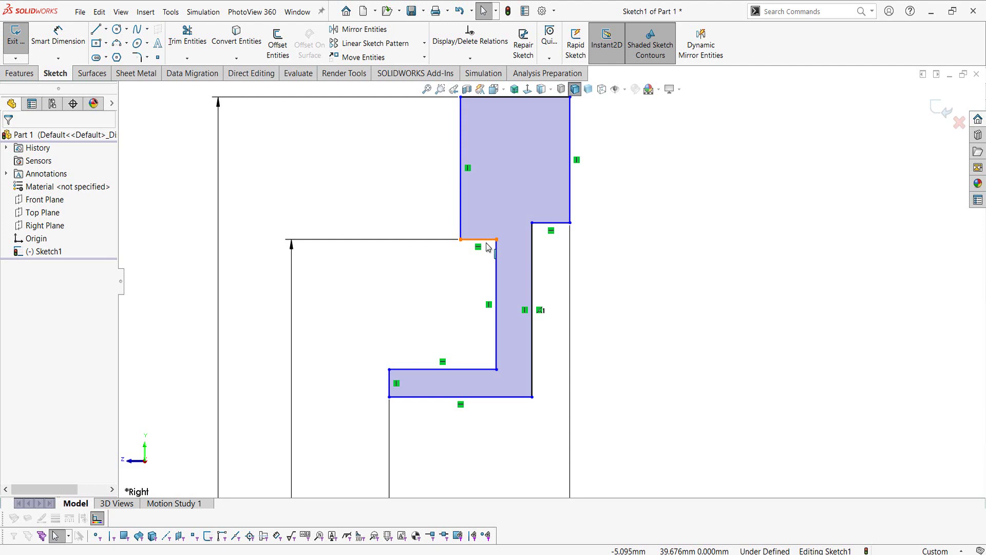
- Apply a Collinear relation to the two short step edges under the top block
click(486, 240)
ctrl+click(549, 223)
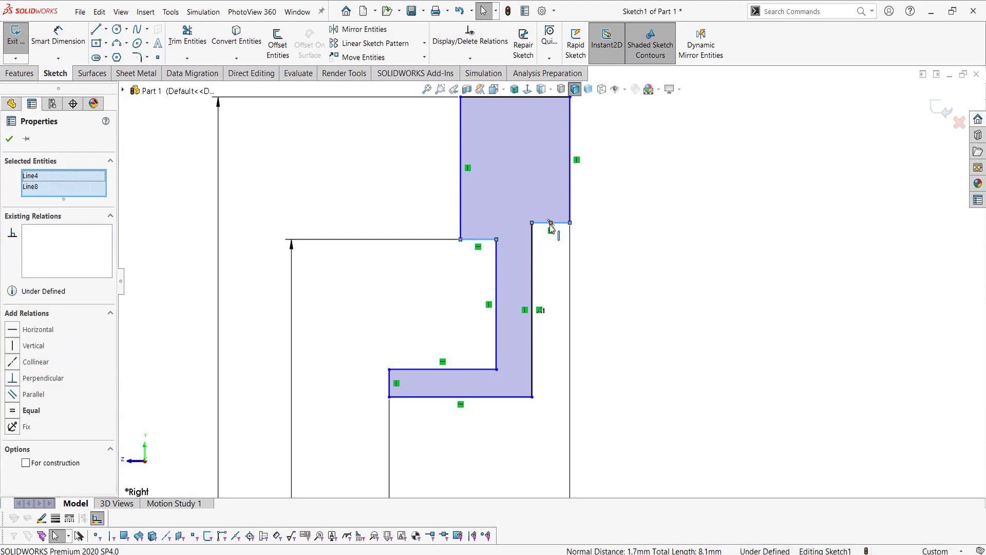
click(611, 176)
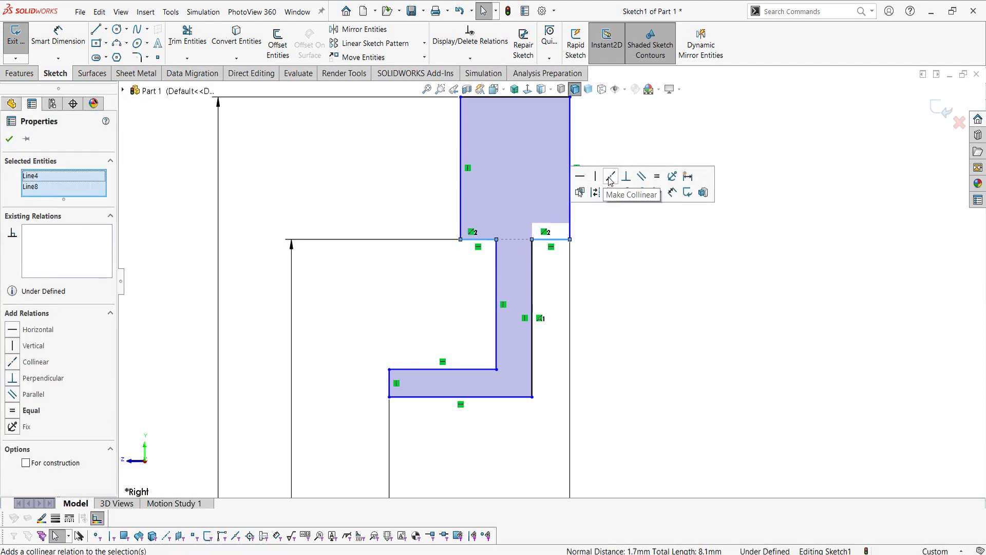
click(580, 276)
scroll(597, 308, up, 3)
scroll(601, 337, up, 3)
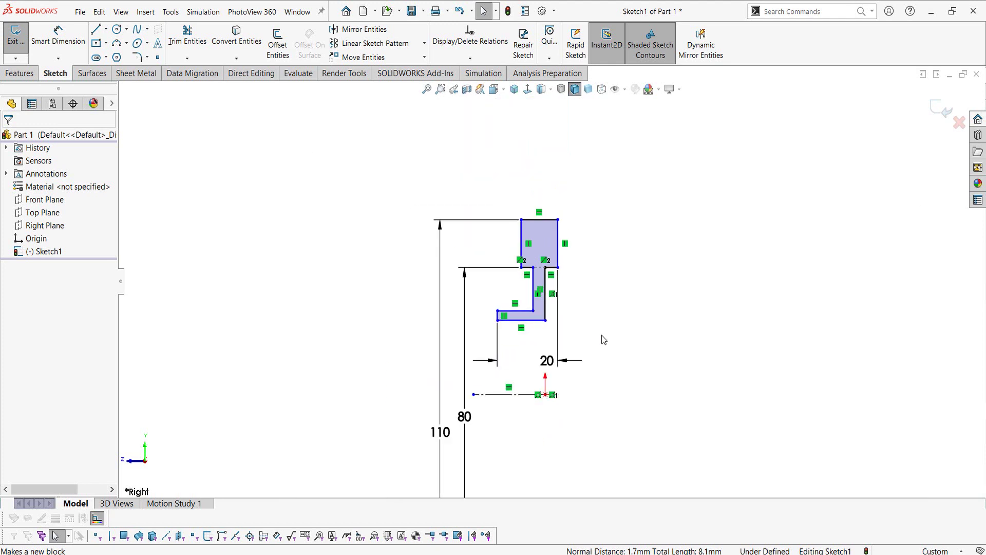
scroll(585, 337, down, 3)
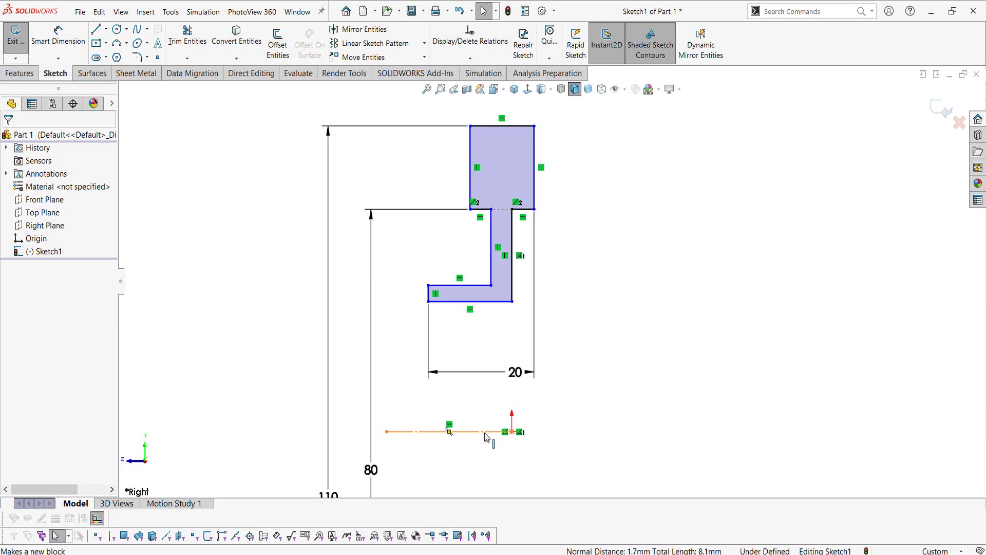
- Dimension the lower flange's bottom edge 2.5 mm from the centreline
key(d)
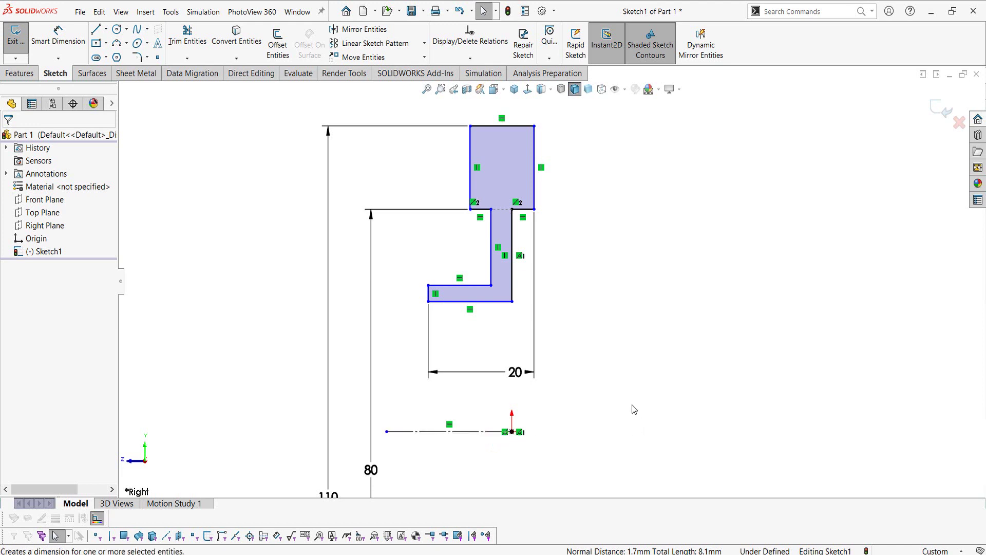
click(483, 302)
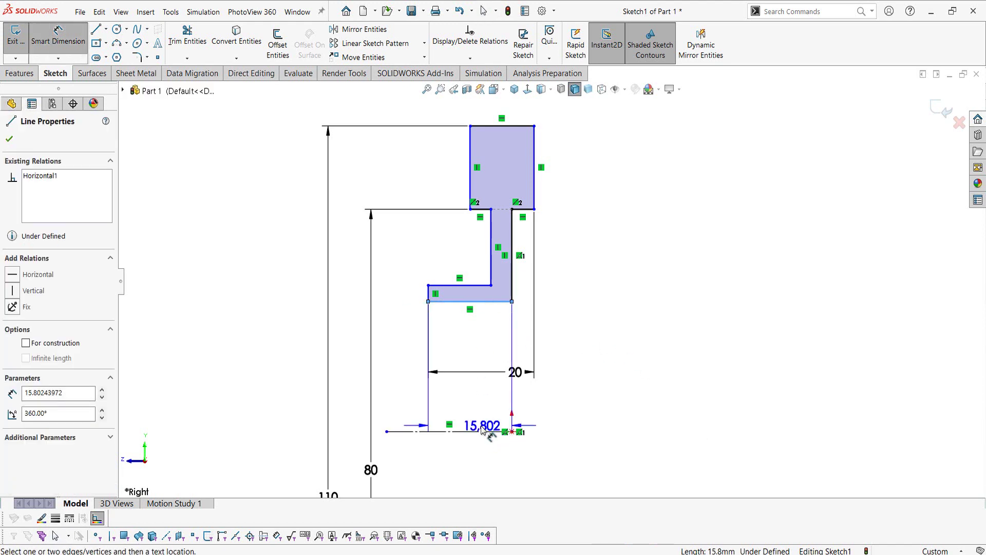
click(477, 433)
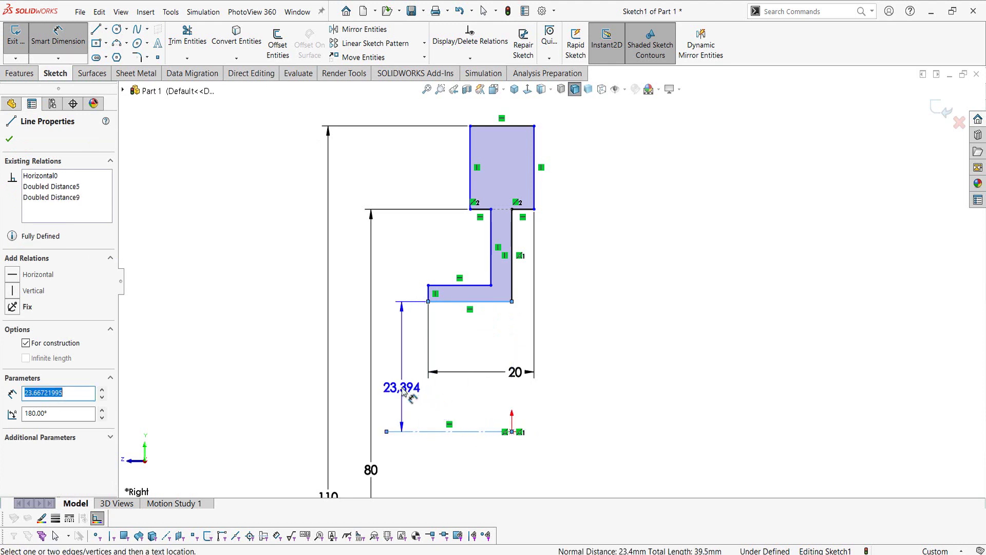
click(405, 390)
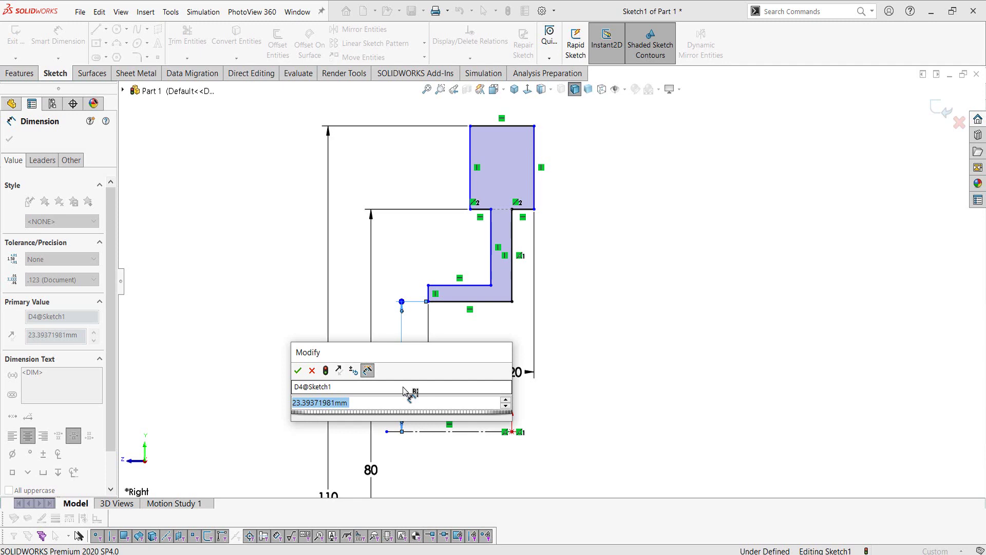
text(2.5)
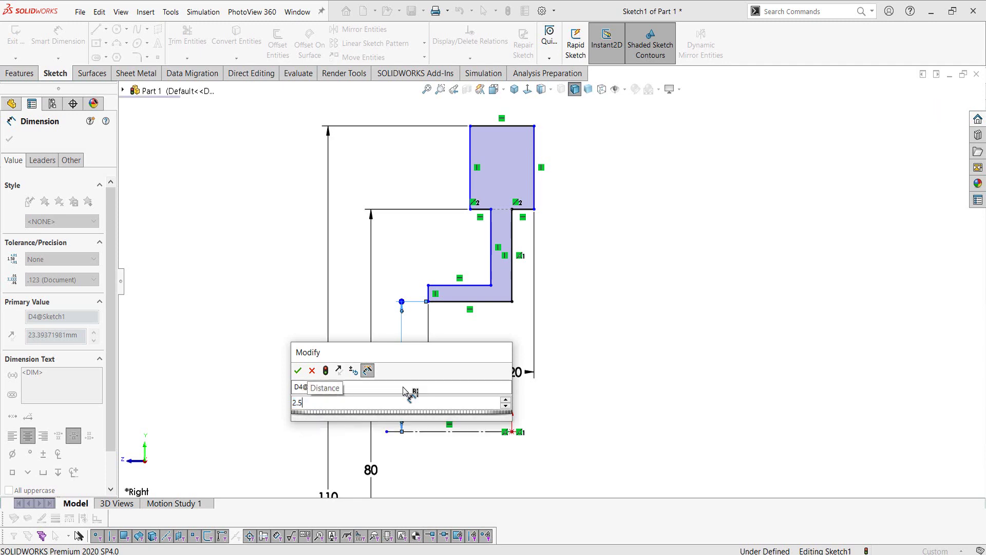
key(Return)
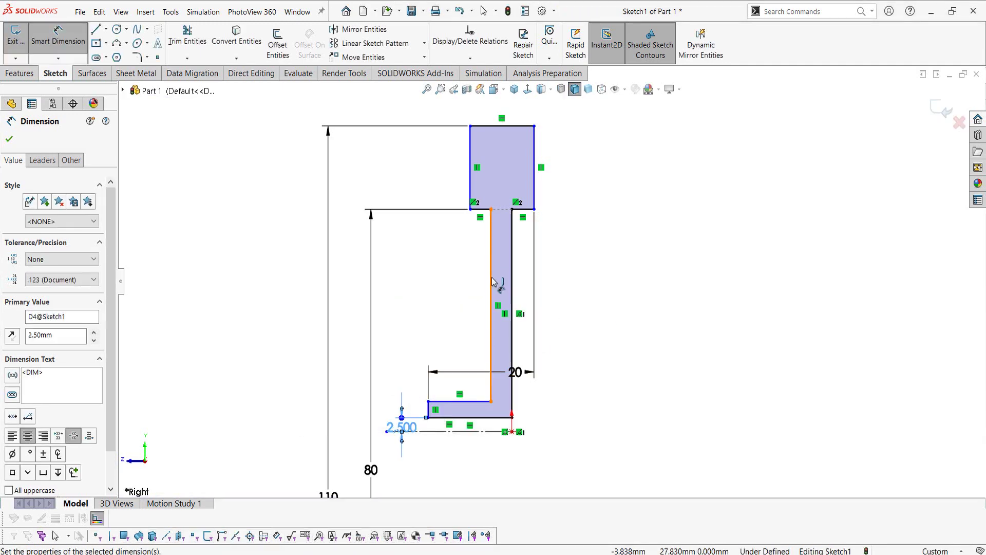
key(Escape)
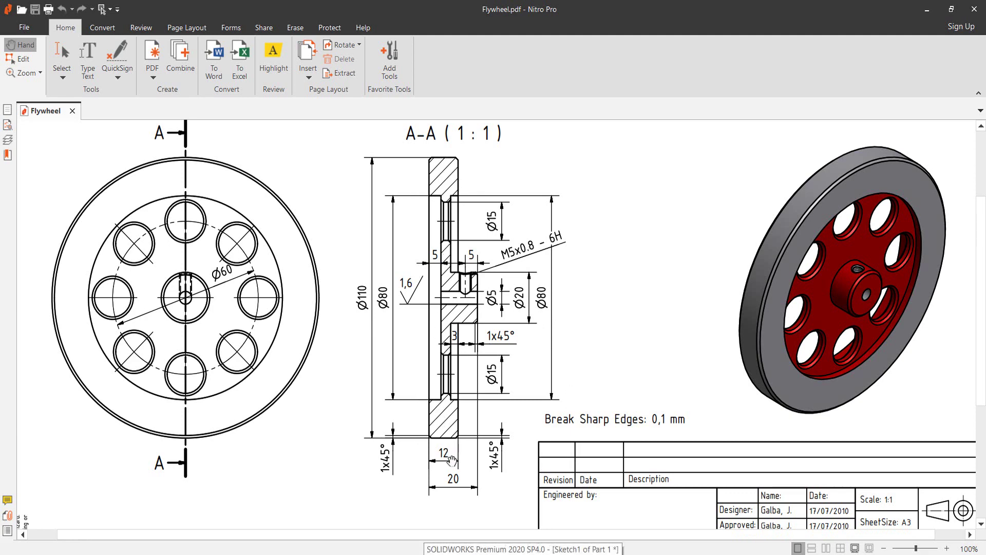
click(518, 548)
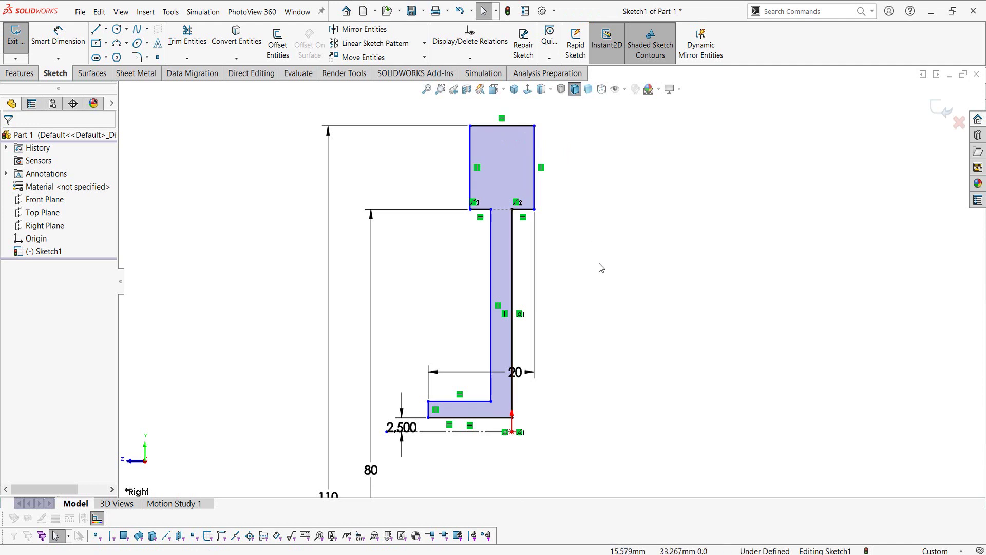
- Dimension the profile's top edge at 12 mm width
click(514, 125)
scroll(514, 126, up, 1)
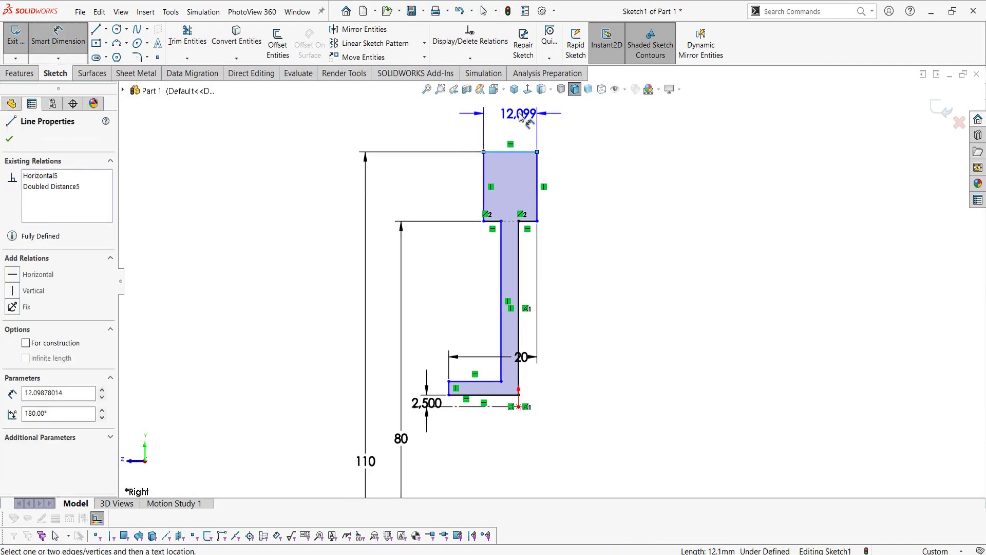
click(518, 115)
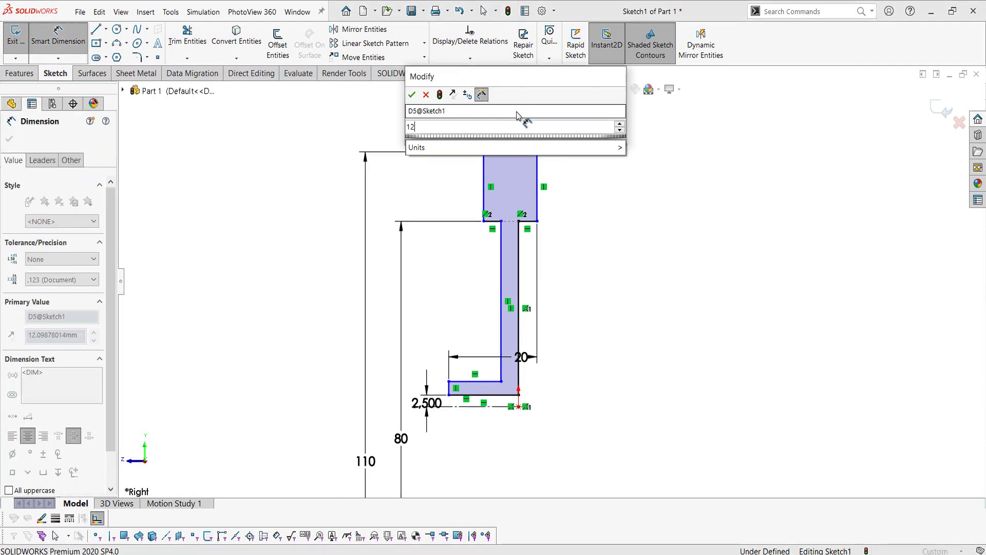
text(12)
key(Return)
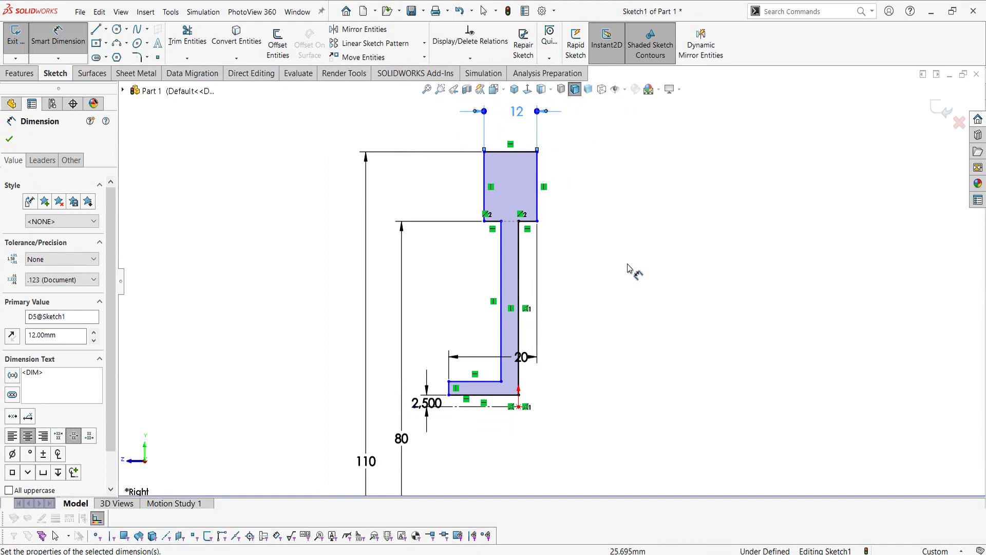
scroll(529, 245, down, 2)
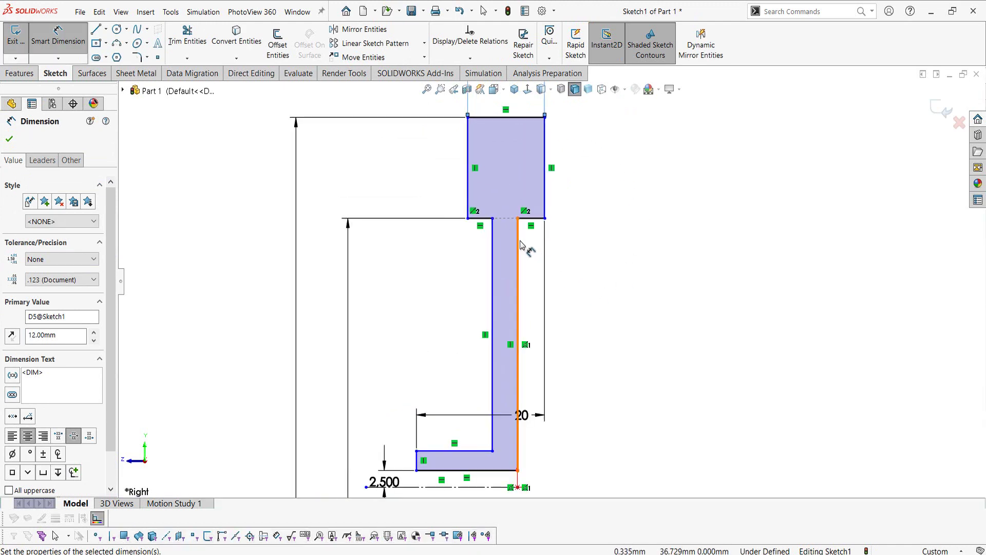
- Dimension the rim-to-web offsets at 5 mm on one side and 3 mm on the other
click(518, 245)
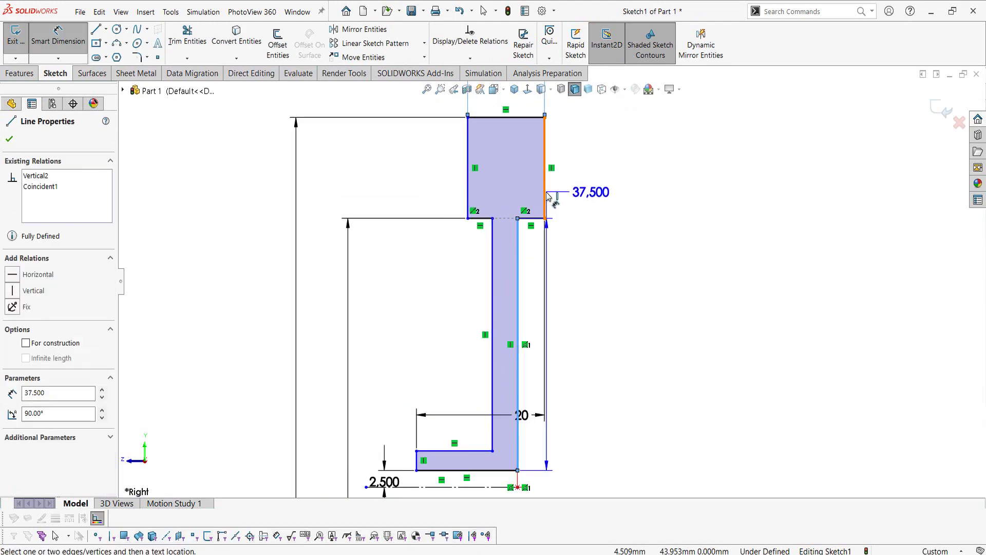
click(585, 256)
text(5)
key(Return)
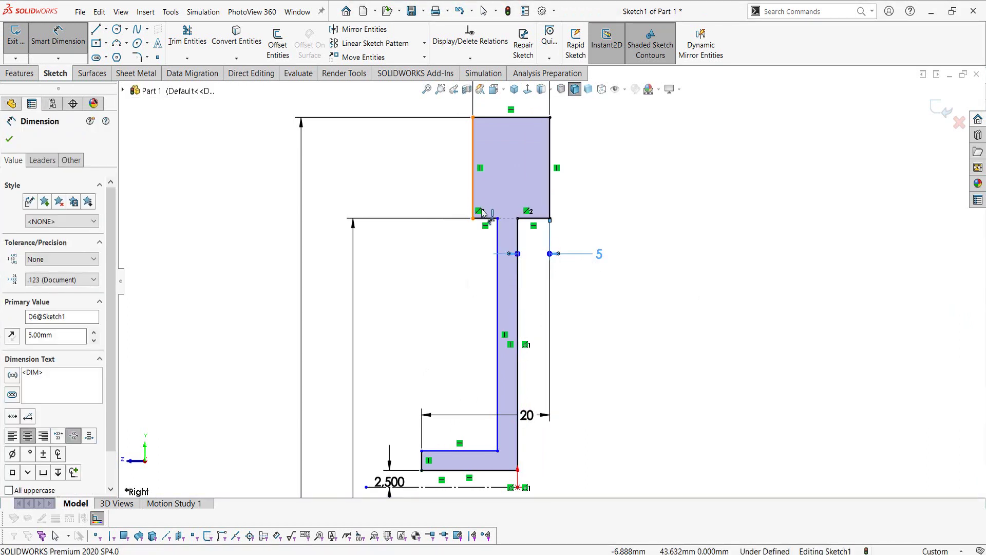
click(483, 212)
click(496, 248)
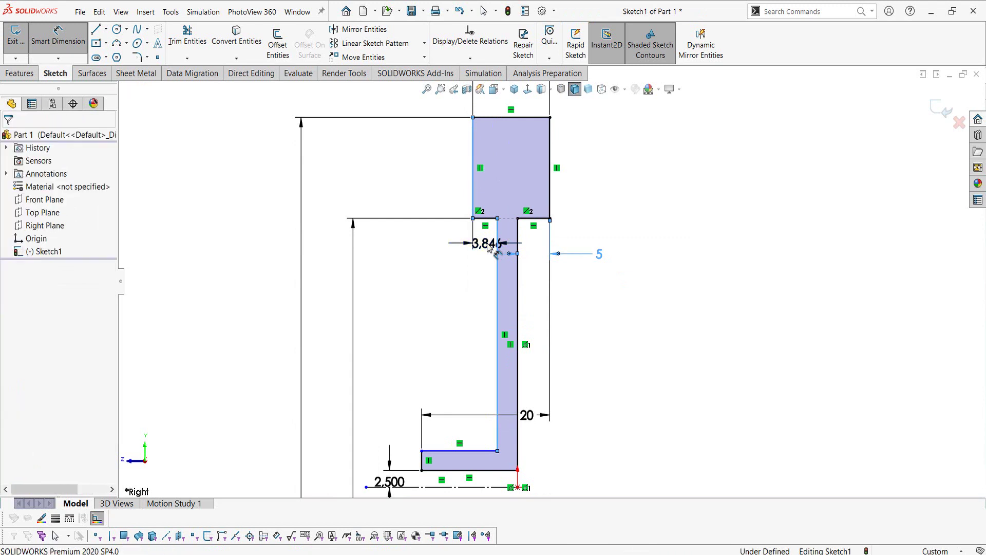
click(488, 247)
text(3)
key(Return)
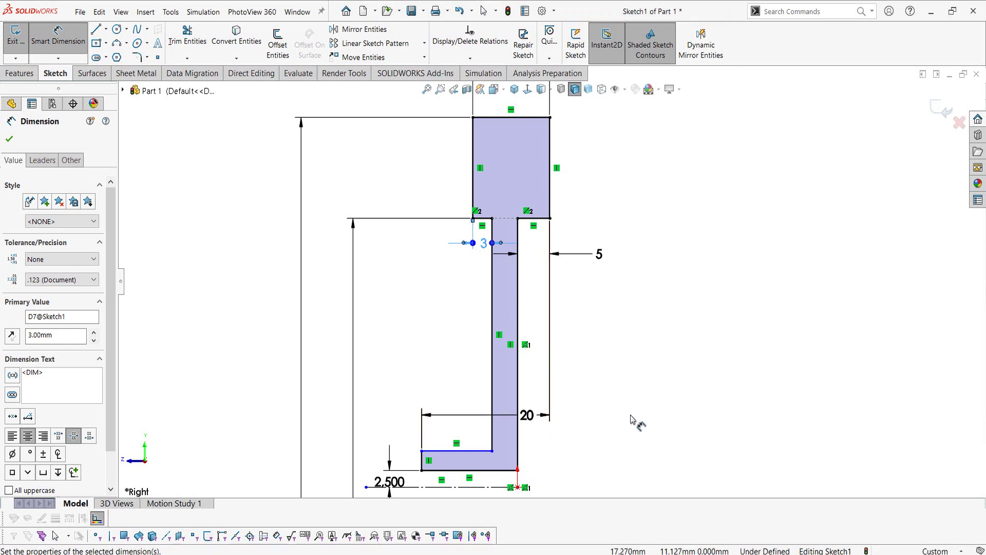
- Add a hub-to-centreline dimension, then delete the unwanted 5.416 dimension
click(446, 457)
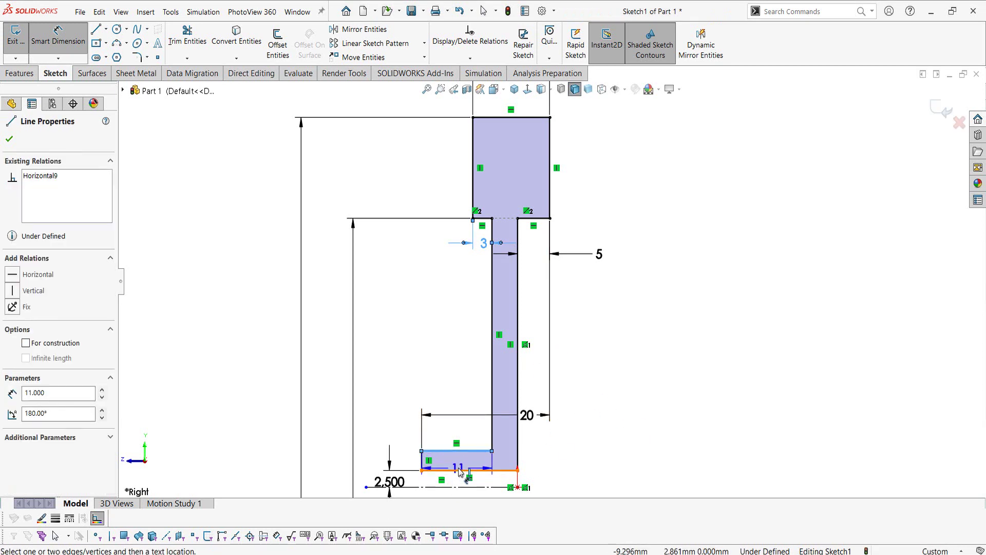
scroll(472, 425, up, 2)
click(471, 424)
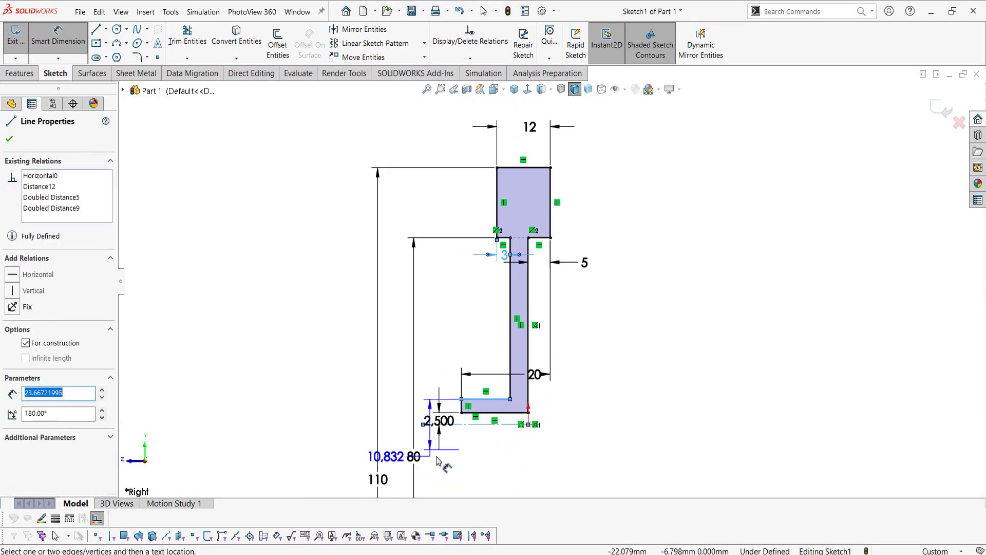
click(399, 428)
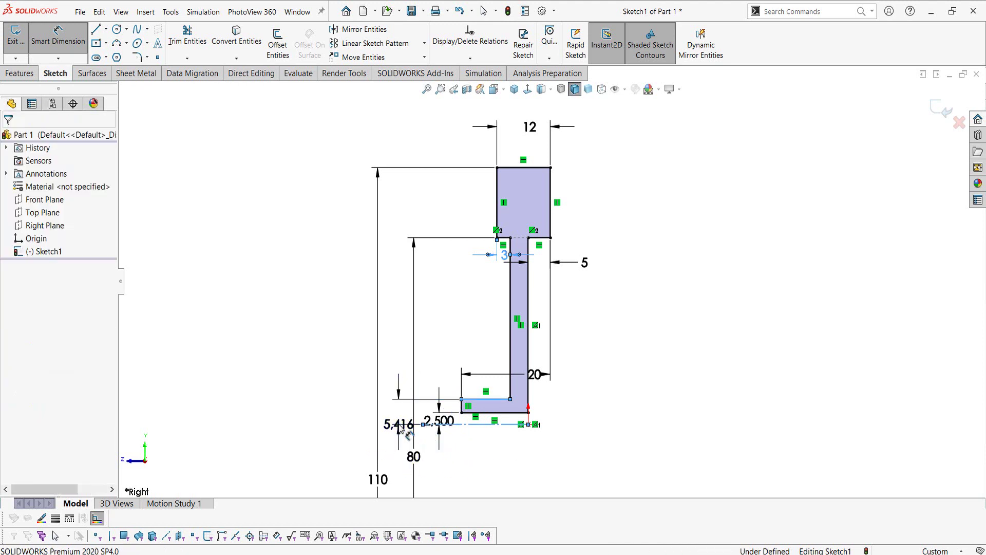
key(Return)
scroll(405, 431, down, 2)
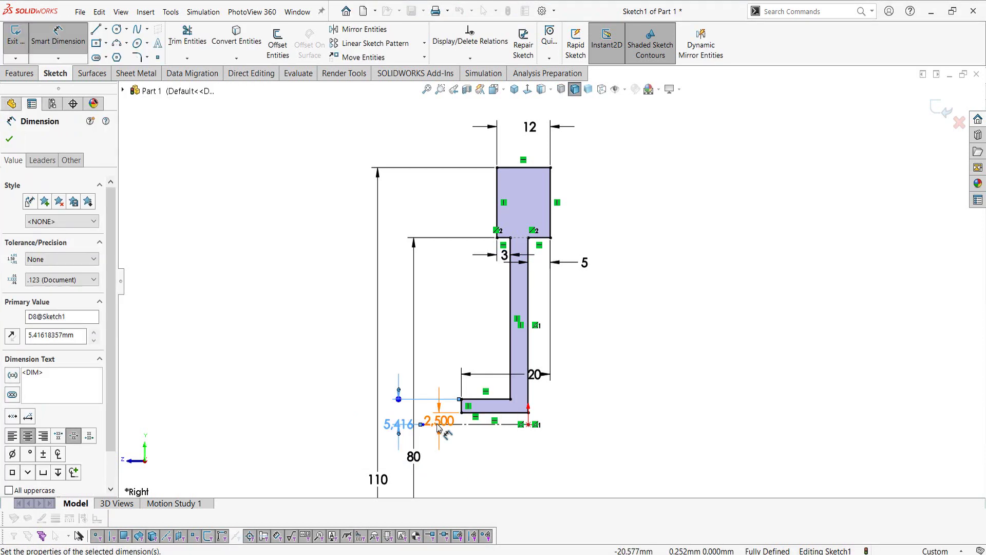
scroll(439, 428, down, 2)
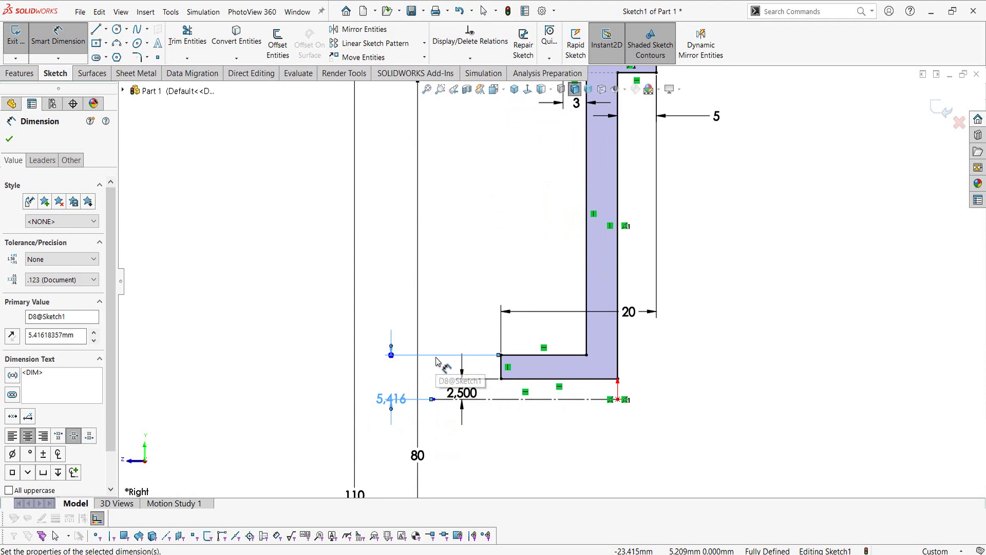
key(Delete)
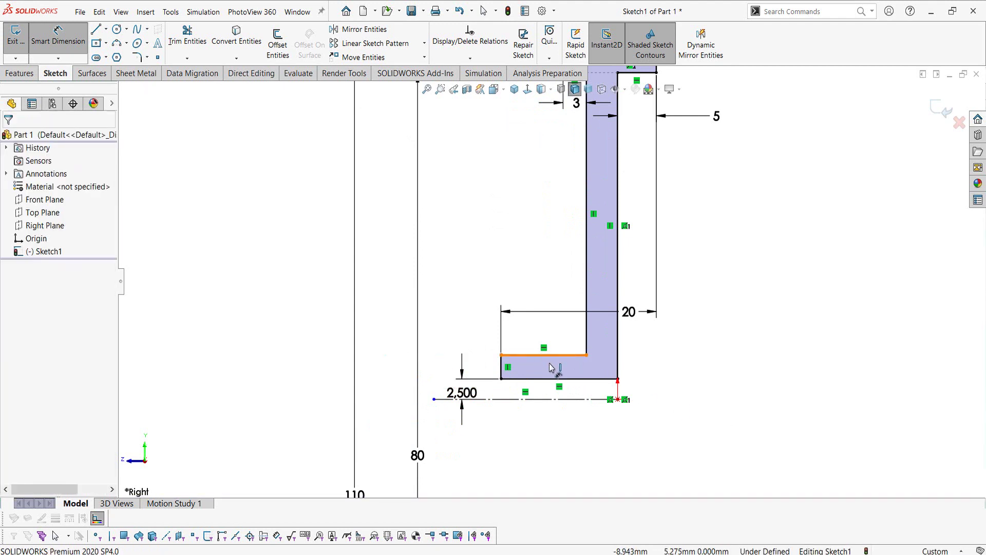
- Dimension the hub's upper edge as a 20 mm diameter, then check Flywheel.pdf
click(557, 400)
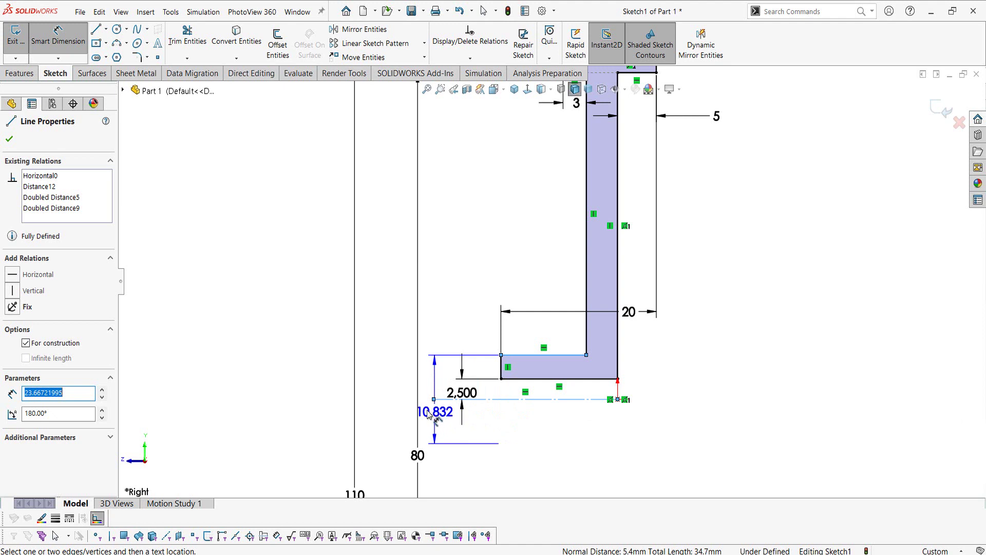
click(400, 404)
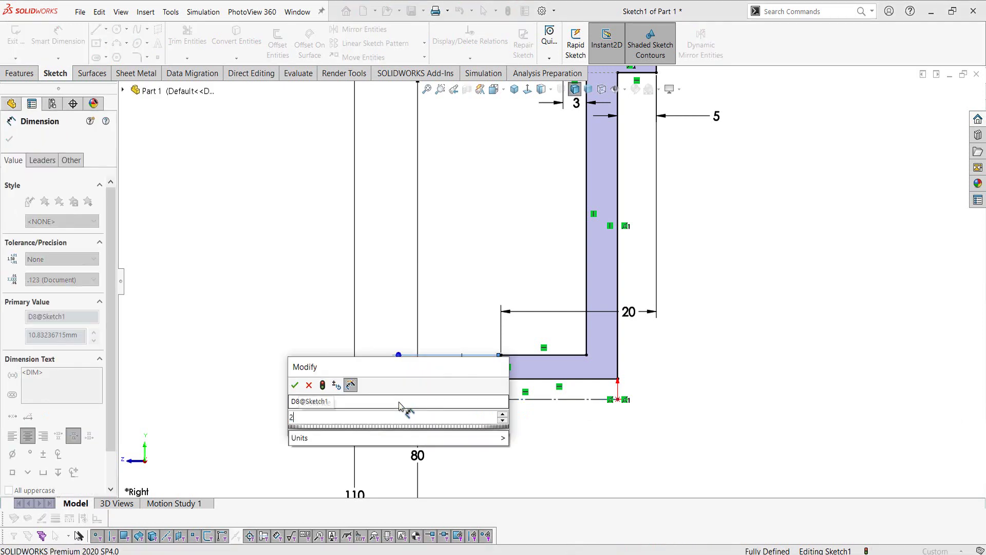
text(20)
key(Return)
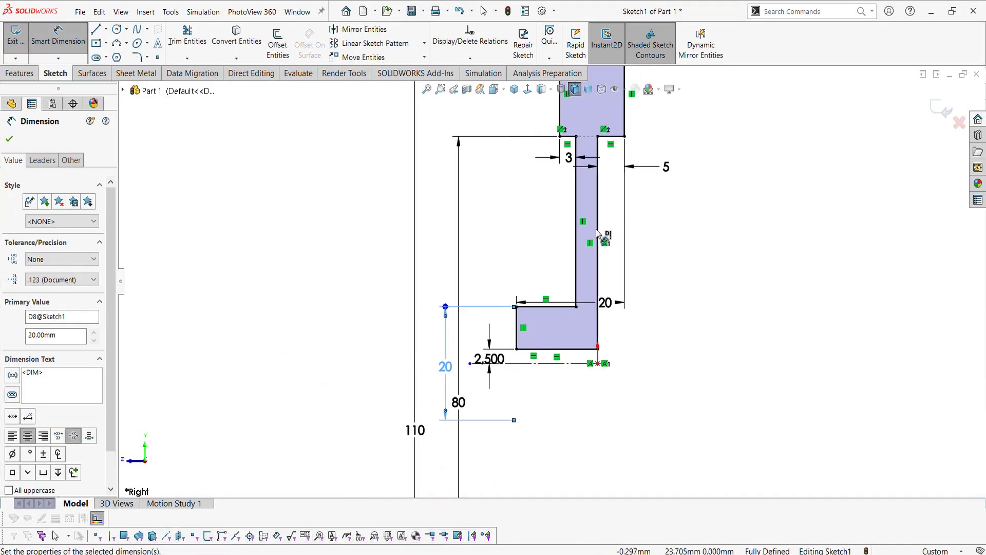
scroll(514, 308, up, 2)
scroll(590, 288, up, 2)
key(Escape)
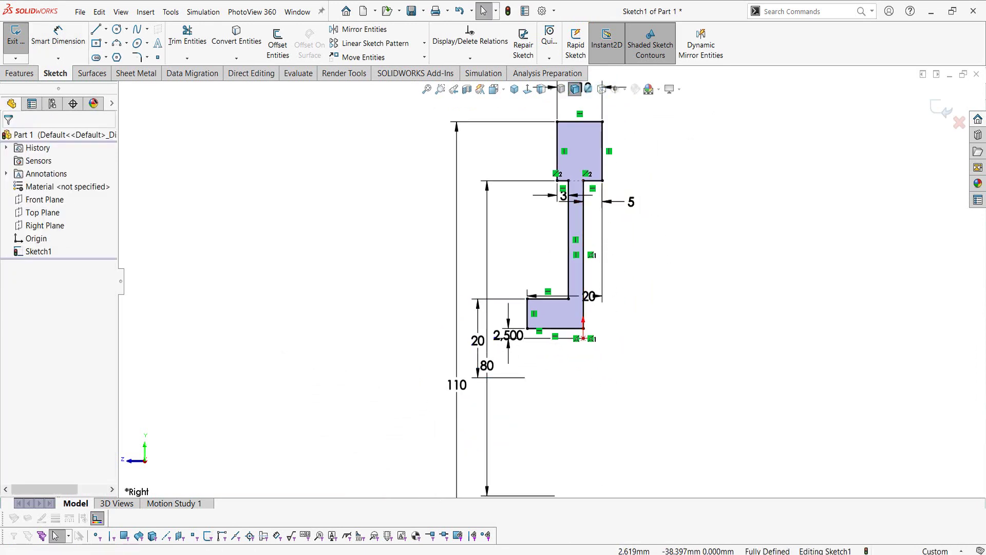
key(alt+Tab)
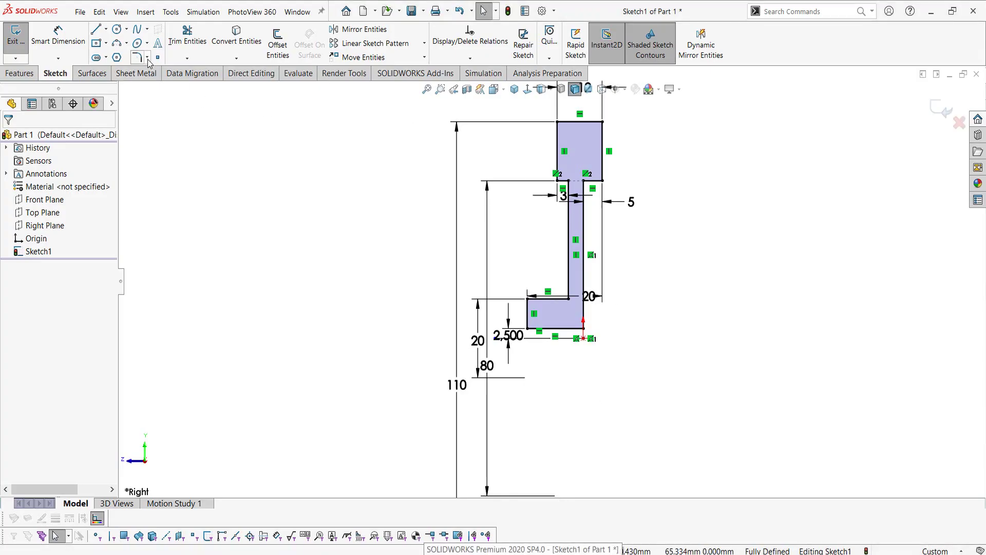
- Set up a Sketch Chamfer as angle-distance with a 1 mm distance
click(148, 58)
click(153, 86)
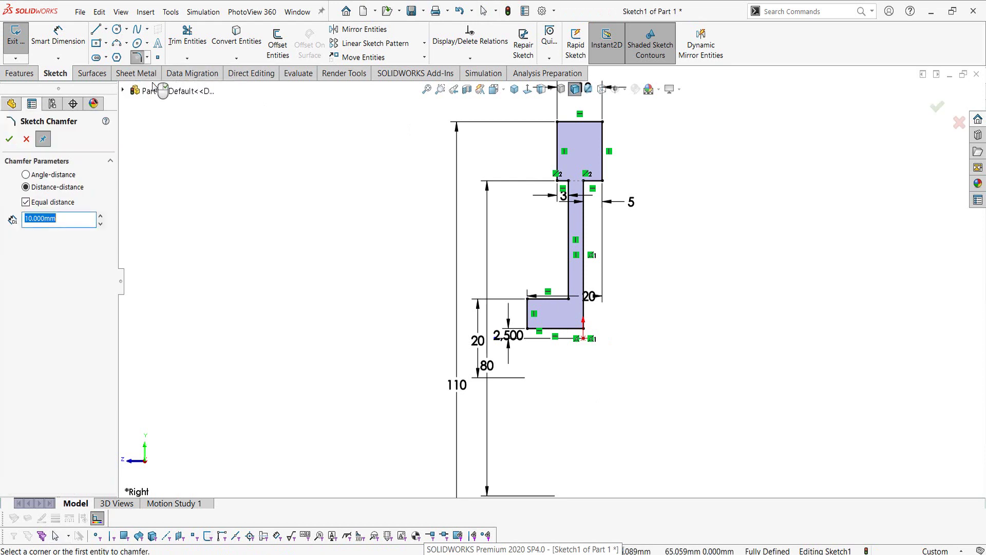
click(44, 175)
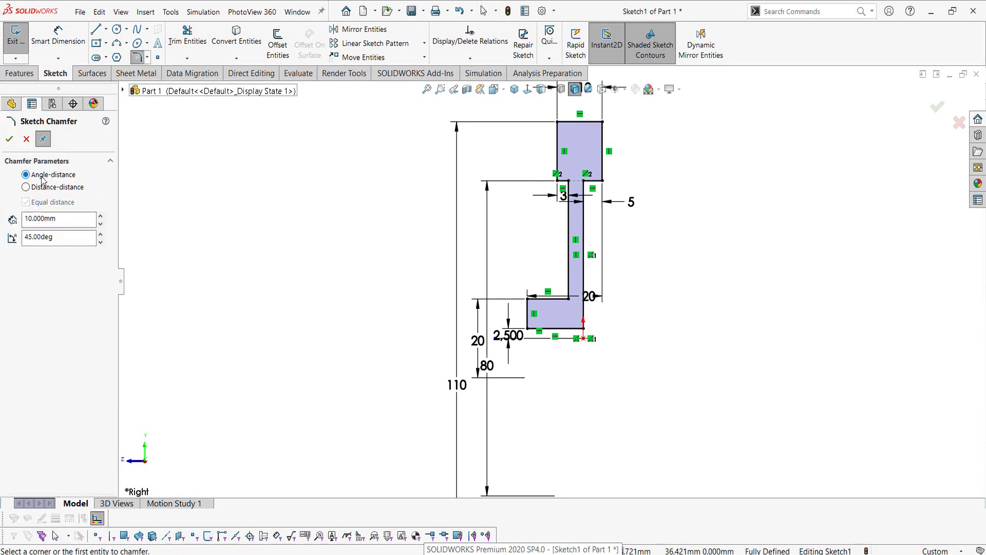
drag(69, 218, 12, 216)
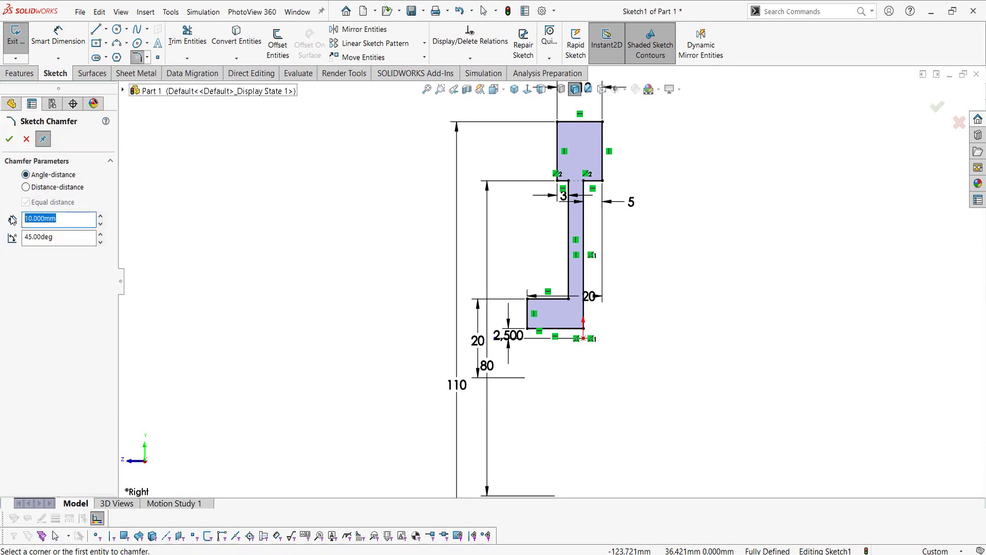
text(1)
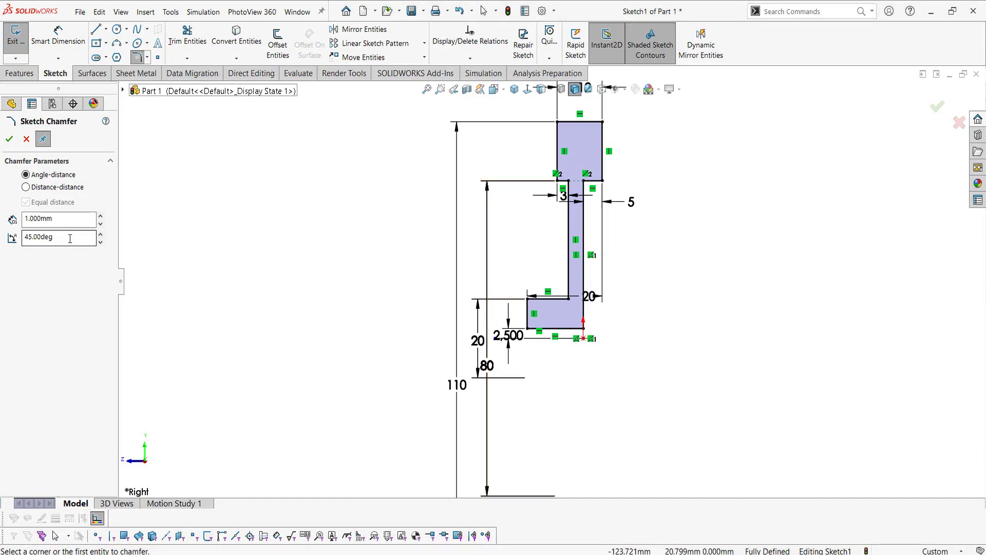
- Chamfer the rim's two top corners and the hub's outer corner, checking Flywheel.pdf
click(557, 122)
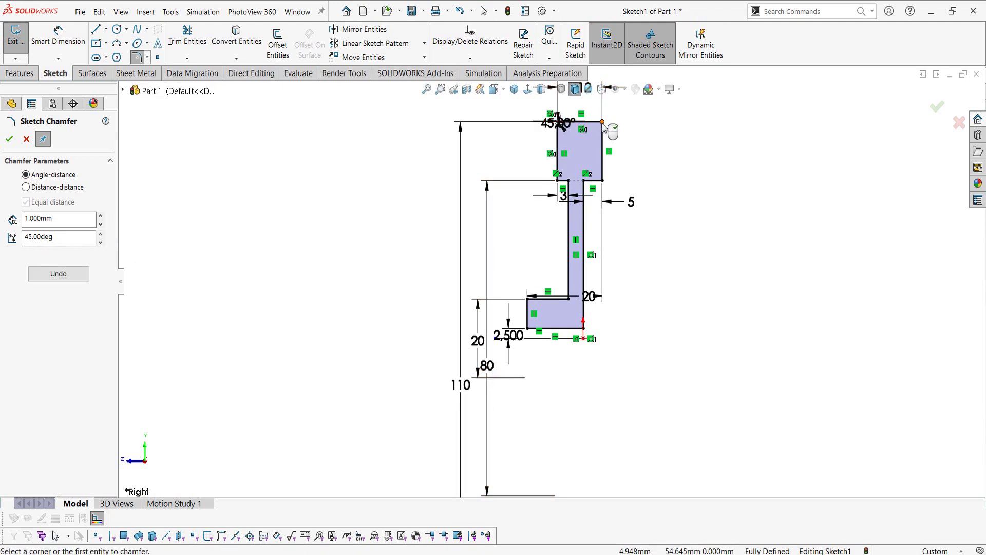
click(603, 124)
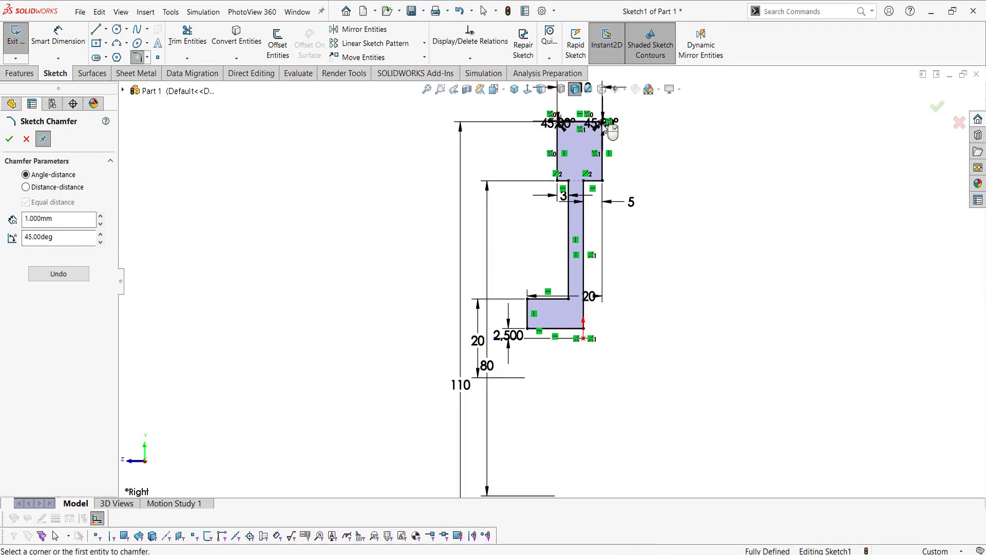
click(527, 298)
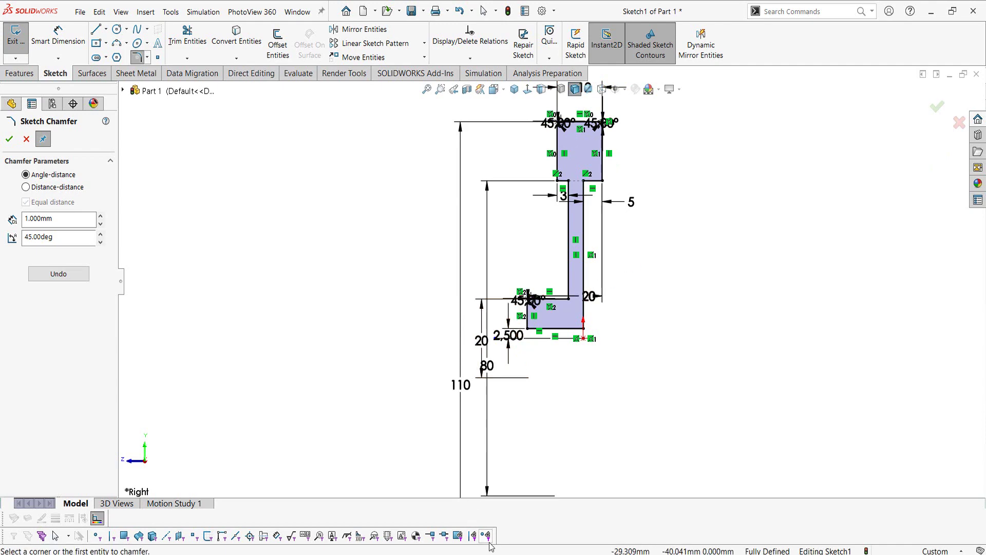
key(alt+Tab)
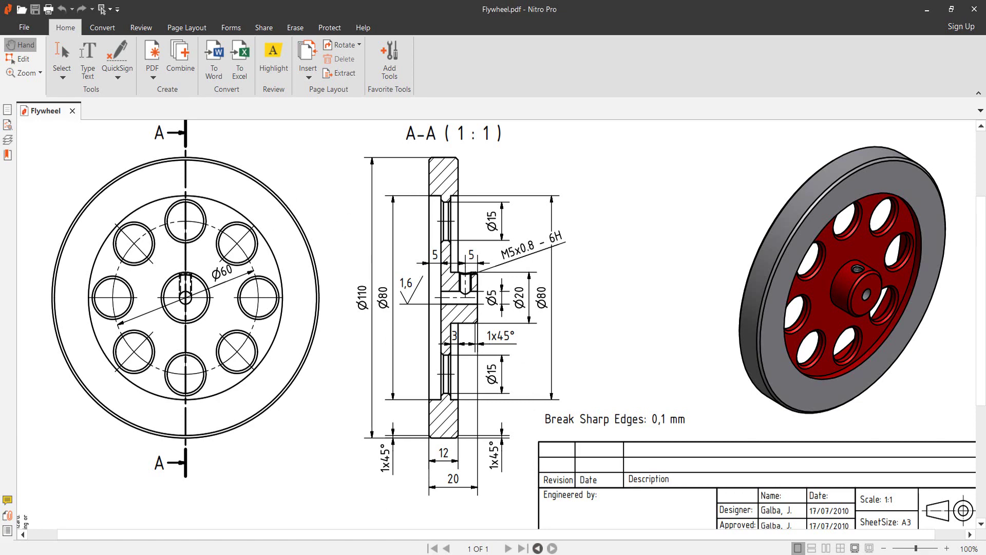
key(alt+Tab)
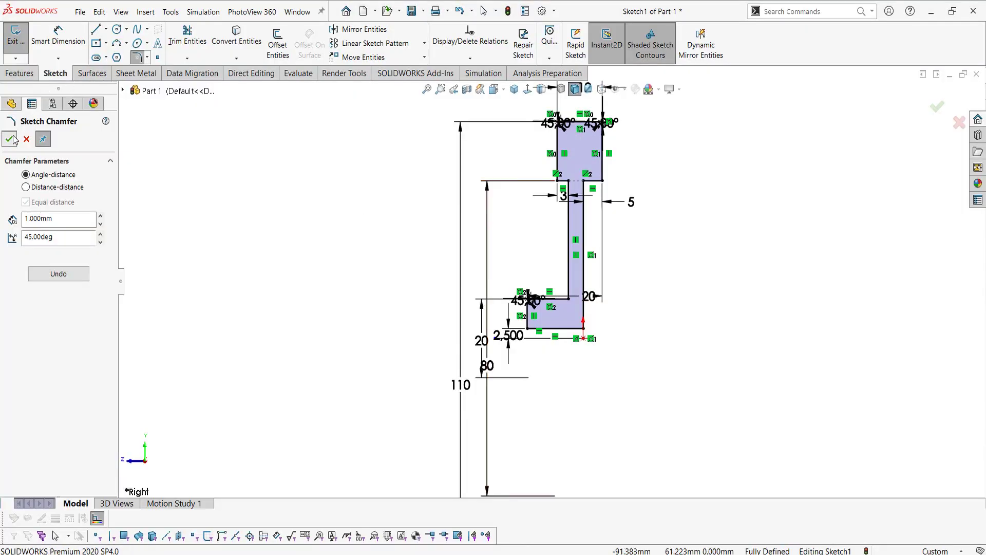
click(10, 139)
click(19, 73)
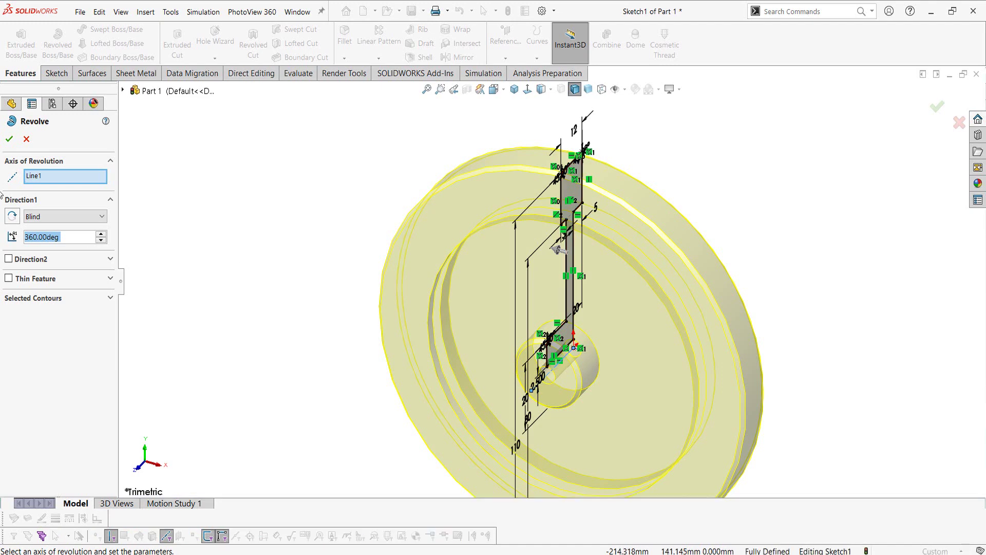
- Accept the 360° revolve about Line1 and orbit the flywheel to view it edge-on
click(9, 139)
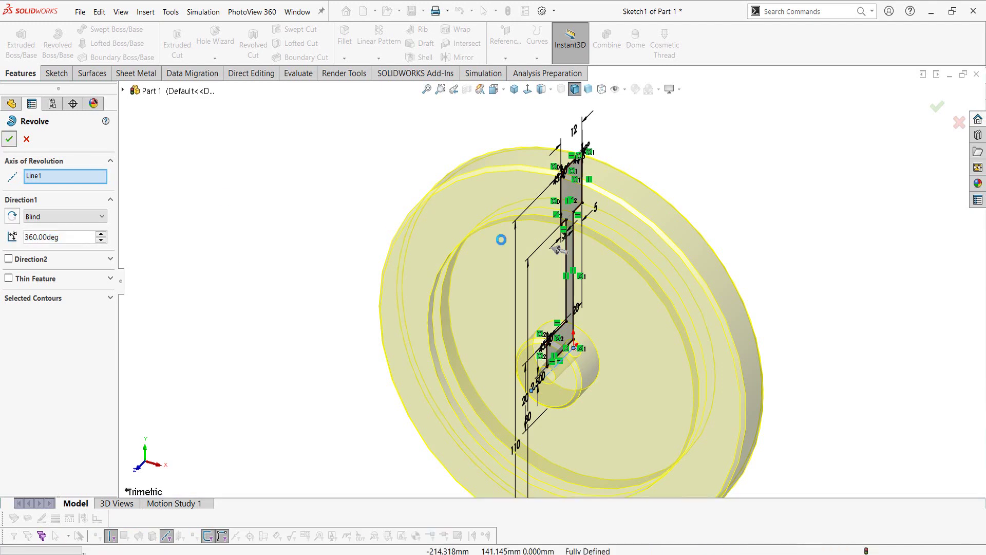
mouse_move(704, 280)
middle_down()
mouse_move(689, 207)
mouse_move(615, 231)
mouse_move(685, 279)
mouse_move(615, 288)
mouse_move(723, 283)
mouse_move(590, 282)
mouse_move(653, 288)
middle_up()
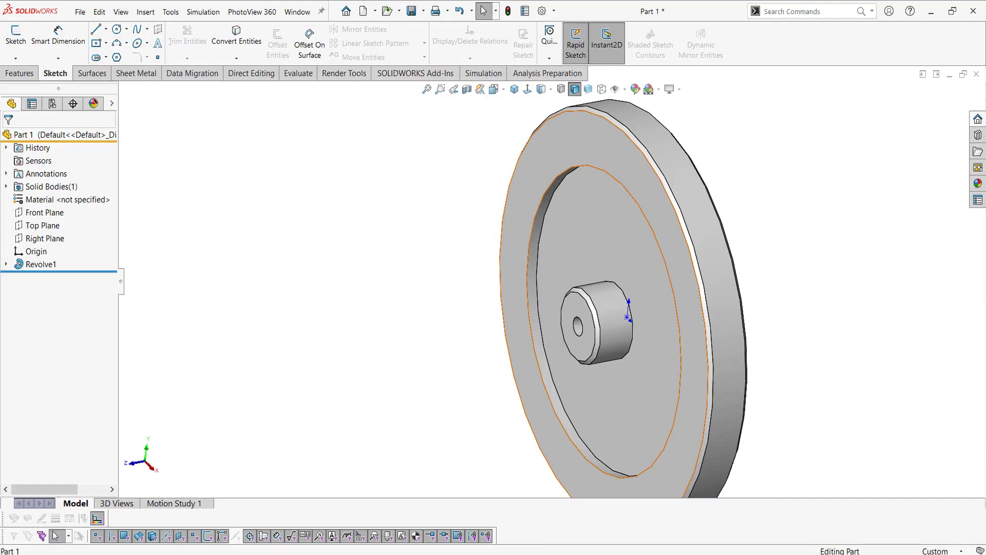
- Start a sketch on the Top plane, viewed normal, and draw a small circle on the hub
click(42, 227)
key(ctrl+8)
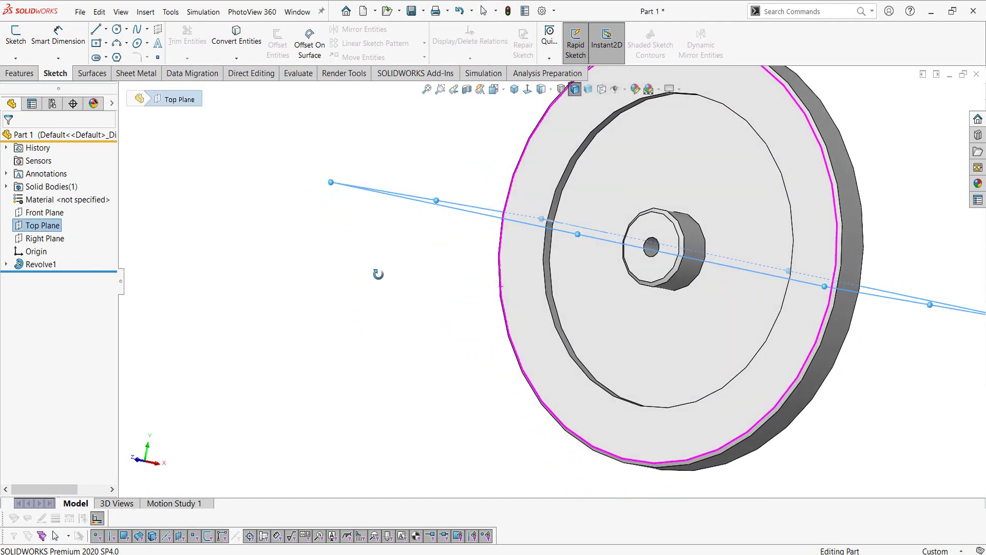
right_click(44, 226)
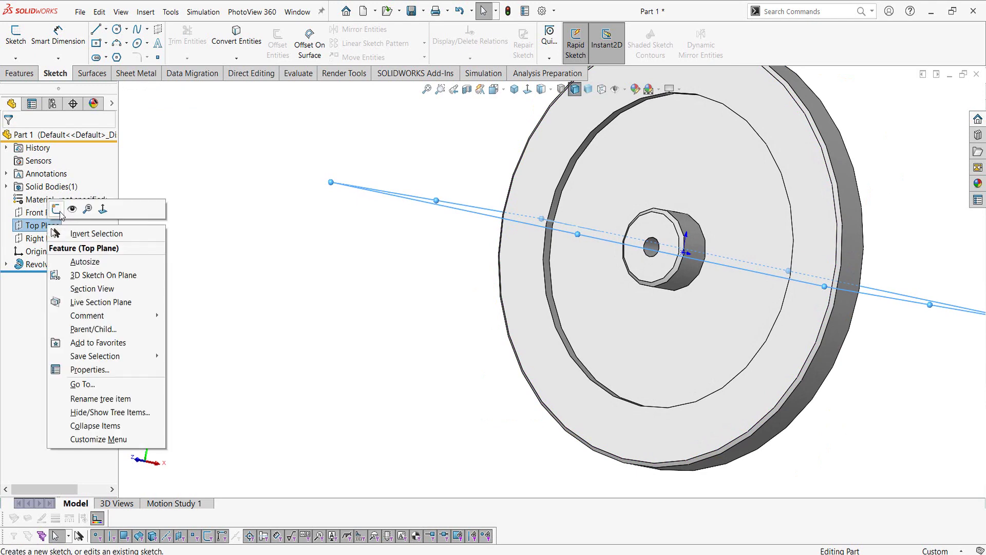
click(57, 204)
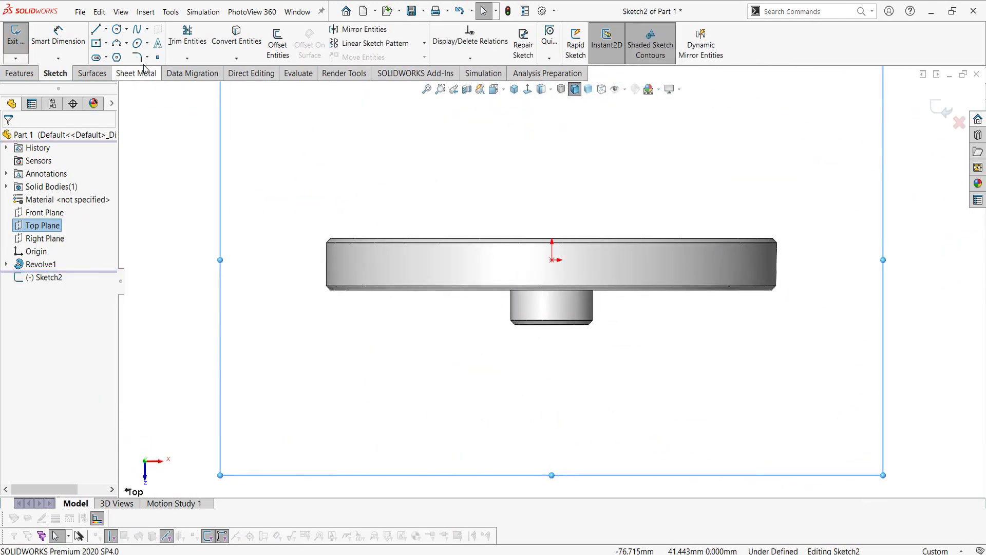
click(117, 29)
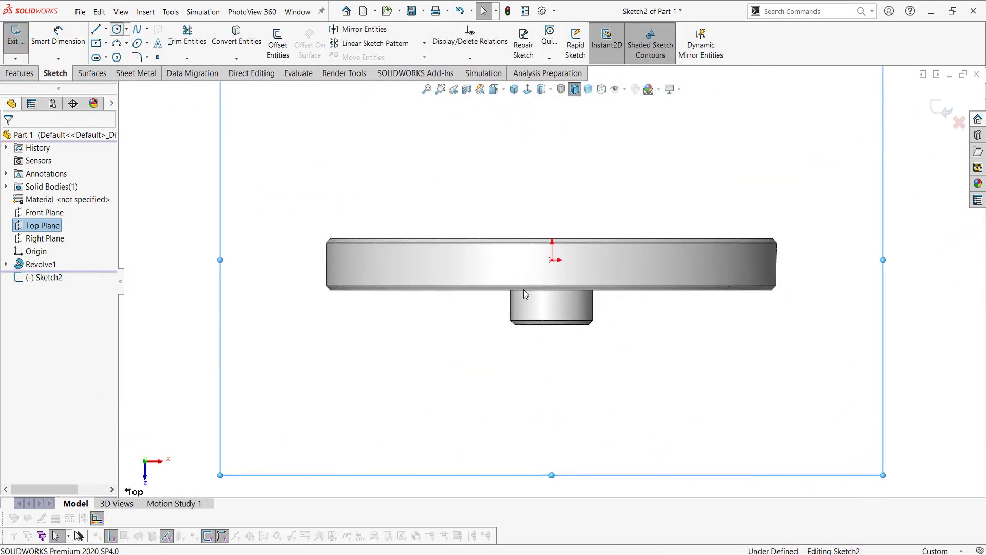
click(552, 309)
click(558, 314)
key(Escape)
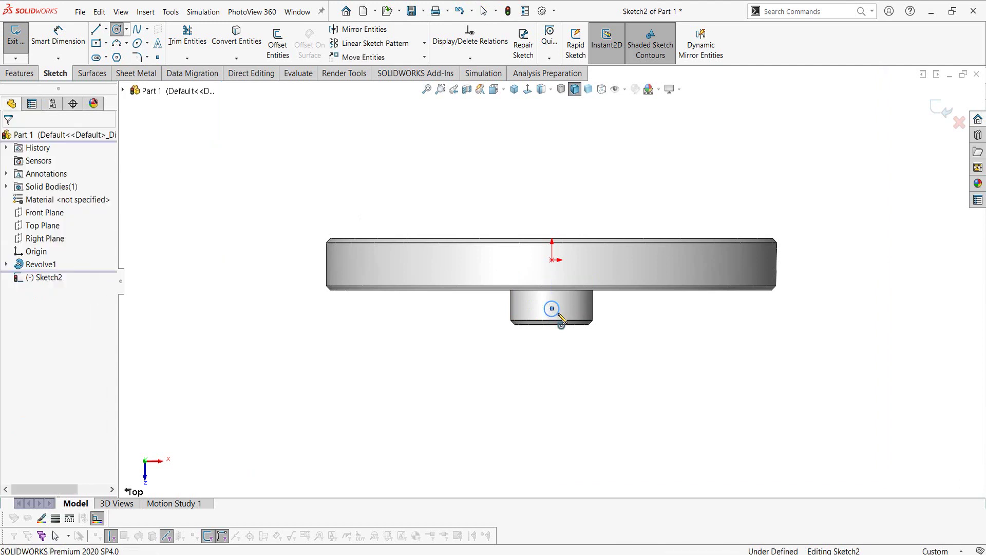
- Dimension the circle centre 5 mm from the hub's bottom edge and its diameter Ø5
click(58, 41)
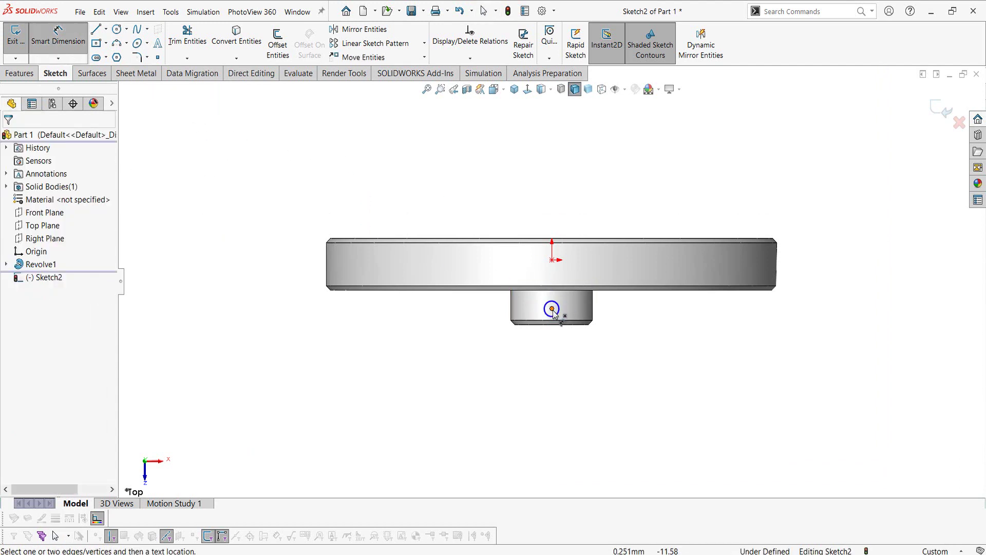
click(552, 309)
click(565, 323)
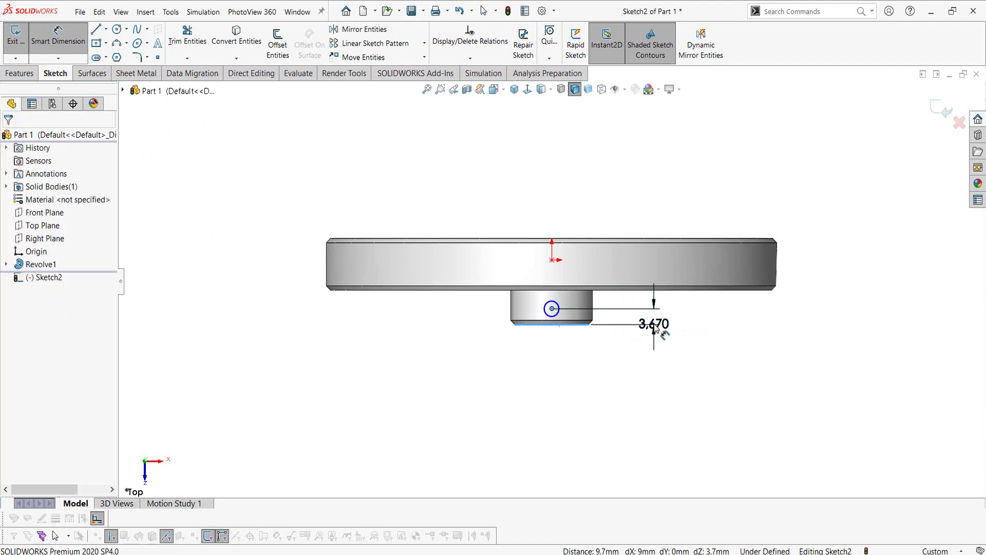
click(655, 328)
text(5)
key(Return)
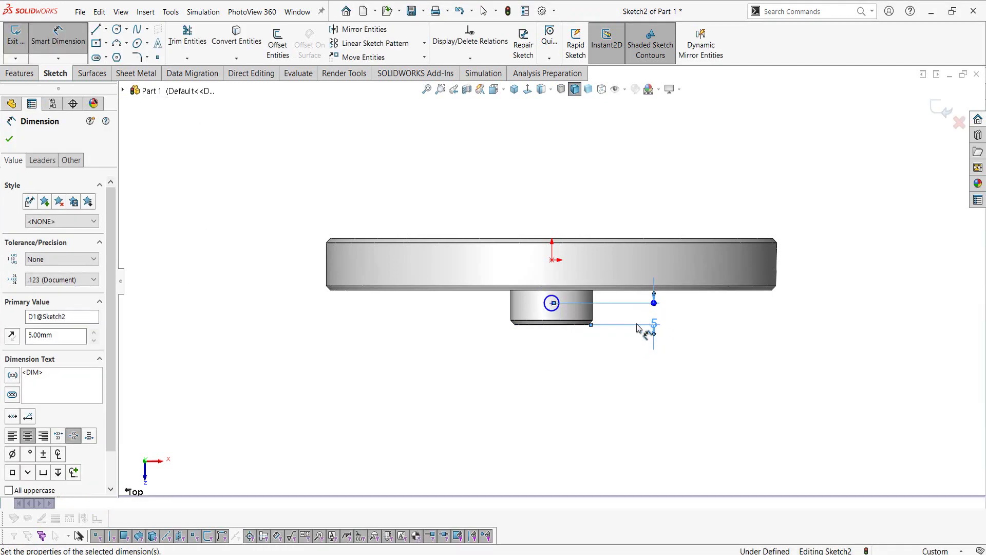
scroll(637, 328, down, 1)
click(543, 290)
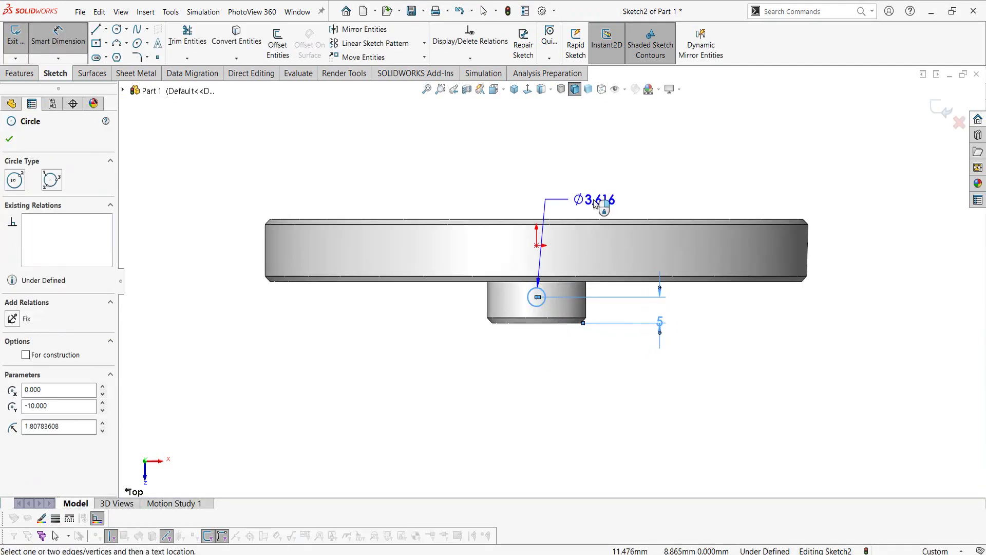
click(594, 203)
text(5)
key(Return)
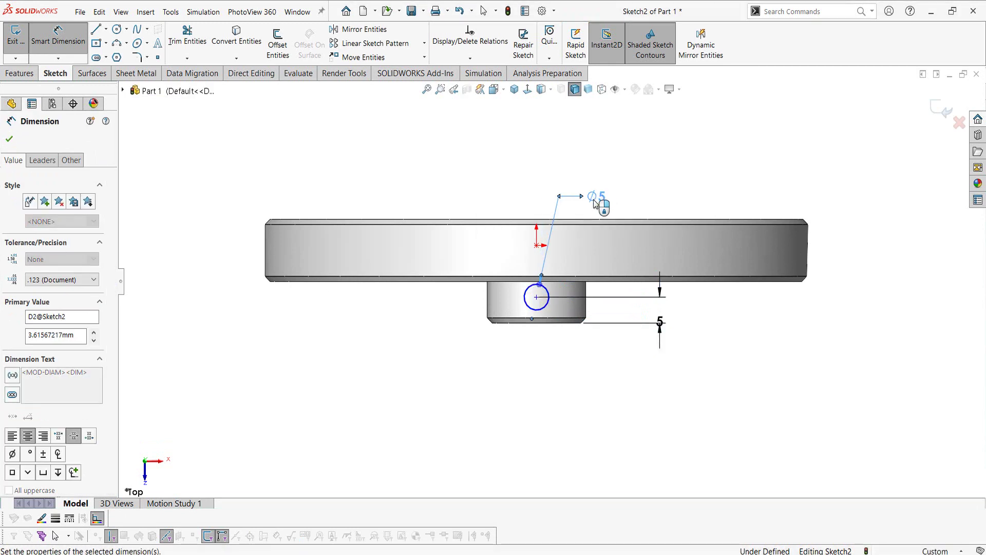
key(Escape)
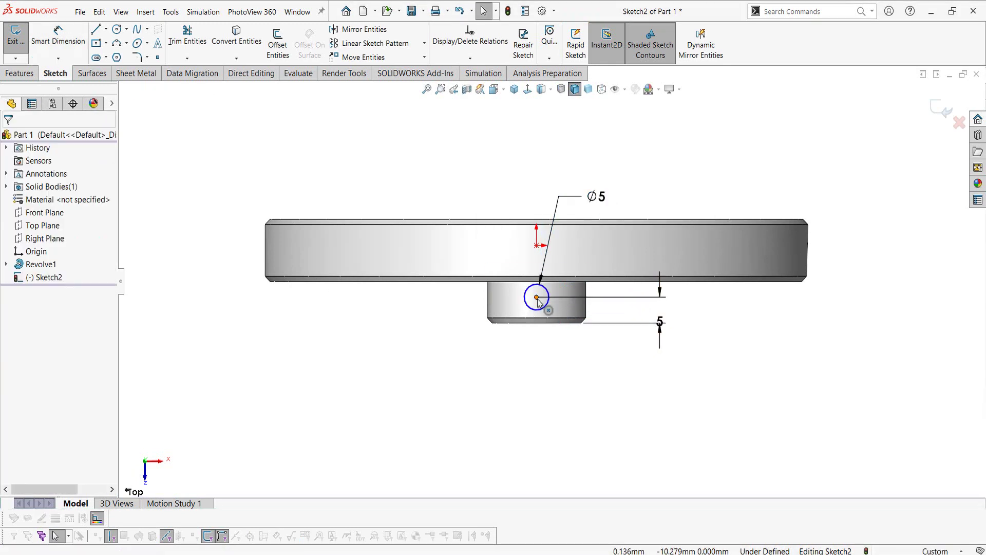
- Add a Vertical relation between the circle centre and the origin
click(536, 298)
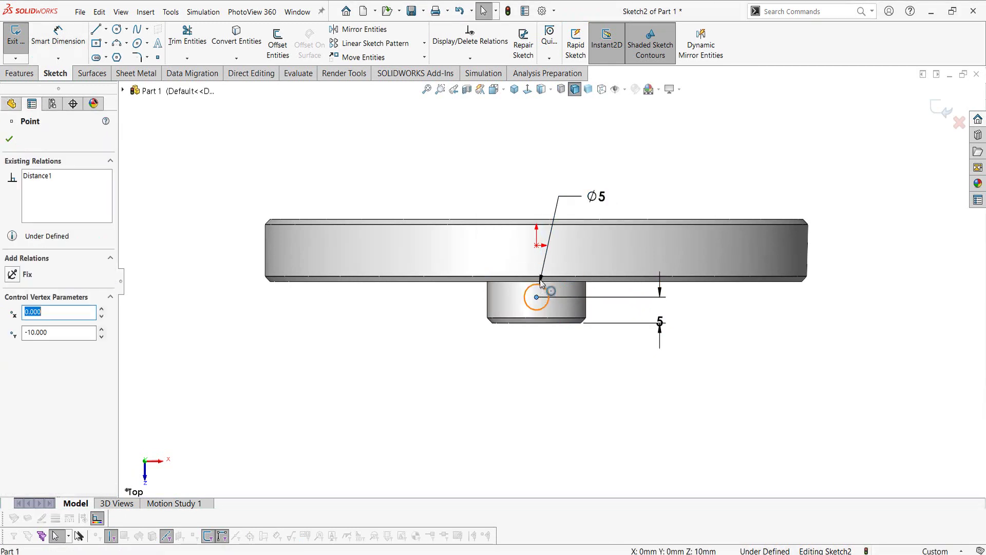
ctrl+click(537, 246)
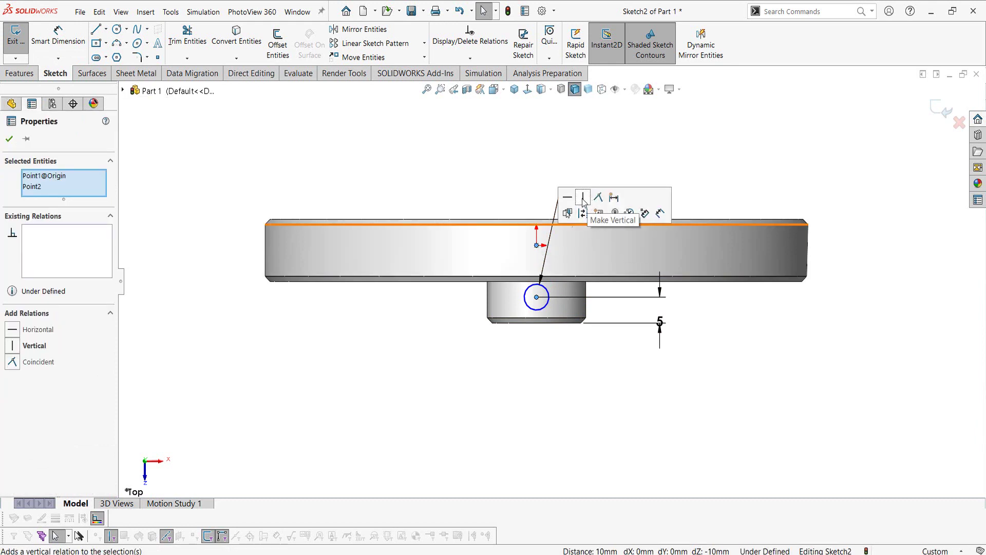
click(584, 197)
click(620, 380)
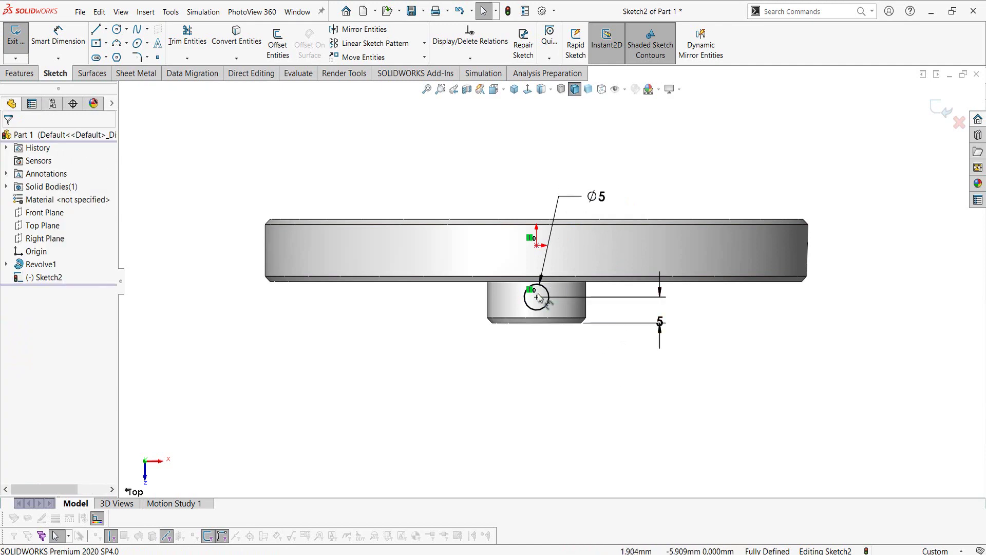
click(20, 75)
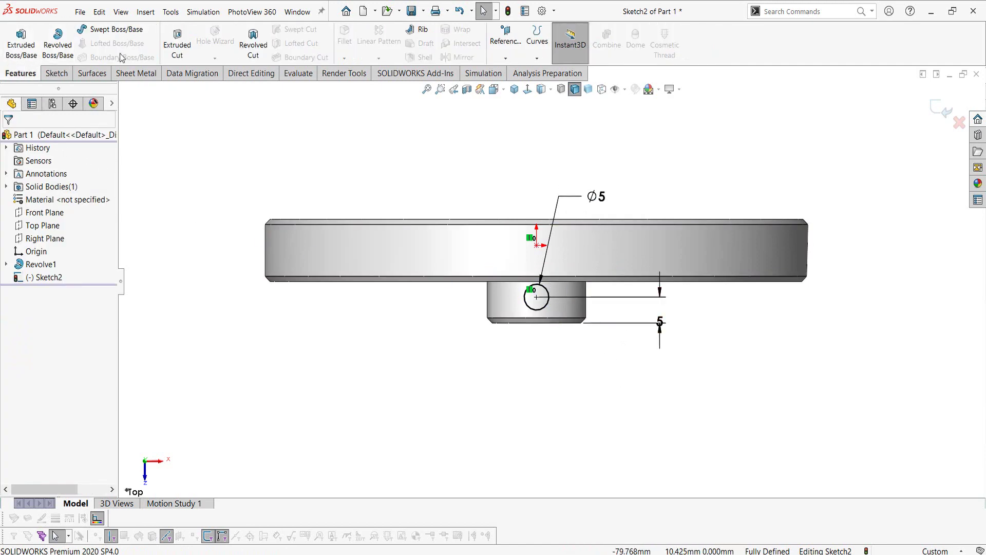
- Extrude-cut the Ø5 circle in the reversed direction, Through All, into the hub
click(169, 45)
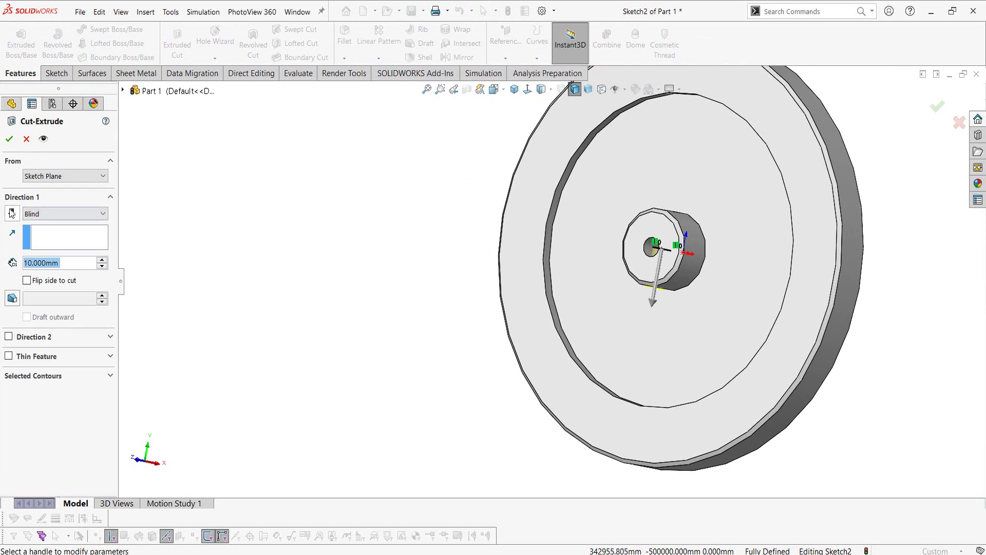
click(11, 213)
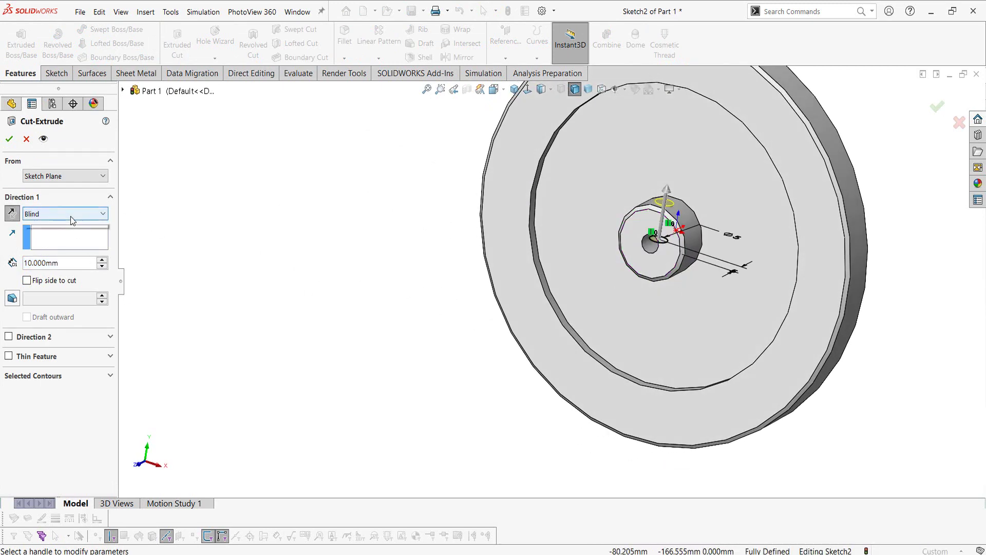
click(72, 214)
click(56, 236)
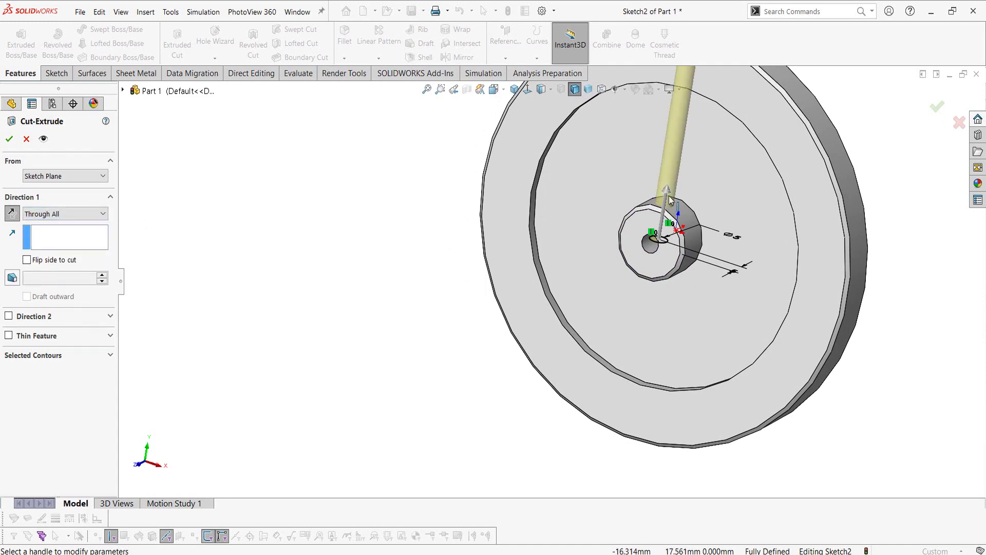
scroll(662, 199, up, 3)
click(10, 140)
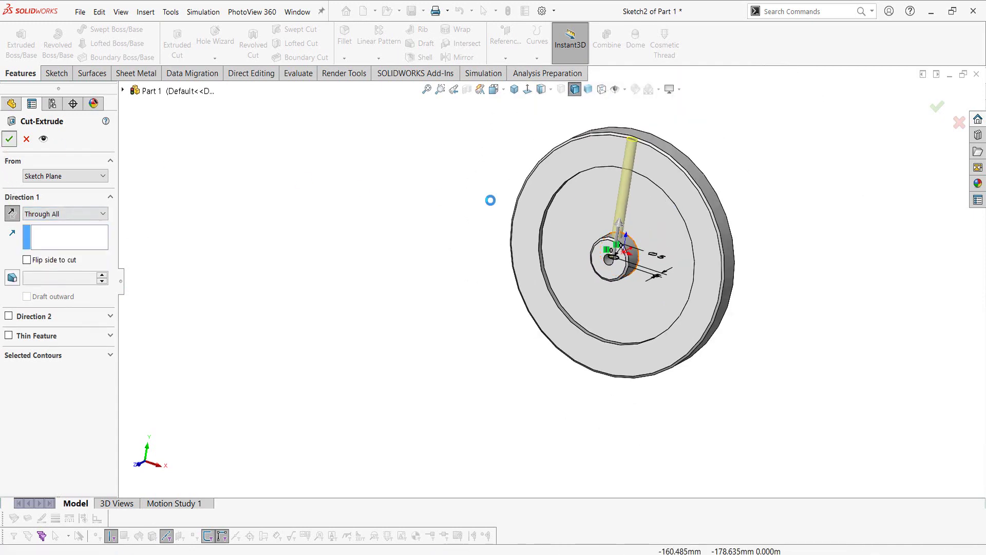
- Clear the selection in the graphics area
click(780, 192)
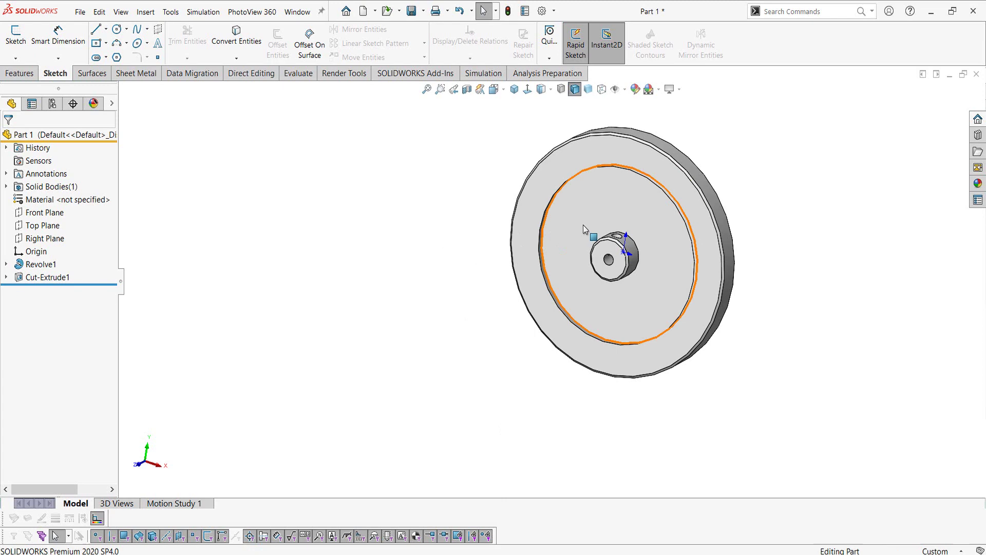
- Sketch on the recessed face a construction circle centred on the origin
click(585, 221)
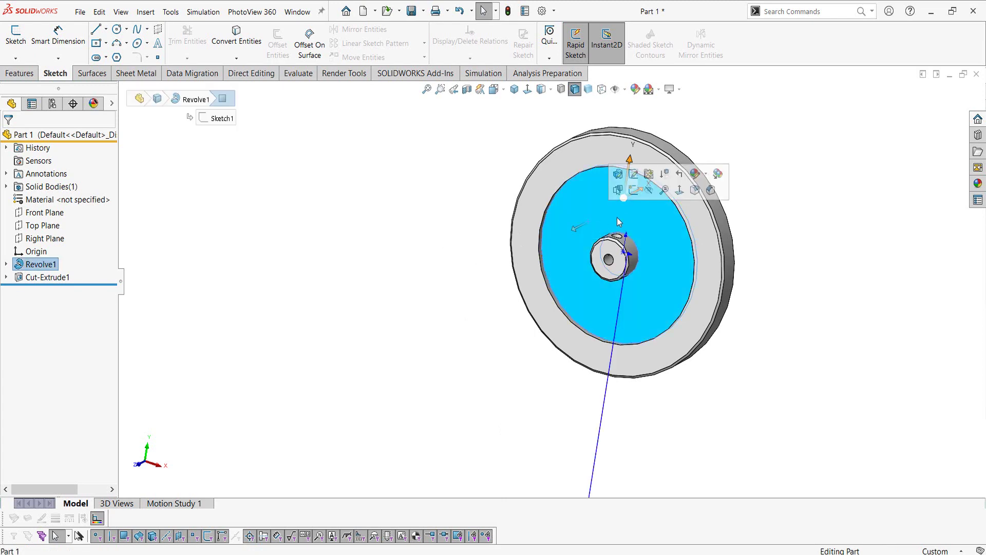
click(633, 189)
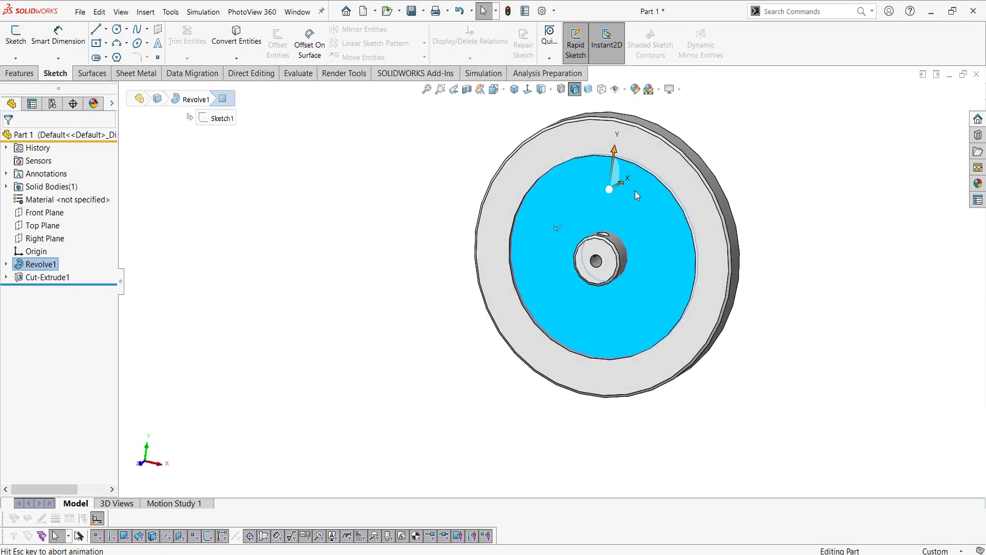
right_drag(190, 243, 205, 216)
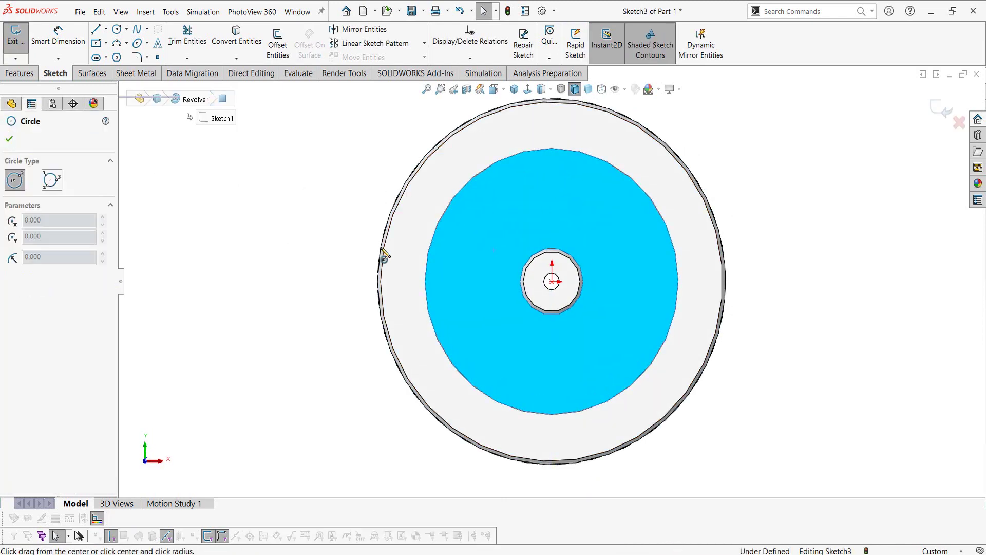
click(551, 281)
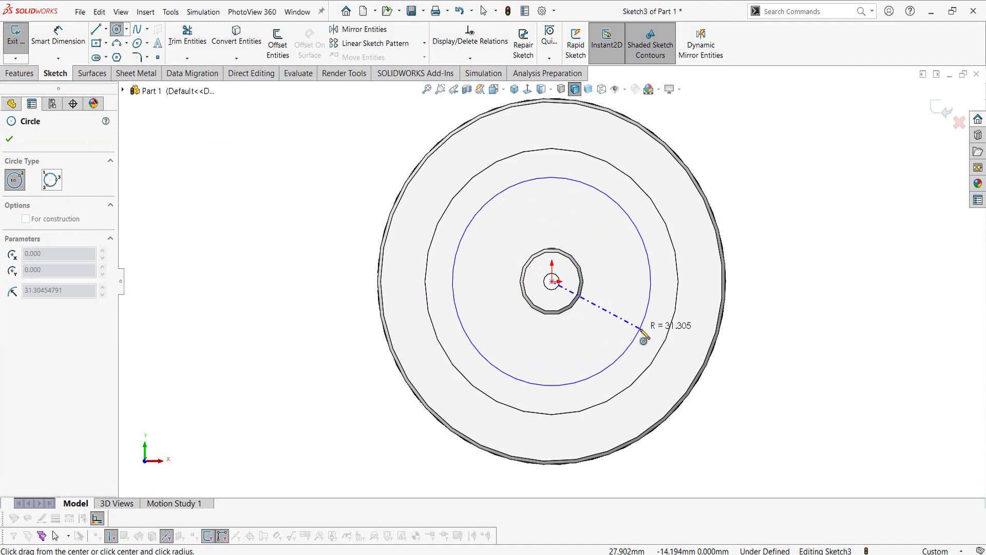
click(641, 330)
right_click(641, 329)
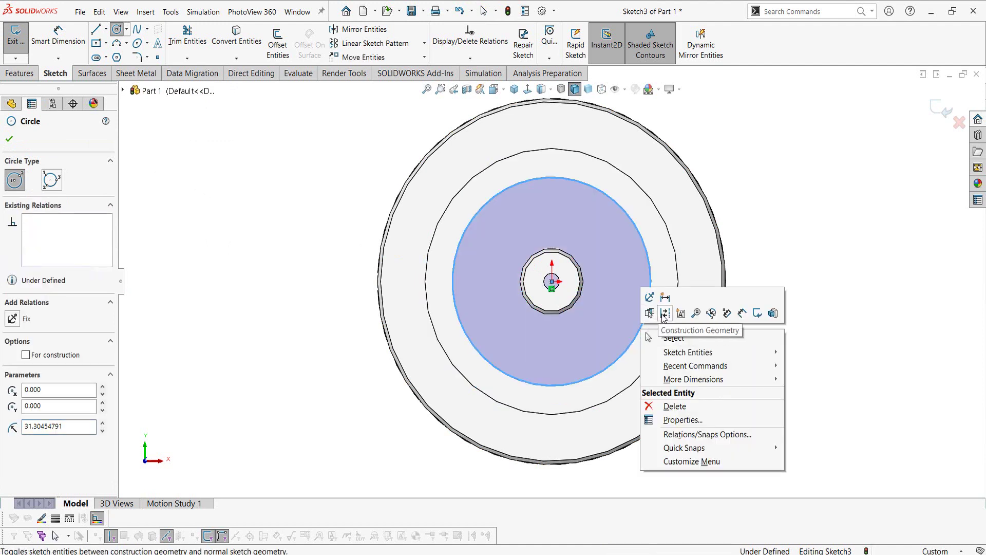
click(664, 313)
- Dimension the construction circle Ø60 and start a small circle at its top
right_drag(799, 336, 799, 289)
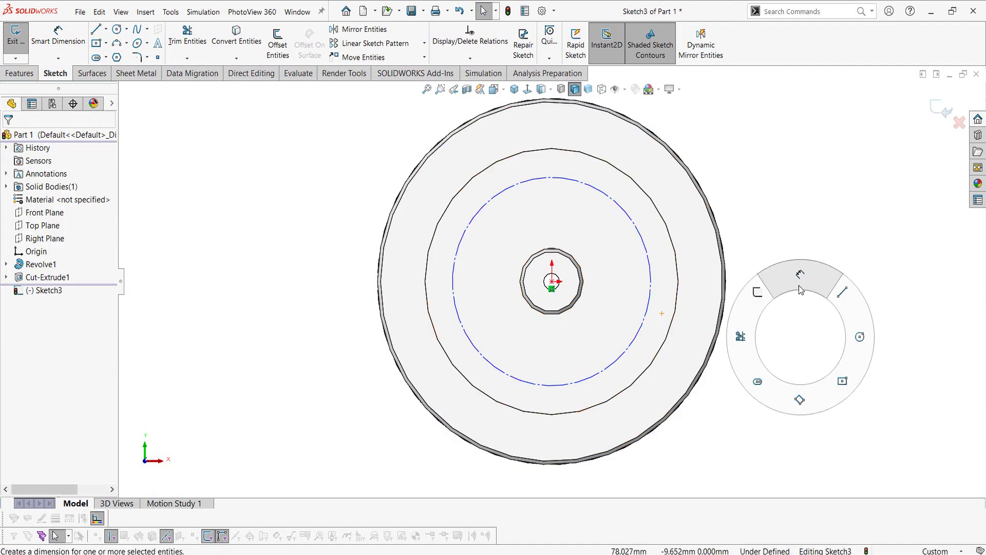
click(647, 245)
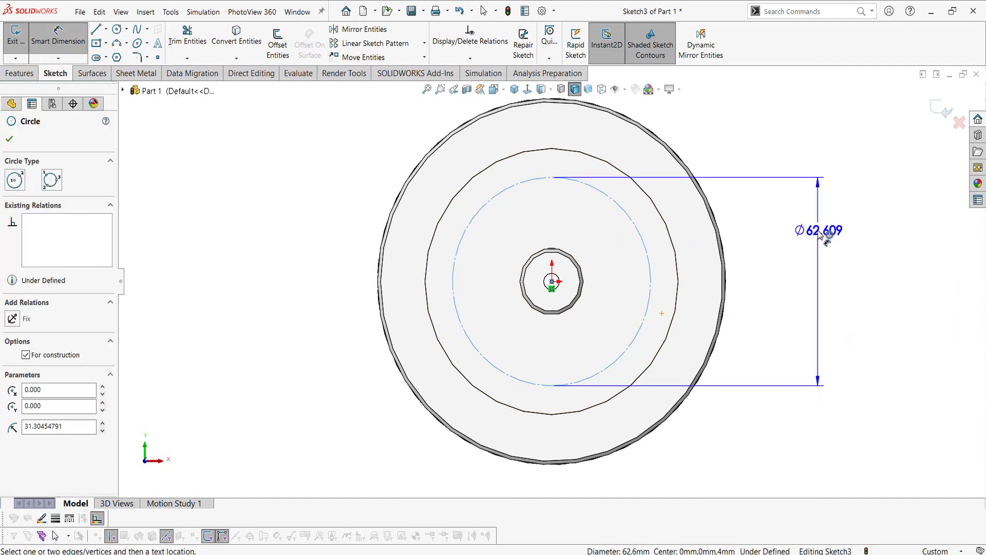
click(820, 234)
key(Return)
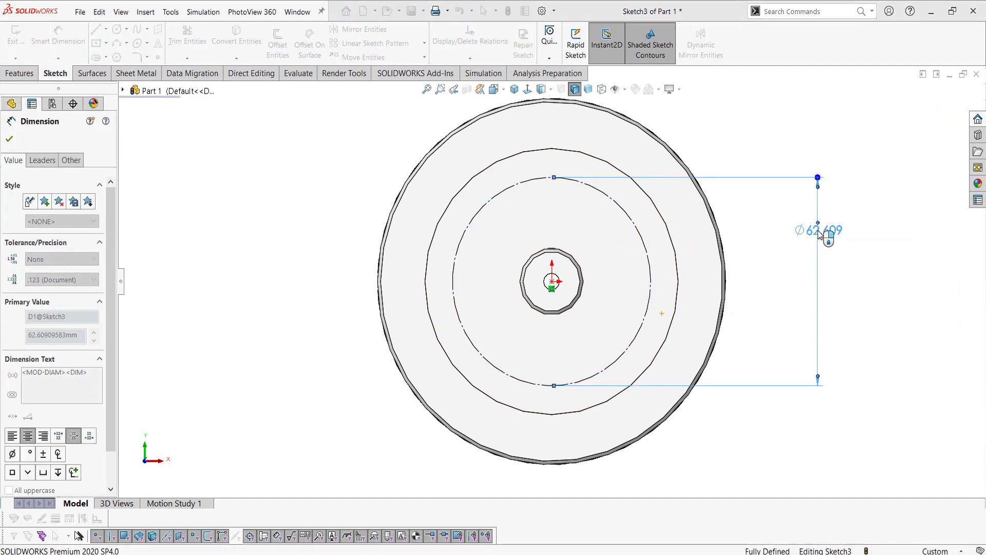
click(755, 227)
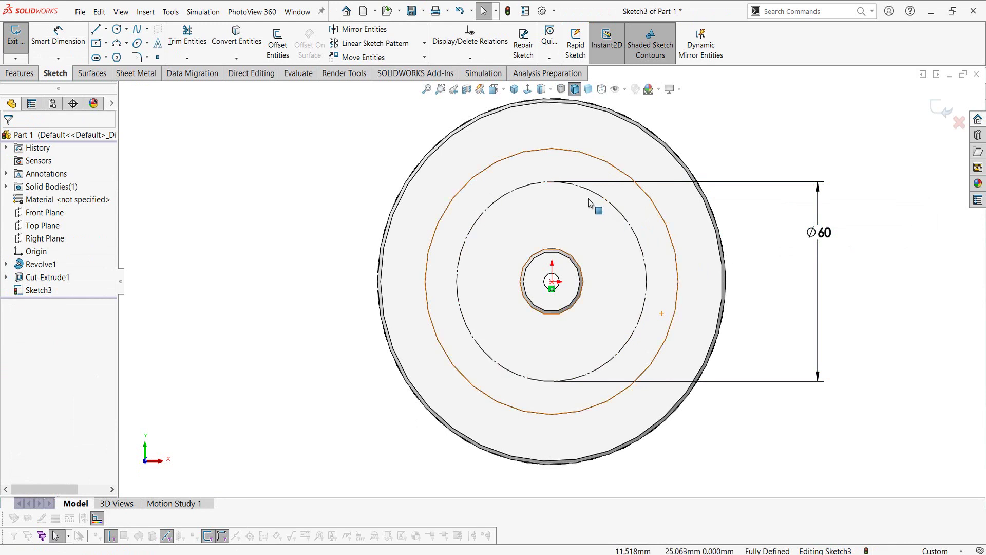
right_drag(205, 172, 237, 154)
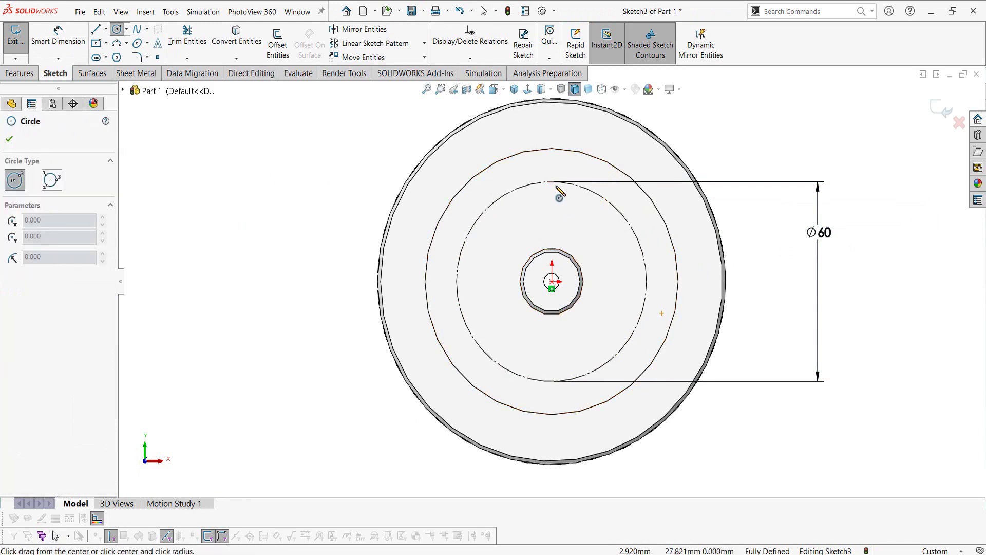
click(552, 181)
- Size the small circle on top of the Ø60 circle and return to the part sketch
click(565, 194)
key(Escape)
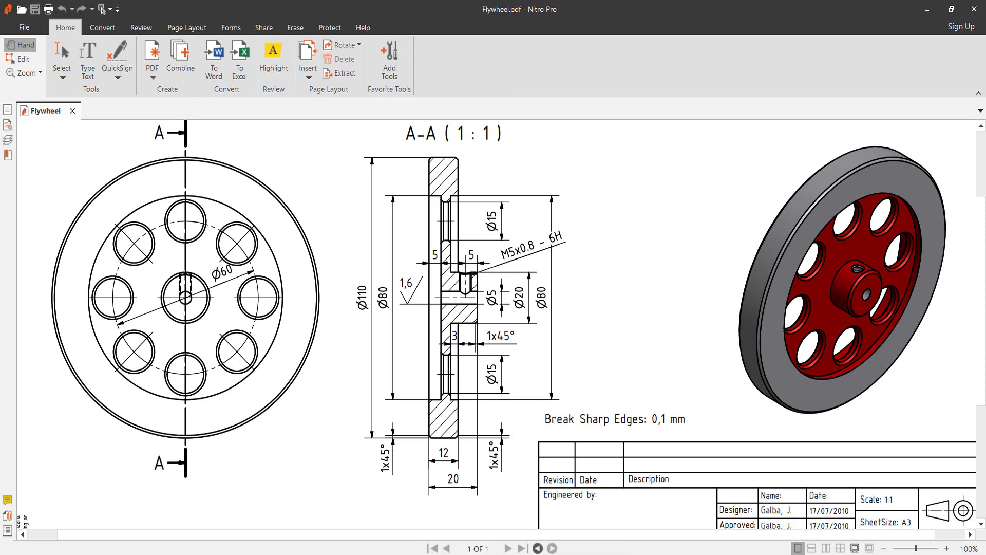
key(alt+Tab)
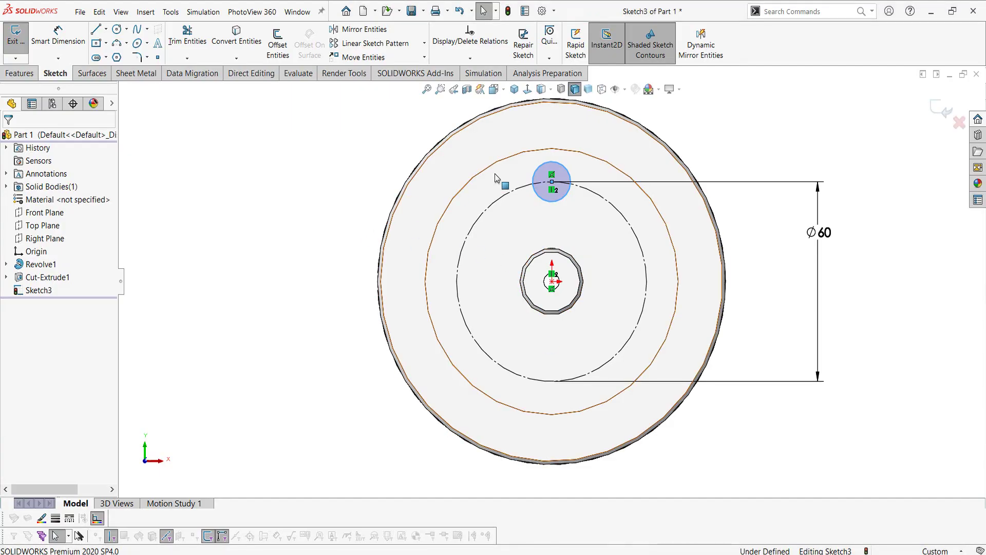
- Dimension the small circle Ø15 and choose Circular Sketch Pattern
right_drag(805, 165, 805, 134)
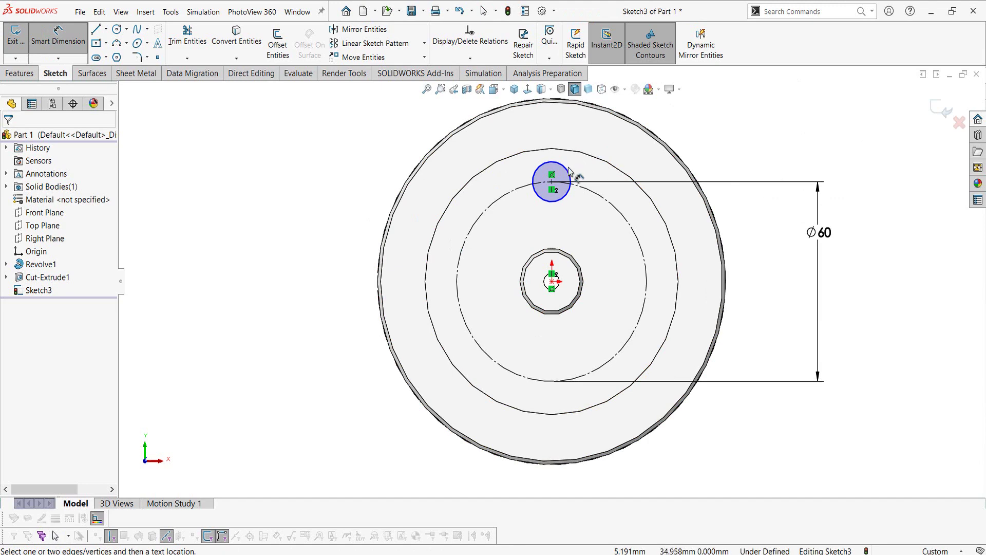
click(565, 170)
click(586, 123)
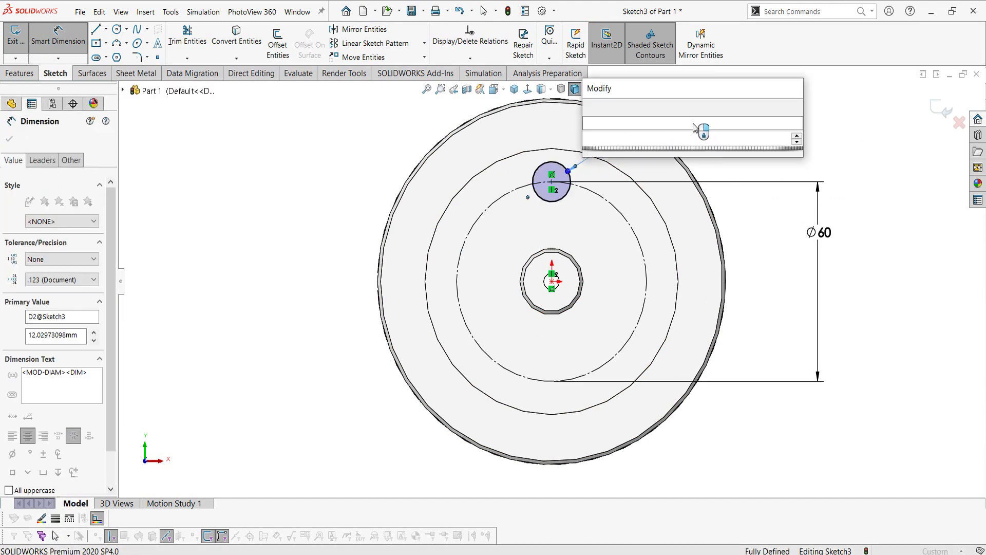
text(15)
key(Return)
key(Escape)
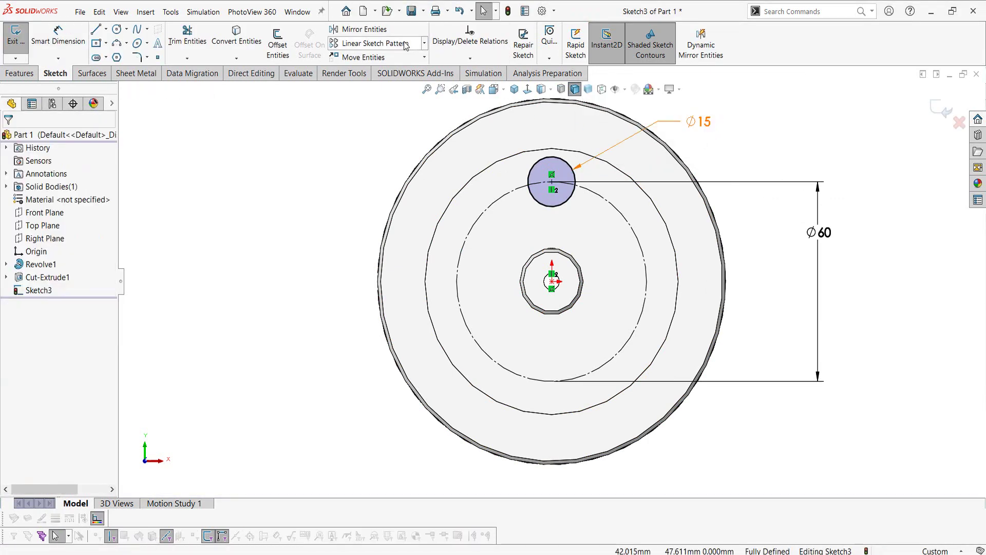
click(425, 43)
click(380, 70)
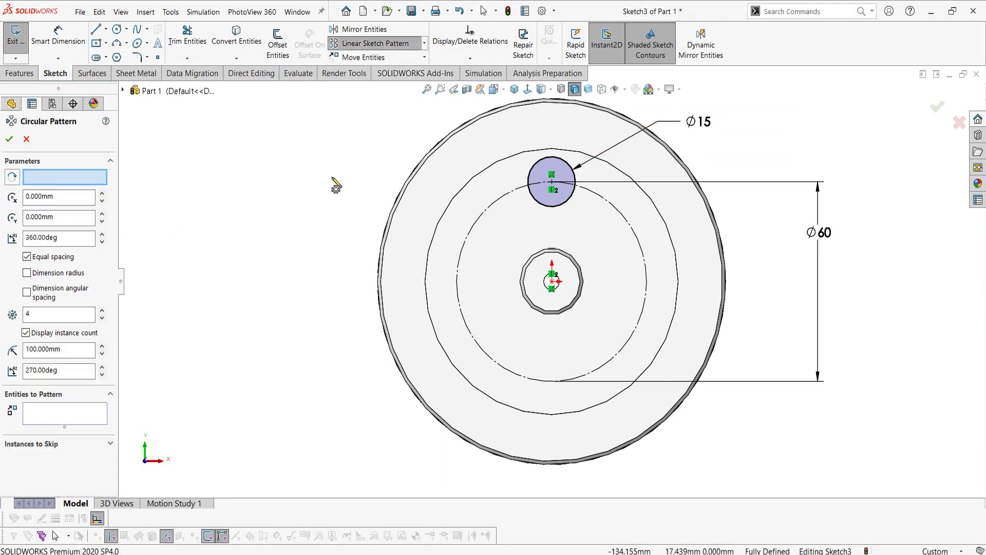
- Pattern the Ø15 circle about the centre into 8 equally spaced instances over 360°
click(495, 164)
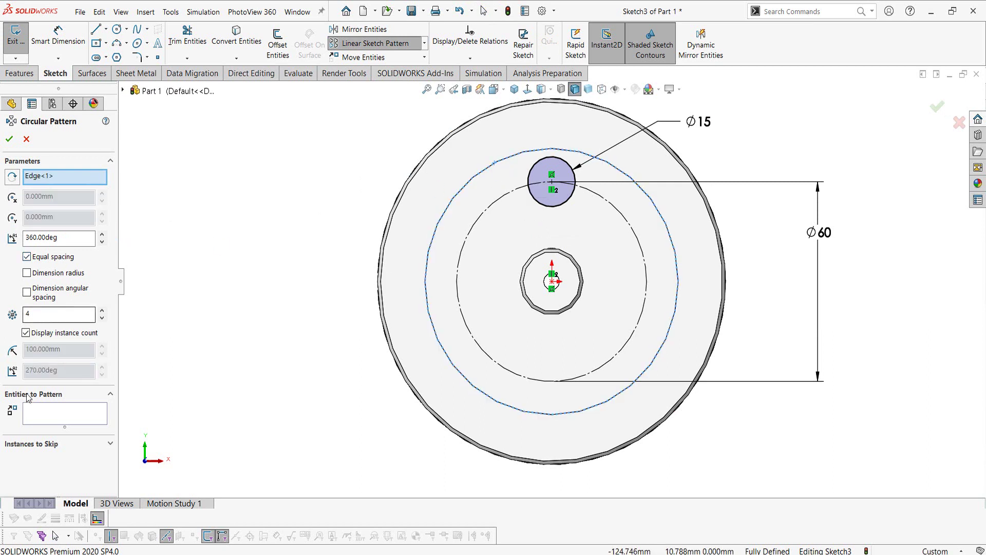
click(28, 414)
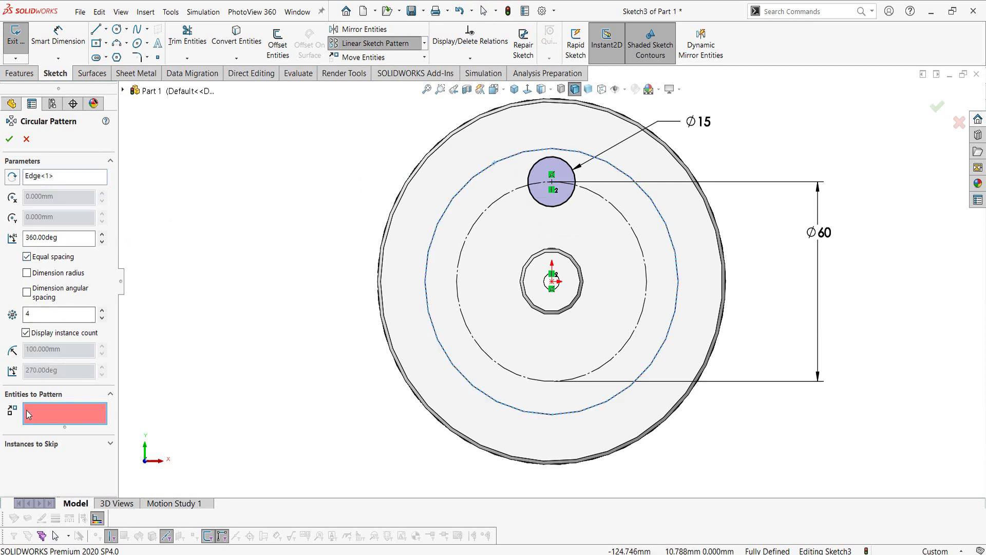
click(548, 166)
text(8)
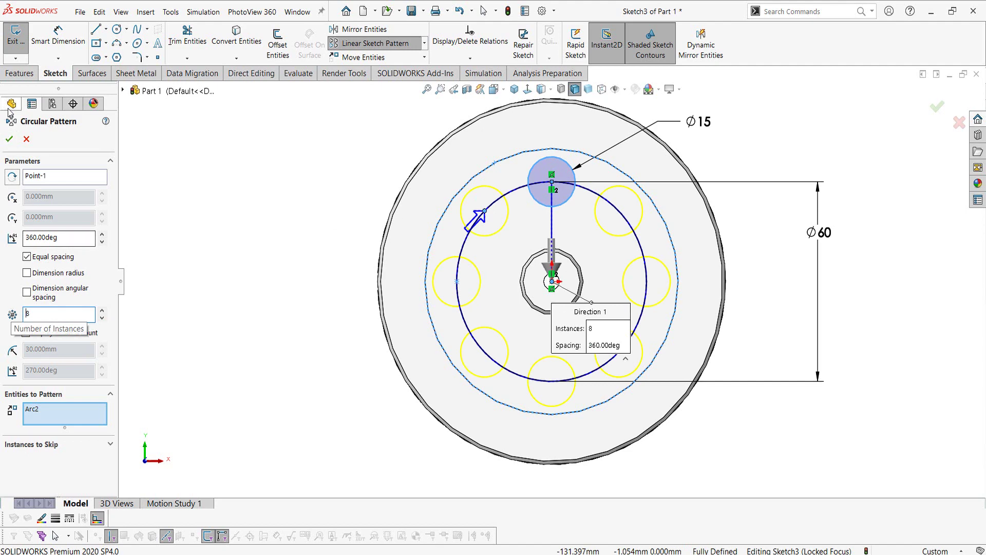
click(9, 139)
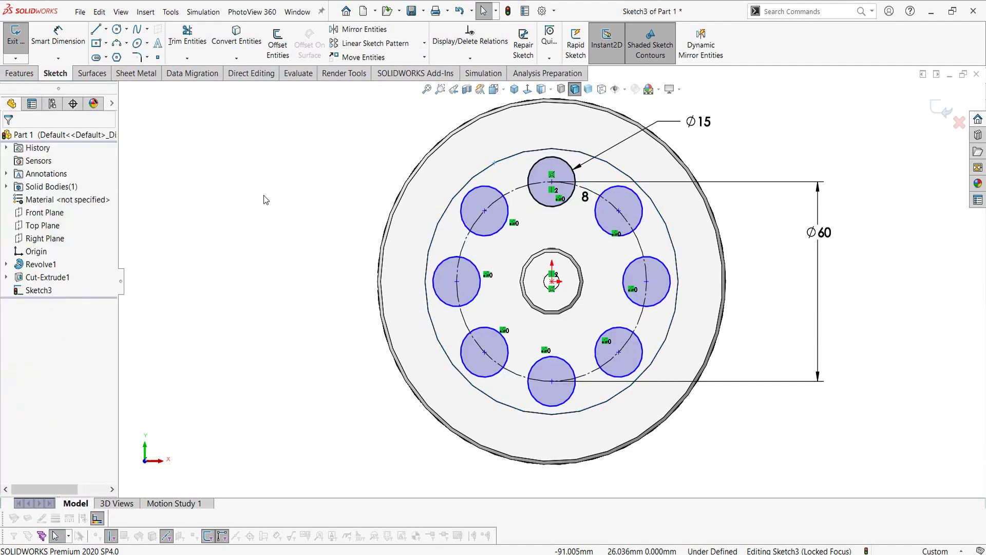
right_drag(289, 220, 240, 165)
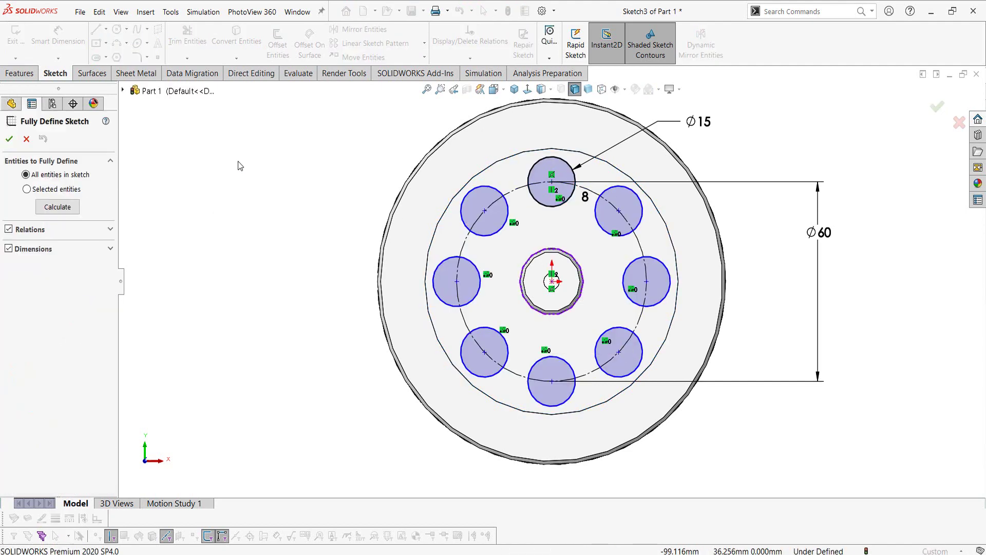
- Calculate and accept automatic relations and dimensions so Sketch3 becomes Fully Defined
click(53, 211)
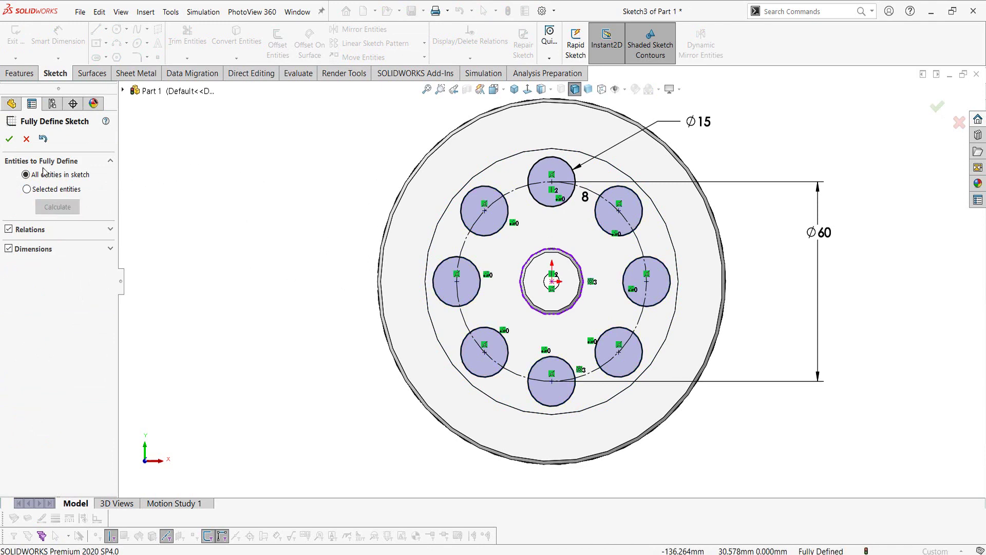
click(10, 139)
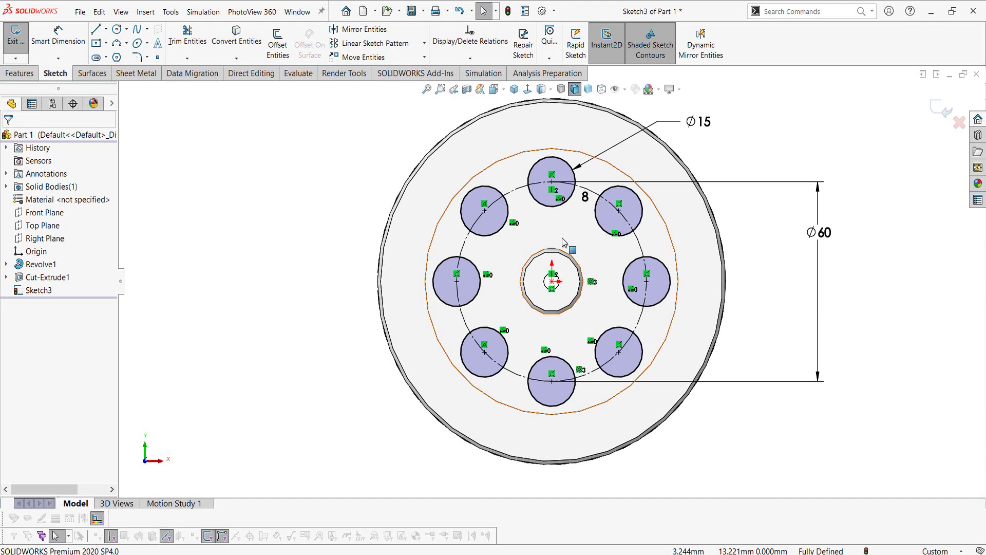
scroll(637, 206, down, 2)
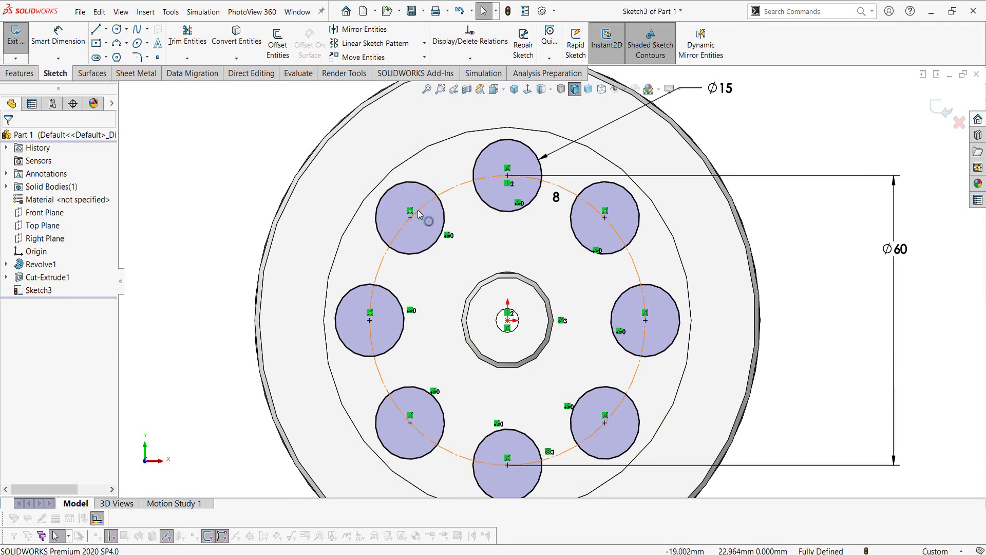
scroll(421, 216, down, 1)
scroll(426, 219, down, 1)
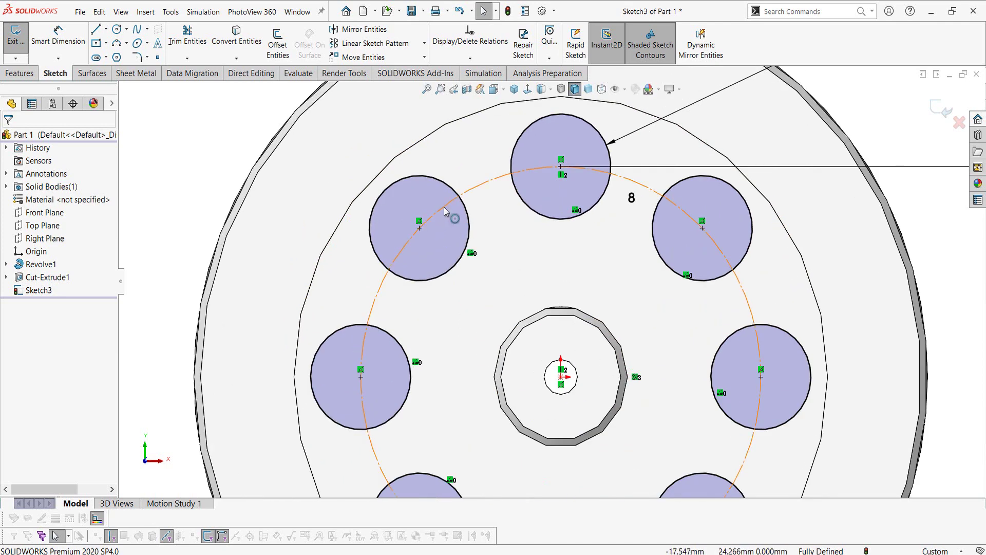
scroll(481, 277, up, 2)
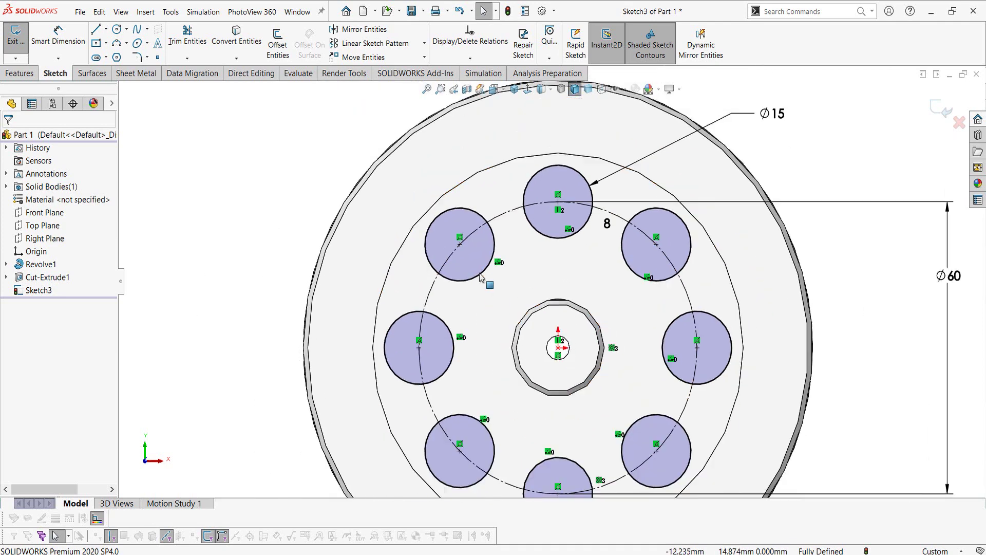
scroll(597, 252, up, 1)
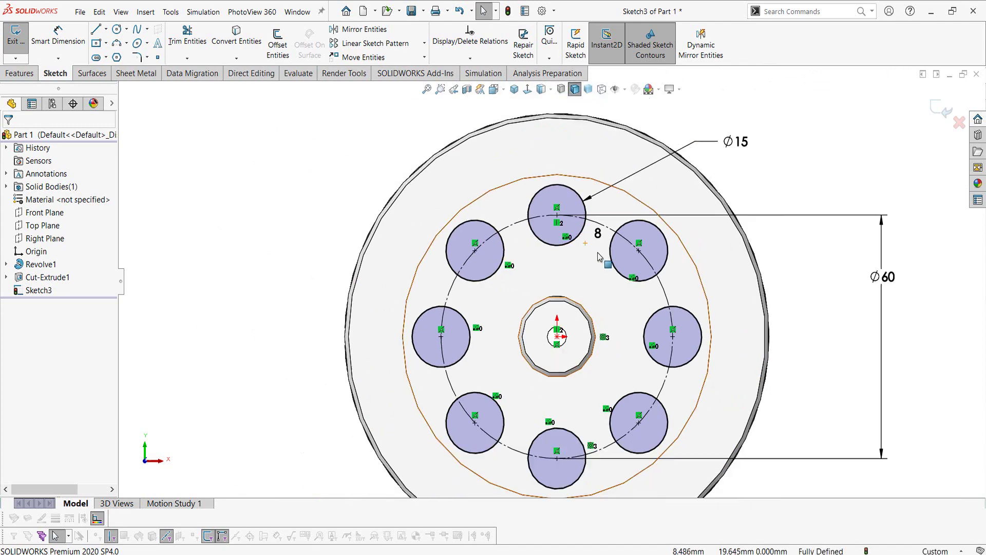
scroll(597, 252, up, 1)
scroll(565, 260, up, 1)
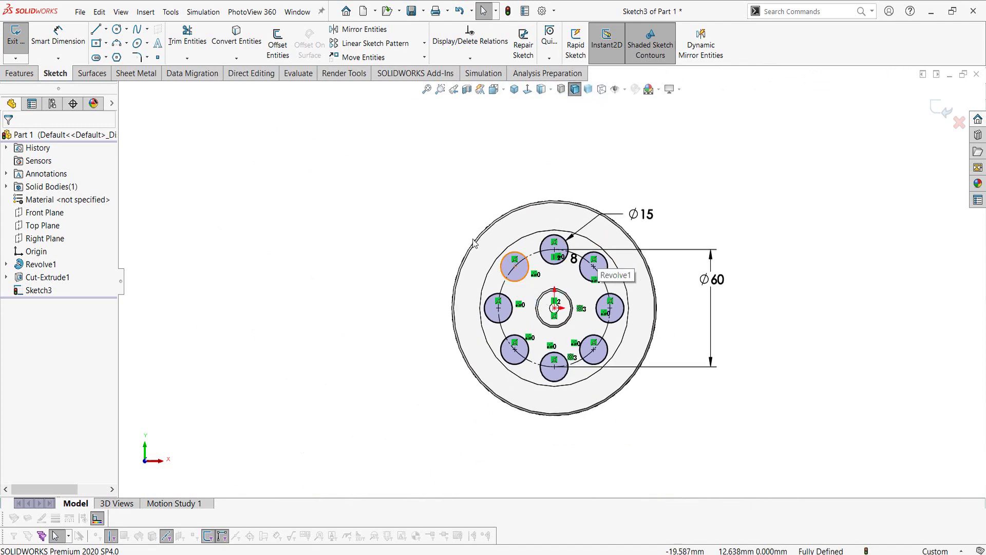
click(19, 73)
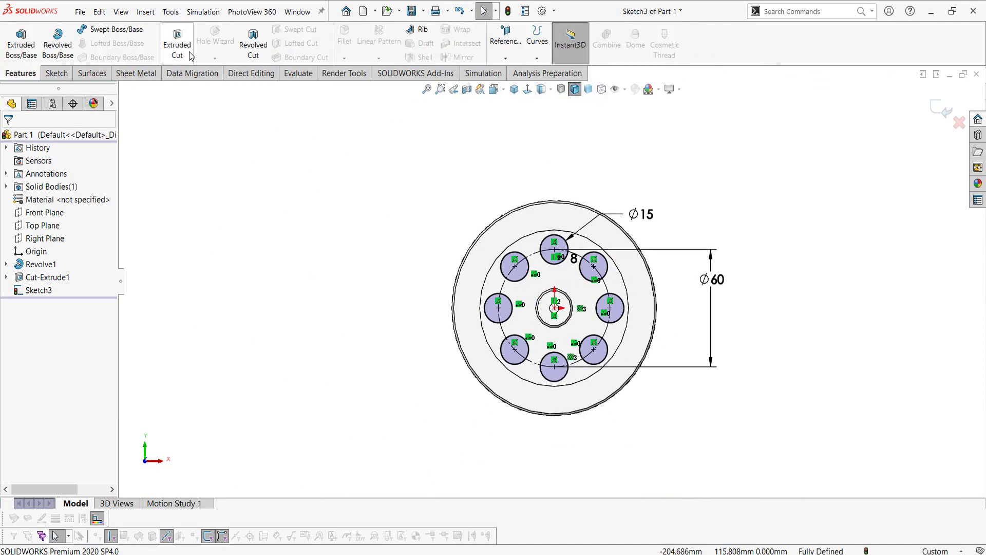
- Extrude-cut the eight Ø15 circles Through All as Cut-Extrude2
click(177, 49)
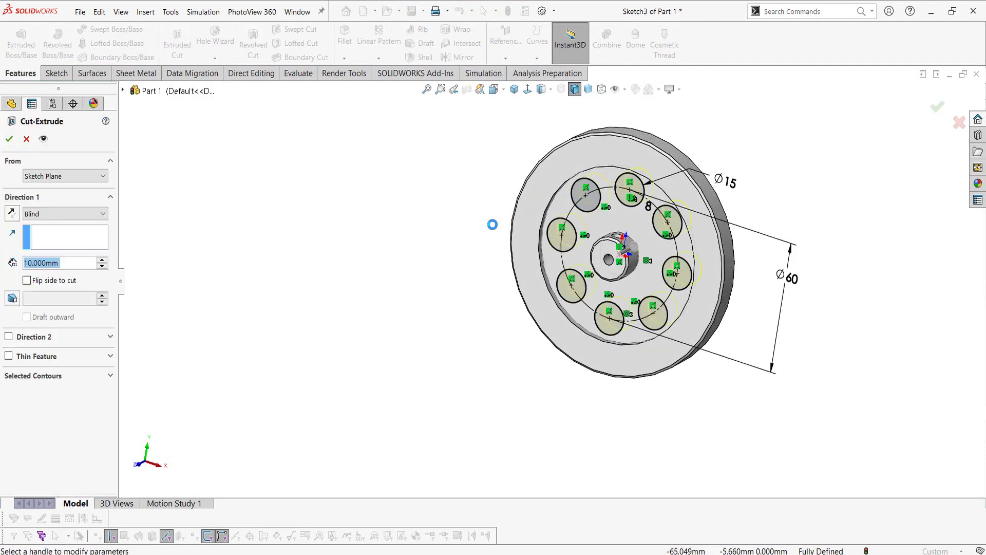
click(61, 214)
click(44, 230)
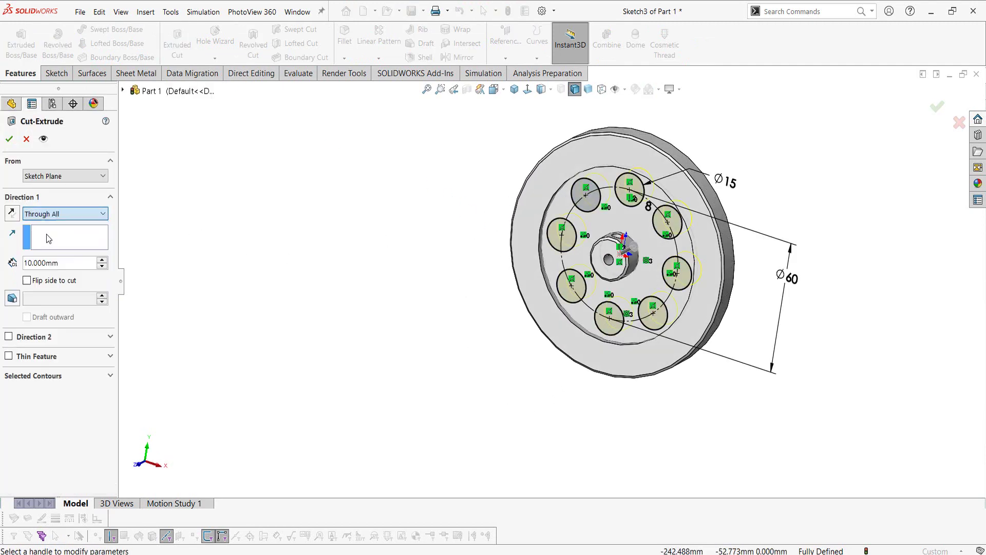
click(10, 139)
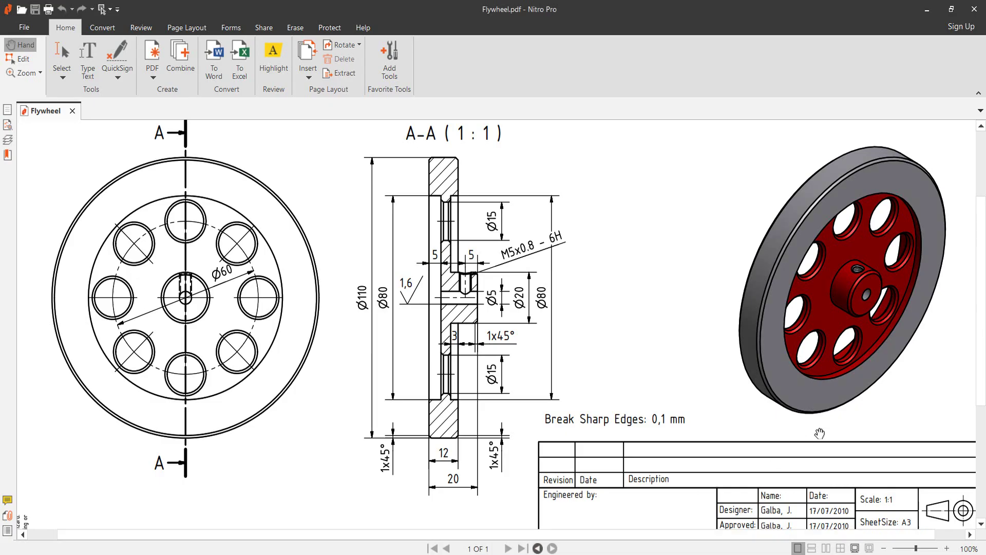
scroll(772, 362, up, 1)
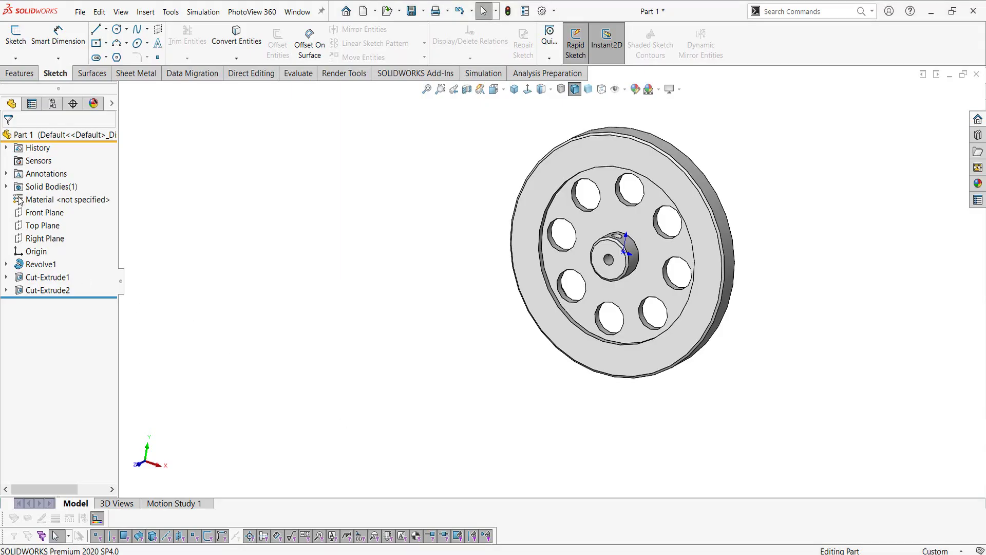
- Assign AISI 1035 Steel (SS) from a 'steel' library search as the flywheel's material
right_click(41, 201)
click(56, 211)
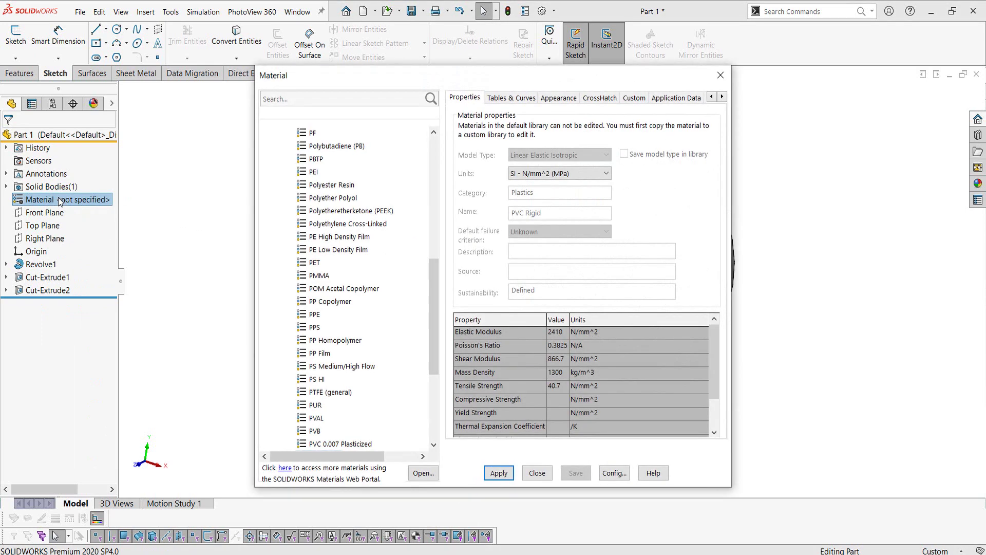
click(303, 103)
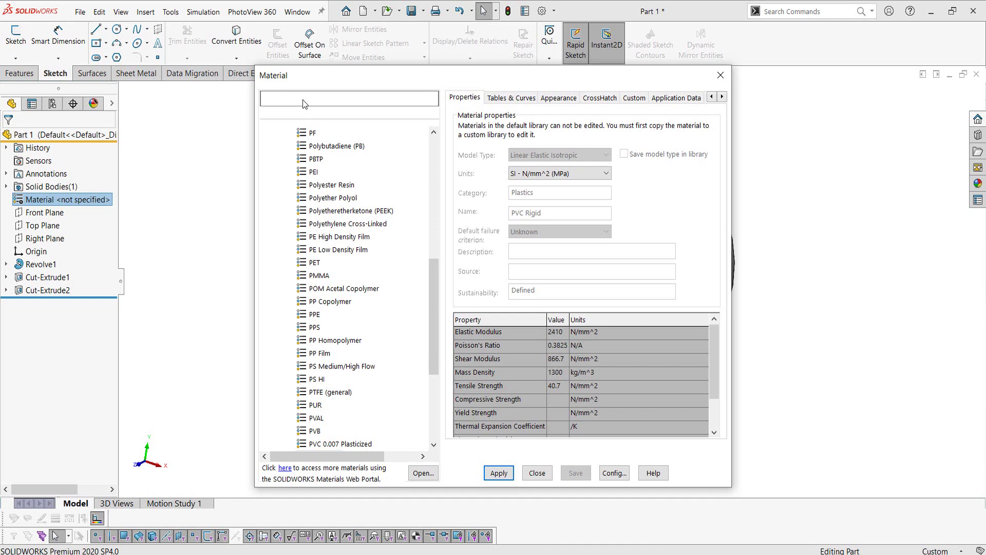
text(ste)
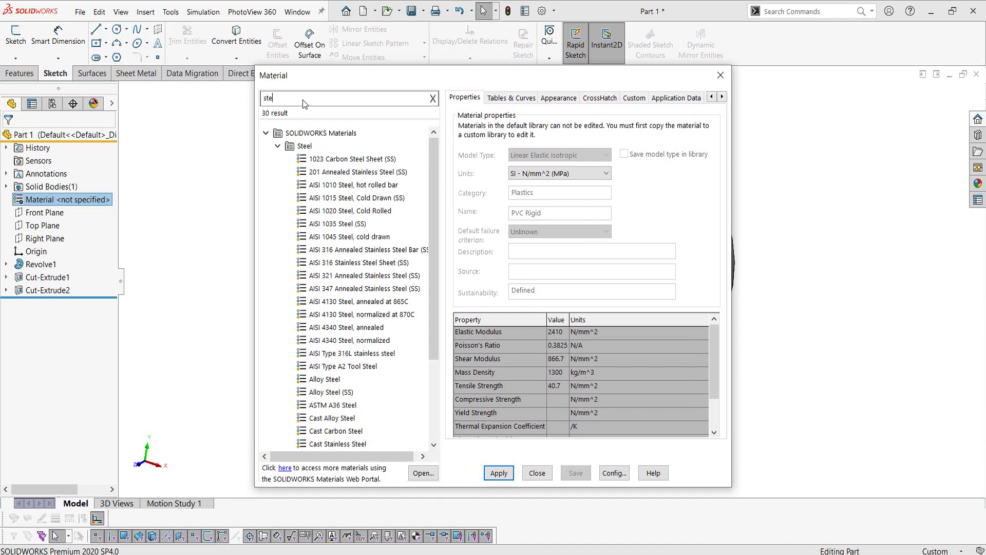
text(el)
click(327, 225)
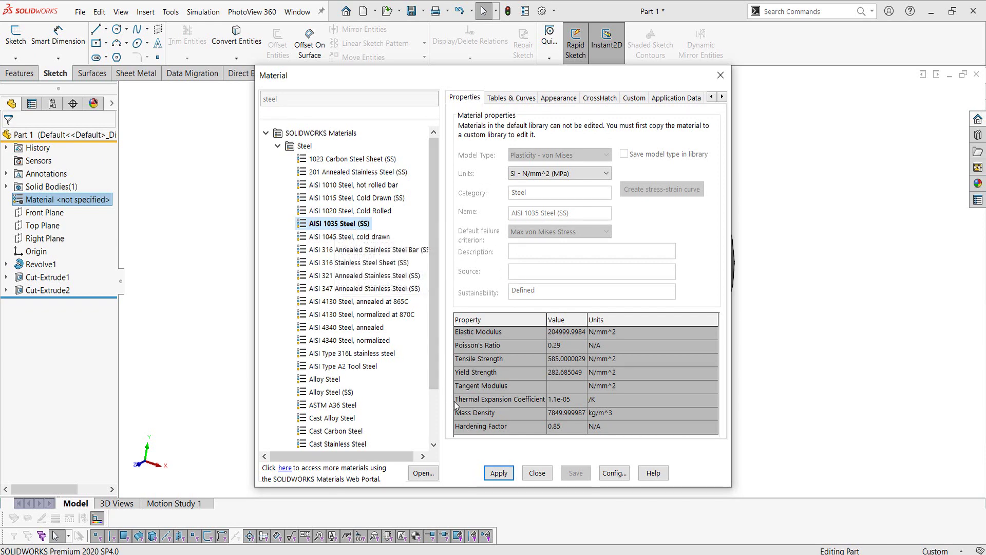
click(498, 472)
click(535, 468)
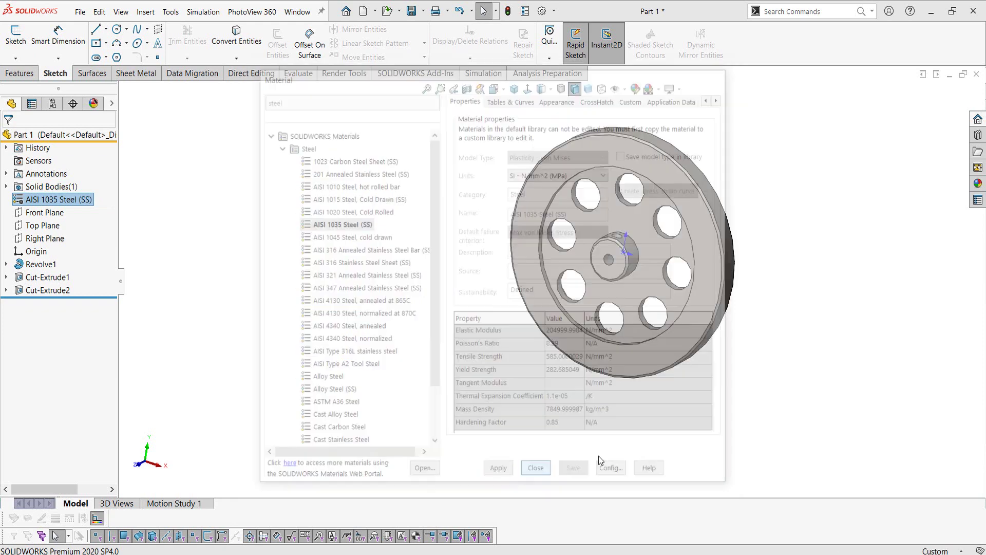
- Open Save As for the part and scroll Flywheel.pdf to read the title block's part name
click(424, 14)
click(421, 41)
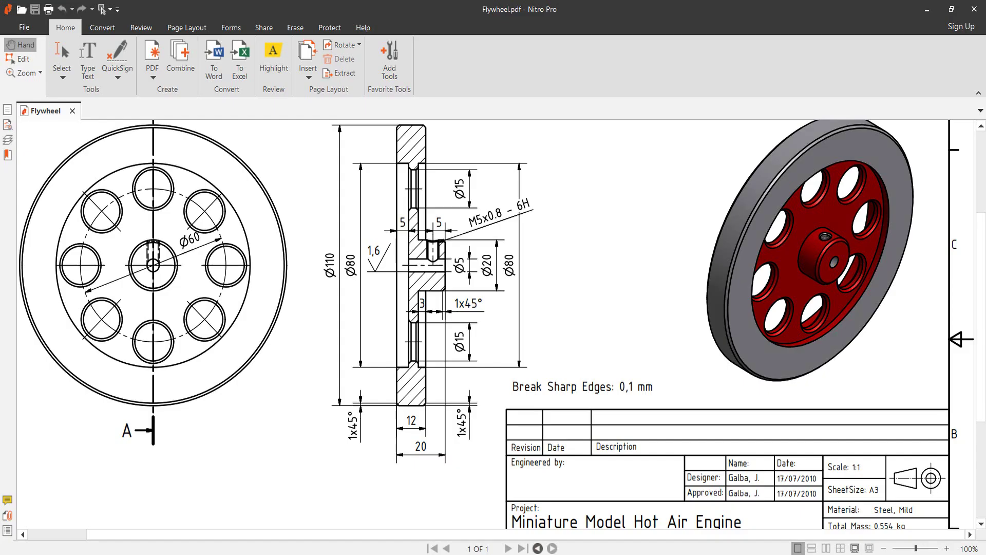
scroll(635, 409, down, 1)
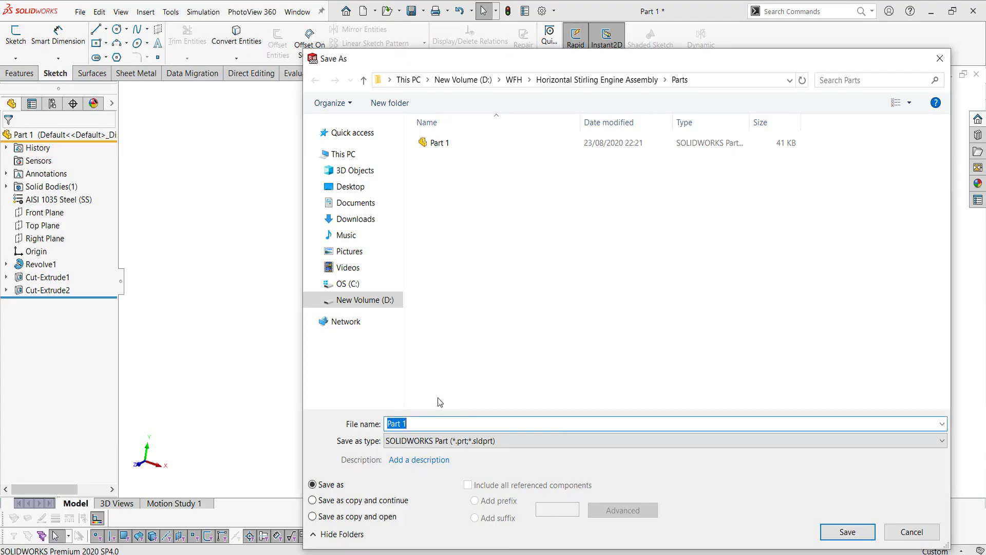
- Save the part under the file name 'Flywheel'
text(Flywheel)
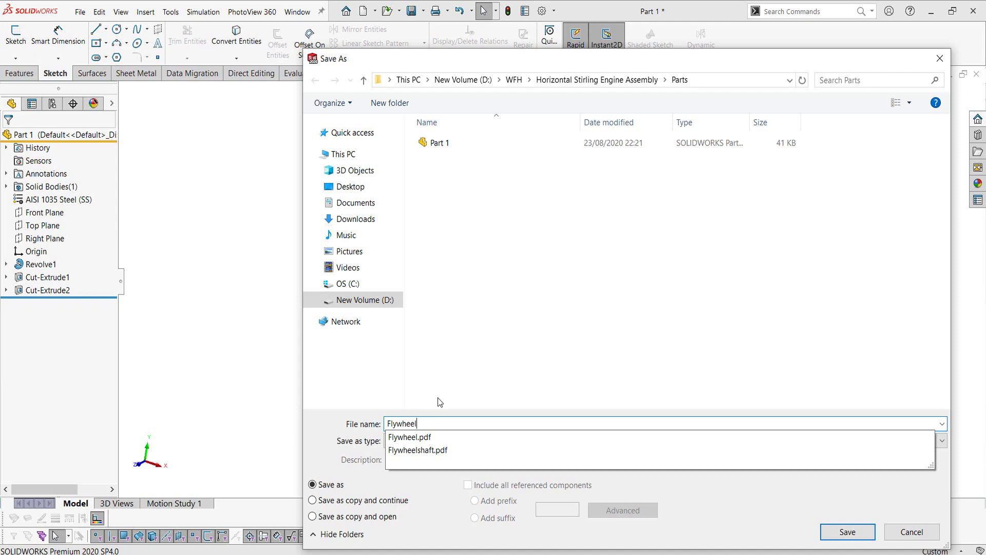
key(Return)
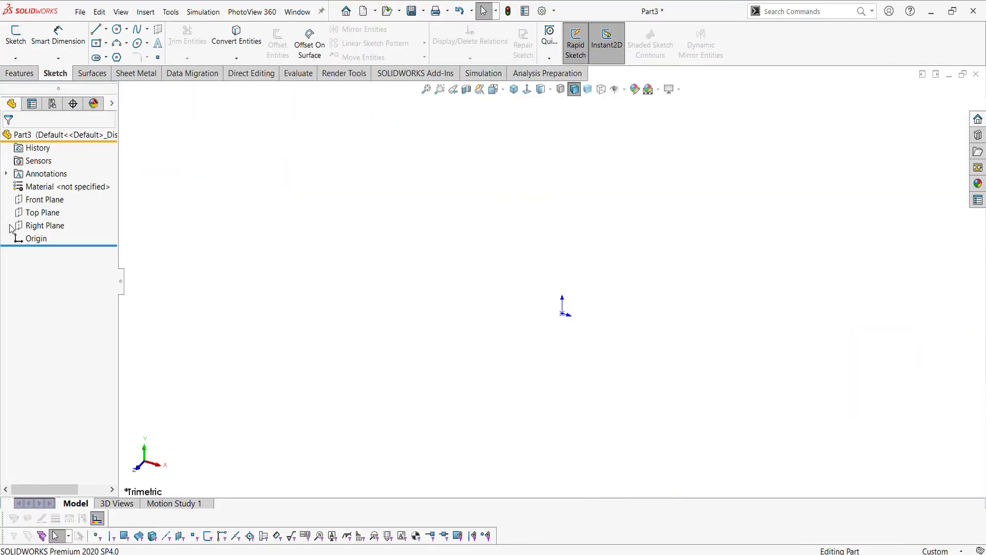
- On a Front Plane sketch, draw a straight slot running from the origin to the right
click(43, 200)
click(45, 190)
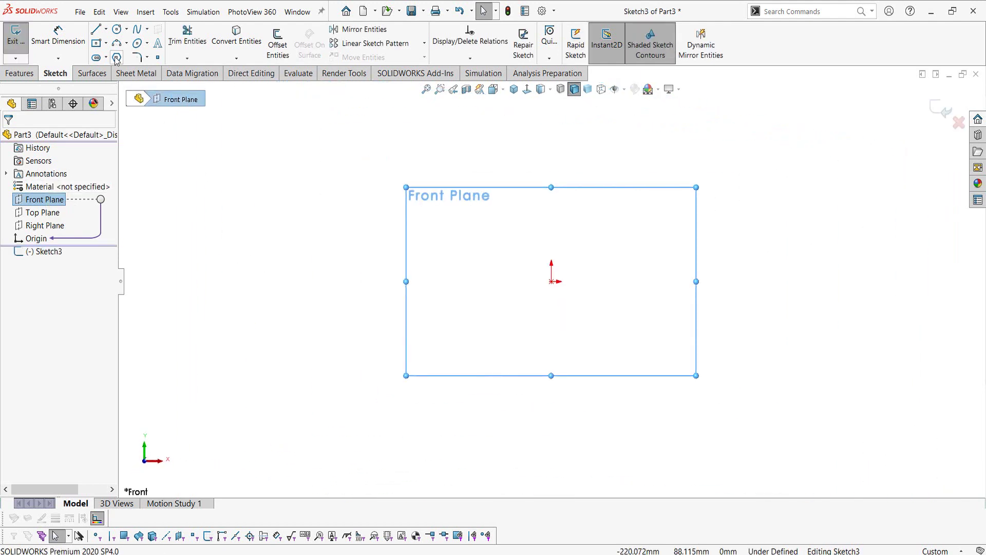
click(96, 57)
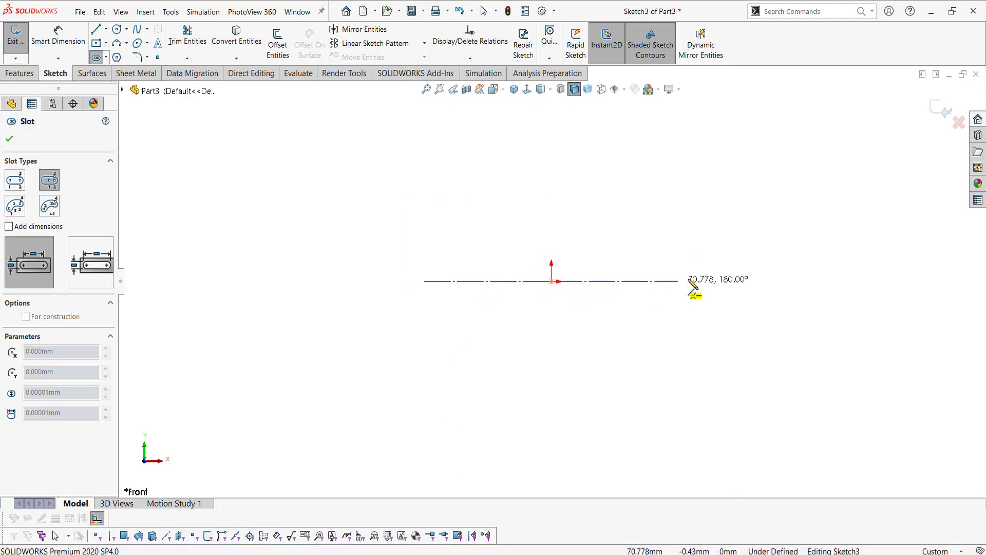
click(702, 281)
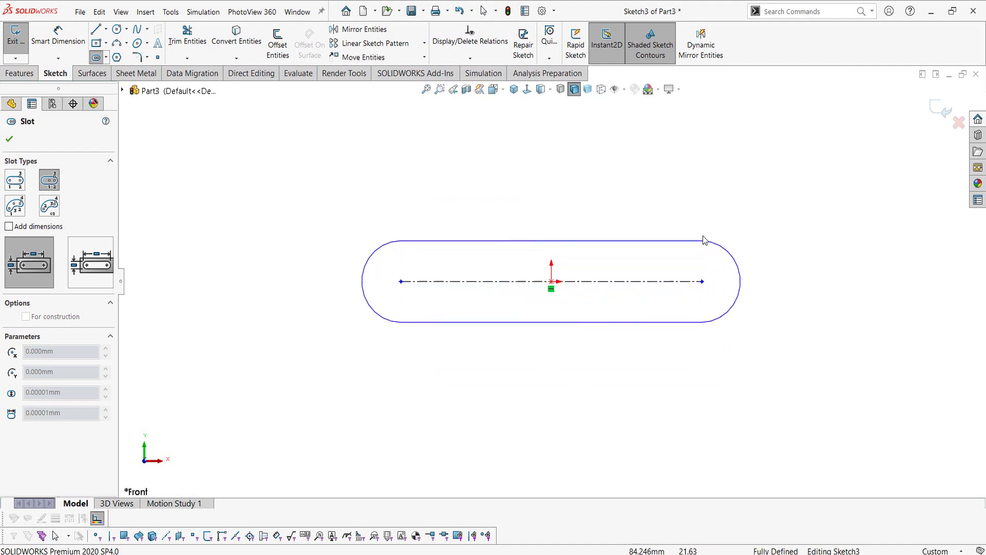
key(Escape)
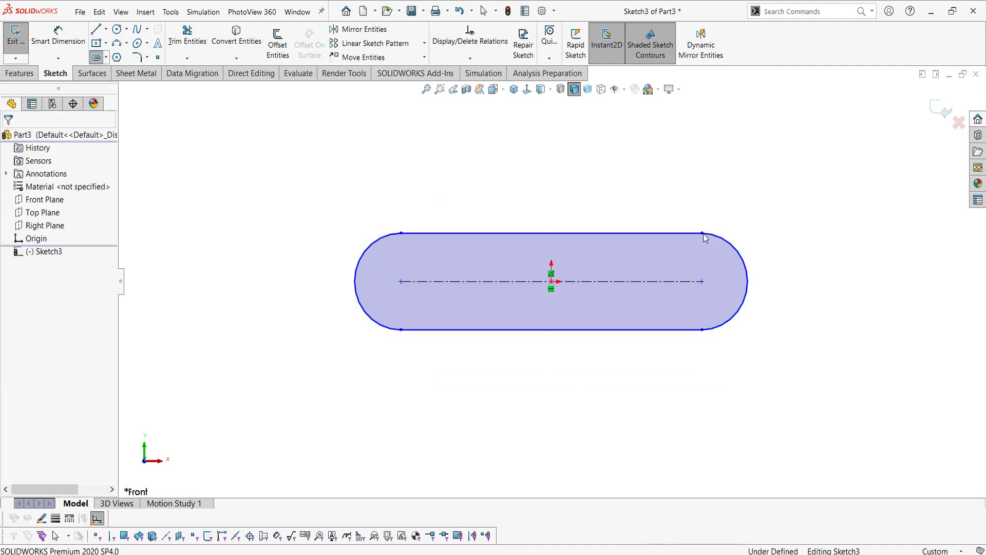
- Dimension the slot's centreline length to 62 mm
right_drag(273, 231, 435, 188)
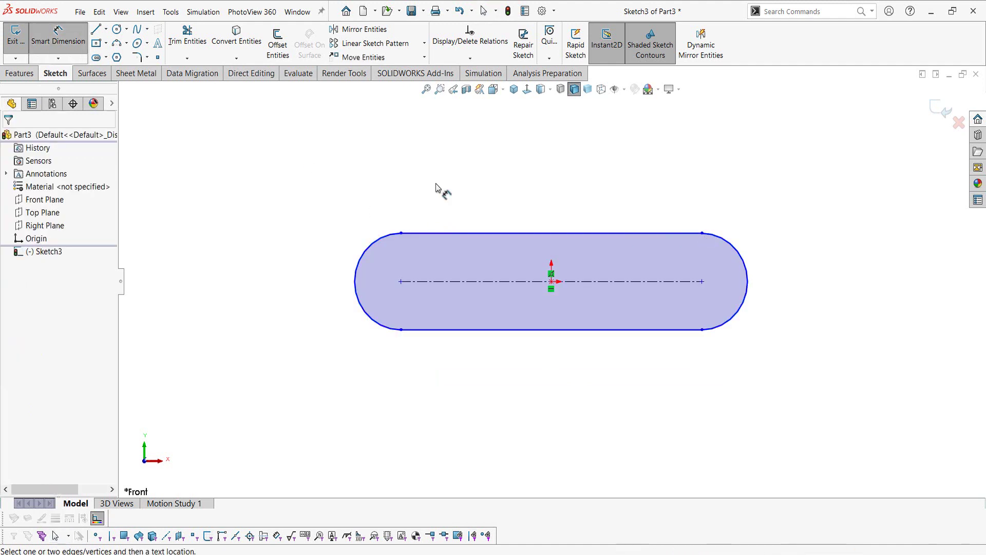
click(597, 281)
click(591, 174)
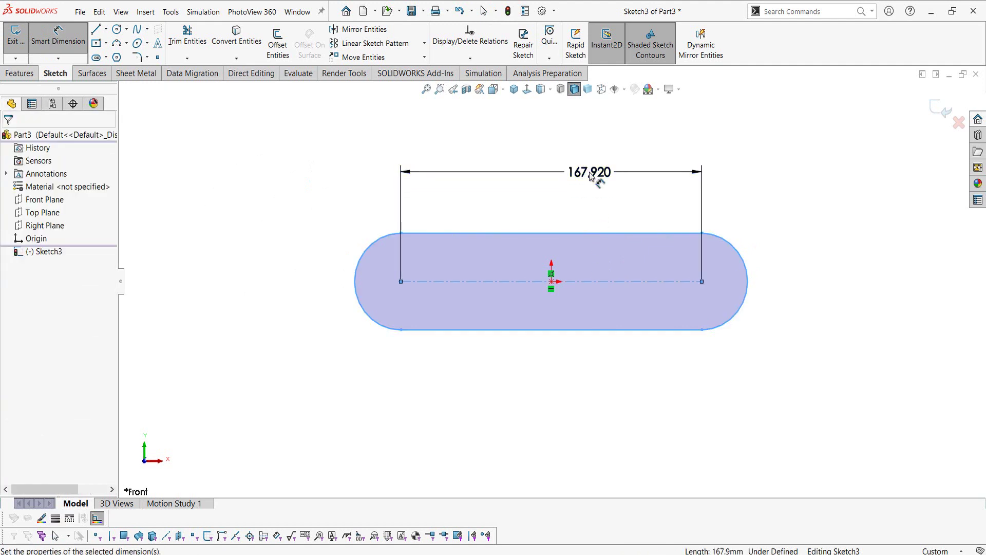
click(591, 174)
text(62)
key(Return)
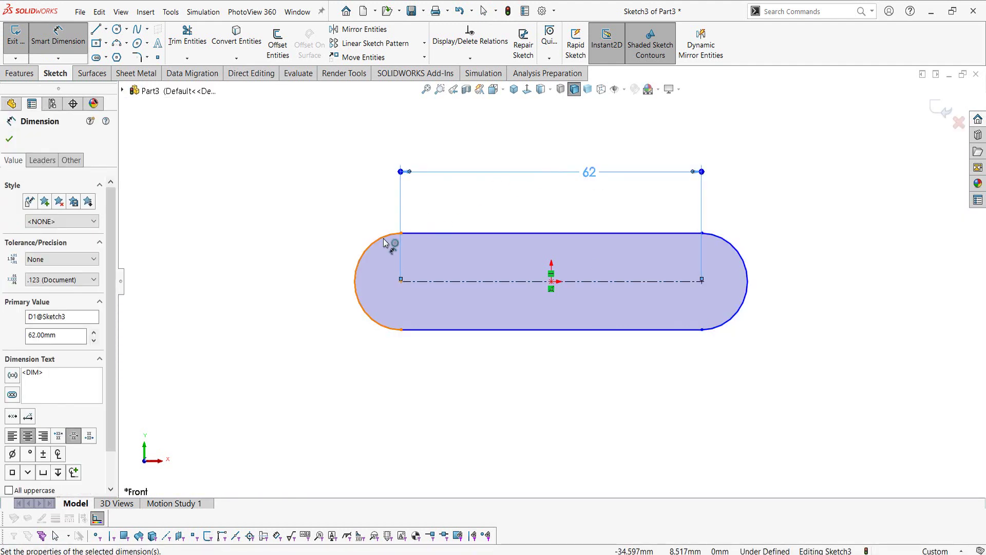
- Dimension the slot's left end arc to radius 6 mm
click(371, 226)
click(339, 199)
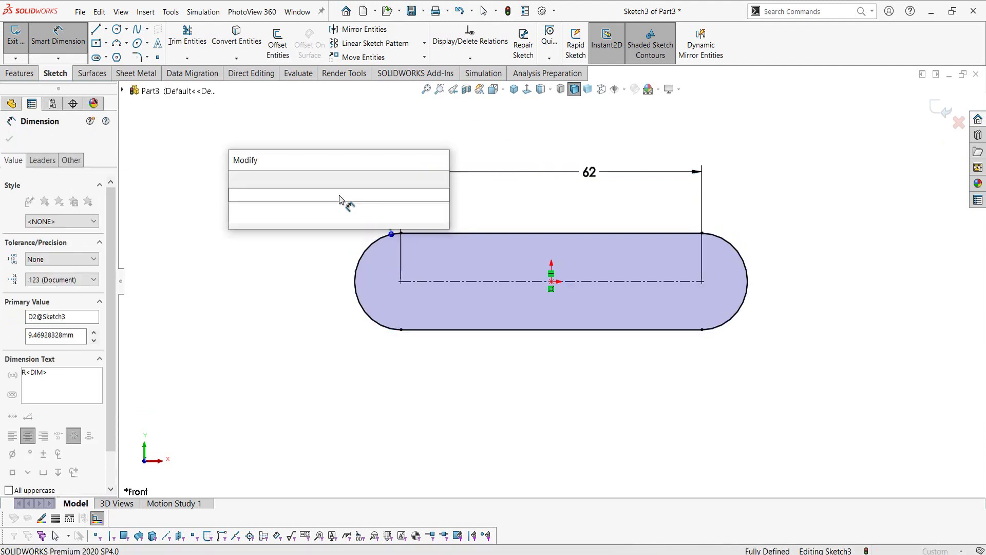
text(6)
key(Return)
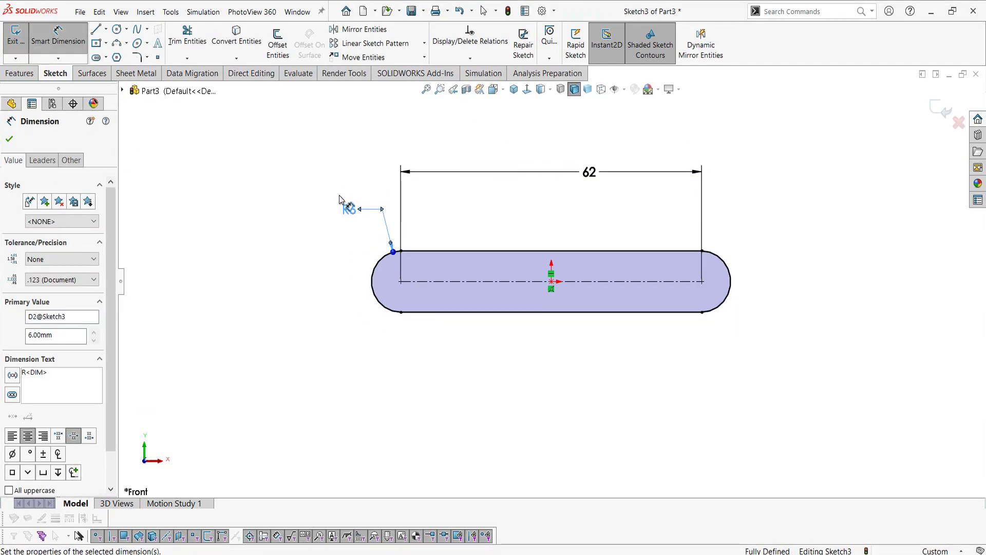
text(6)
key(Return)
key(Return)
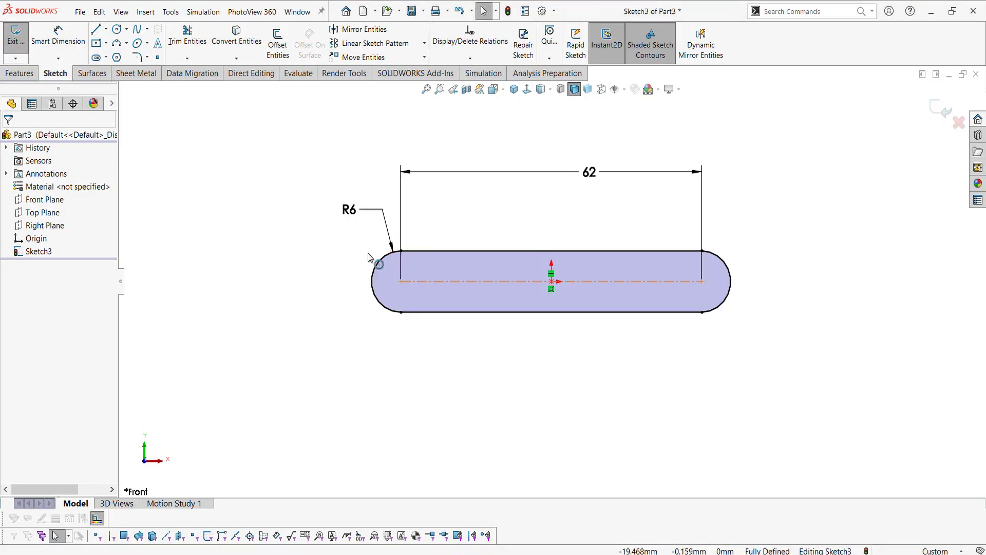
- Draw circles centred on the left and right slot-end arcs
right_drag(246, 260, 282, 260)
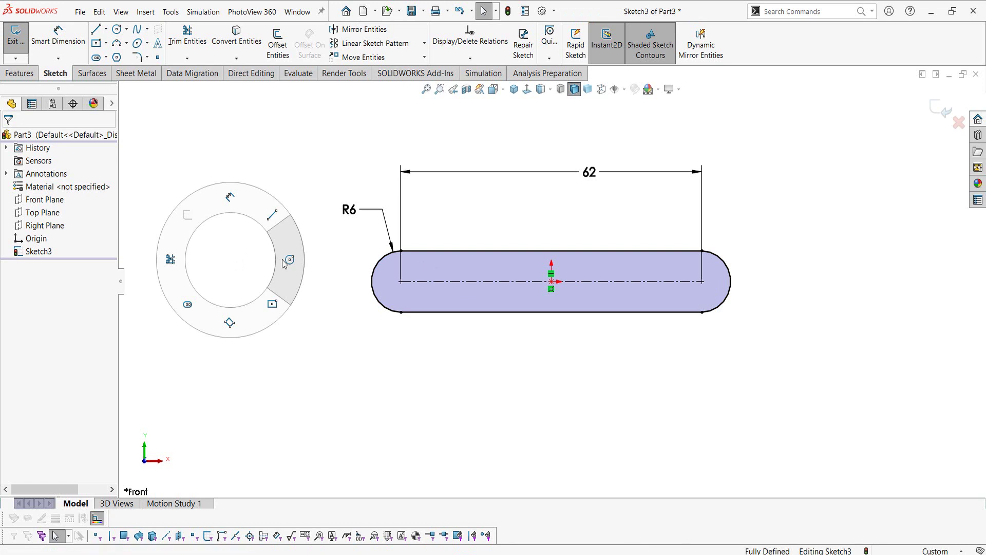
click(400, 281)
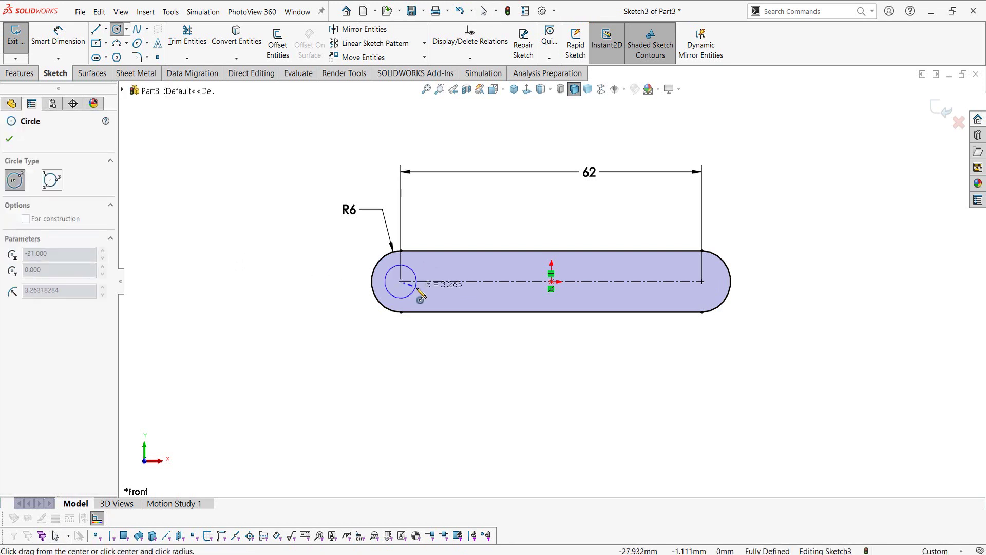
click(701, 281)
click(717, 296)
key(Escape)
scroll(623, 304, down, 3)
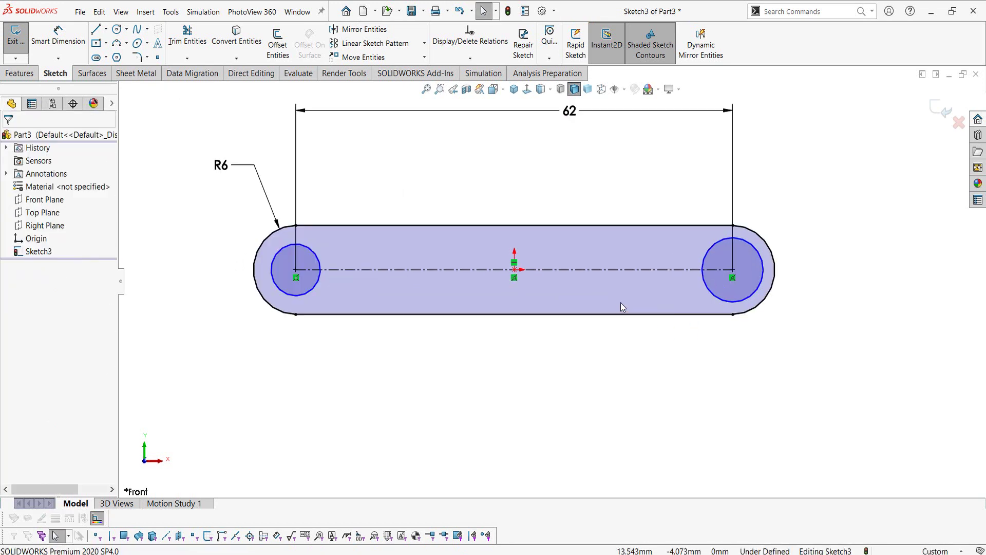
- Add an Equal relation between the two end circles
click(313, 252)
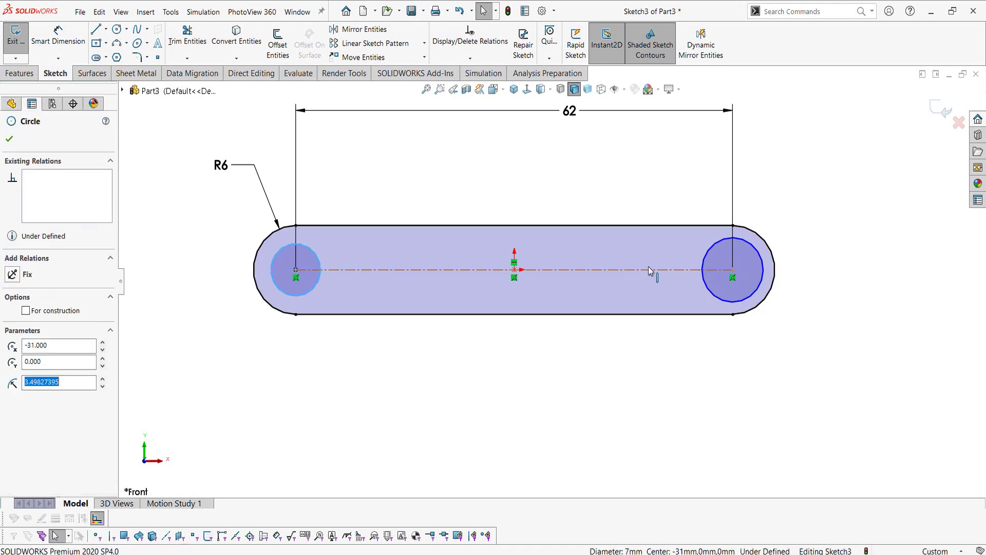
ctrl+click(710, 250)
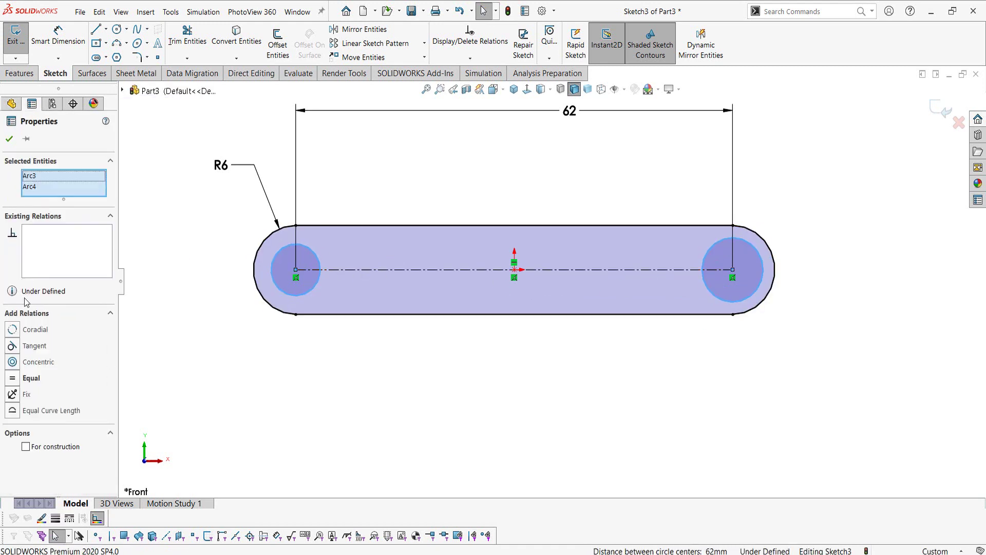
click(13, 380)
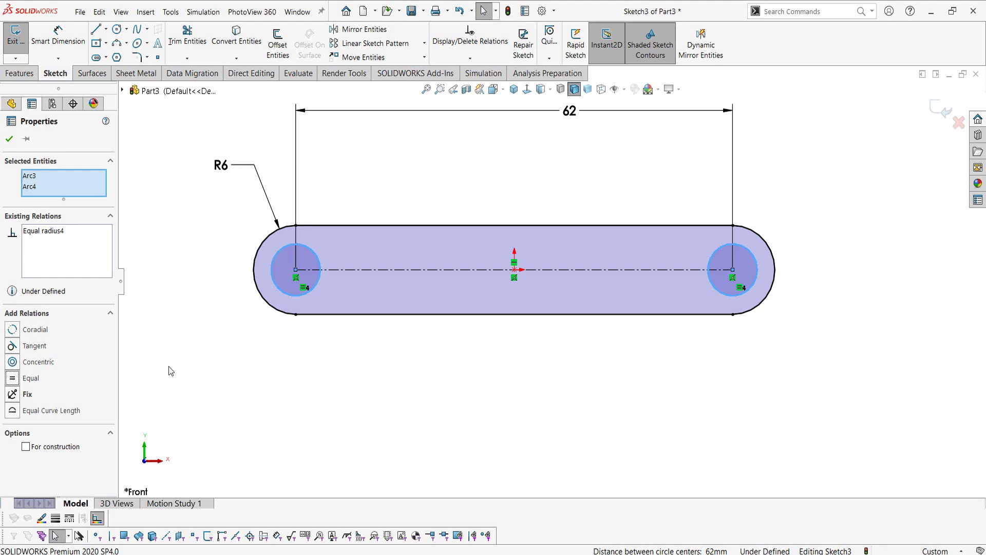
click(236, 366)
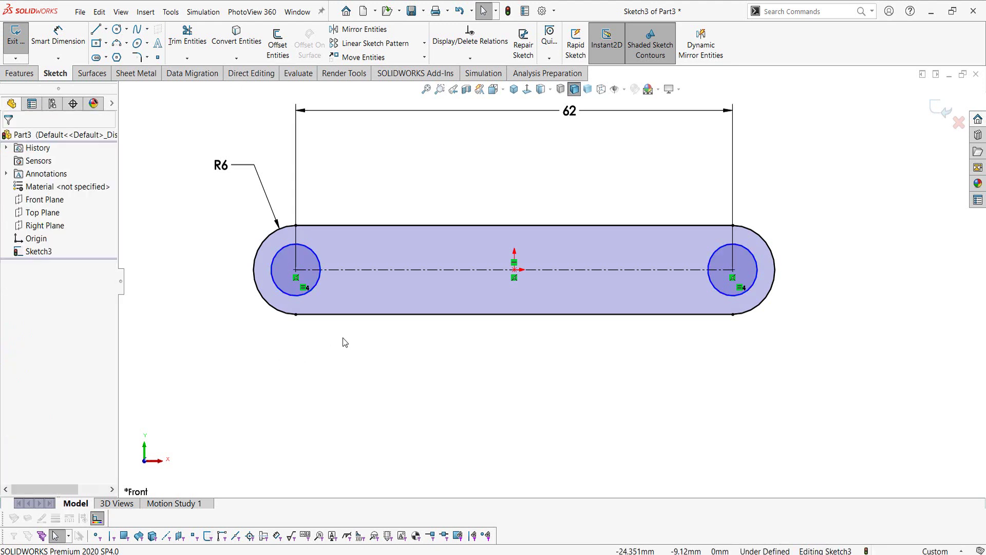
- Dimension the left end circle to a 5 mm diameter
right_drag(272, 414, 253, 353)
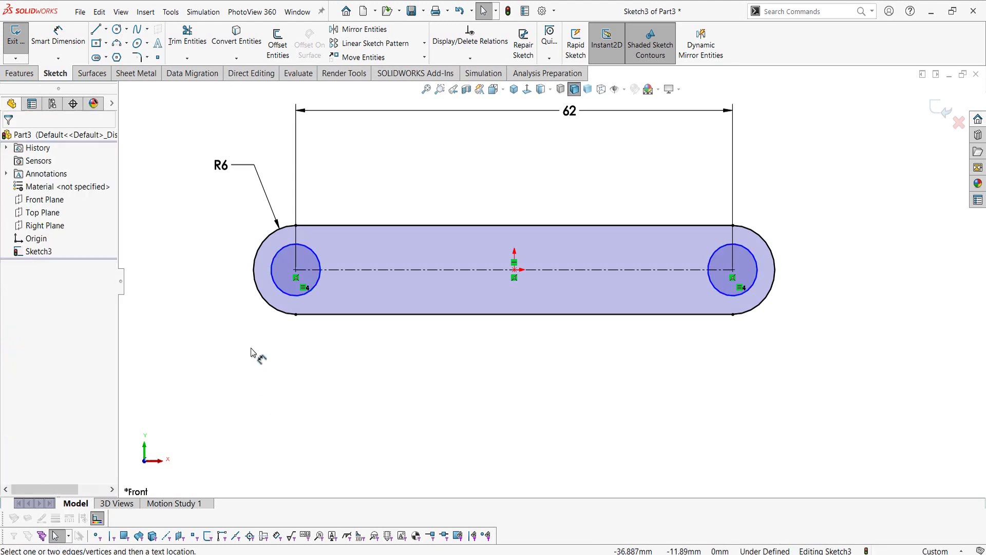
click(287, 250)
click(227, 227)
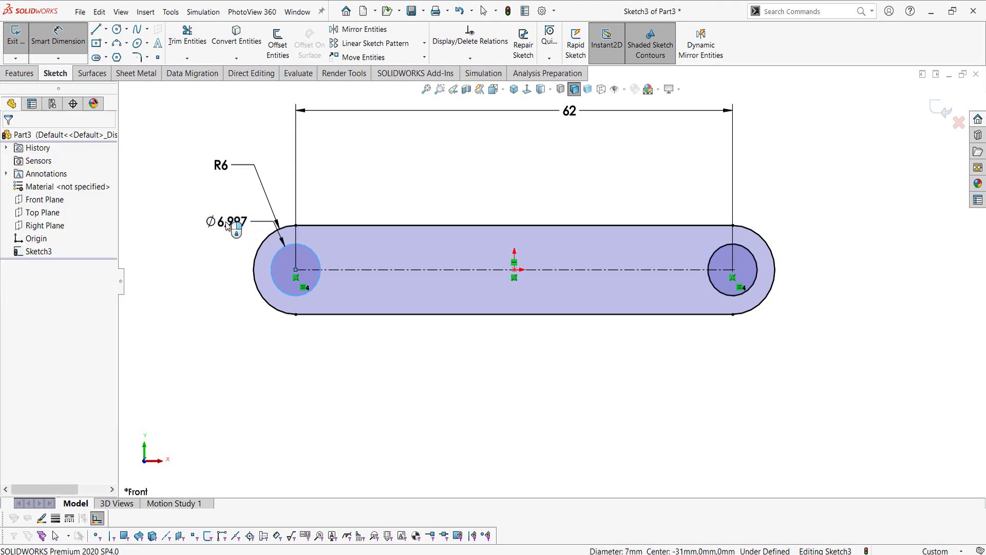
text(5)
key(Return)
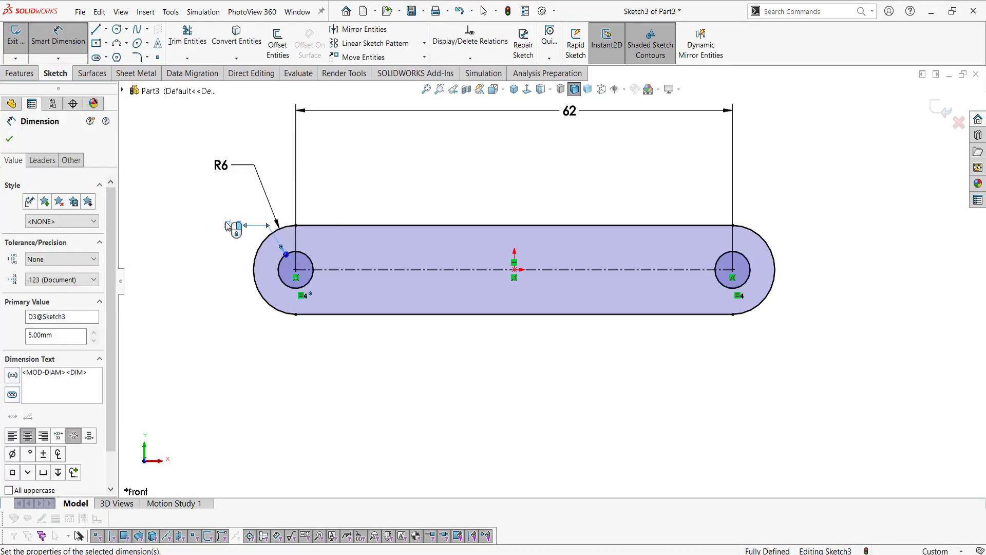
key(Escape)
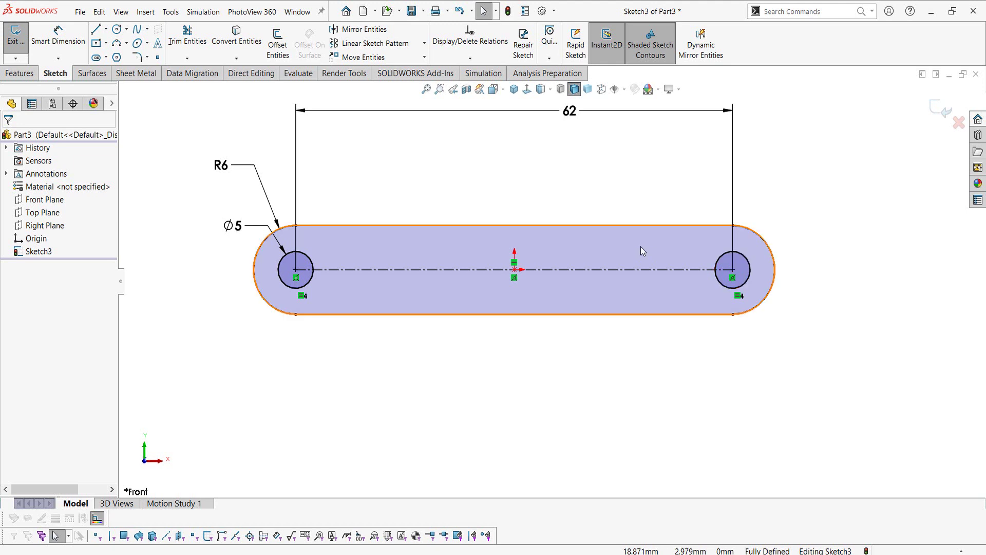
click(19, 73)
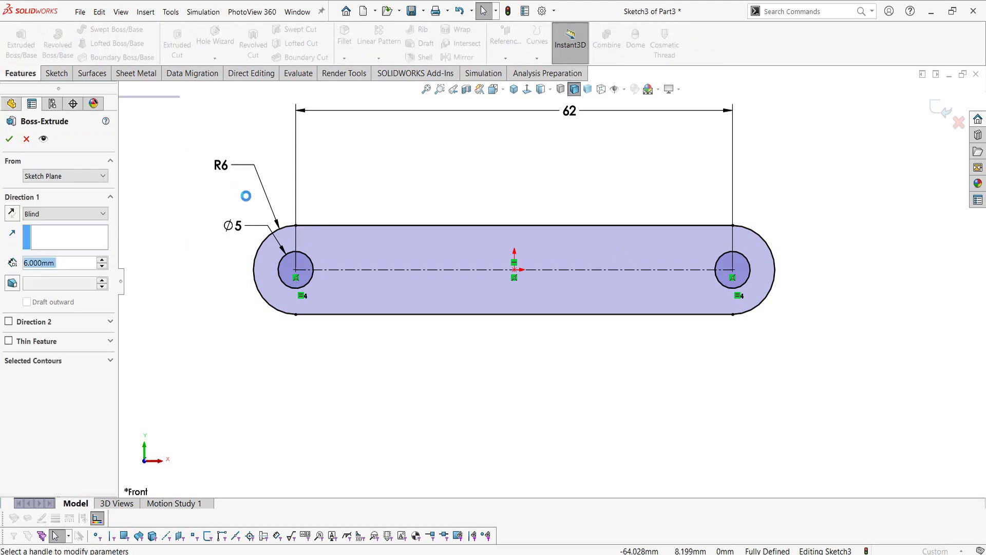
- Extrude the slot sketch 6 mm Mid Plane into the two-hole link body
click(95, 214)
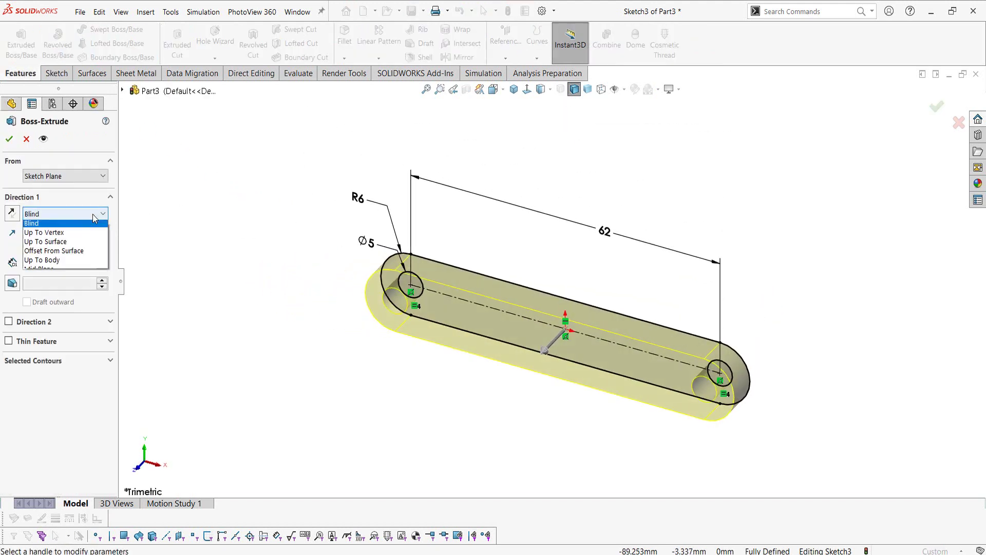
click(72, 268)
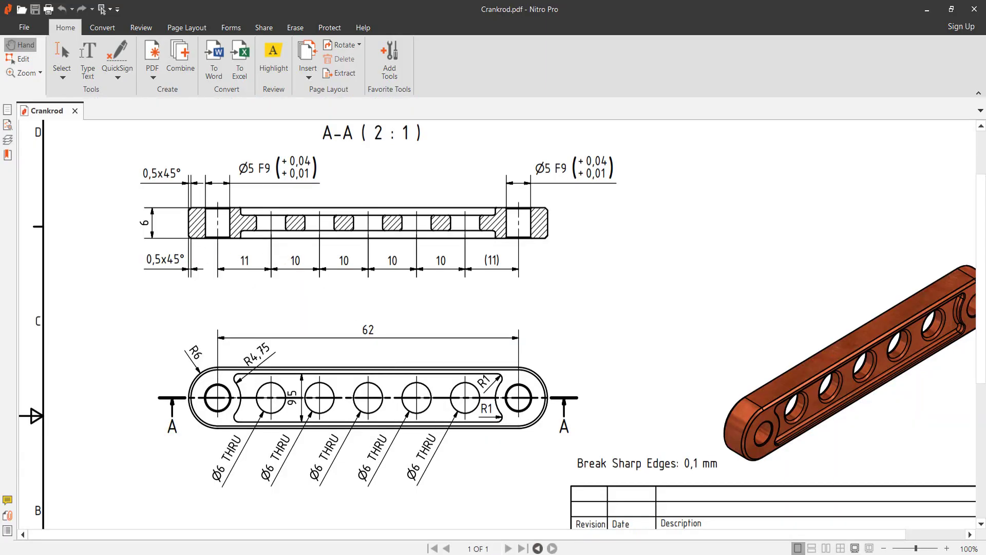
key(alt+Tab)
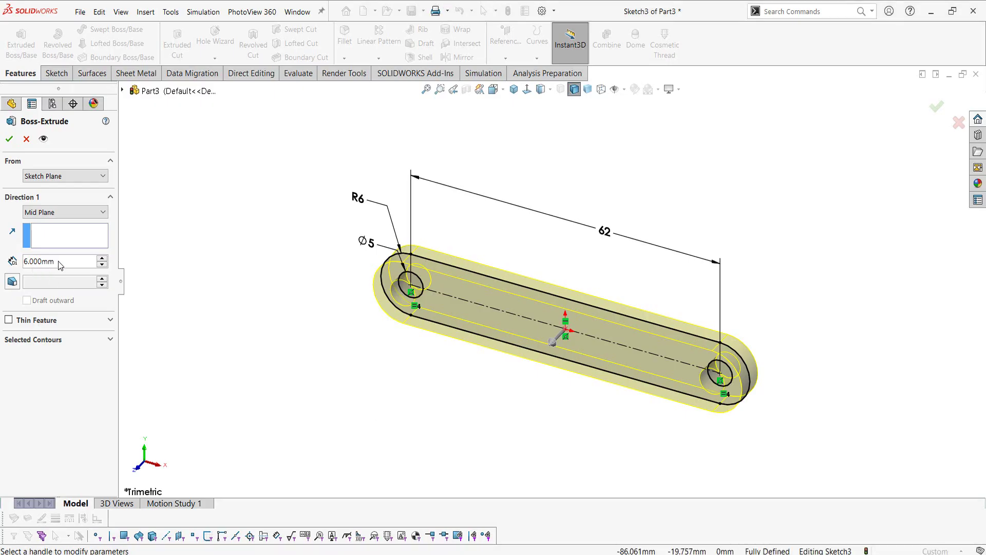
key(ctrl+a)
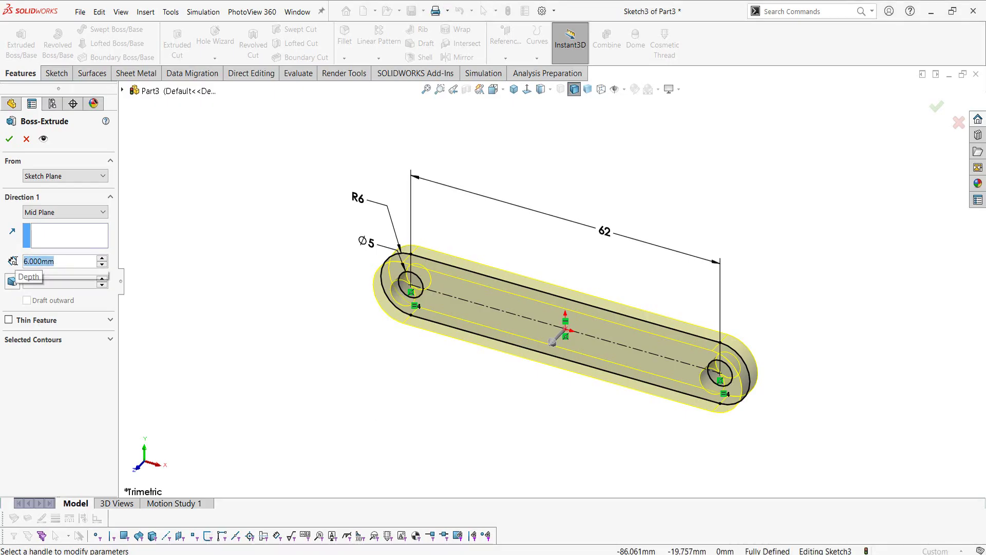
click(9, 139)
click(526, 189)
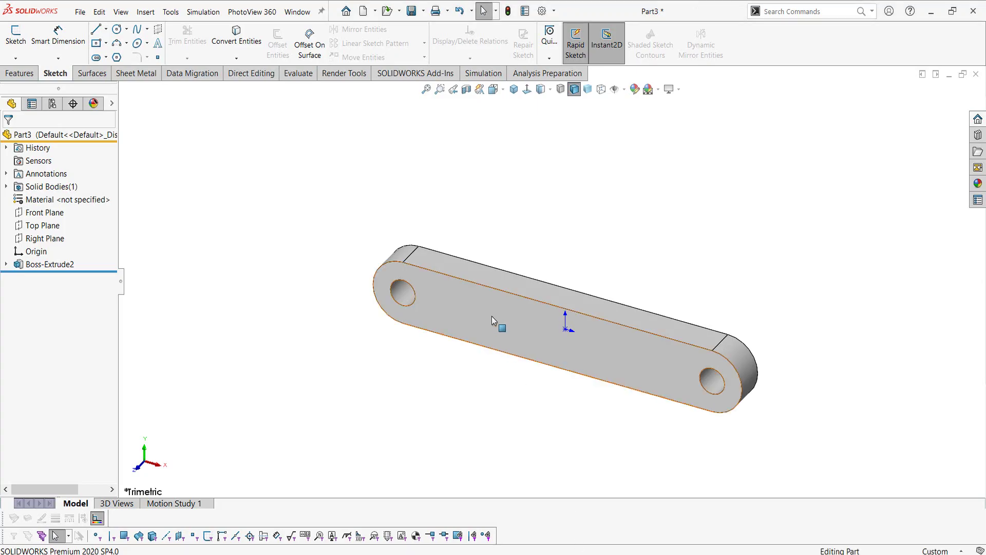
- Start a new sketch on the link's front face
click(494, 319)
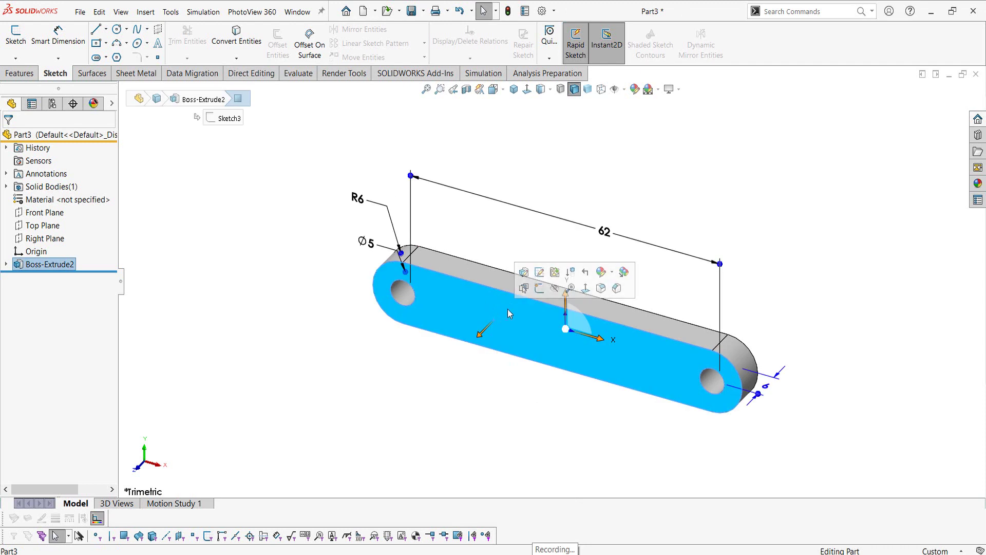
click(538, 290)
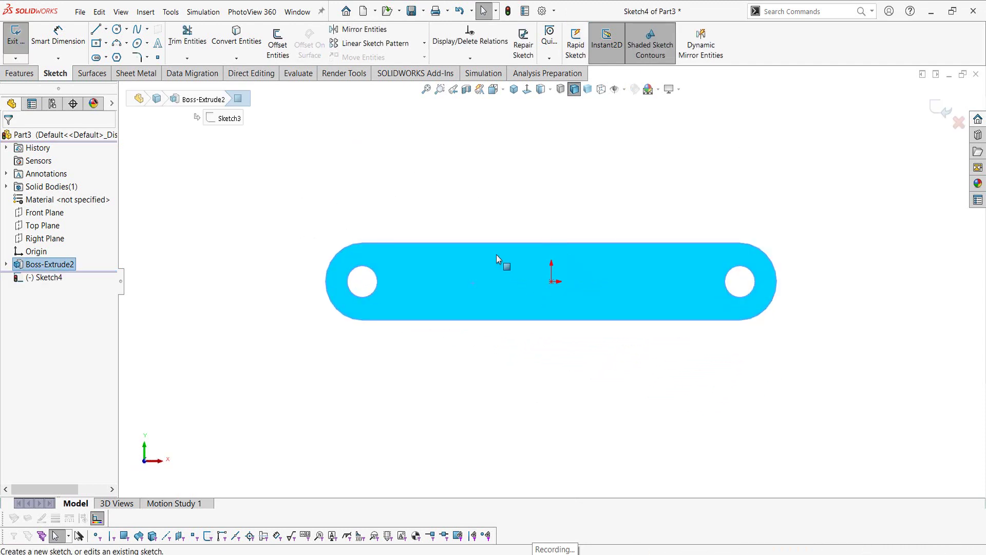
click(457, 411)
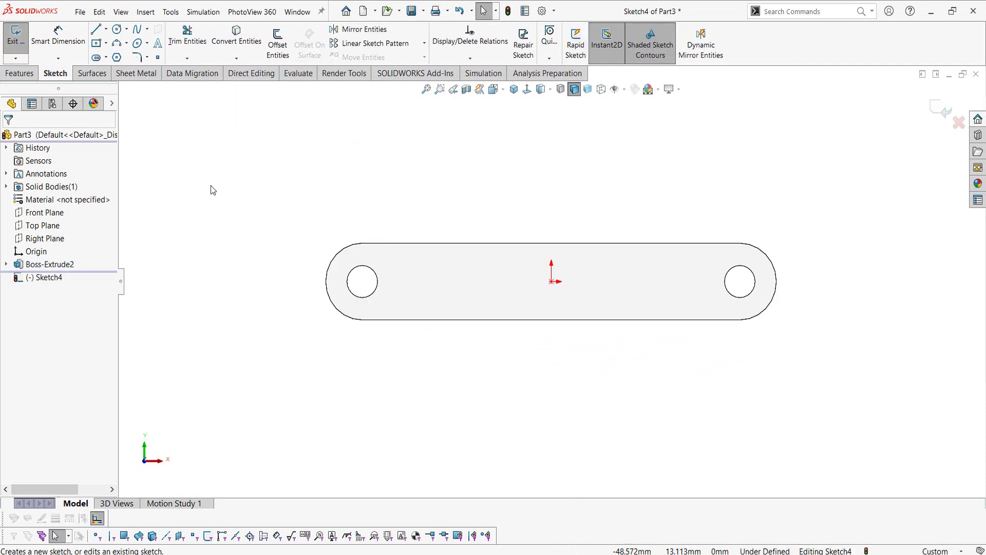
- Draw a horizontal construction midpoint line from the origin, extended toward both holes
click(106, 29)
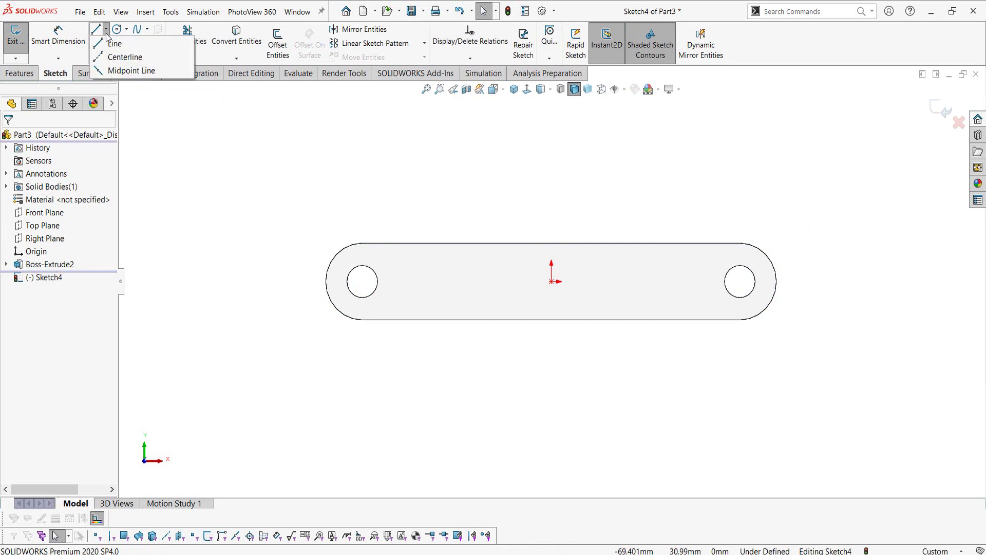
click(128, 68)
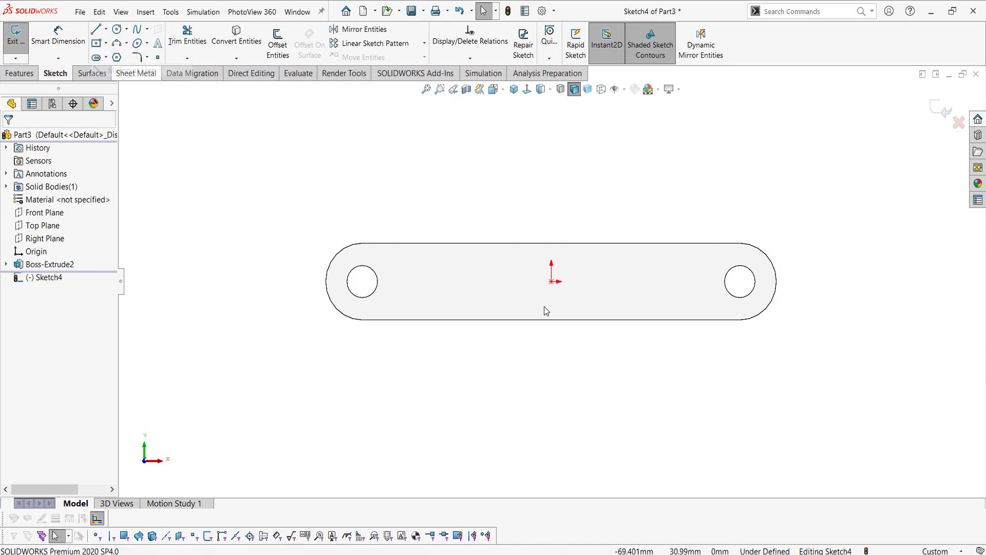
click(552, 282)
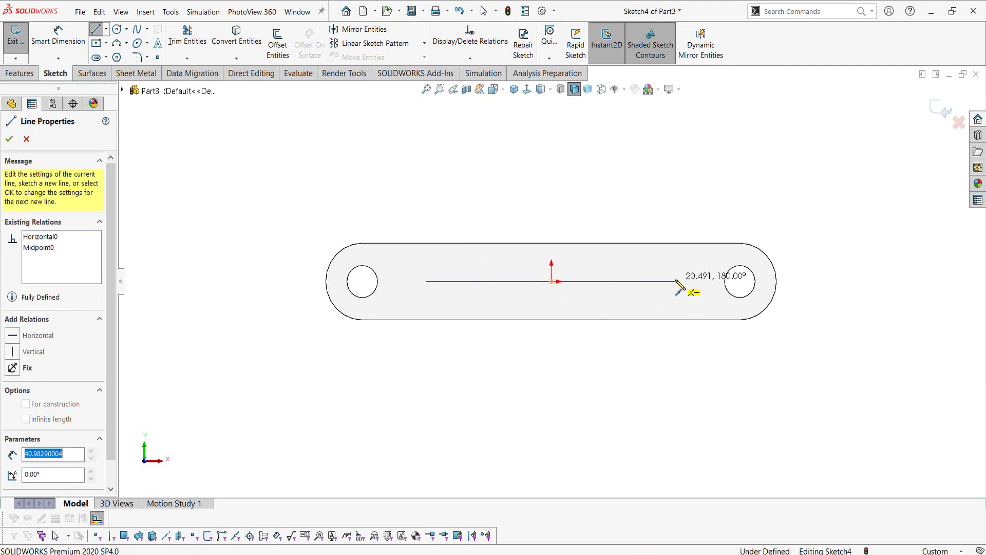
click(676, 282)
right_click(677, 282)
click(701, 264)
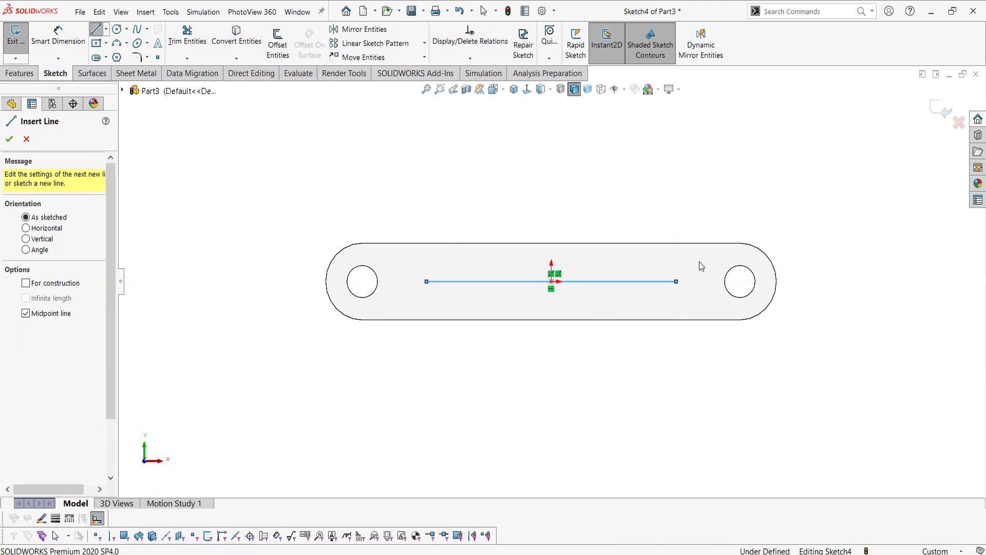
key(Escape)
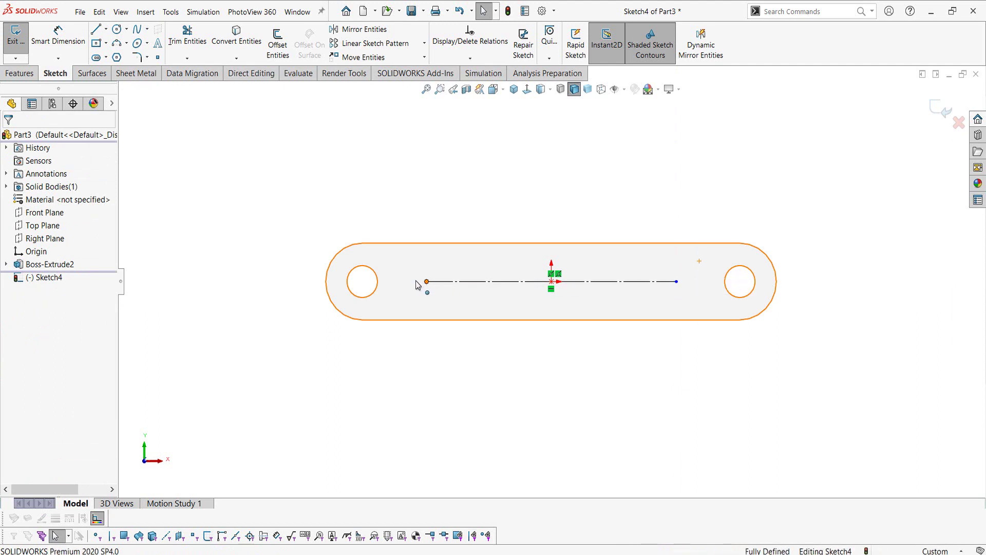
drag(426, 281, 408, 281)
click(291, 232)
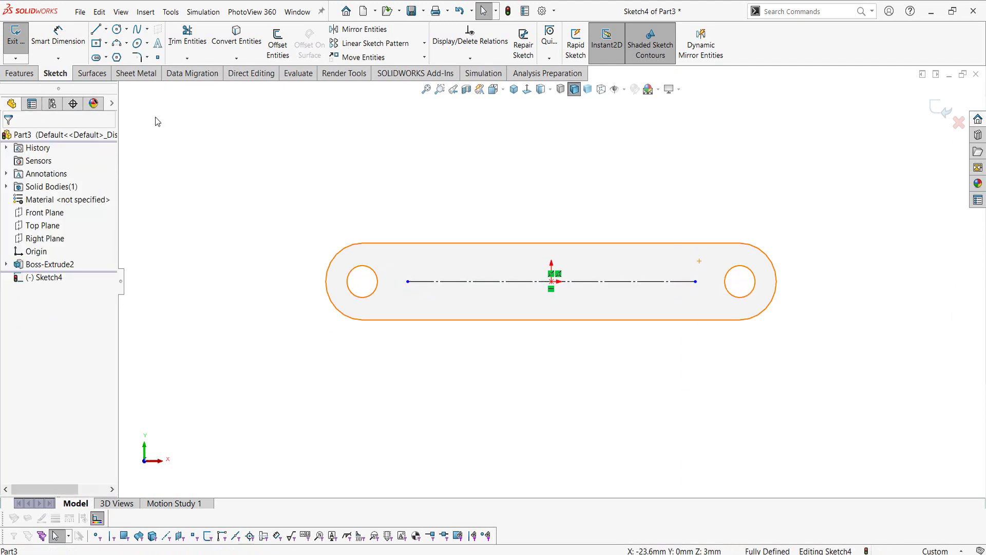
- Draw a radius 4.75 mm circle centred on the left end hole
click(117, 29)
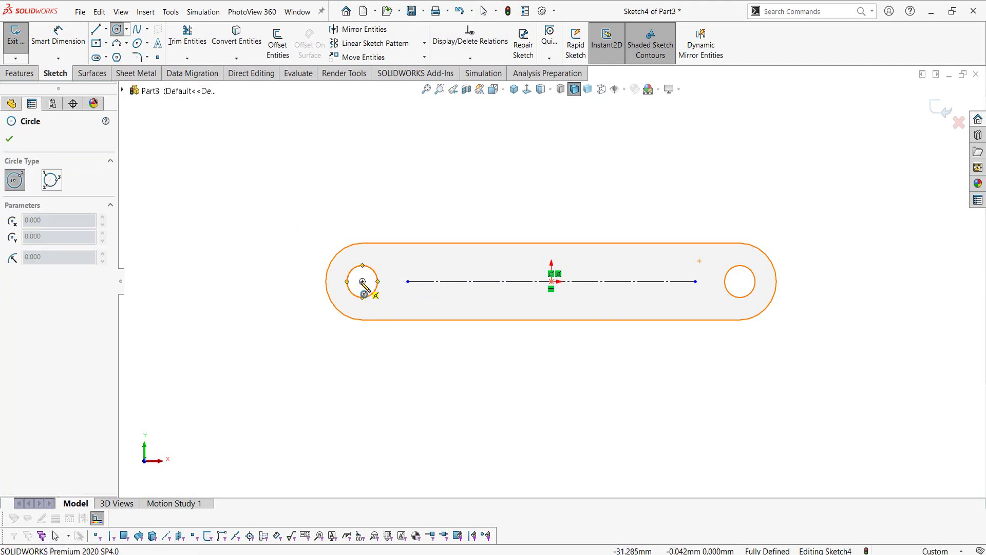
click(362, 282)
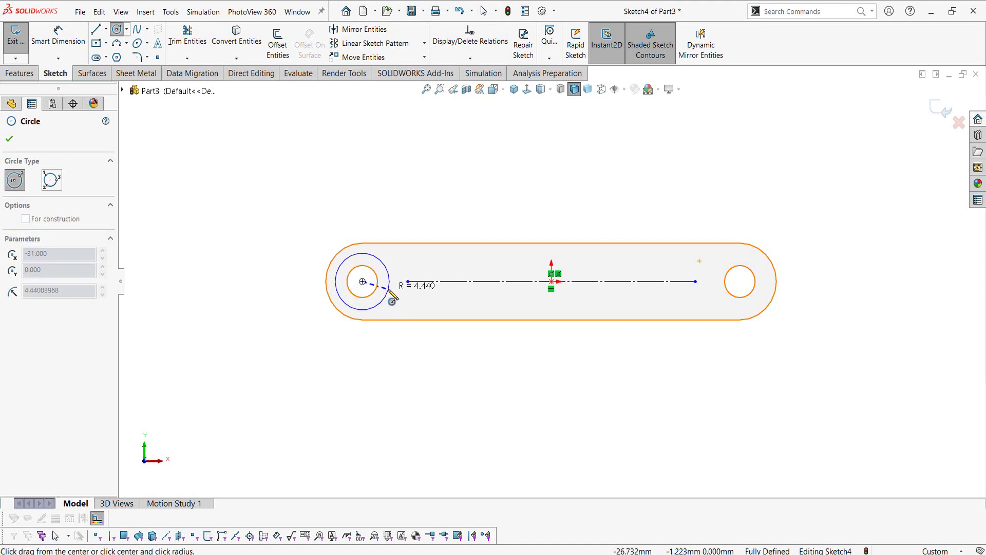
click(389, 291)
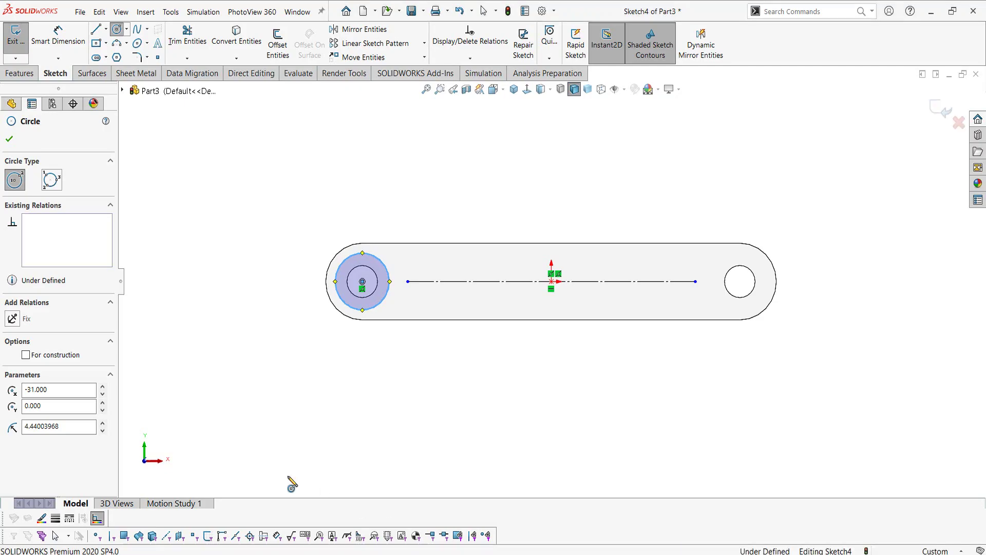
drag(92, 427, 19, 427)
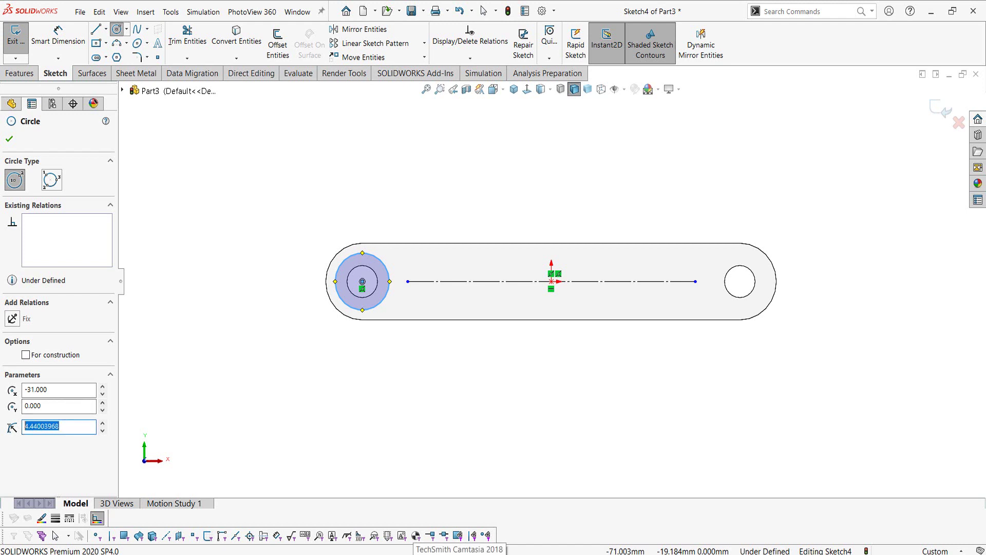
text(4.75)
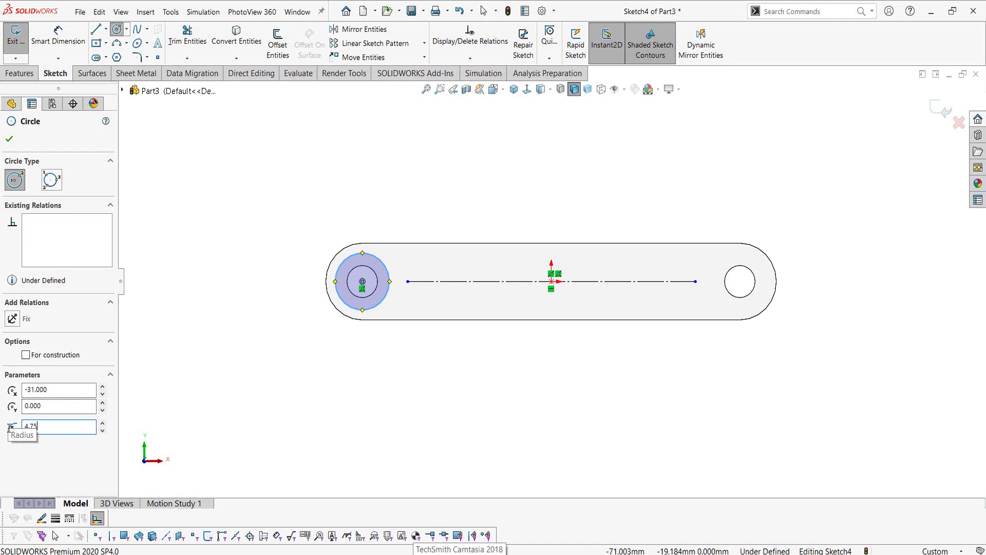
key(Return)
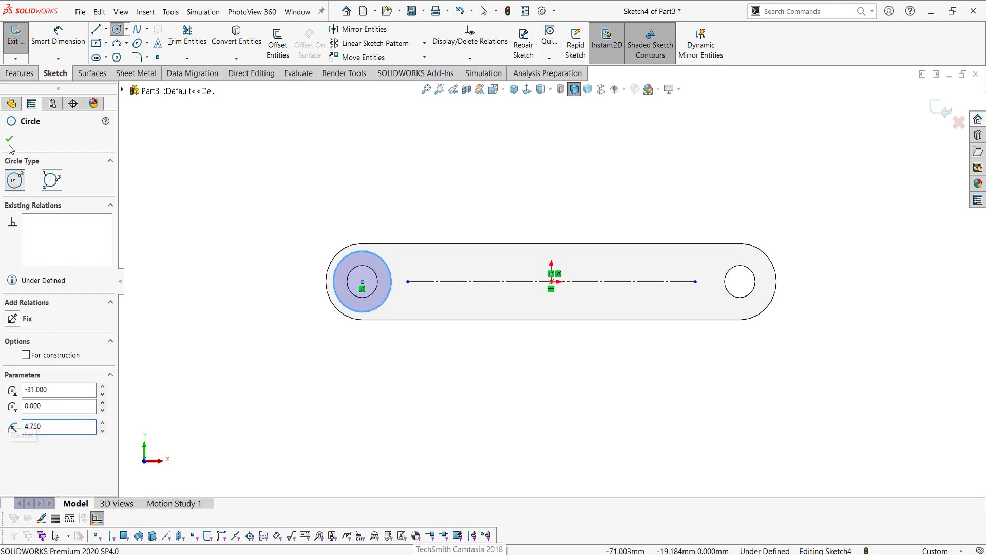
click(9, 139)
click(506, 186)
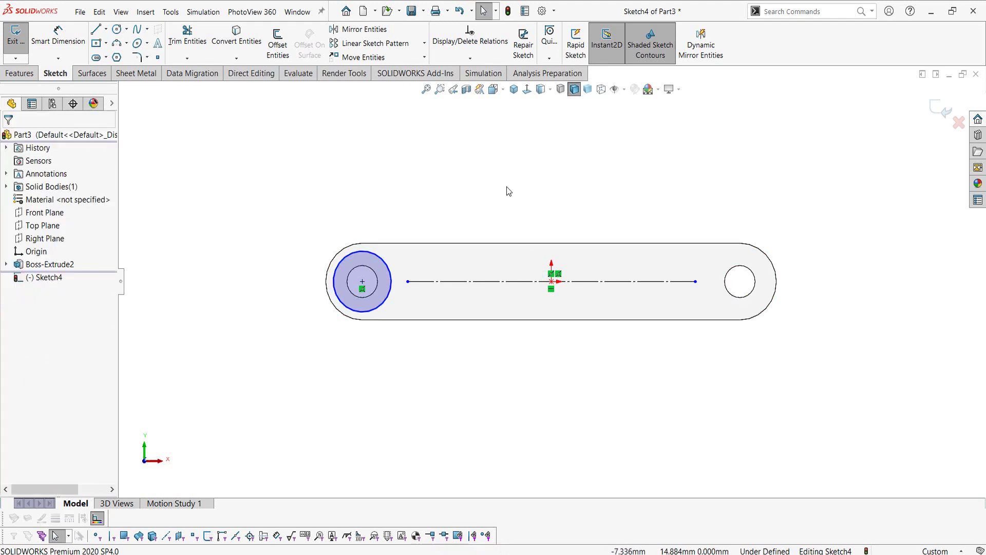
- Draw a radius 4.75 mm circle centred on the right end hole
click(116, 29)
click(739, 281)
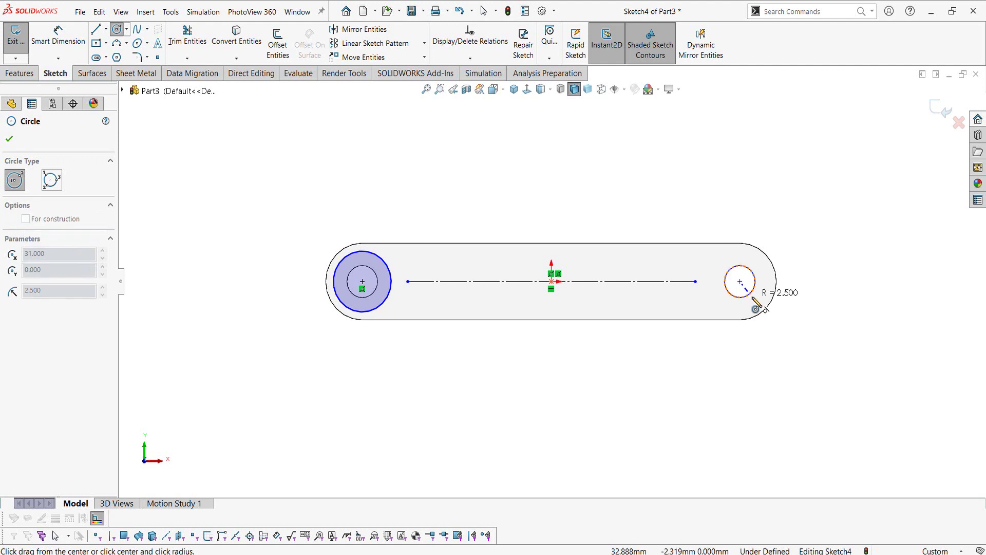
click(759, 308)
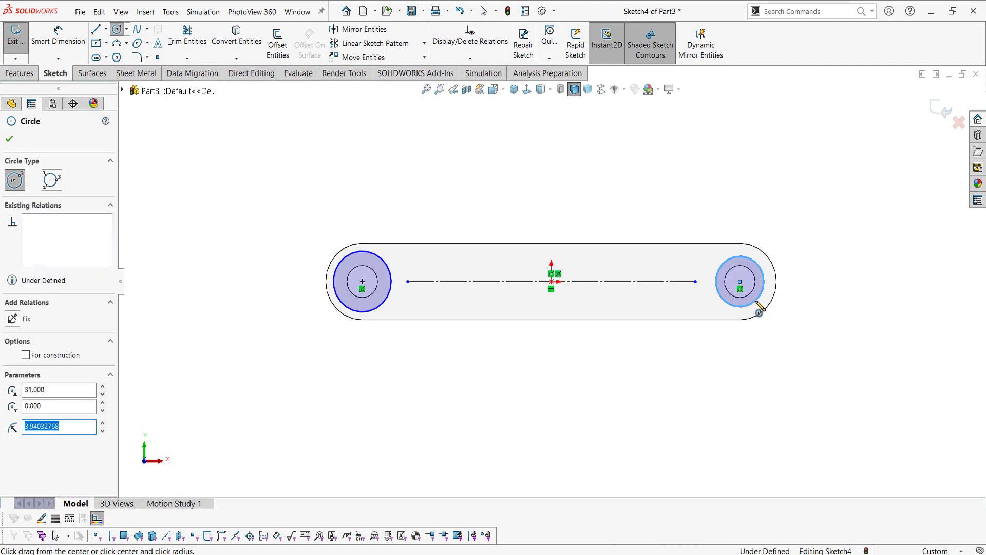
text(4.75)
key(Return)
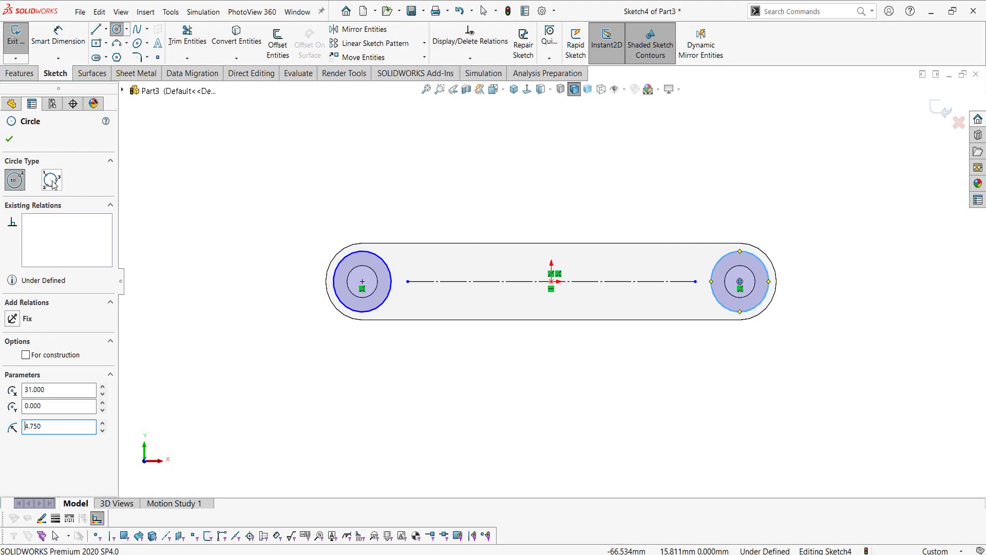
click(9, 139)
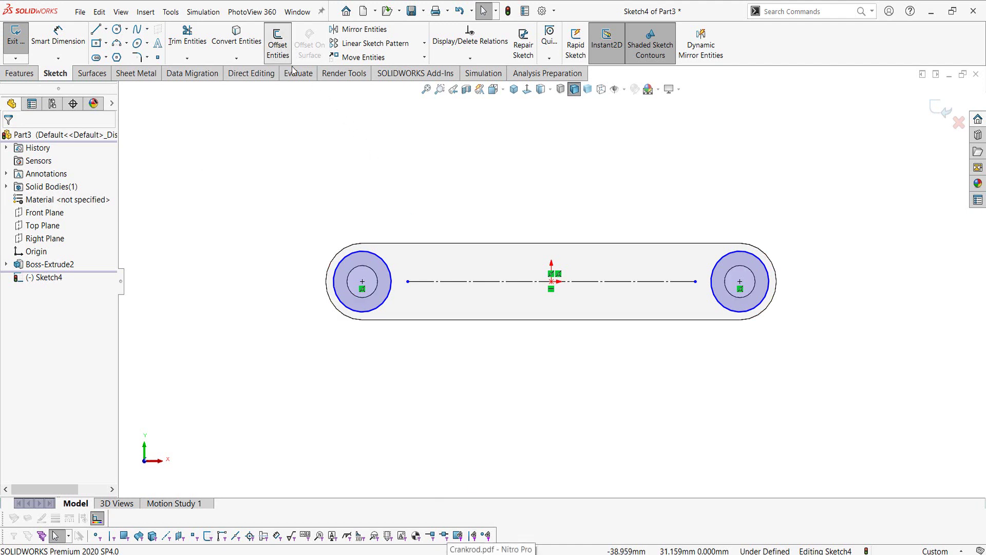
- Offset the centreline on both sides by 9.5/2 mm (4.75 mm)
click(277, 44)
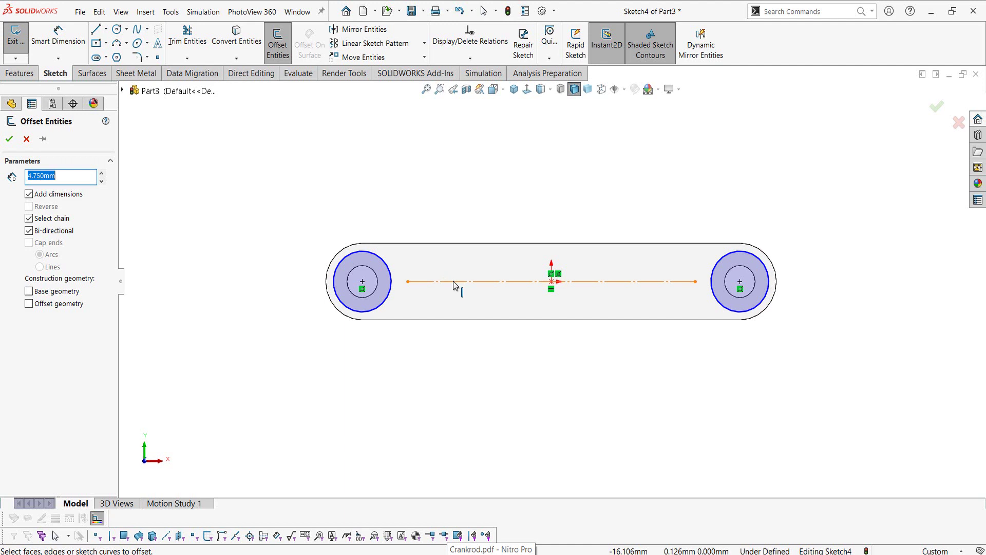
click(453, 282)
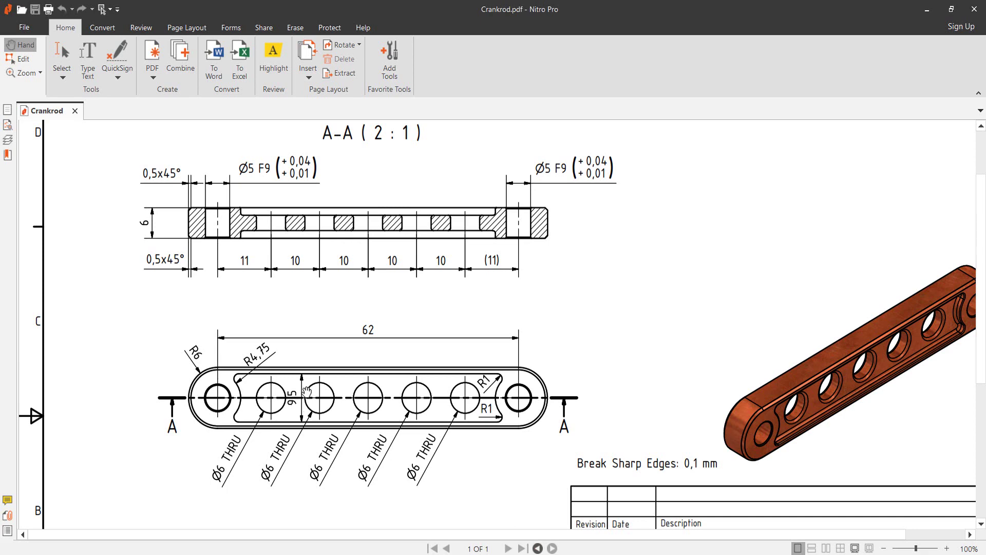
key(alt+Tab)
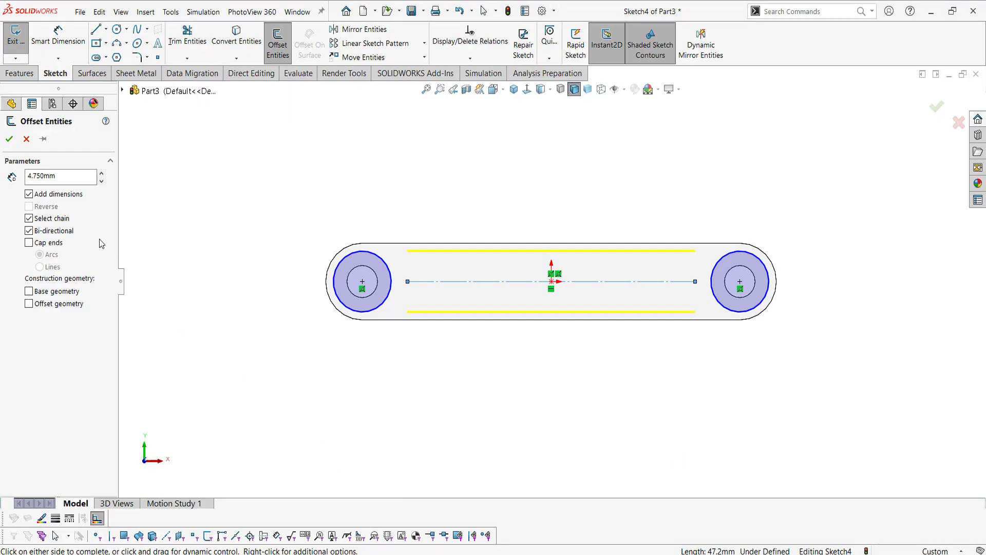
double_click(56, 176)
text(9.5/2)
key(Return)
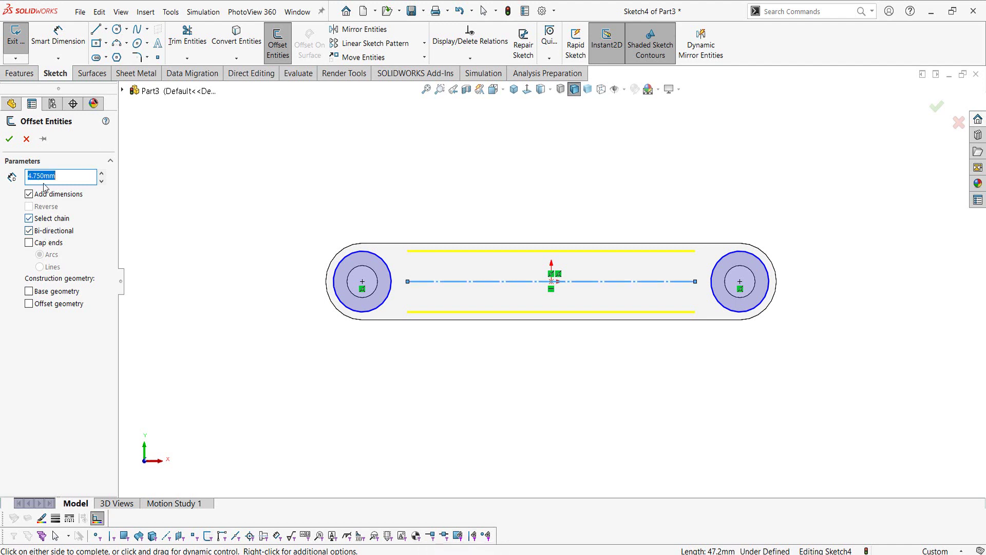
click(9, 140)
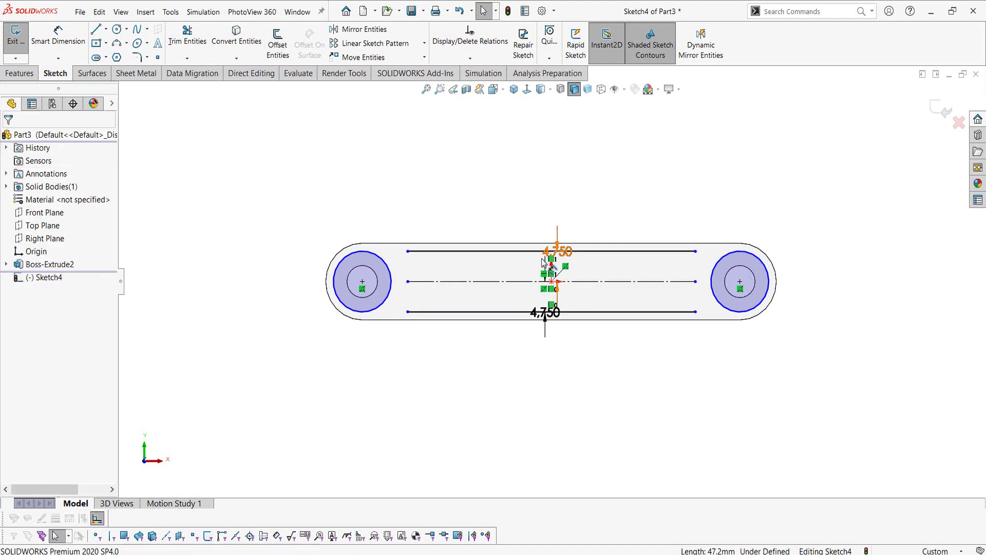
scroll(531, 254, down, 3)
- Extend the top and bottom offset lines at both ends to the two 4.75 mm circles
click(187, 58)
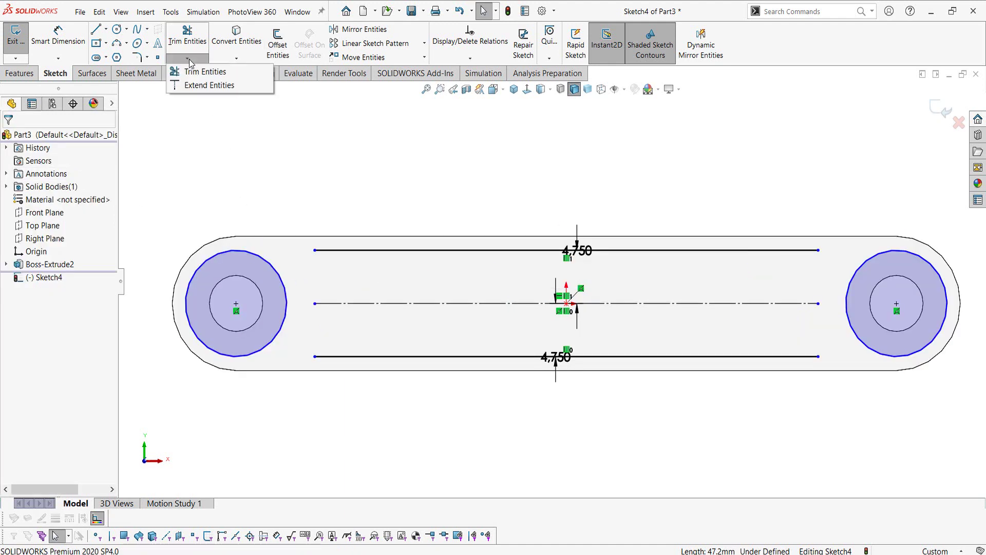
click(193, 84)
click(322, 250)
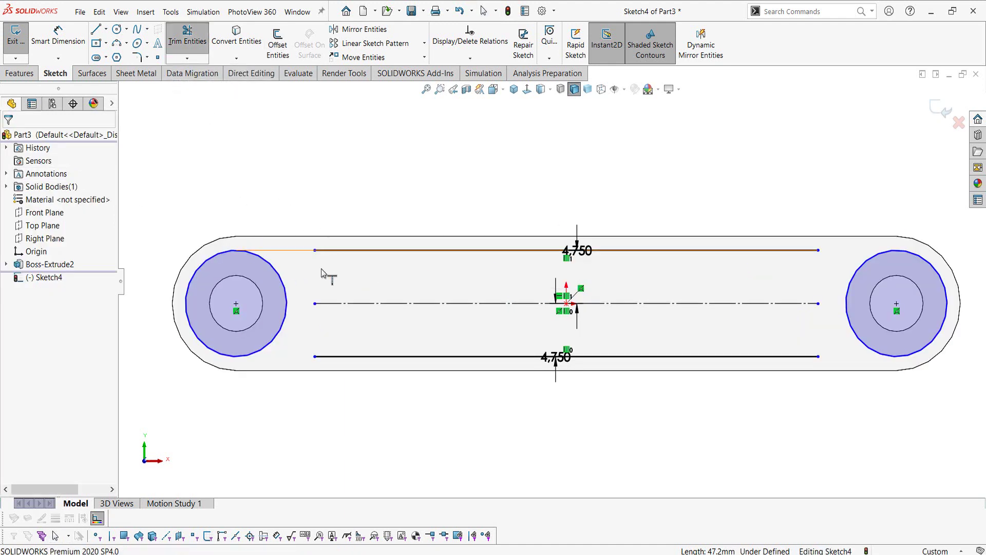
click(312, 356)
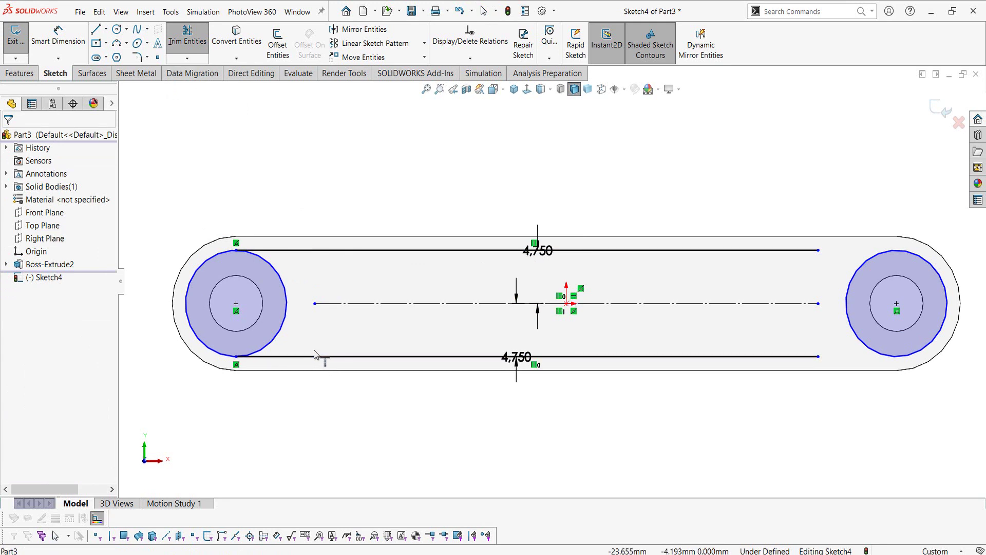
click(793, 357)
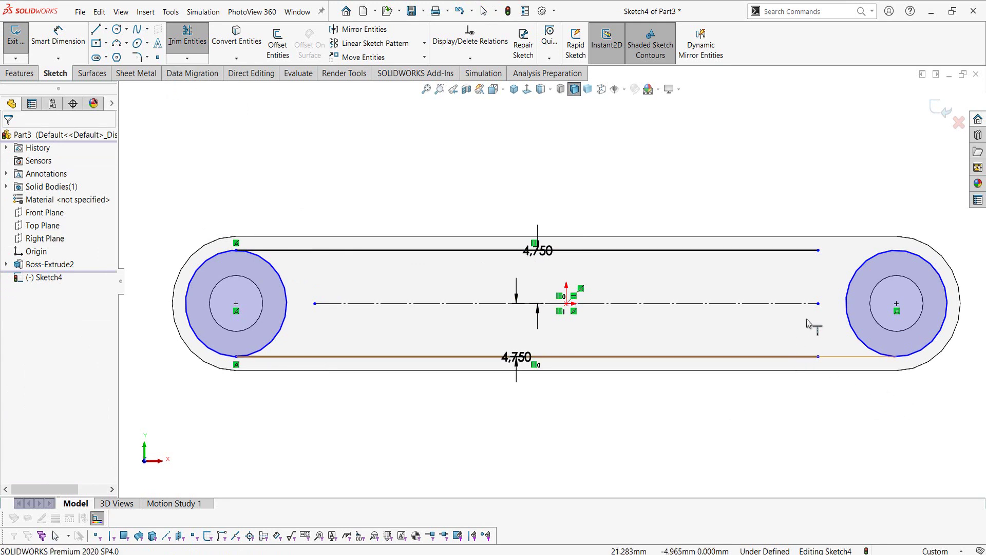
click(806, 252)
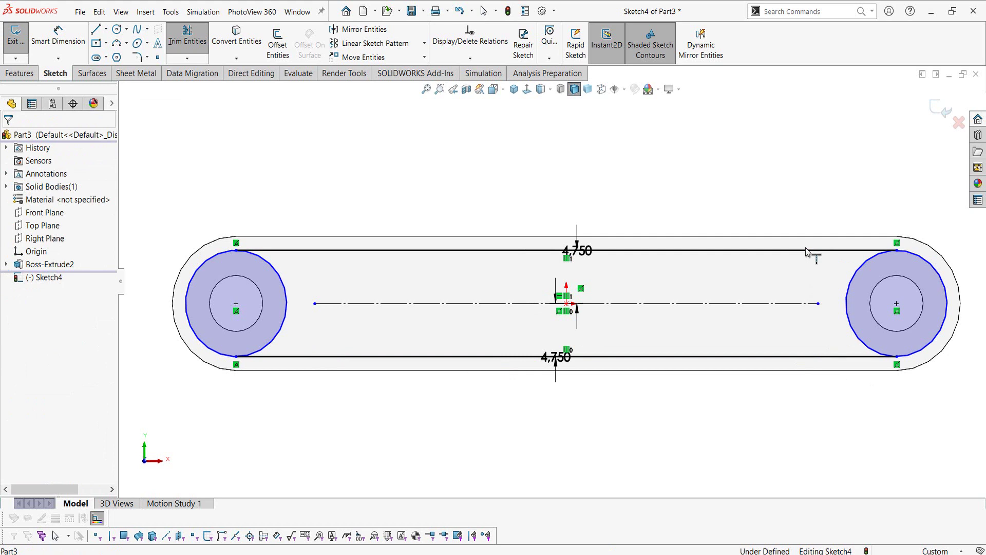
key(Escape)
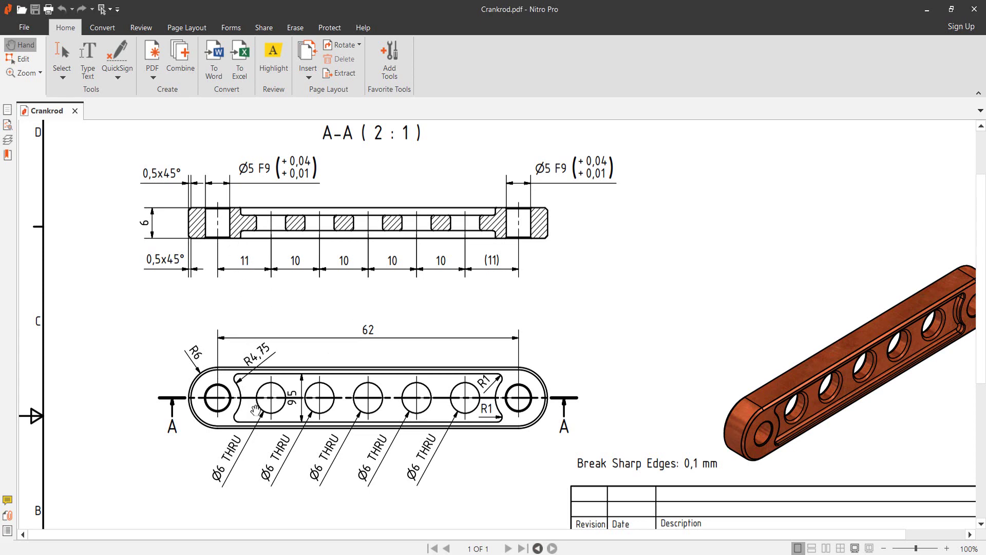
- Scroll Crankrod.pdf to review the R4.75 pocket ends, 9.5 width and R1 corners
scroll(381, 366, down, 1)
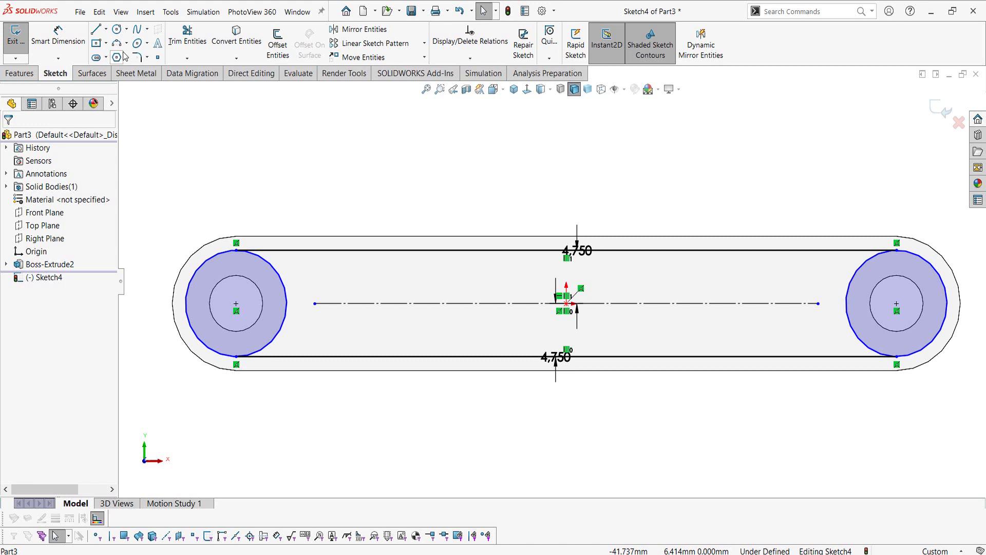
- Sketch a small 3-point arc from the left circle to the top offset line
click(117, 43)
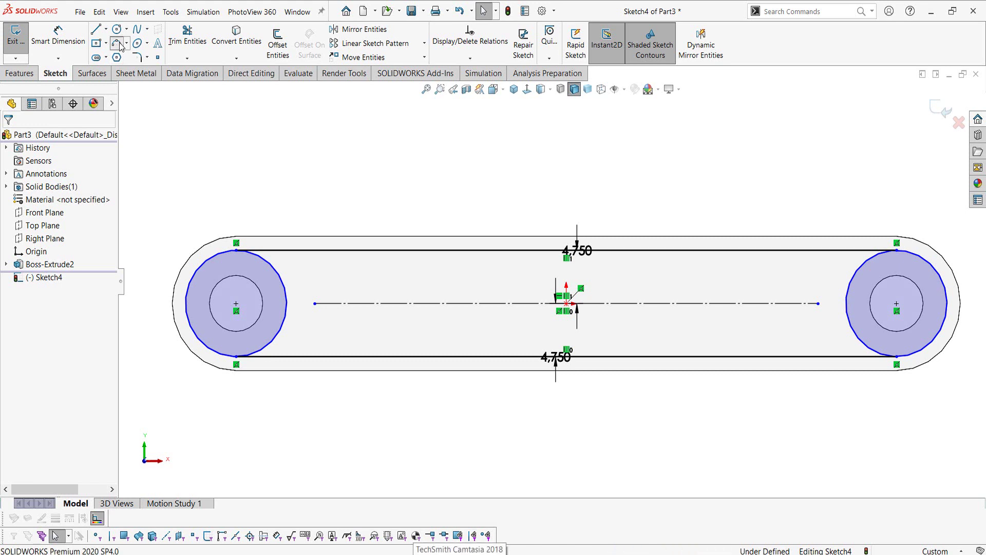
scroll(286, 272, down, 2)
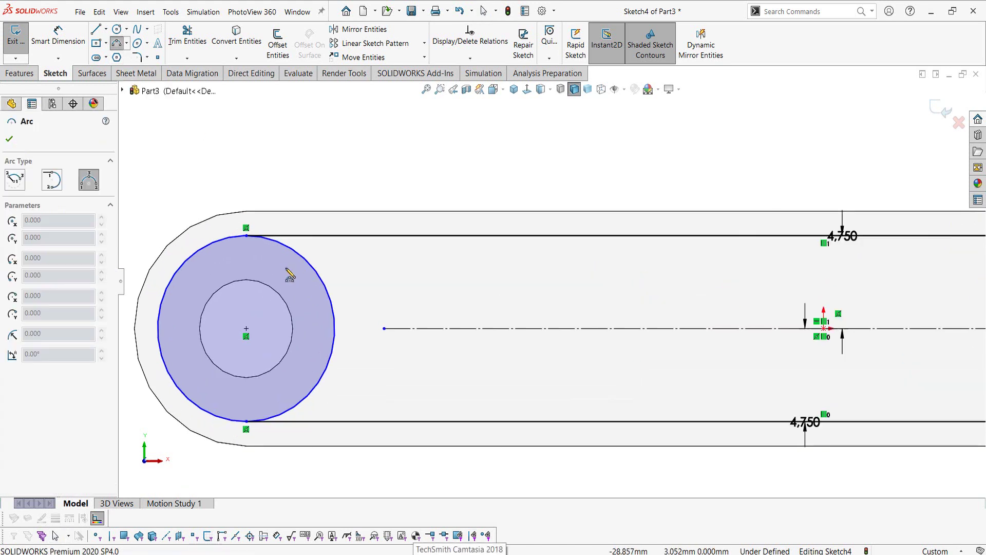
scroll(318, 262, down, 2)
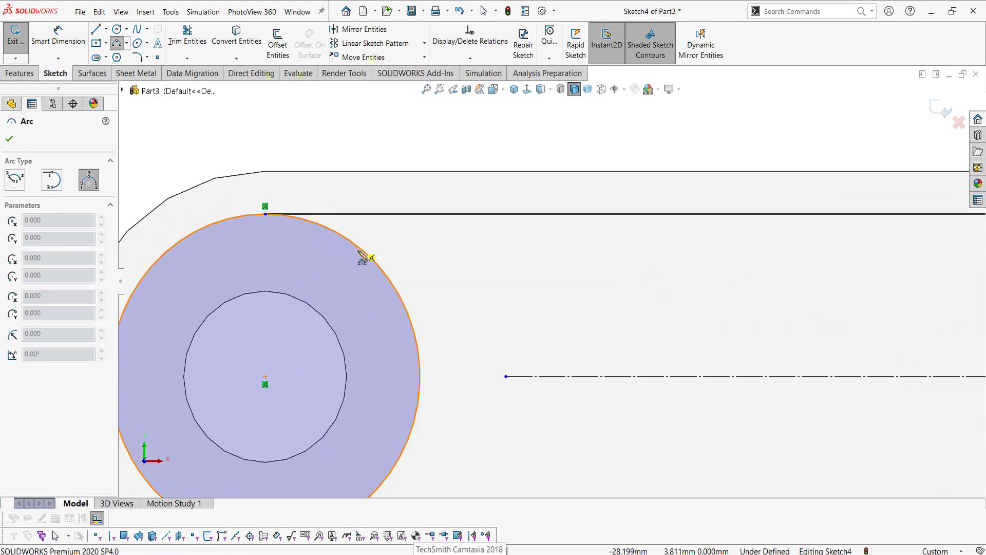
click(338, 235)
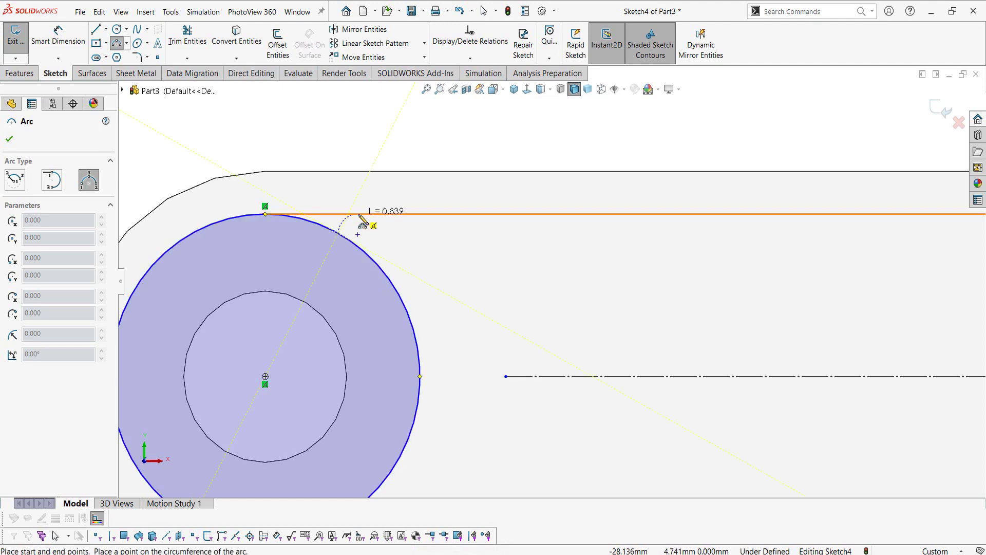
click(365, 220)
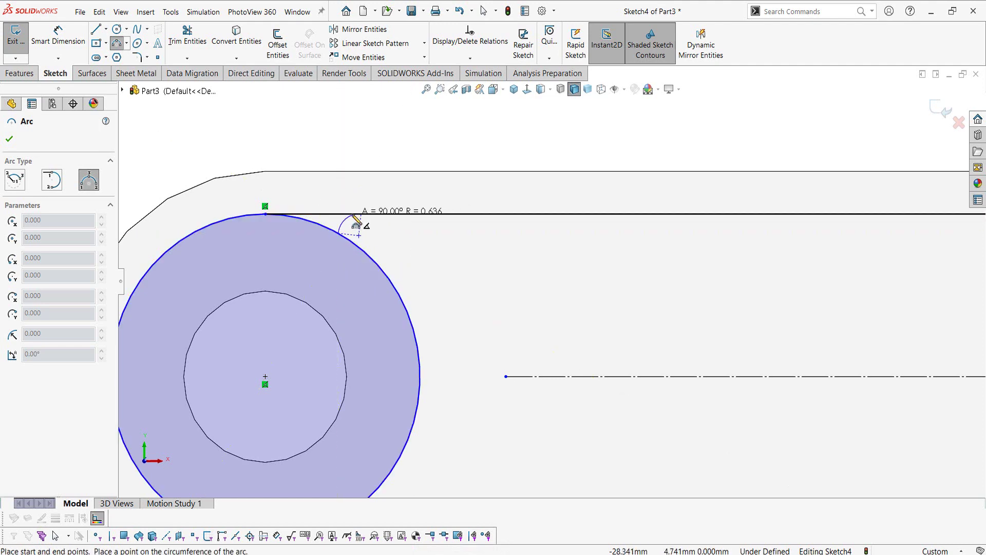
click(356, 221)
key(Escape)
scroll(345, 242, down, 2)
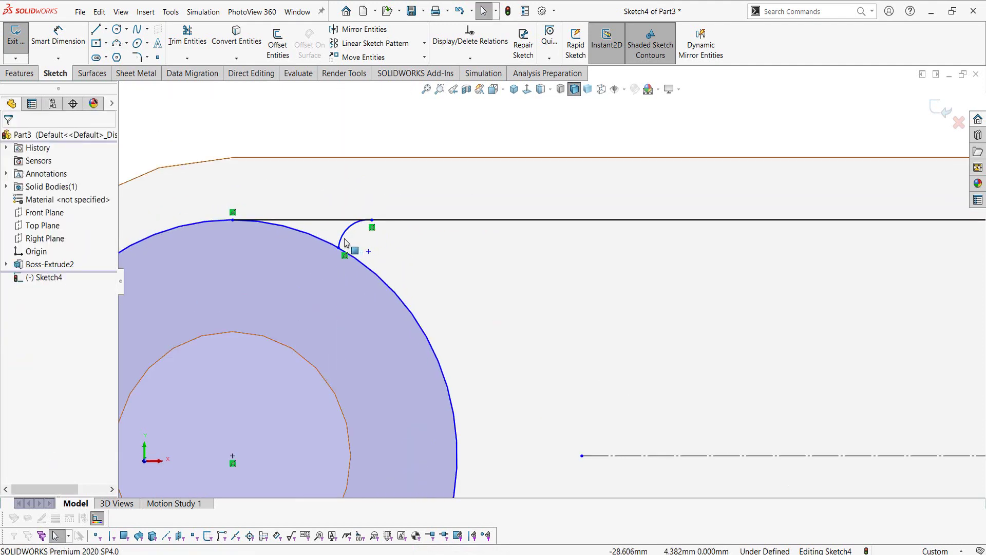
scroll(461, 210, up, 3)
scroll(456, 258, down, 2)
scroll(456, 258, down, 2)
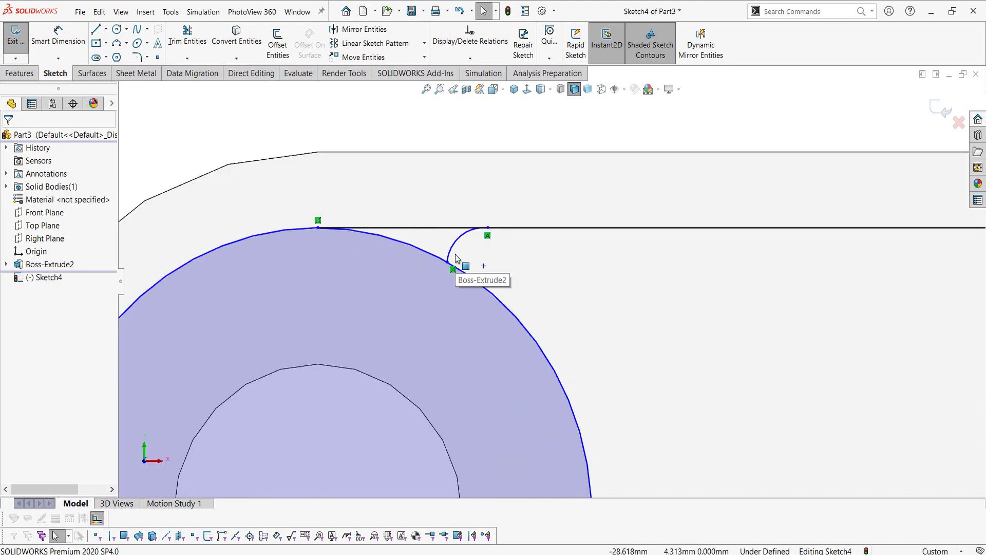
- Make the corner arc tangent to the left circle and to the top offset line
click(450, 252)
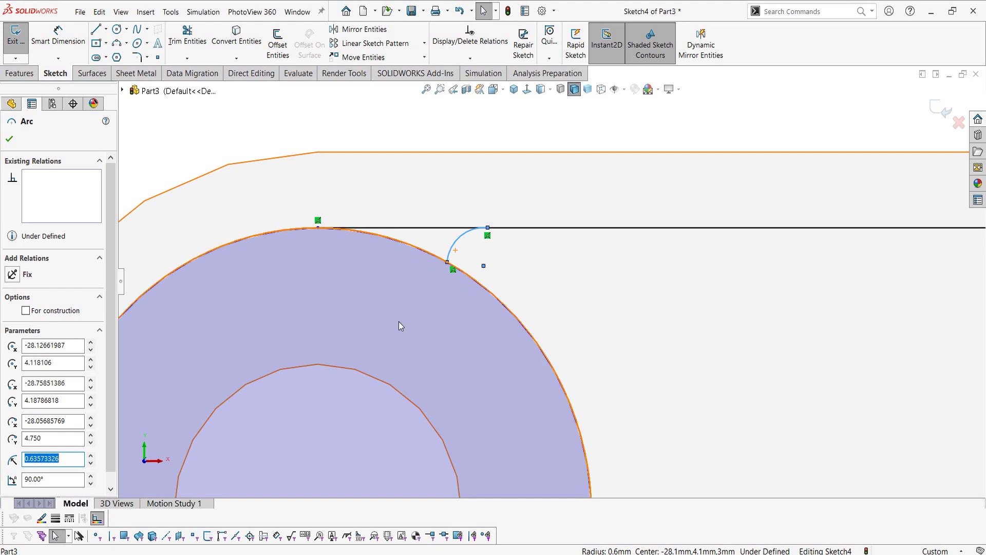
click(470, 278)
ctrl+click(455, 251)
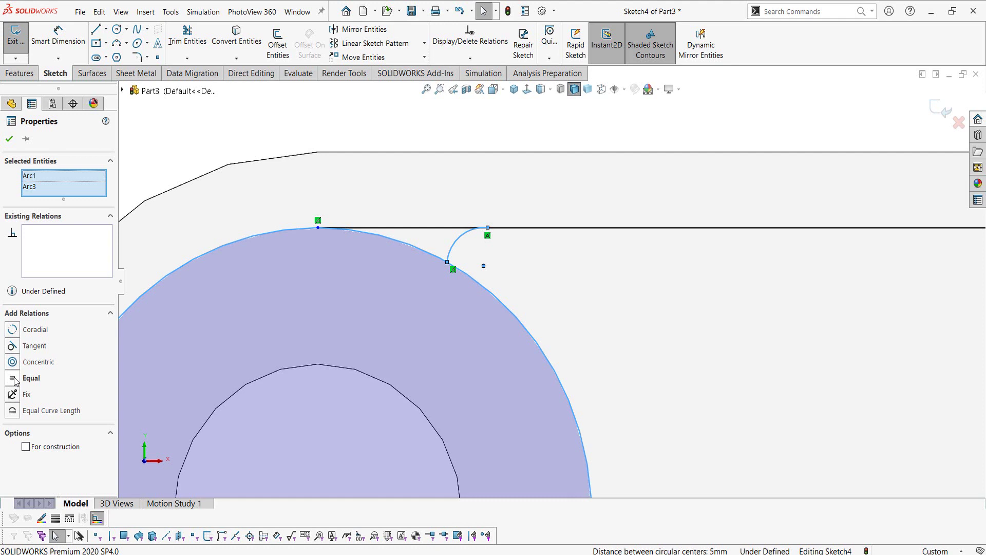
click(12, 346)
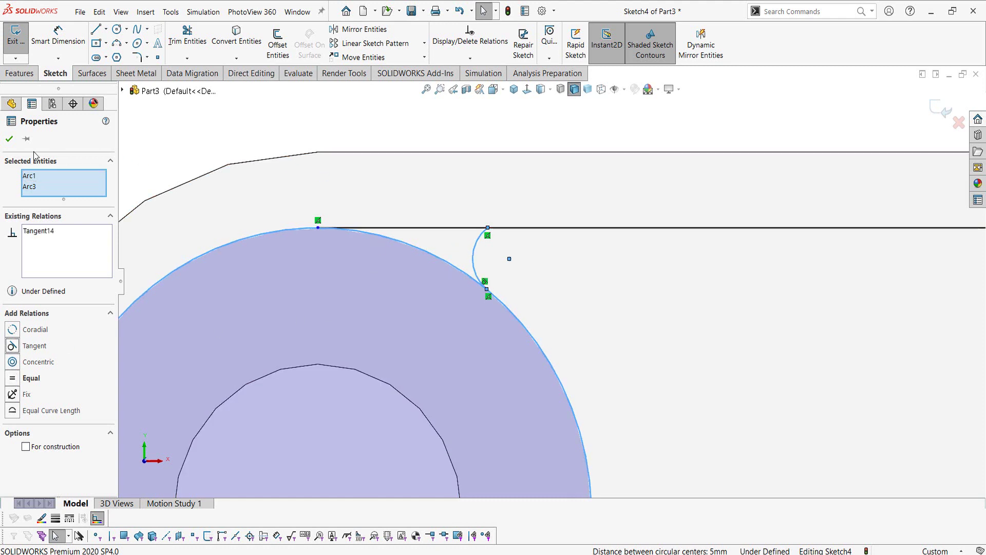
click(8, 140)
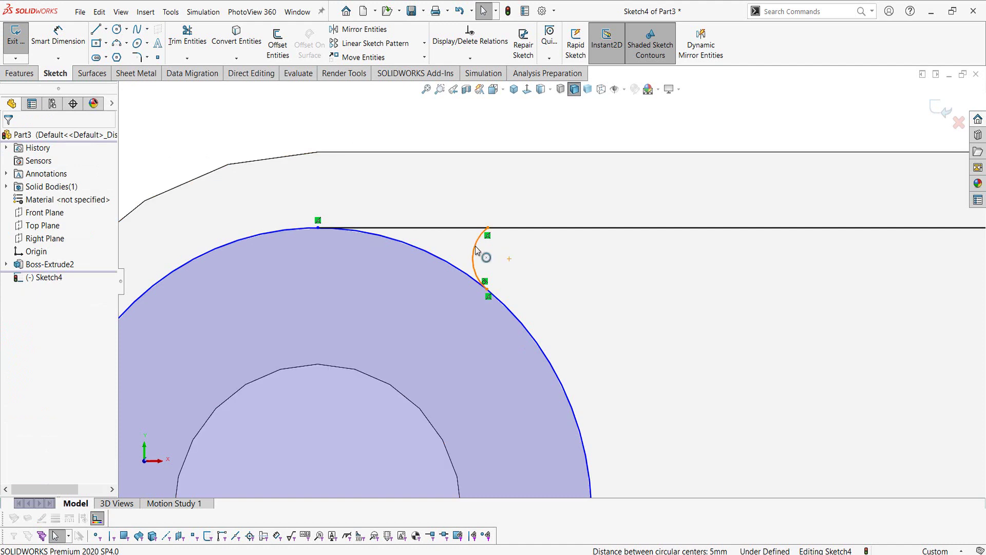
click(498, 238)
ctrl+click(503, 229)
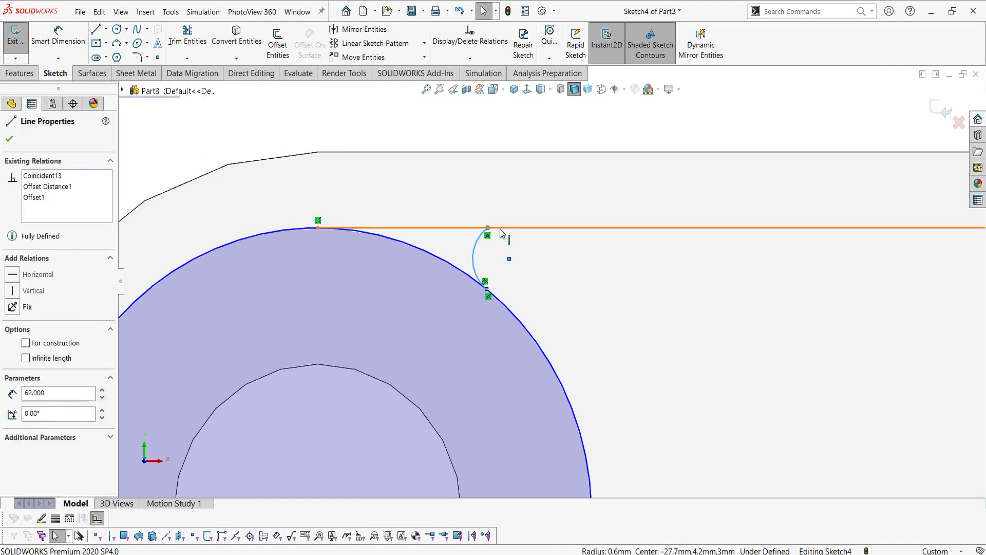
click(41, 338)
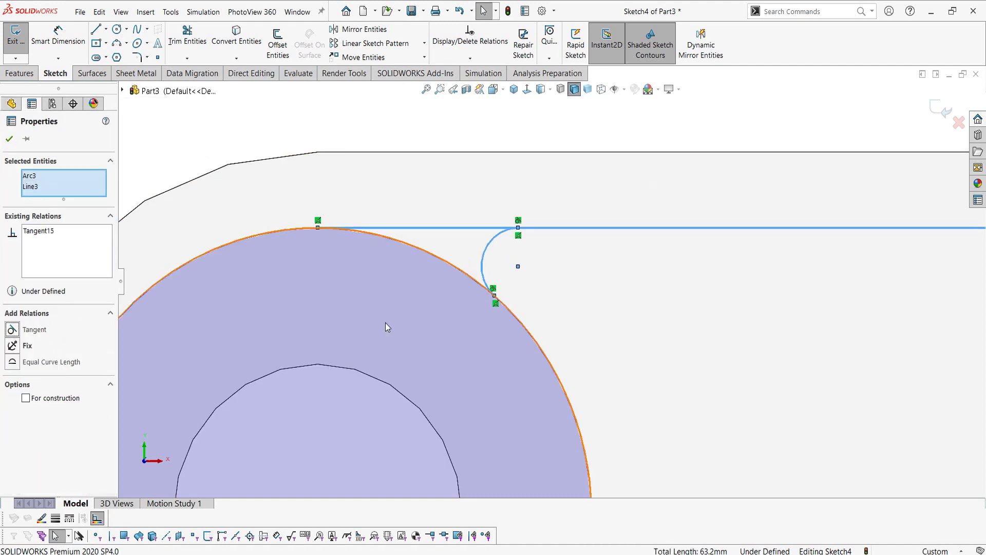
click(385, 322)
scroll(477, 312, up, 2)
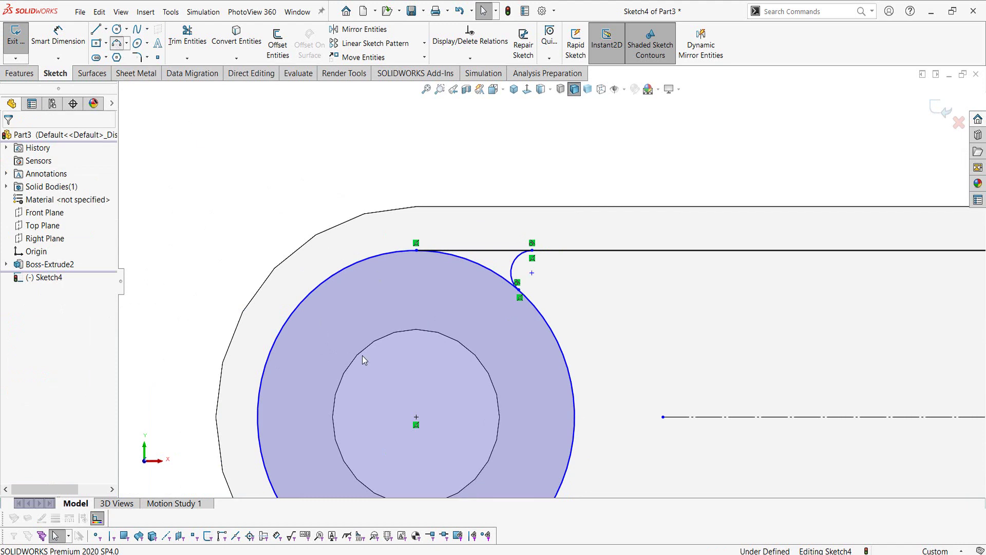
- Sketch a small 3-point arc from the left circle's lower edge to the bottom line
click(117, 43)
scroll(557, 451, up, 1)
scroll(561, 408, up, 2)
scroll(528, 377, down, 2)
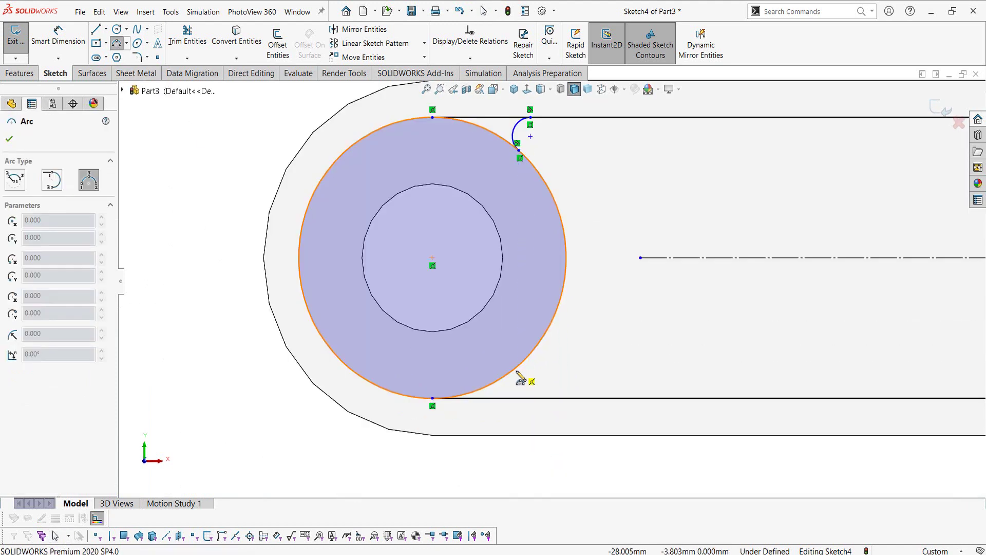
click(511, 373)
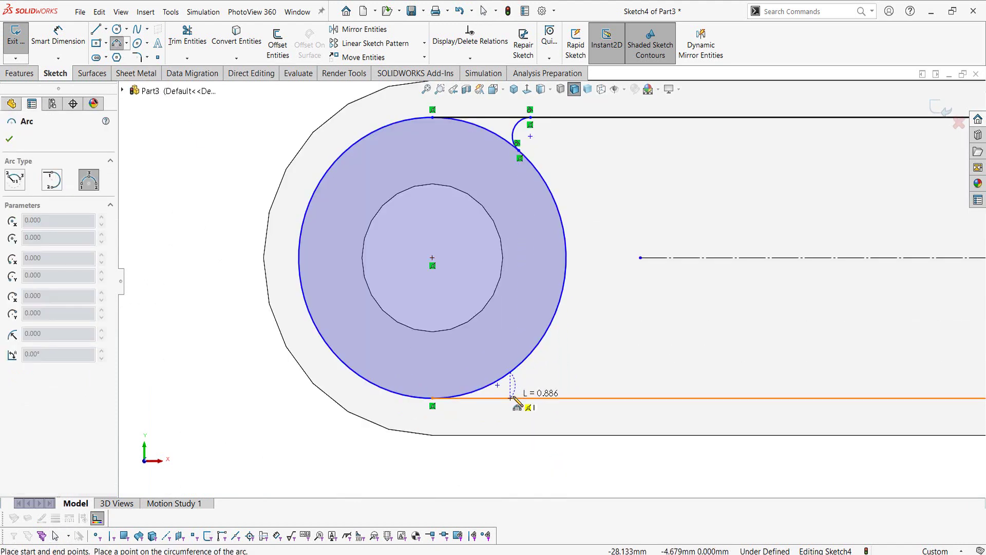
click(510, 398)
click(498, 386)
key(Escape)
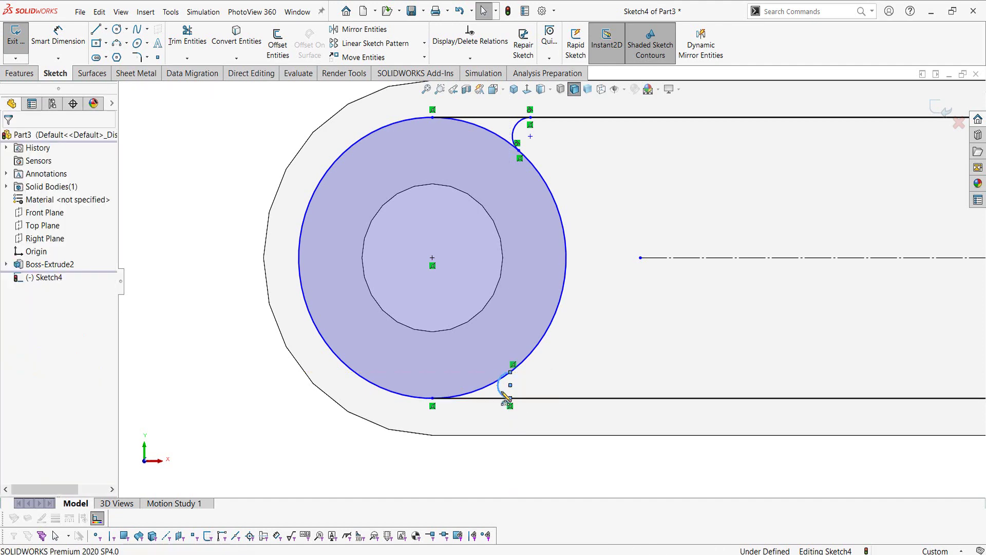
scroll(513, 390, down, 2)
scroll(513, 391, down, 3)
- Make the bottom corner arc tangent to the left circle and to the bottom line
click(522, 285)
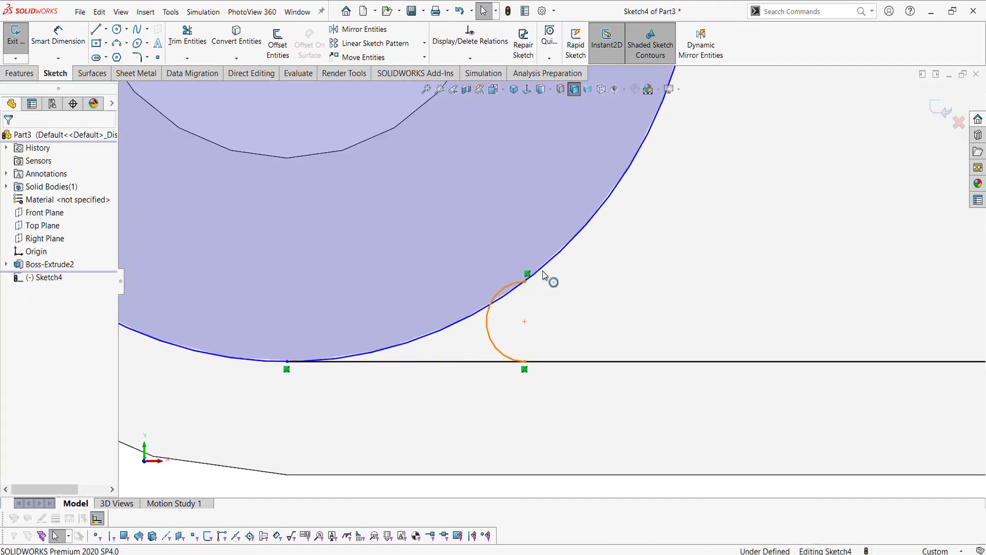
ctrl+click(542, 270)
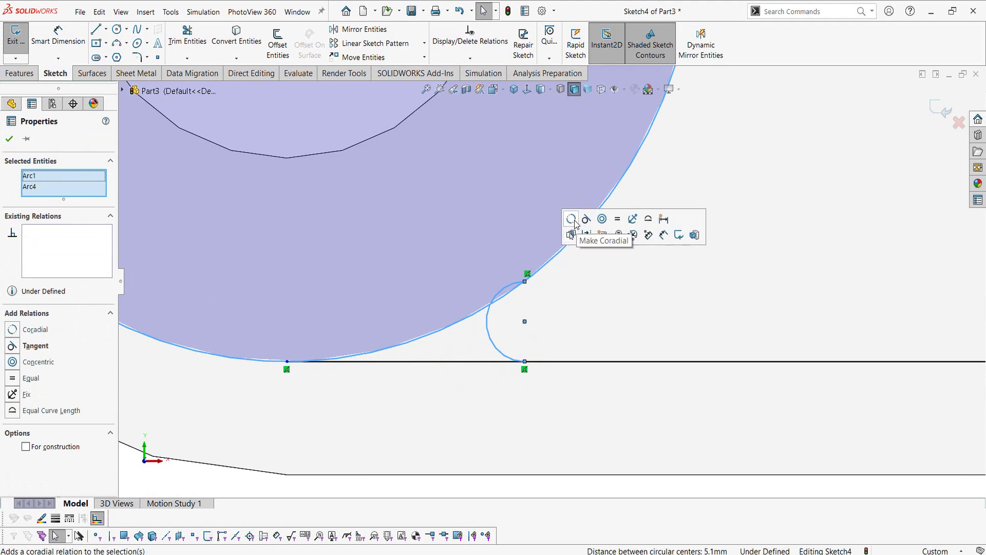
click(586, 218)
click(526, 464)
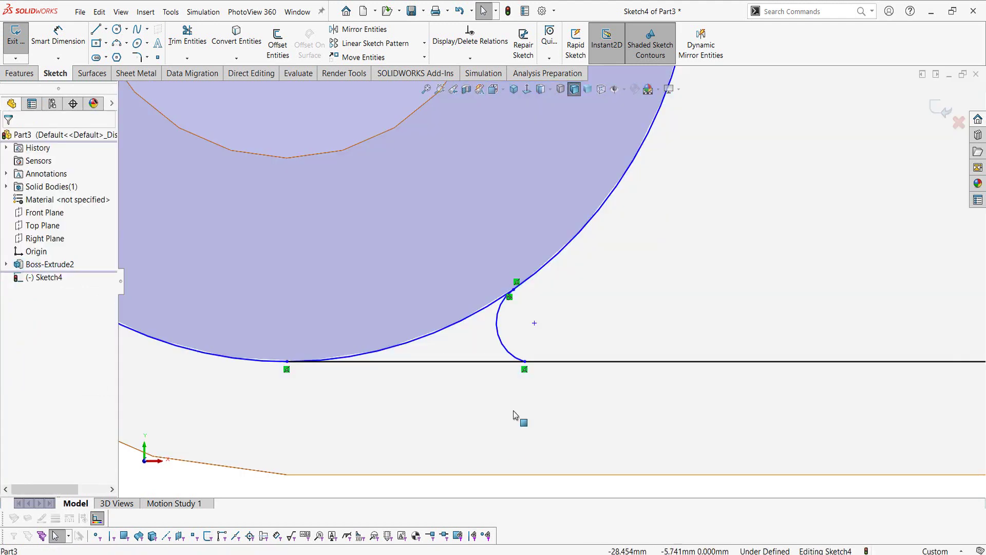
click(520, 359)
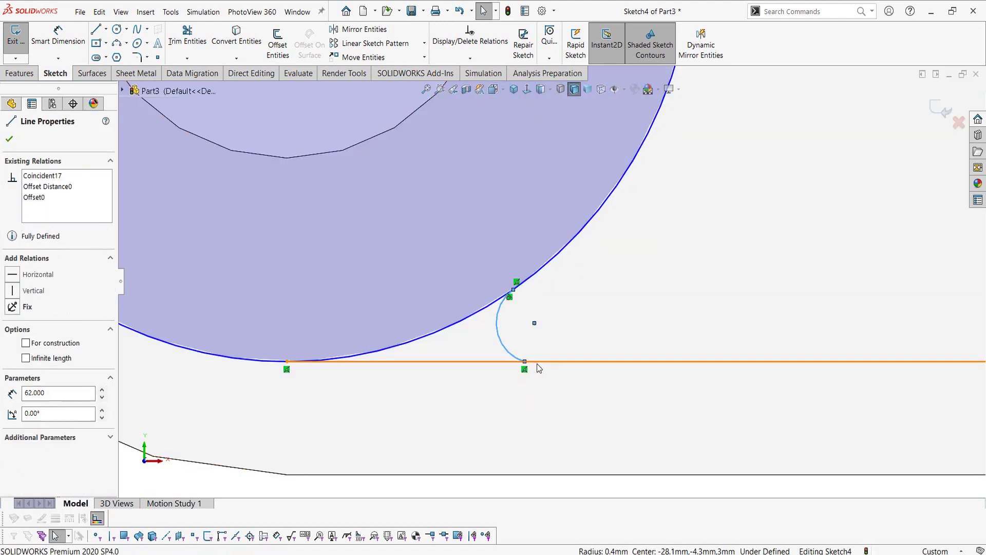
click(567, 315)
key(Escape)
scroll(563, 315, up, 6)
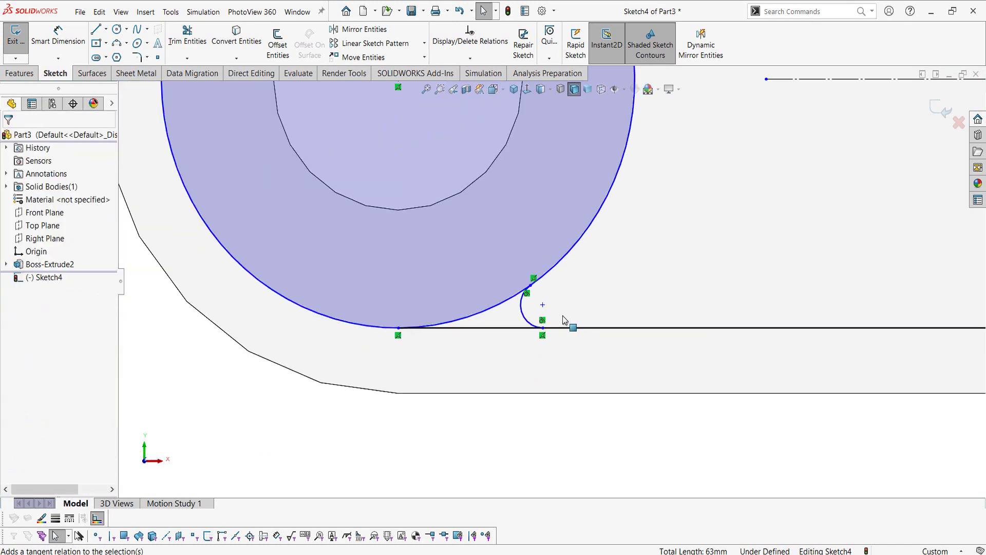
scroll(568, 316, up, 3)
scroll(576, 282, down, 2)
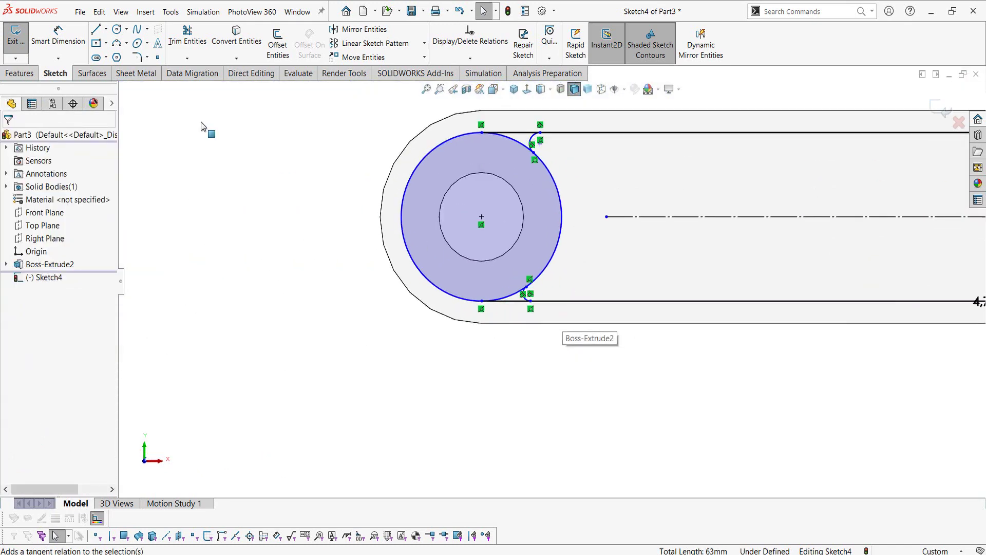
click(181, 59)
click(198, 73)
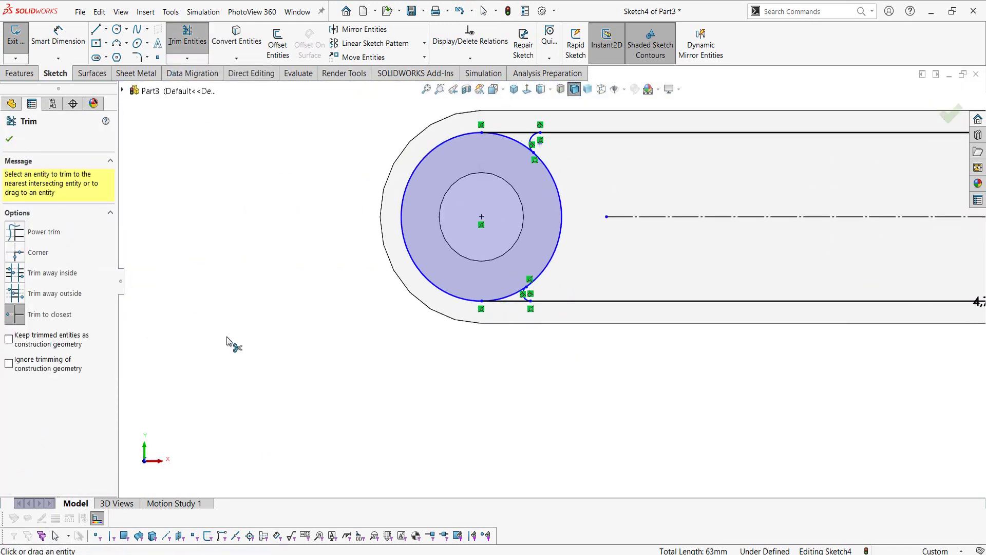
- Trim away the left part of the circle and the leftover top and bottom line stubs
click(461, 146)
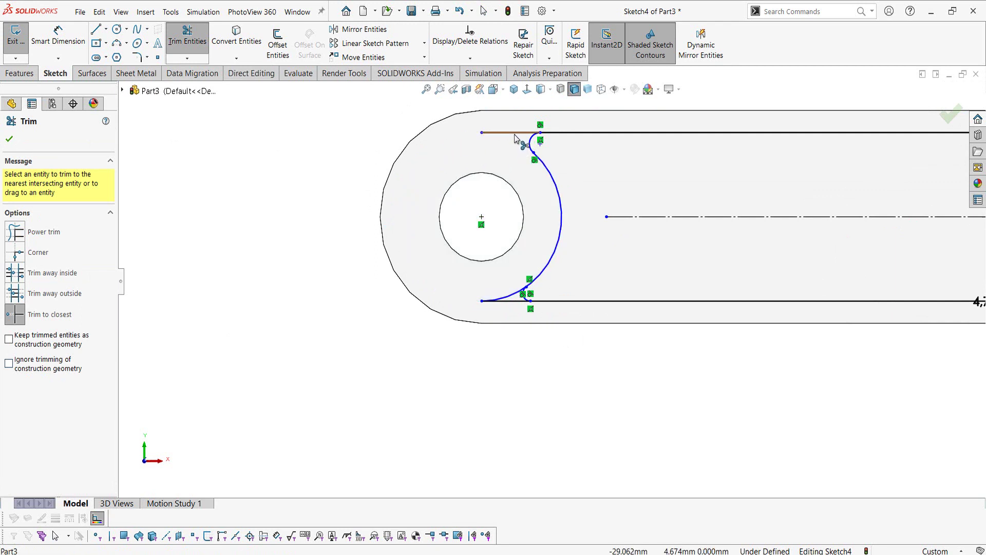
click(514, 133)
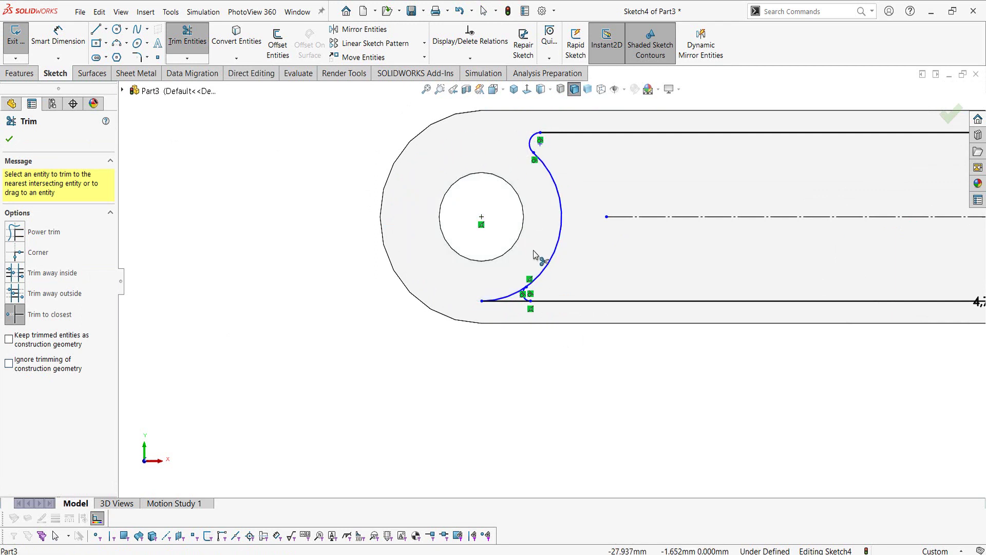
click(507, 297)
key(Escape)
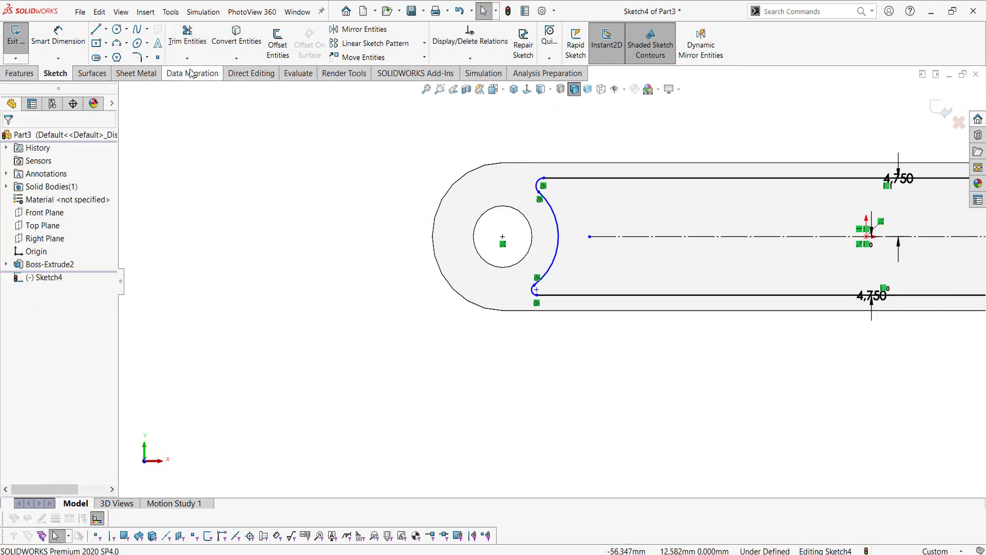
- Start a centerline anchored at the middle of the slot
click(107, 29)
click(117, 57)
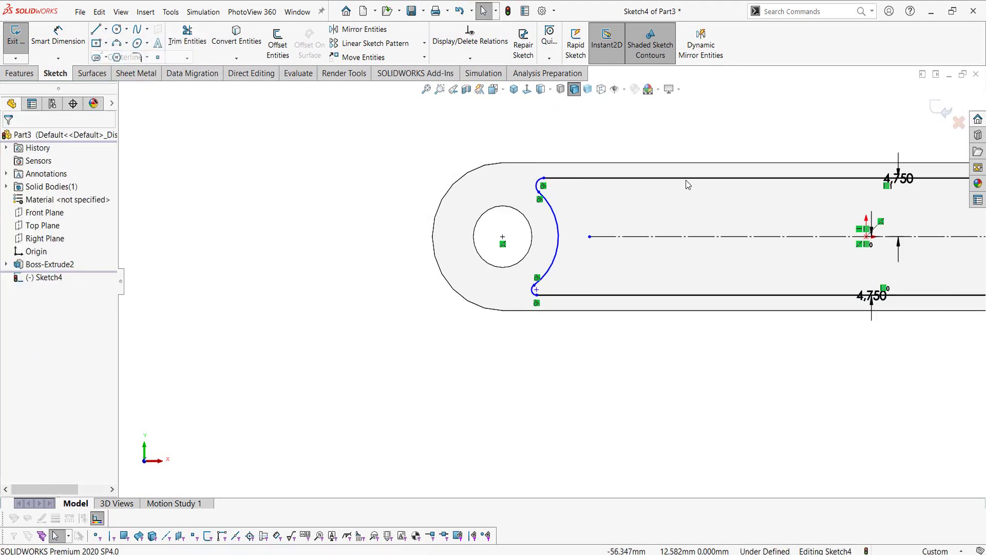
click(866, 237)
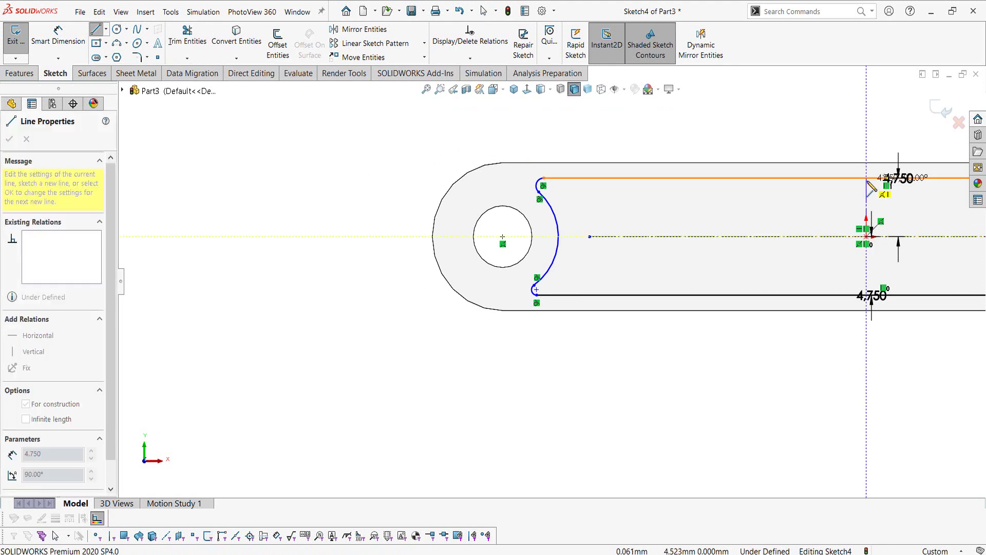
- Finish the vertical centerline and pick it as the Mirror Entities mirror line
click(867, 177)
key(Escape)
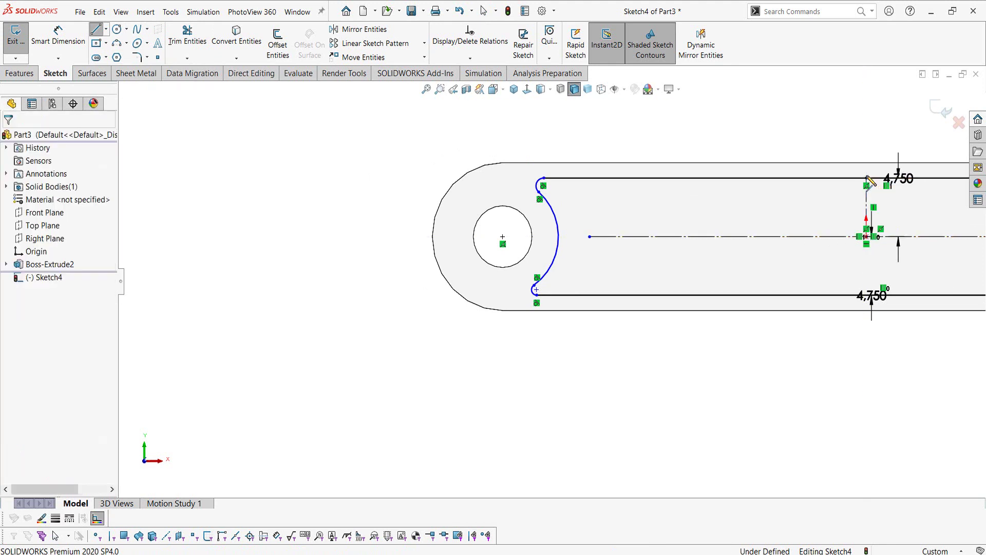
click(362, 29)
key(f)
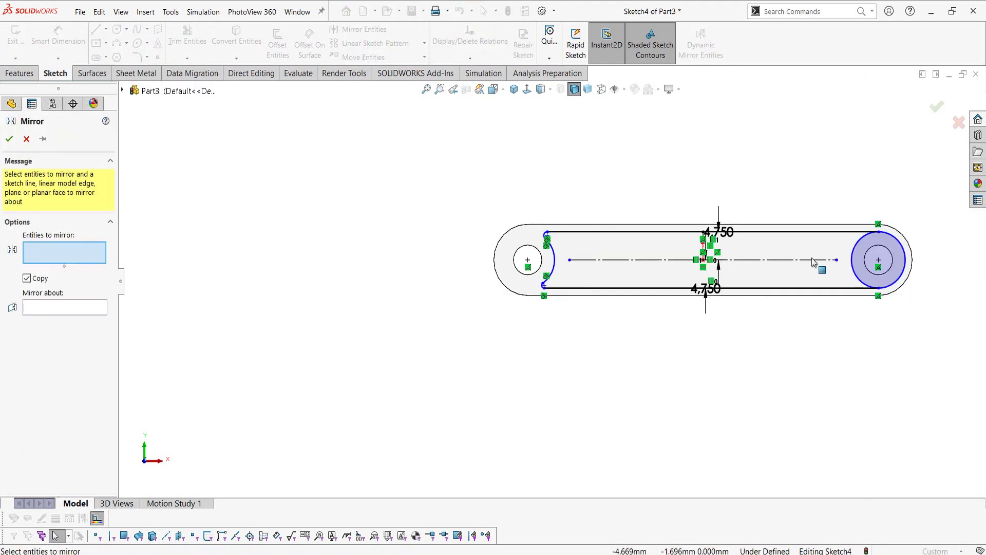
click(64, 309)
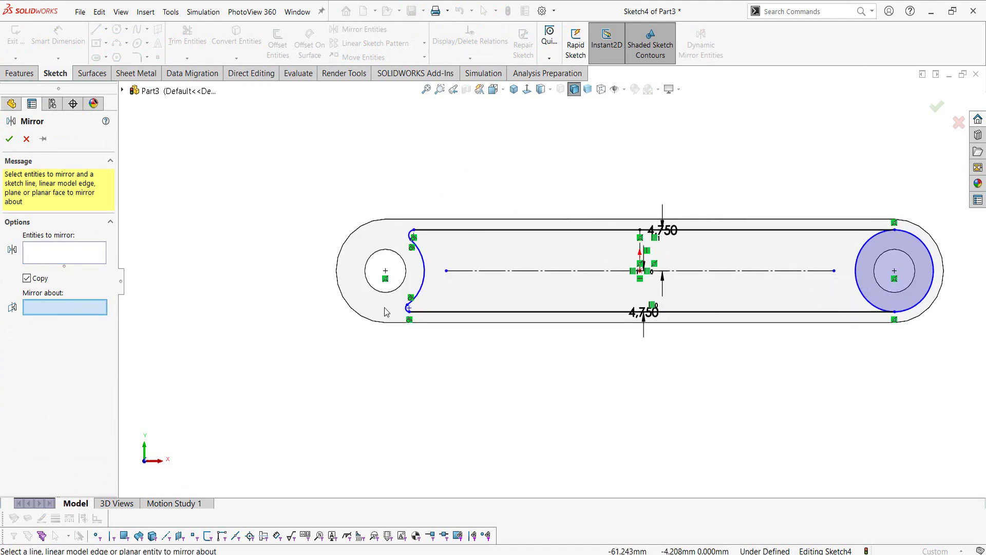
scroll(642, 255, down, 1)
scroll(642, 255, down, 2)
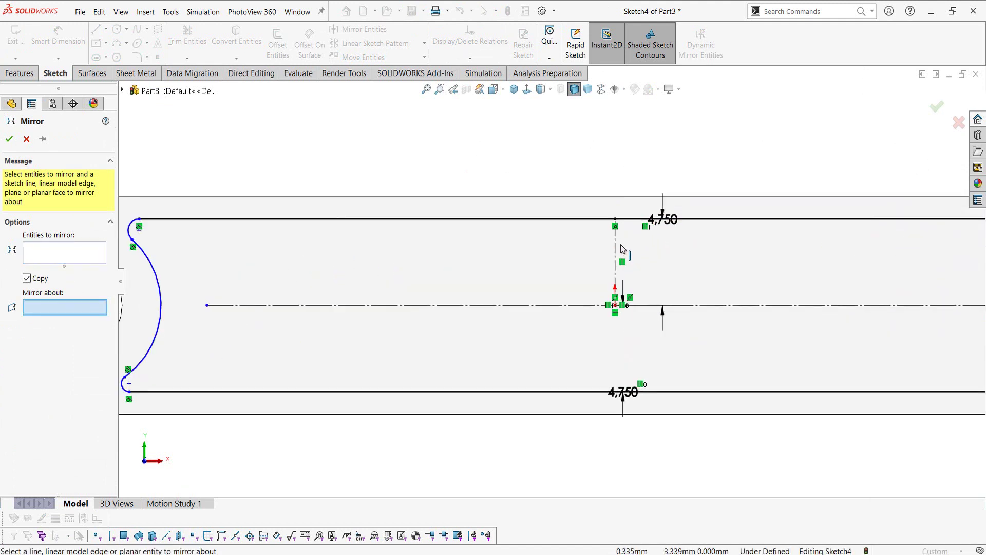
click(616, 249)
- Mirror the top and bottom small corner arcs onto the slot's right end
click(55, 255)
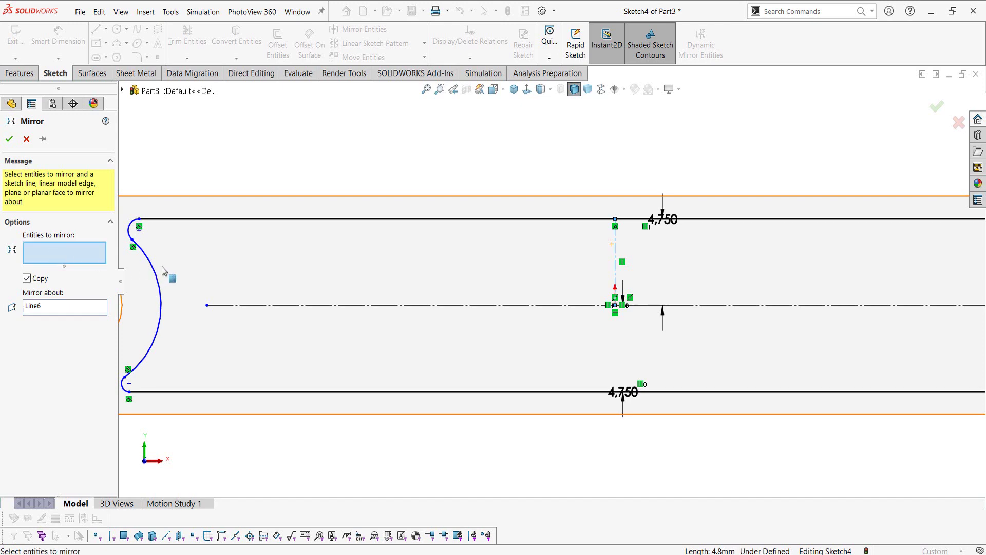
scroll(263, 241, down, 2)
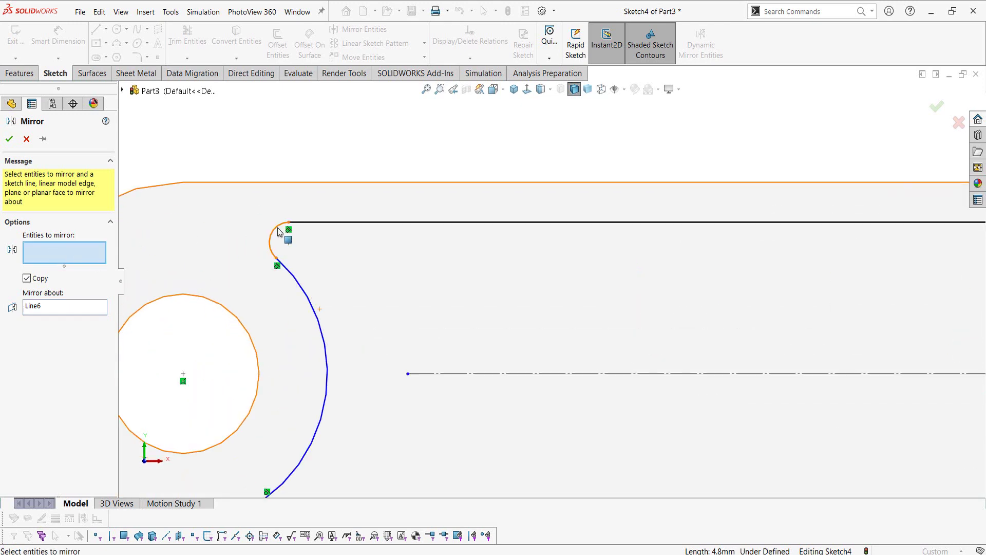
click(278, 254)
scroll(319, 457, up, 1)
scroll(412, 412, down, 2)
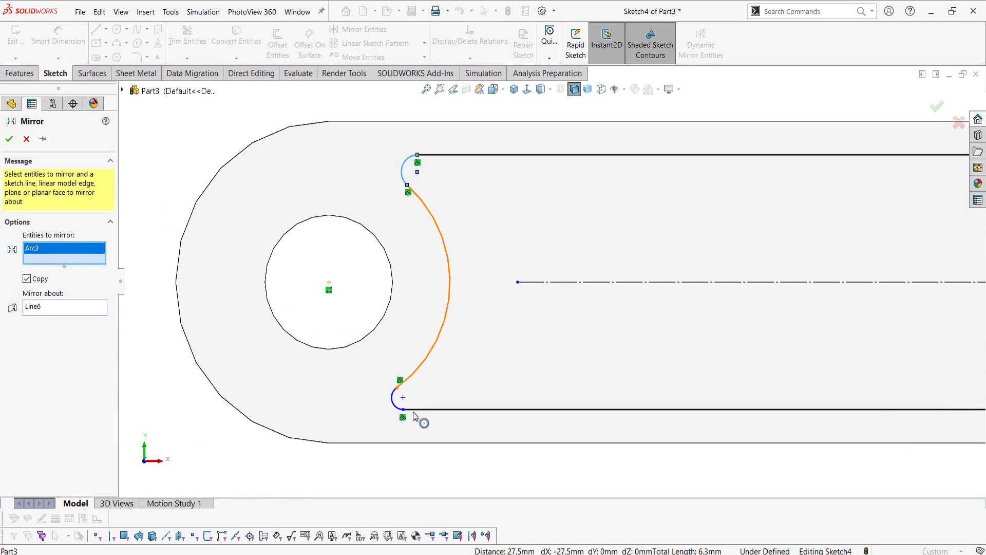
scroll(410, 380, down, 3)
click(407, 354)
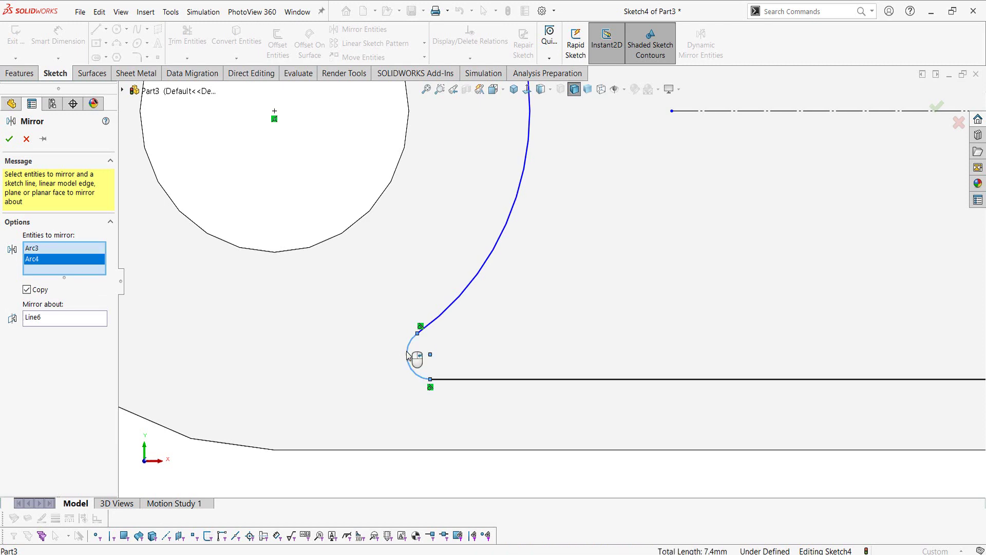
key(Return)
scroll(747, 393, up, 3)
scroll(866, 333, up, 2)
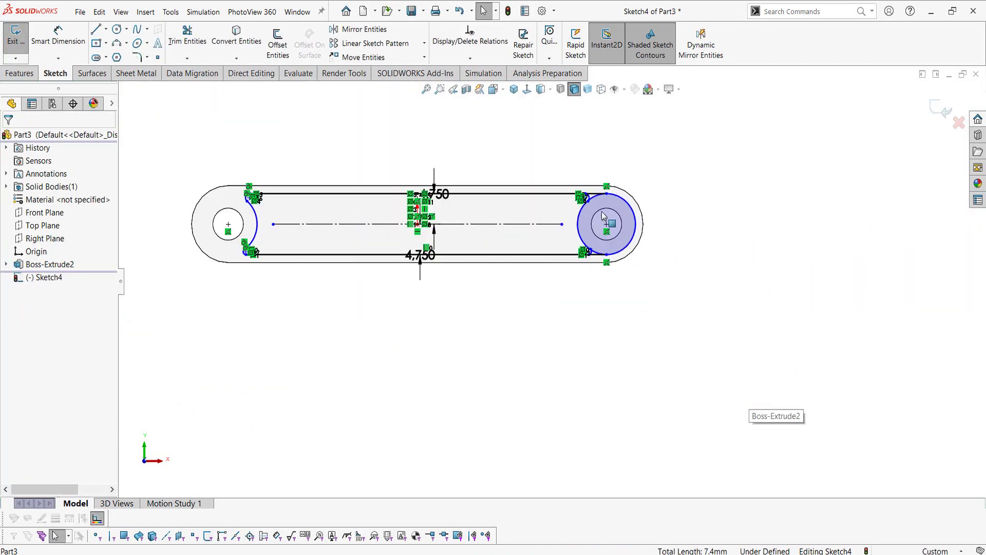
scroll(602, 211, down, 3)
scroll(635, 244, down, 1)
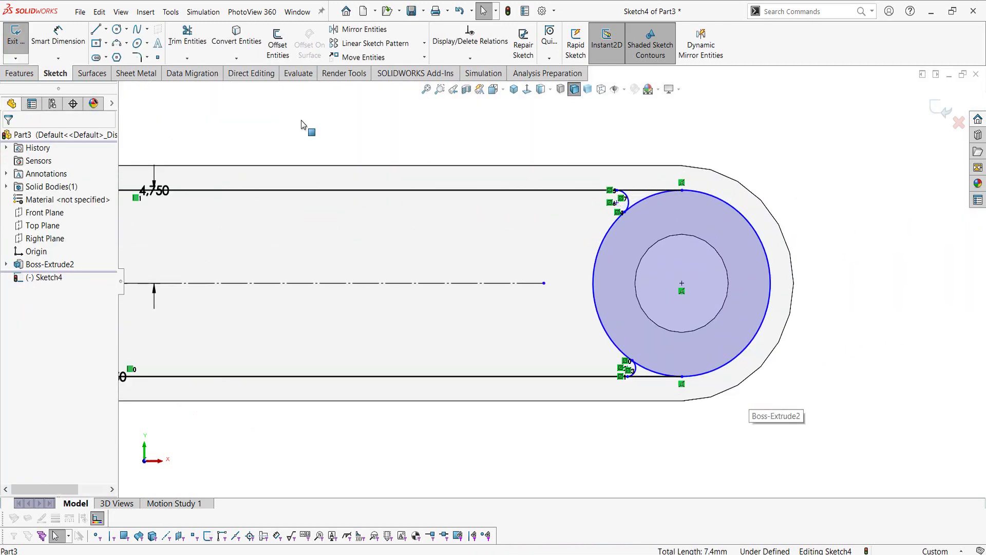
- Trim off the right part of the circle and the extra top and bottom line ends
click(196, 50)
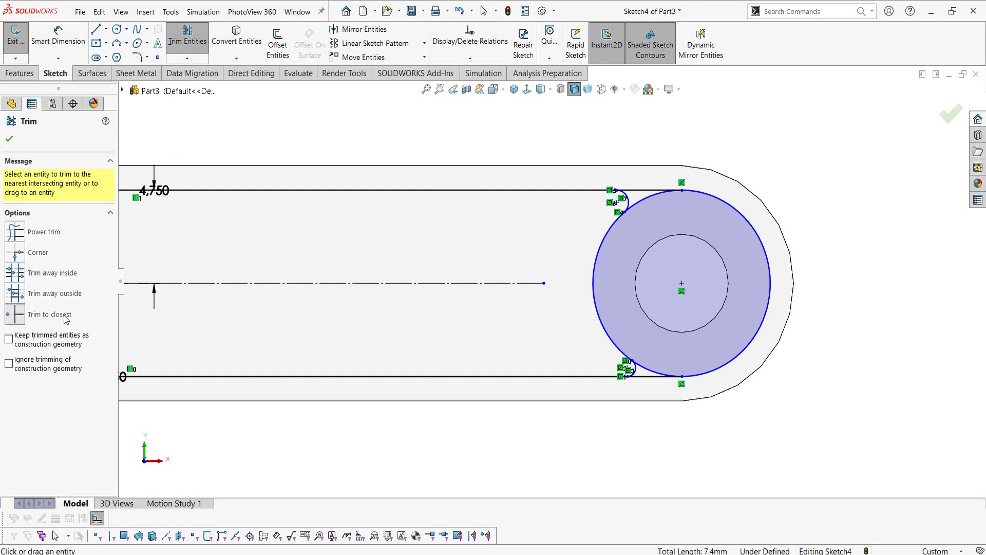
click(692, 194)
click(662, 191)
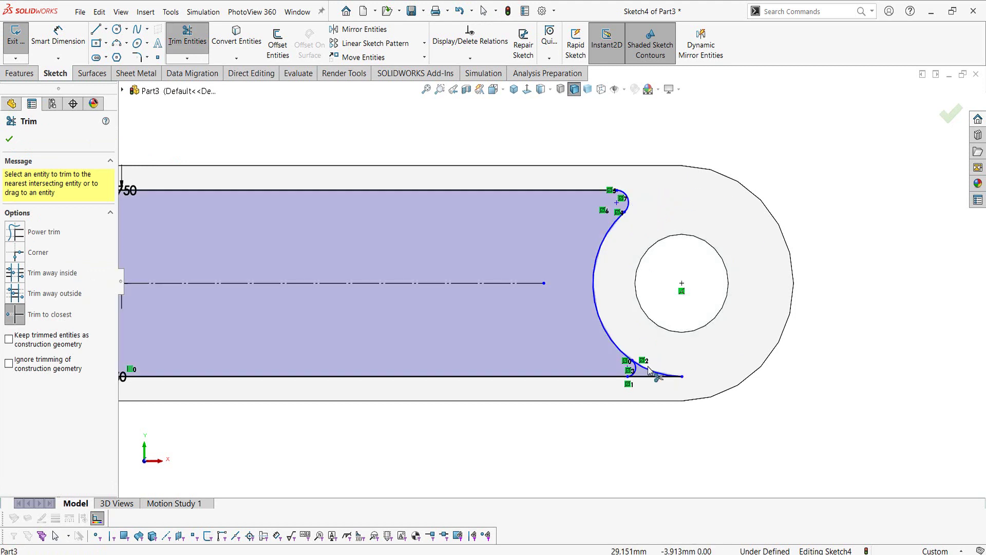
click(652, 374)
key(Escape)
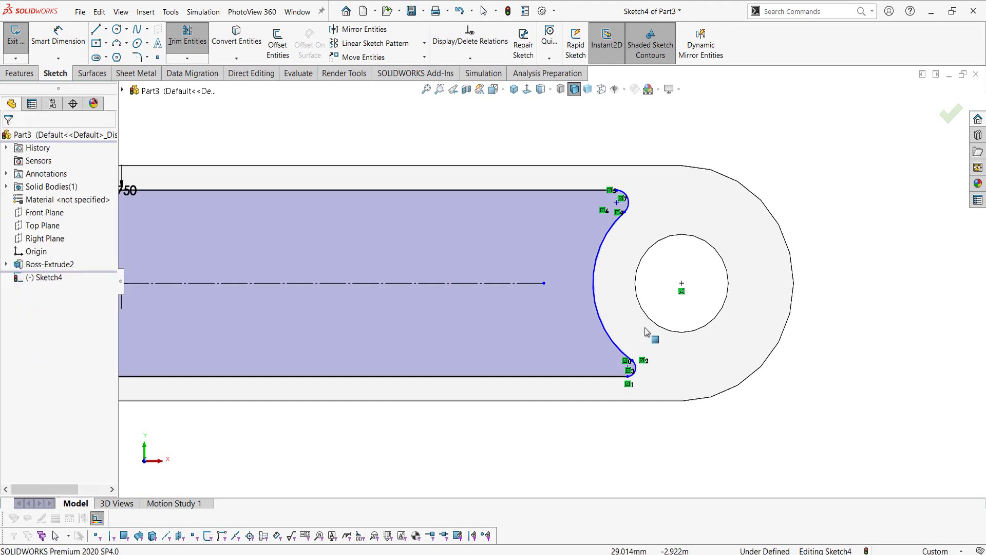
scroll(550, 283, up, 3)
scroll(549, 280, up, 3)
right_drag(443, 198, 441, 154)
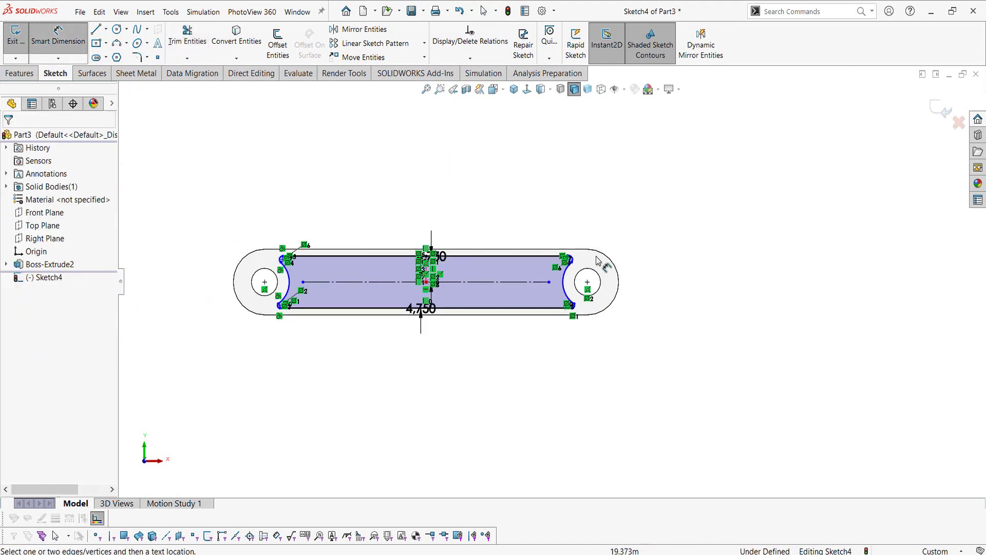
- Dimension the right end arc as R4.750 and add missing relations with Fully Define Sketch
click(569, 276)
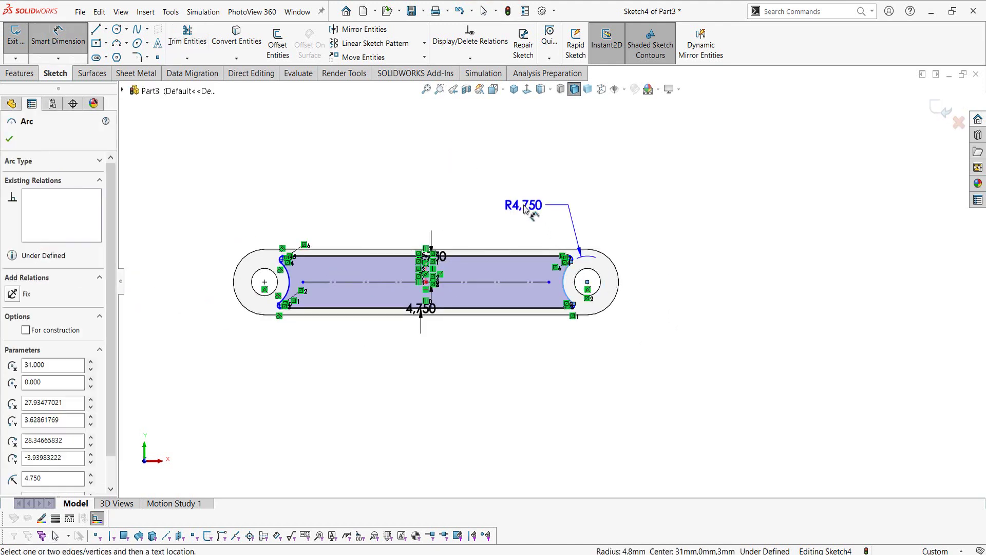
click(524, 206)
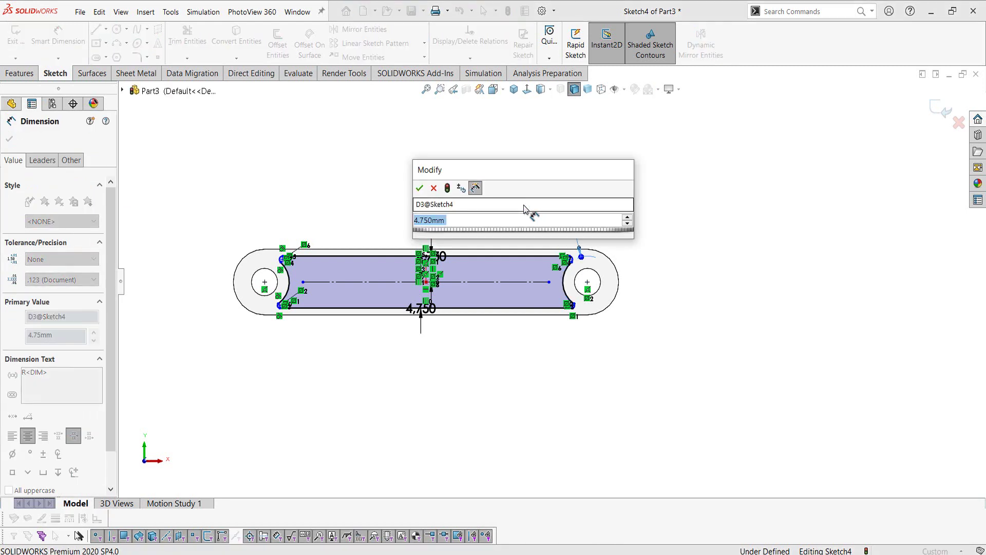
key(Return)
key(Escape)
scroll(362, 282, down, 2)
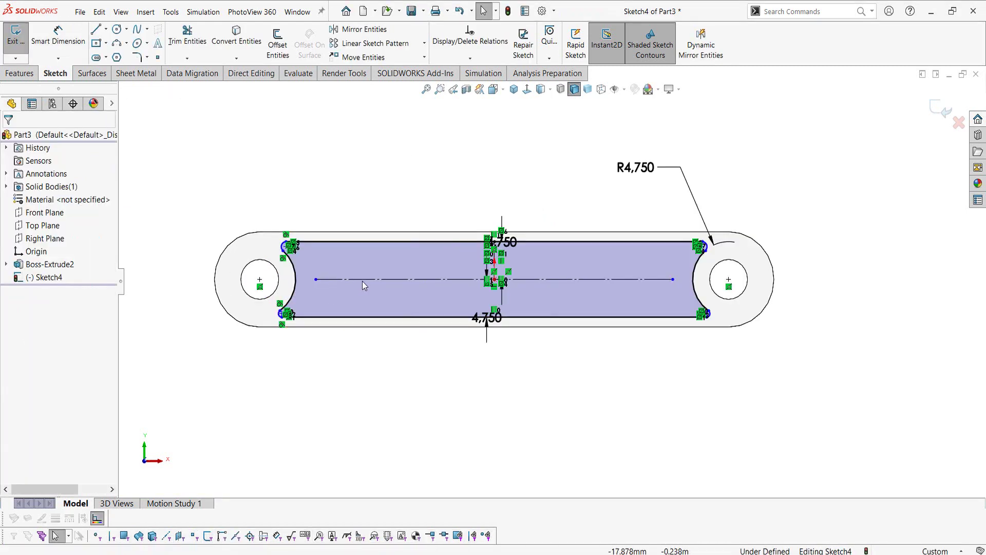
scroll(362, 281, down, 2)
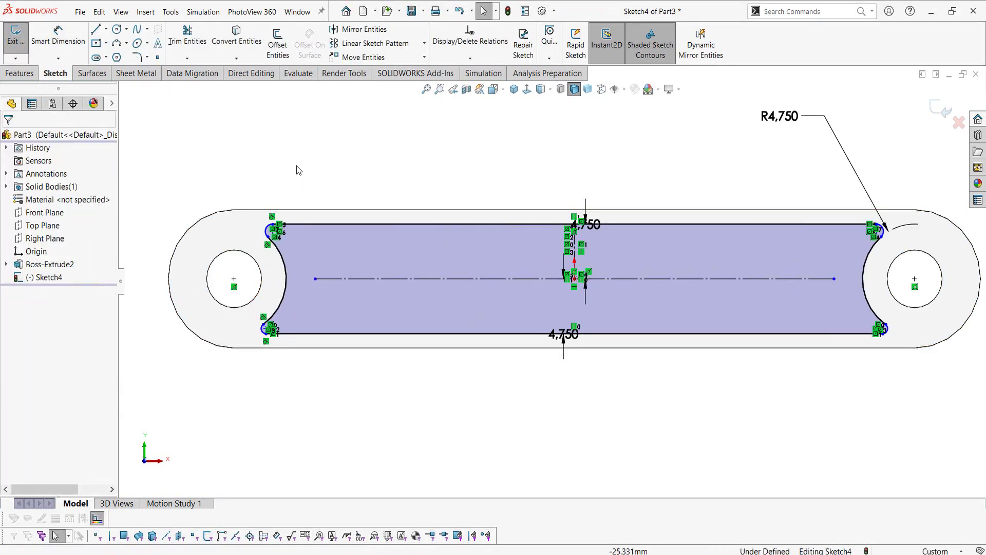
mouse_move(297, 165)
right_down()
mouse_move(308, 185)
mouse_move(335, 131)
right_up()
- Dimension the upper left corner arc to a 1 mm radius
click(264, 231)
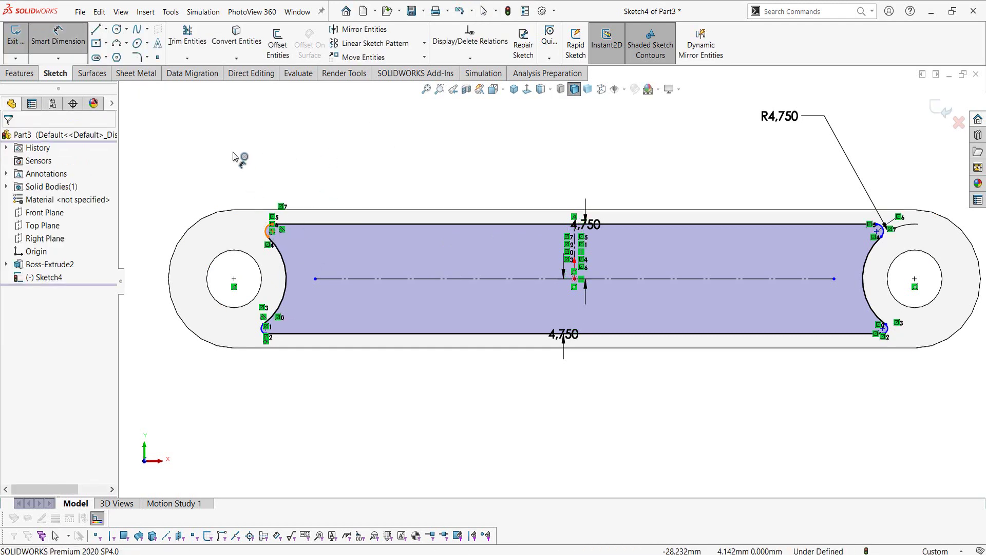
click(232, 154)
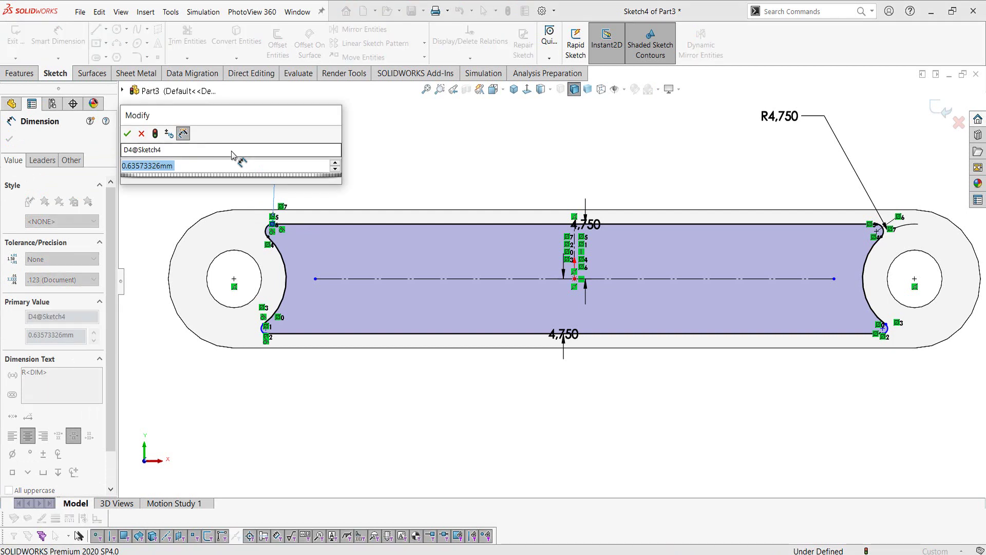
text(1)
key(Return)
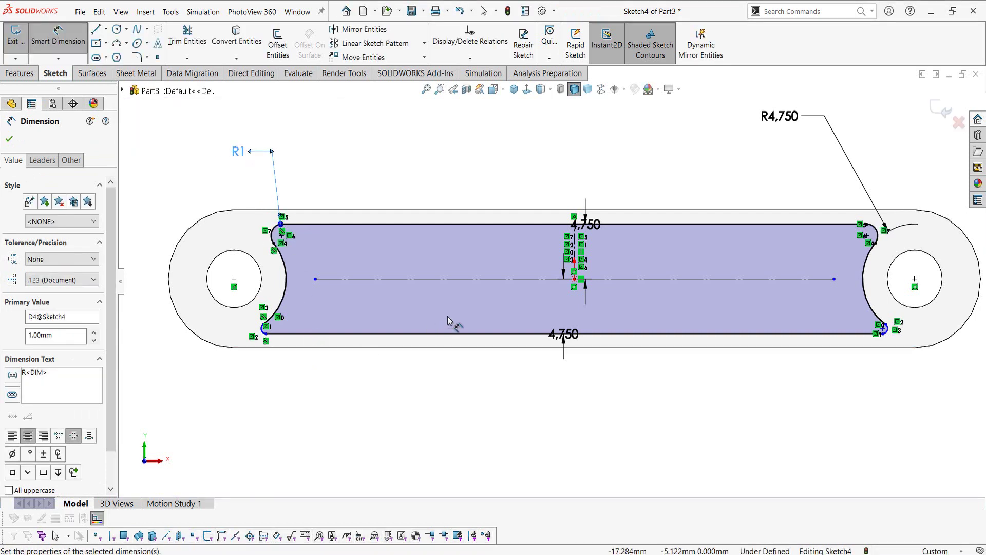
key(Escape)
scroll(271, 343, down, 5)
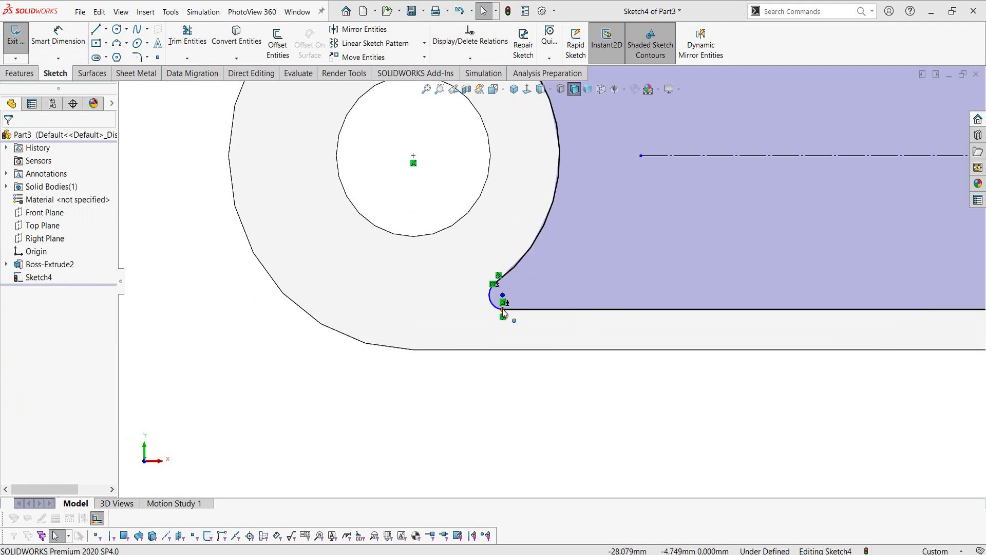
- Dimension the lower left corner arc to a 1 mm radius
click(504, 303)
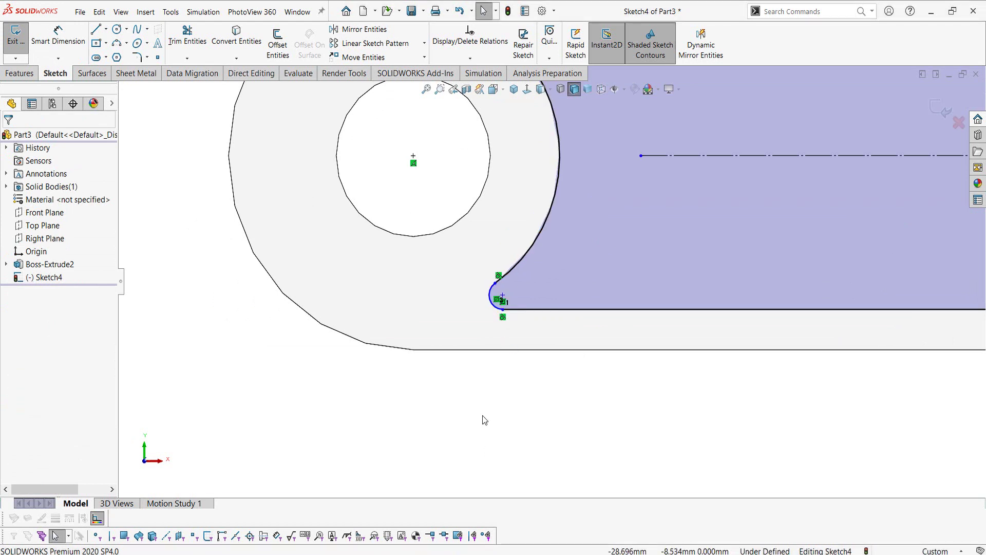
key(d)
click(491, 306)
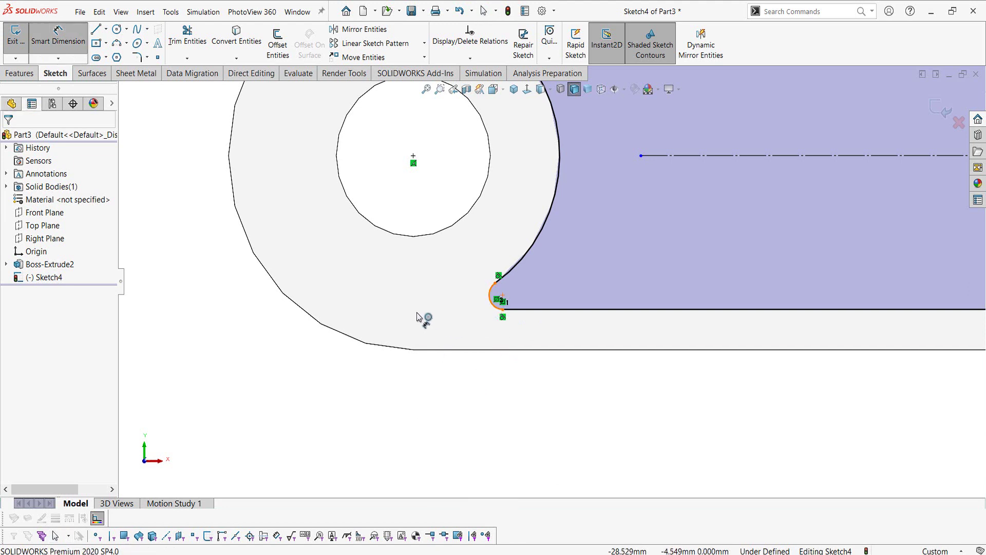
click(405, 283)
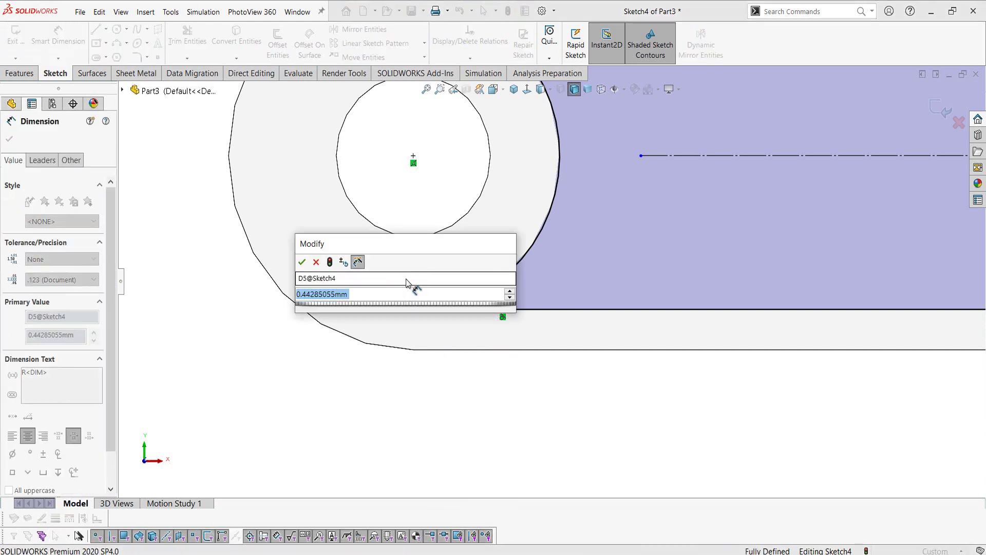
text(1)
key(Return)
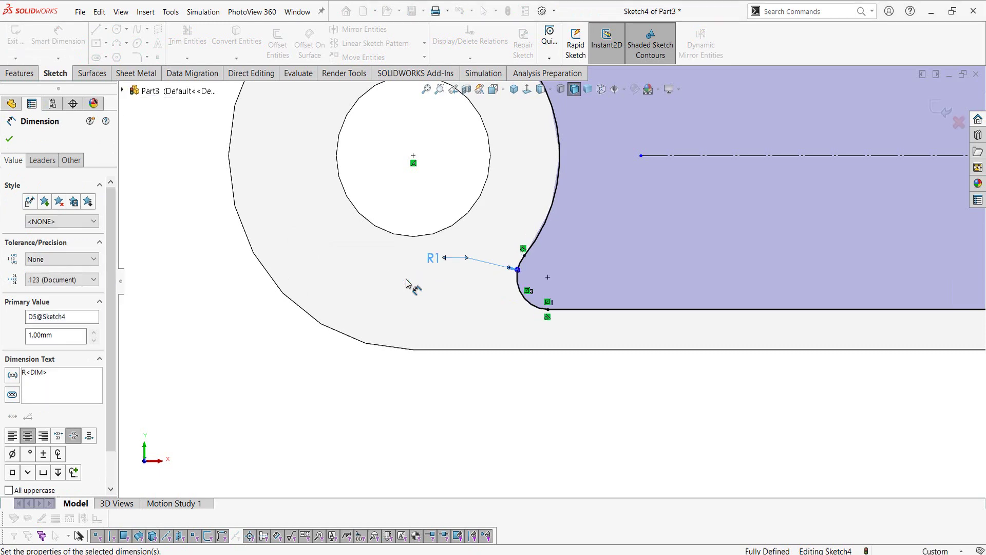
scroll(652, 295, up, 3)
scroll(729, 284, up, 2)
key(Escape)
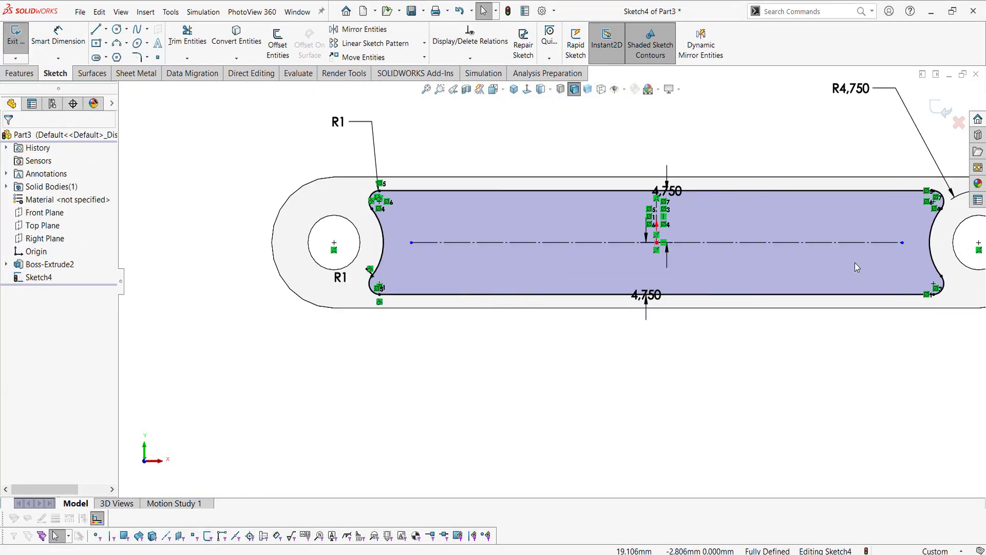
- Extruded Cut the pocket sketch Blind to a depth of 1.5 mm
click(32, 75)
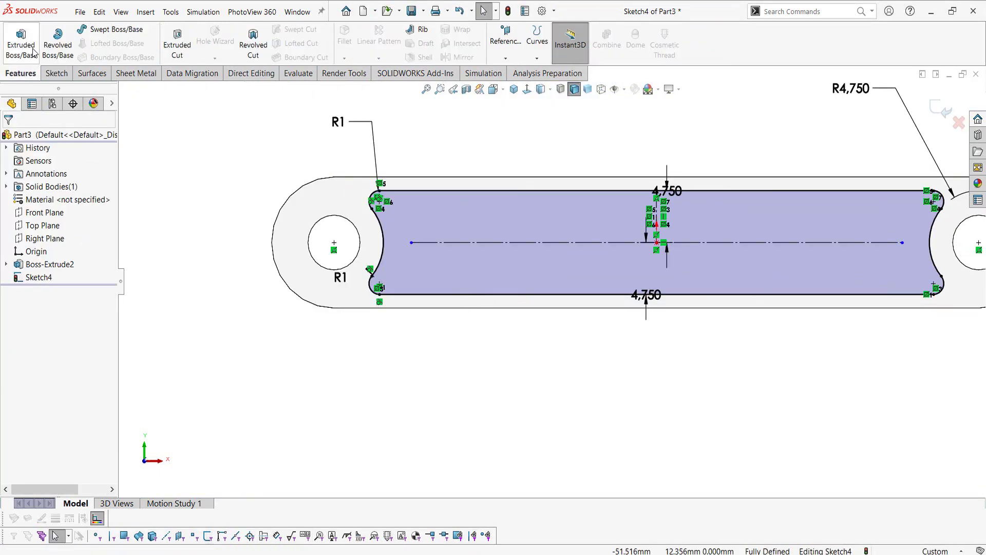
click(177, 44)
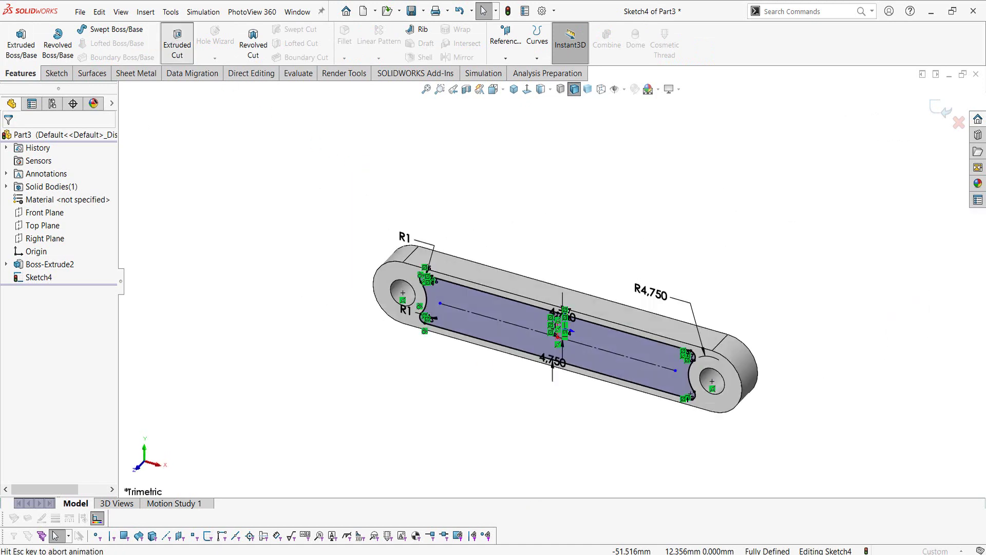
click(61, 264)
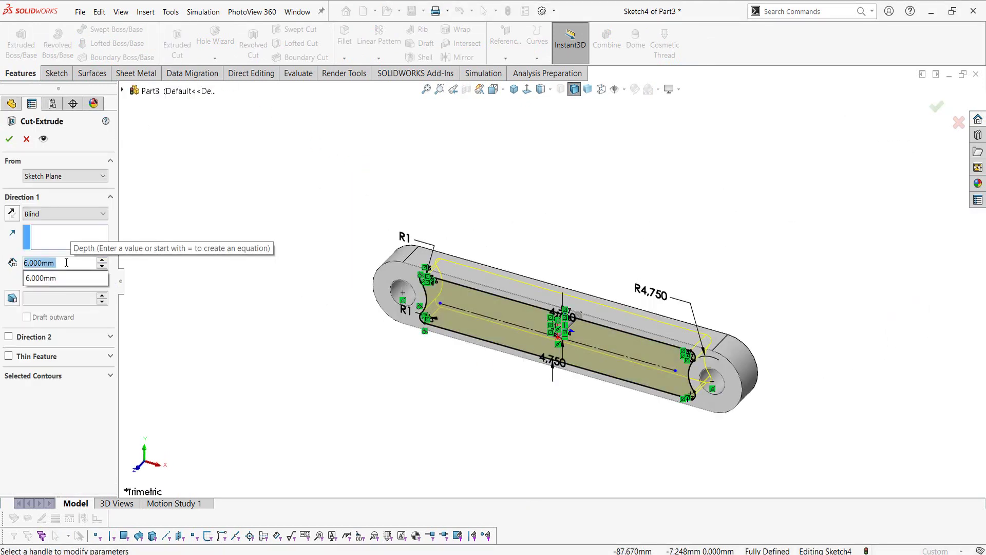
text(1.5)
key(Return)
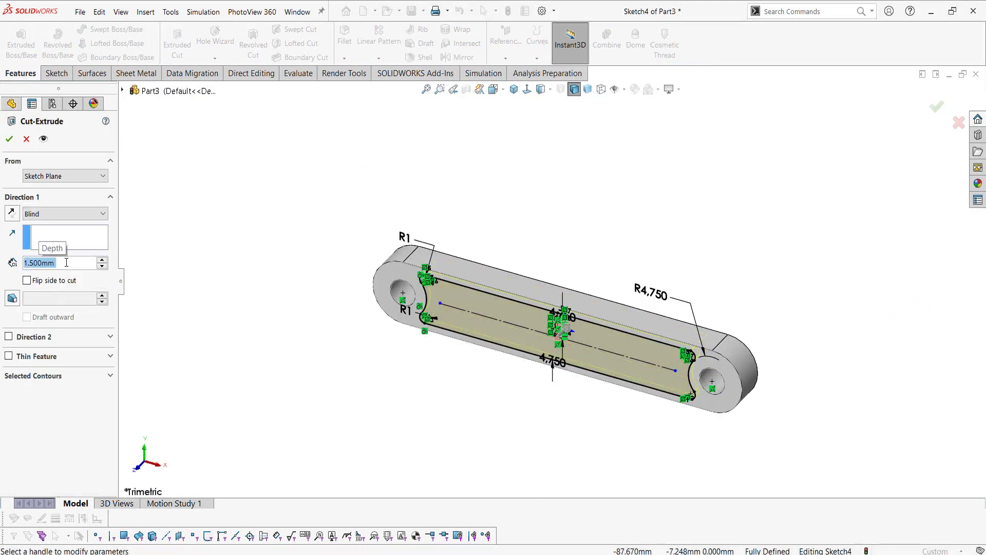
click(9, 139)
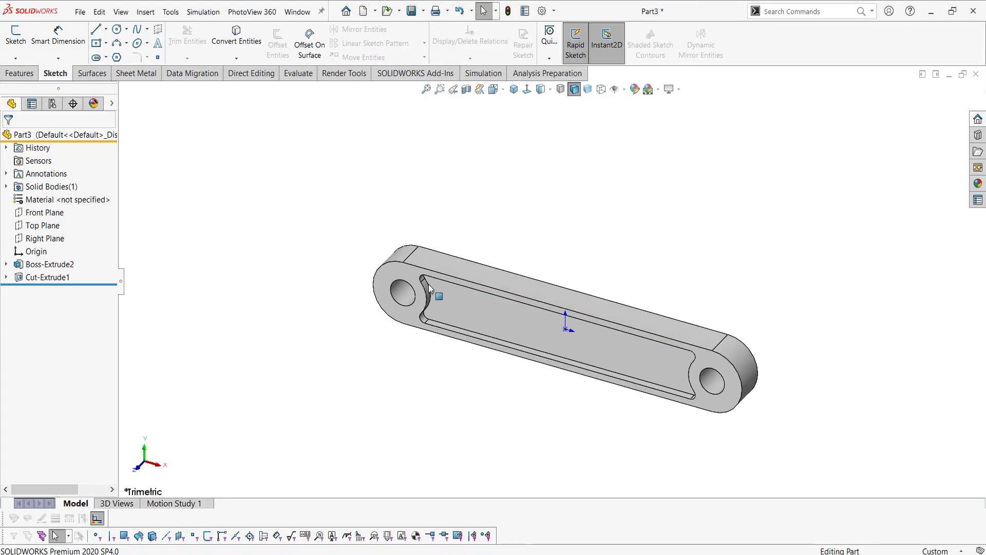
- Mirror Cut-Extrude1 about the Front Plane to pocket the opposite face
click(442, 294)
click(427, 160)
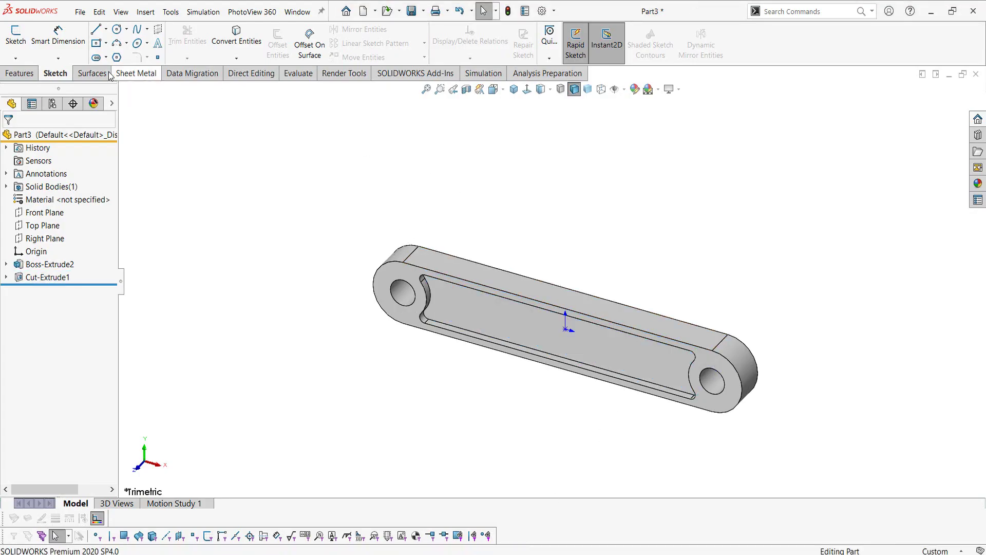
click(26, 74)
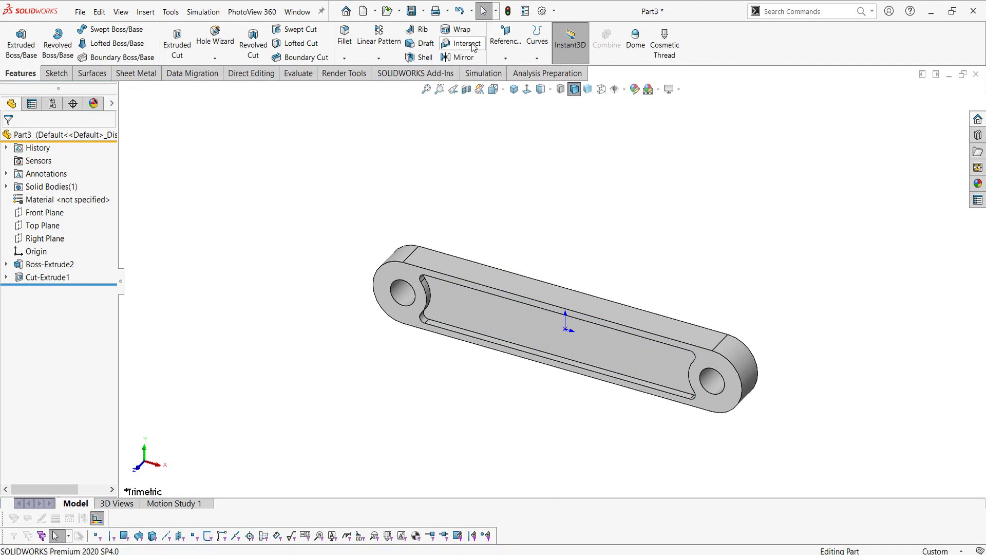
click(459, 57)
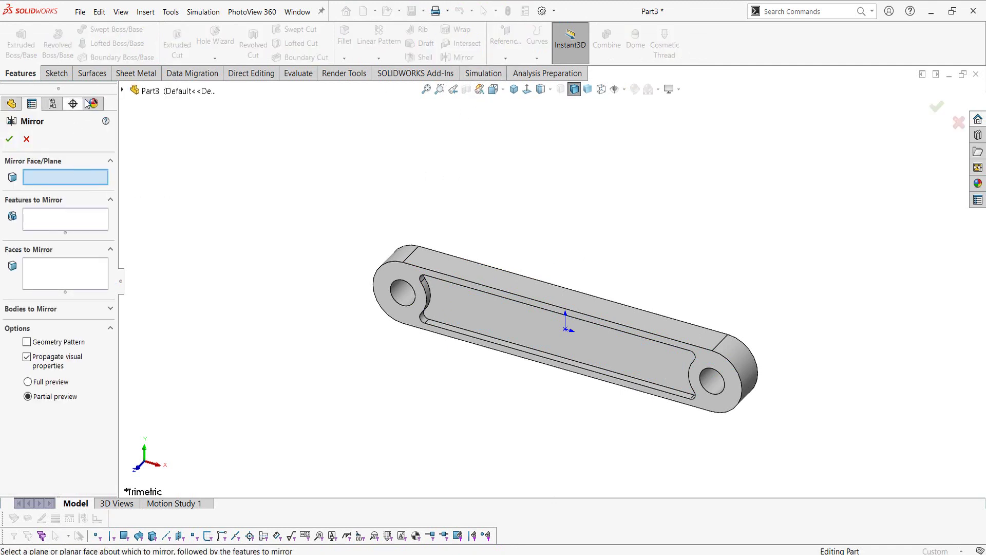
click(122, 91)
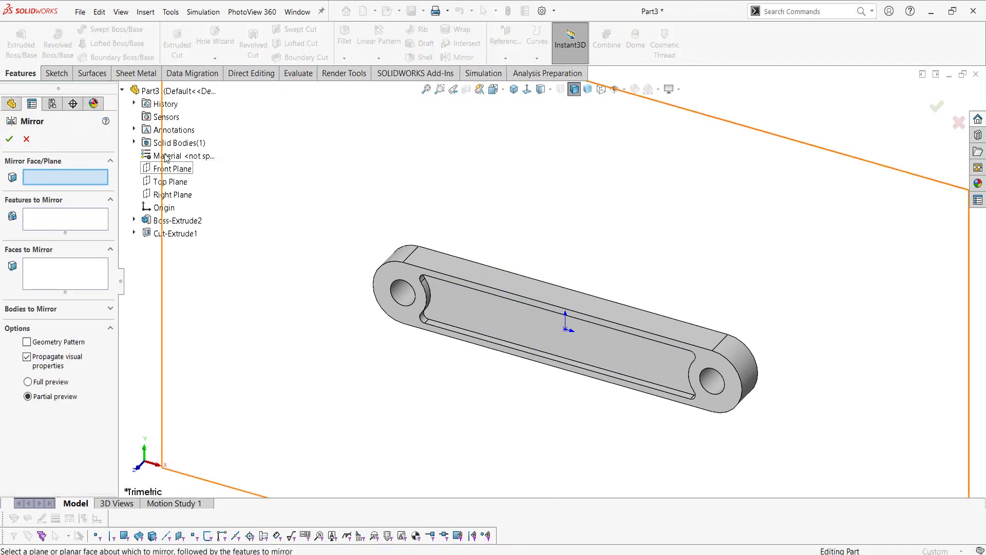
click(163, 175)
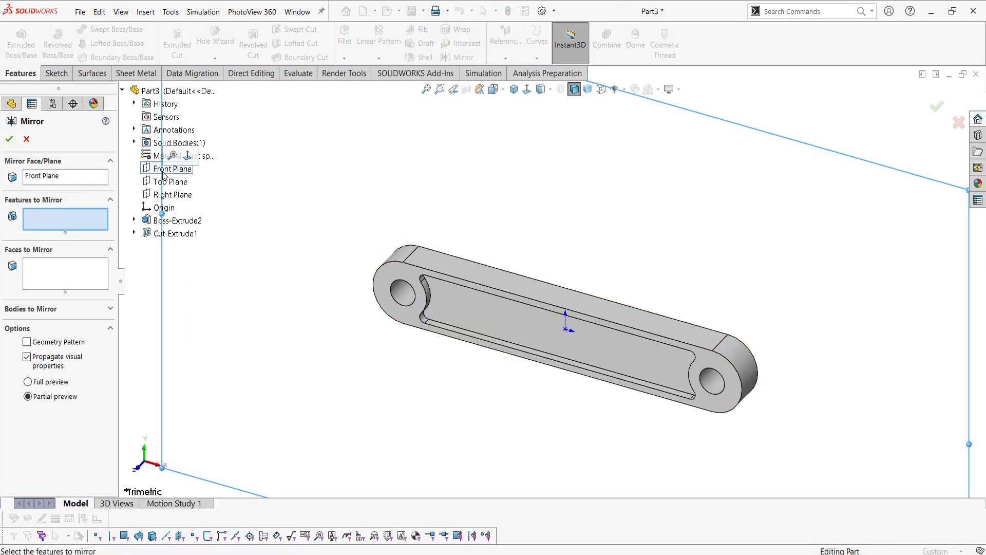
click(158, 236)
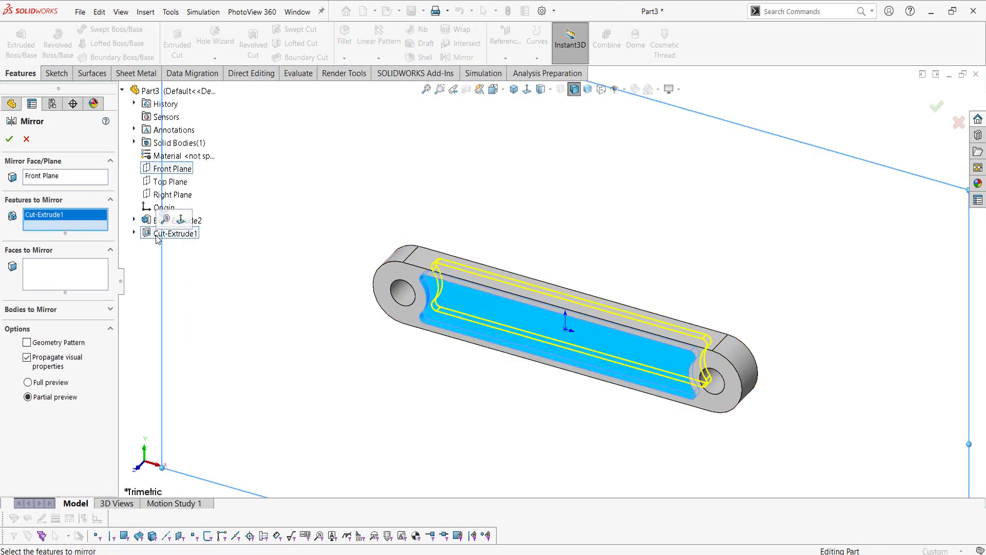
click(10, 138)
mouse_move(38, 289)
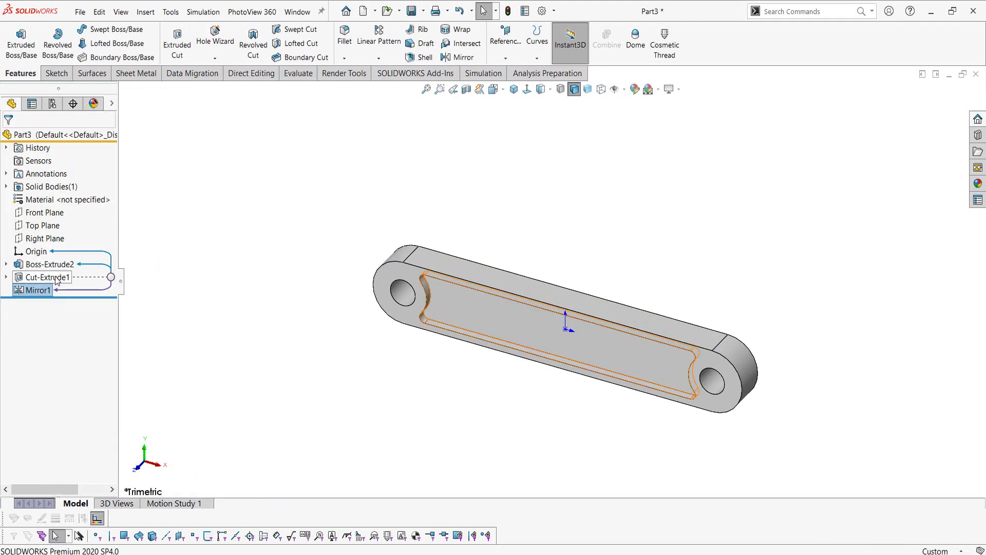
- Start a new sketch on the pocket floor face
click(208, 225)
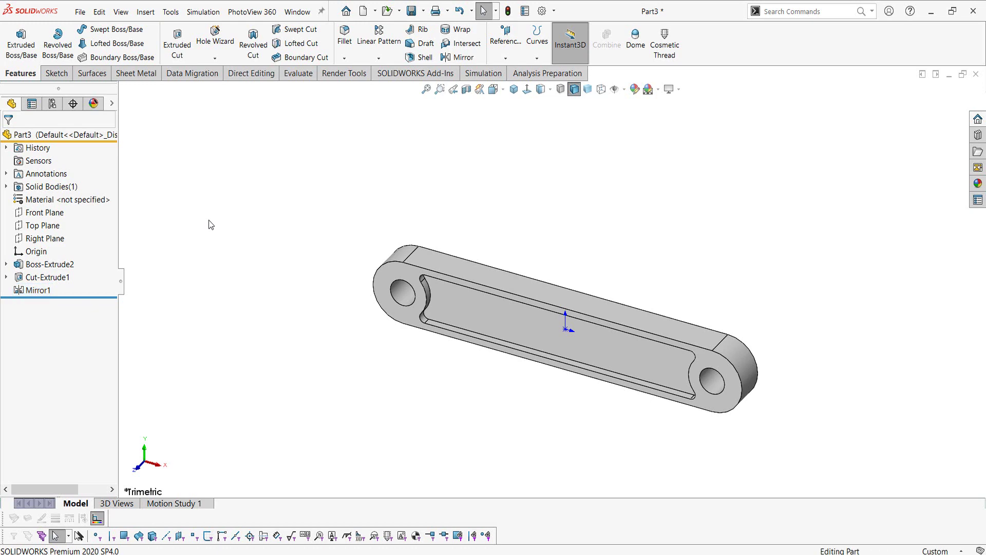
click(473, 316)
click(515, 285)
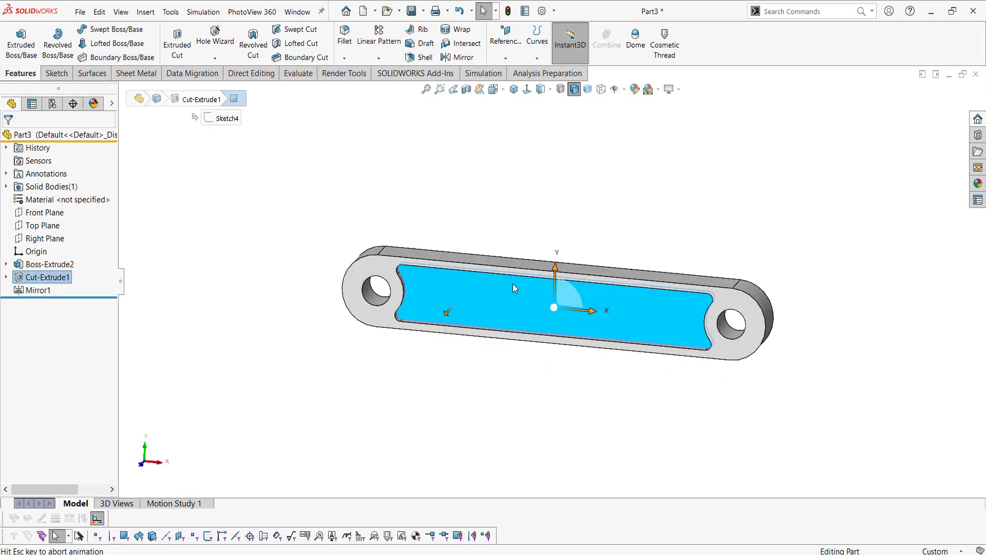
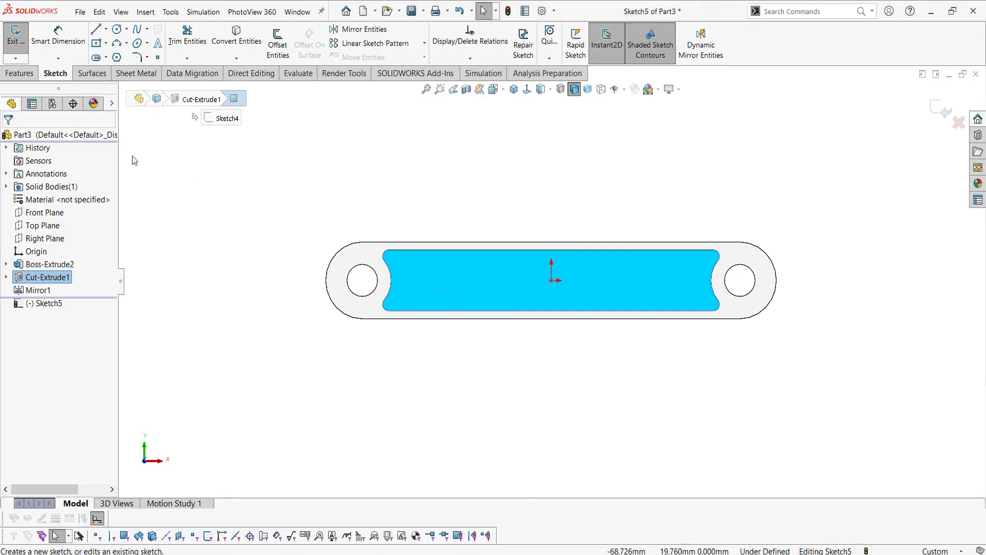
- Draw a circle inside the slot and dimension its diameter to 6 mm
click(117, 29)
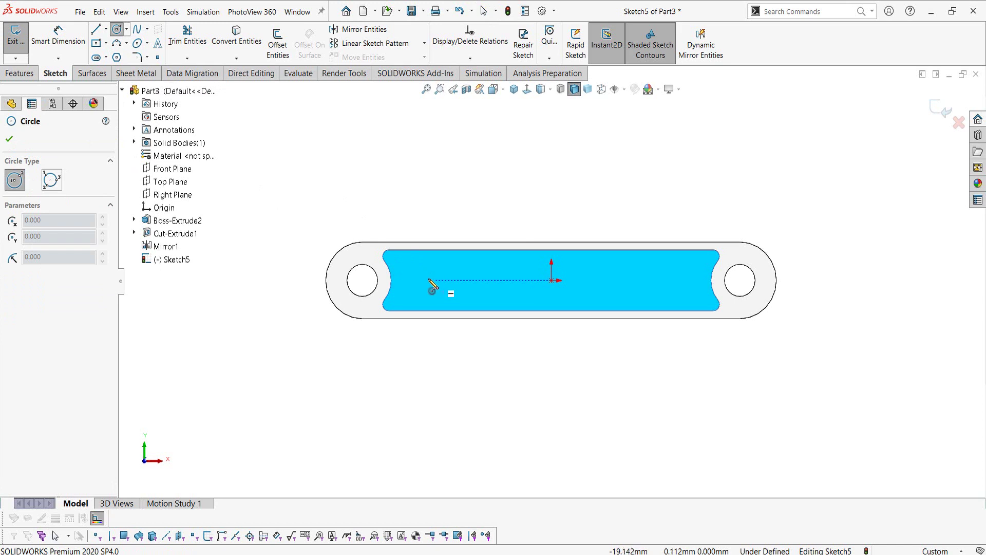
click(419, 280)
click(438, 290)
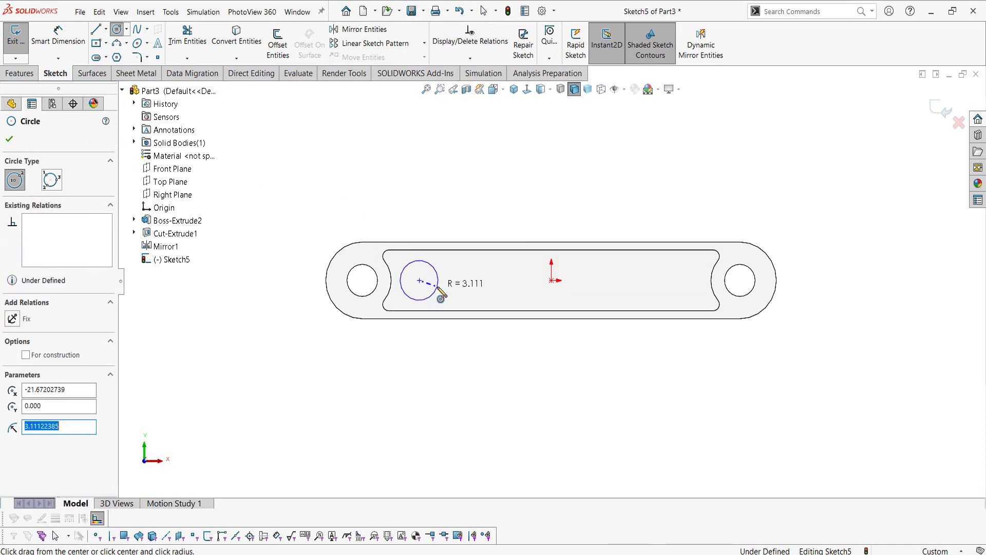
key(Escape)
right_drag(415, 208, 424, 144)
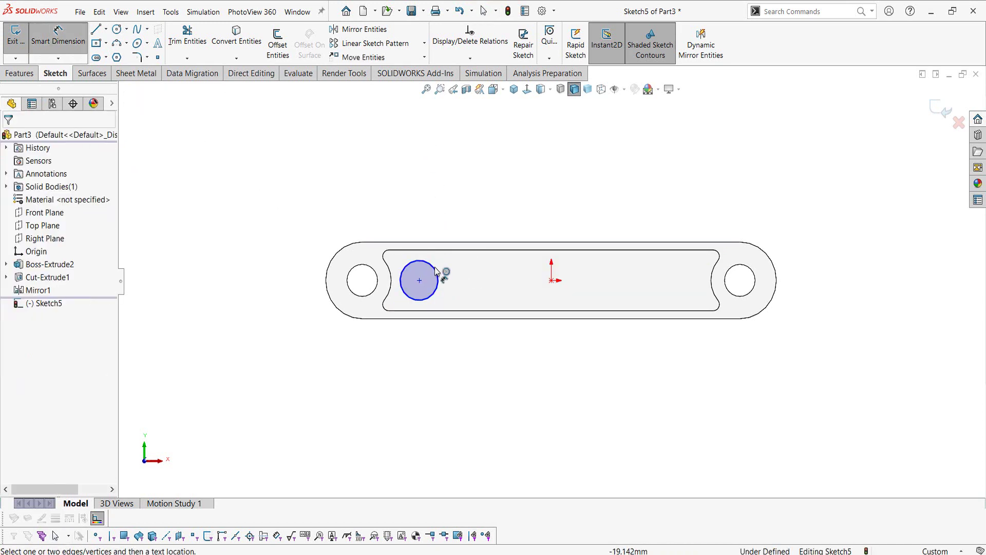
click(454, 201)
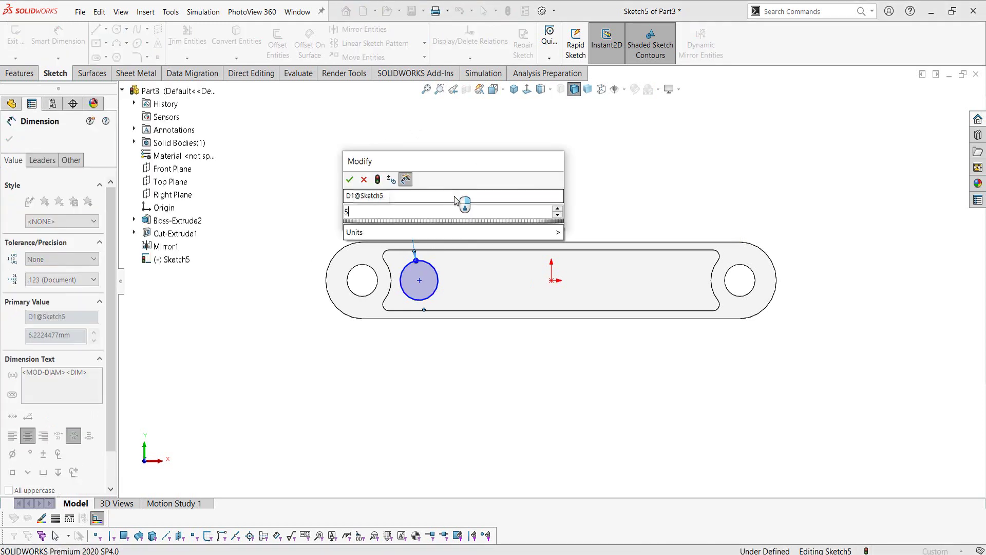
text(5)
key(BackSpace)
key(Return)
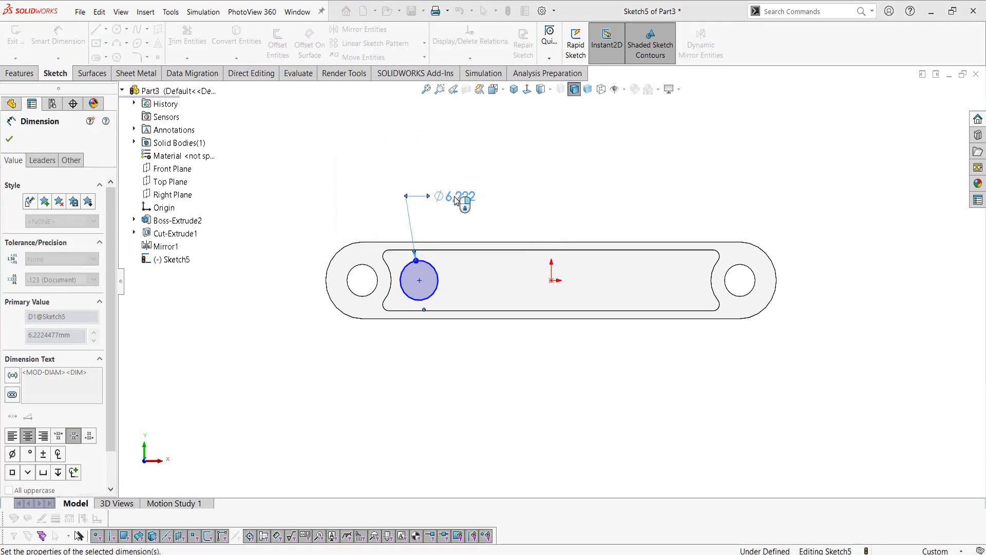
key(Escape)
key(Escape)
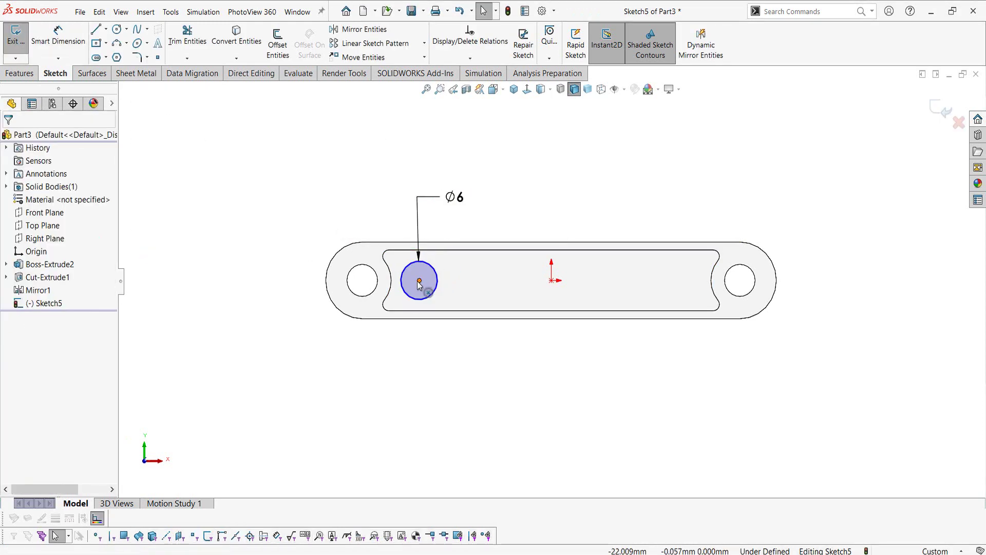
- Add a Horizontal relation between the circle's centre and the sketch origin
click(419, 280)
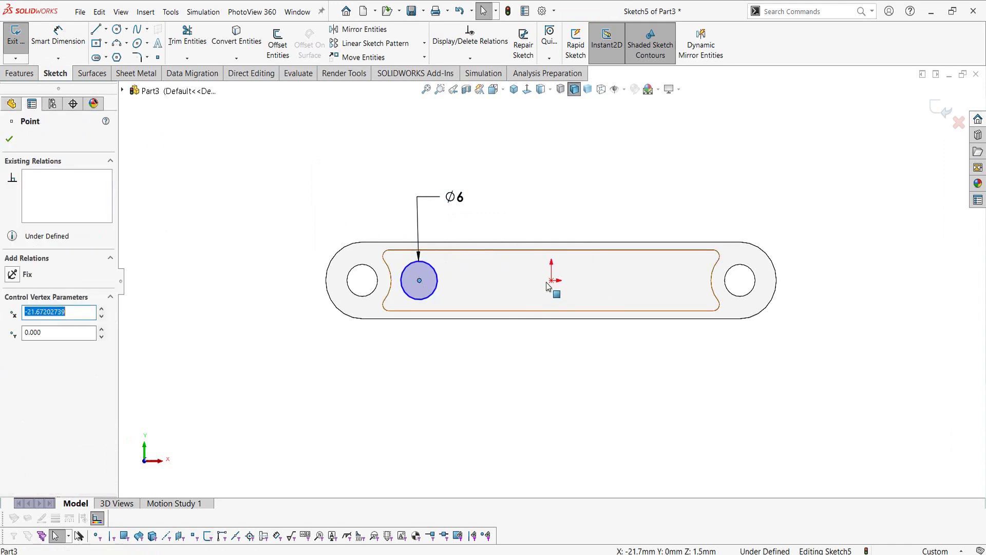
ctrl+click(551, 280)
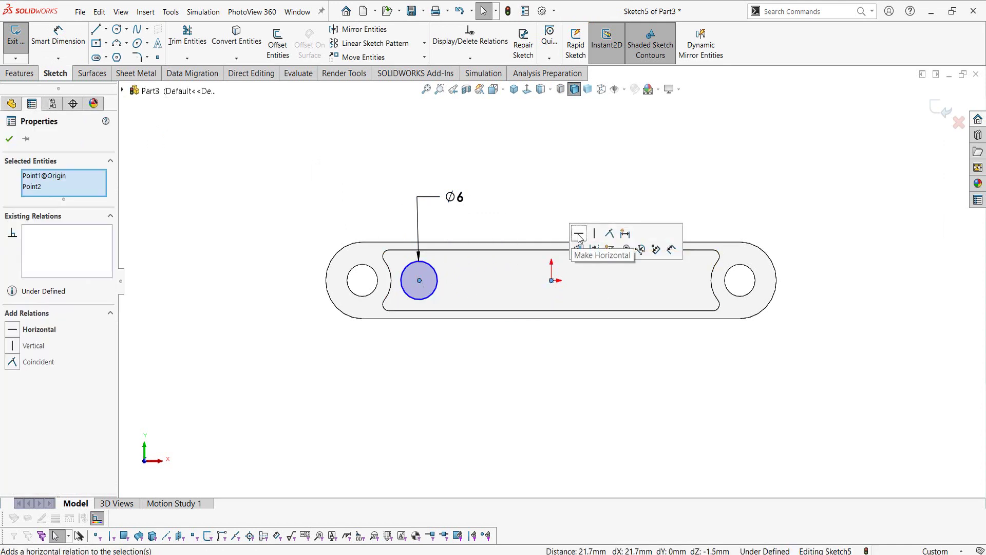
click(578, 234)
click(503, 200)
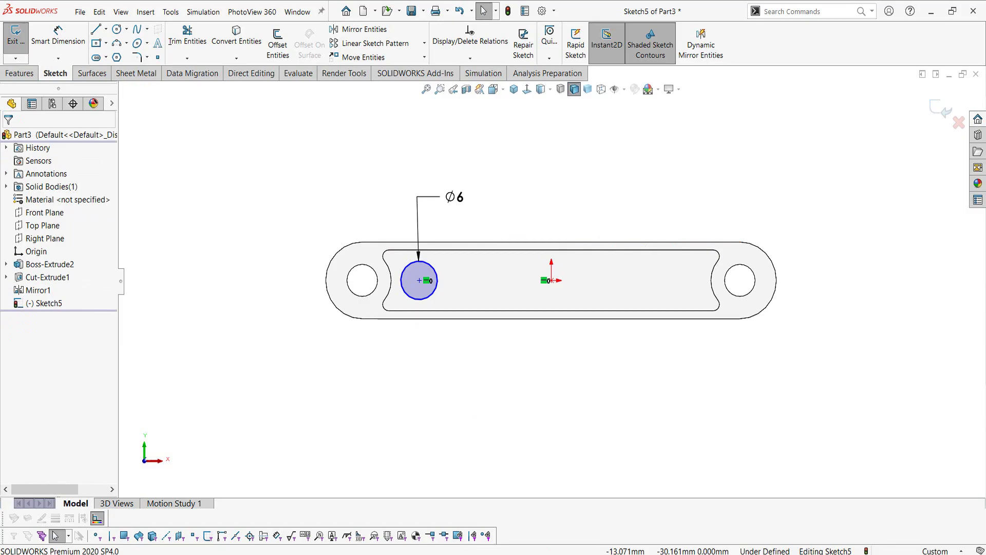
key(alt+Tab)
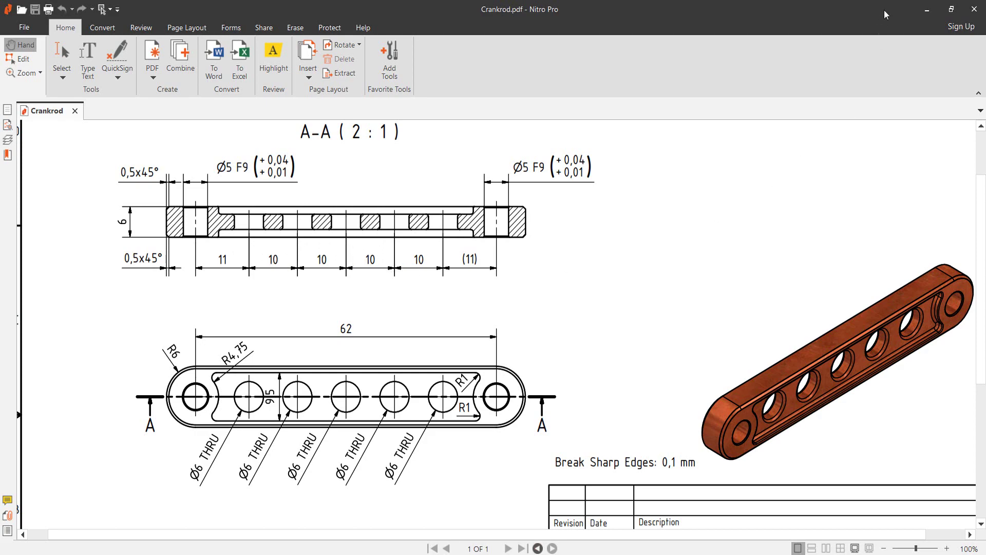
- Read the hole spacing (11, then 10 mm) on Crankrod.pdf, then minimize Nitro Pro
click(927, 9)
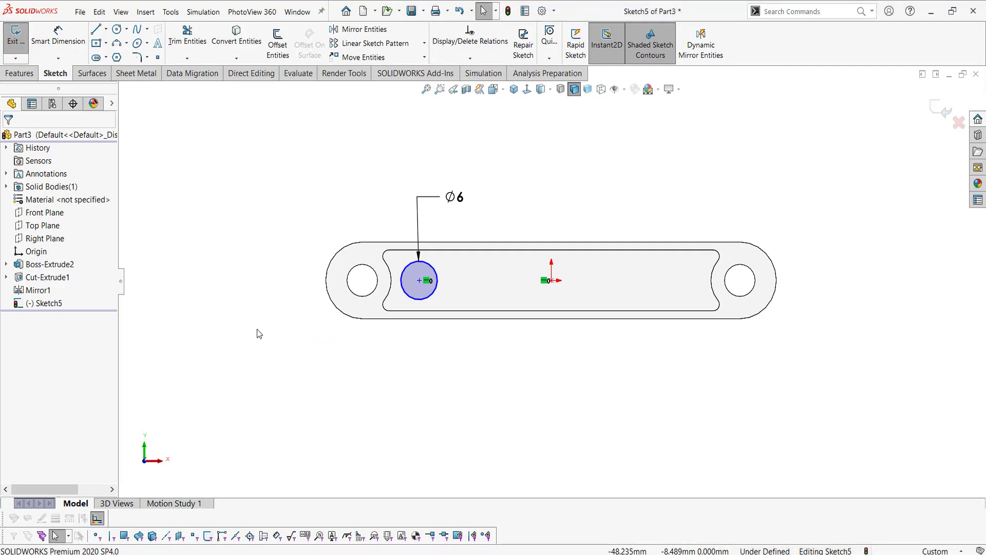
- Dimension the circle's centre 11 mm from the left end hole's centre
key(d)
click(419, 280)
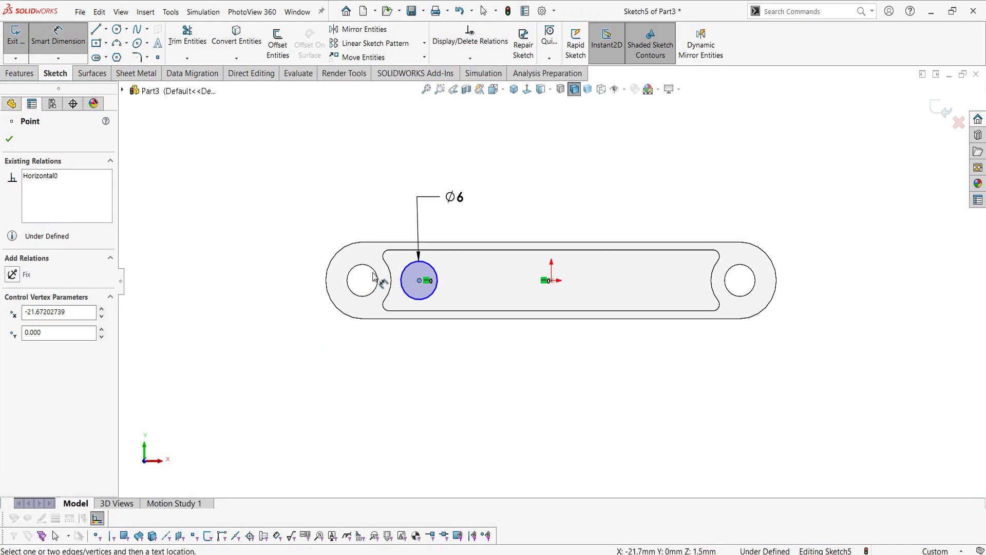
click(376, 278)
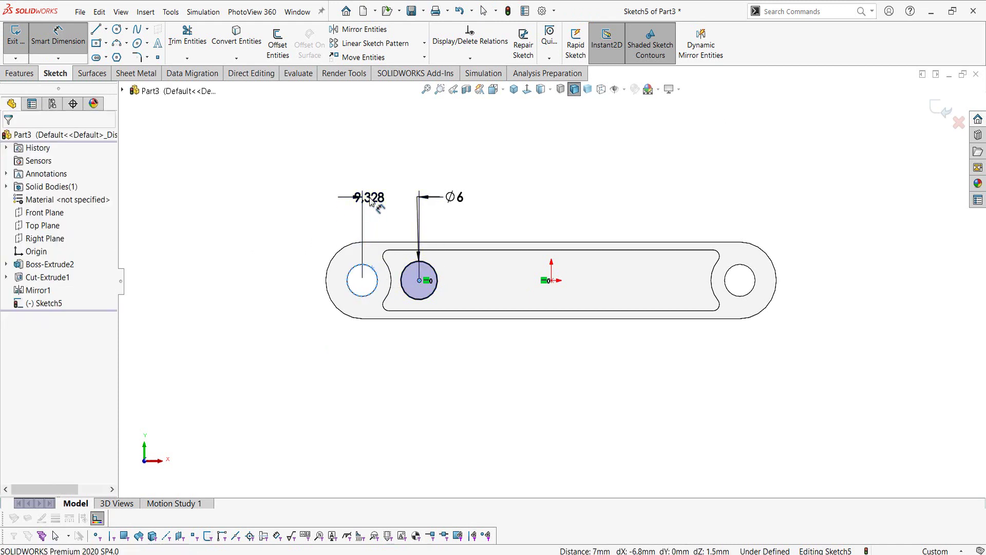
click(369, 199)
text(11)
key(Return)
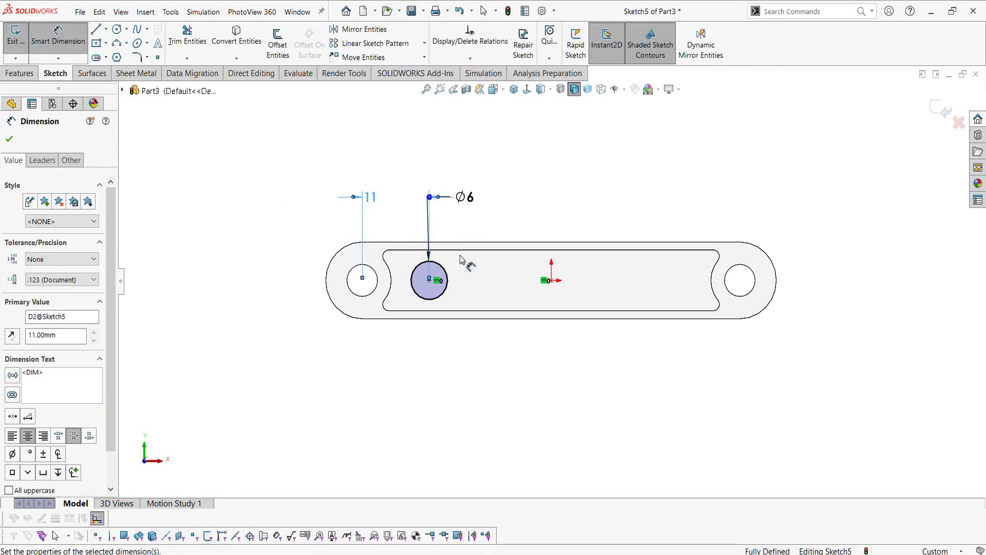
key(Escape)
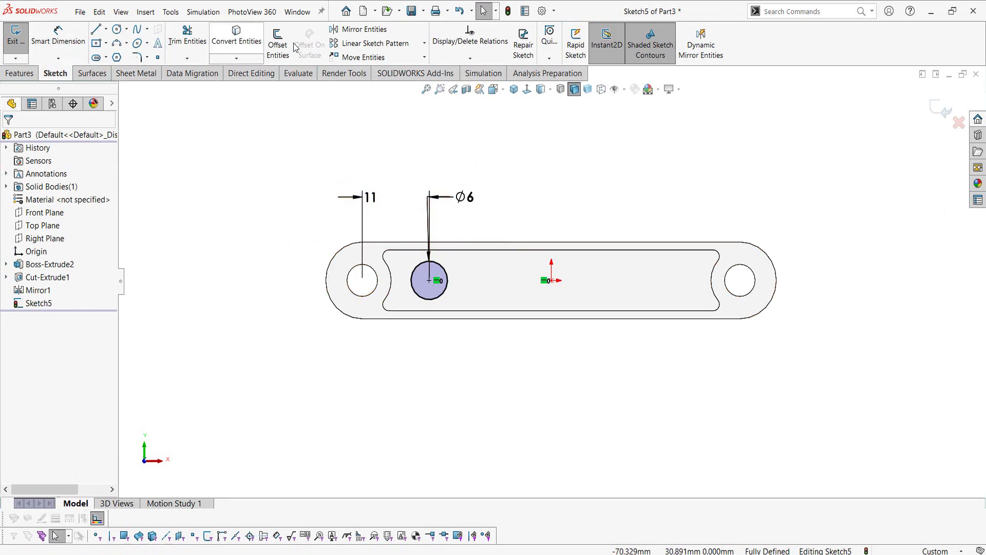
- Linear-pattern the Ø6 circle along the slot's top edge: 5 instances, 10 mm apart, rightward
click(404, 45)
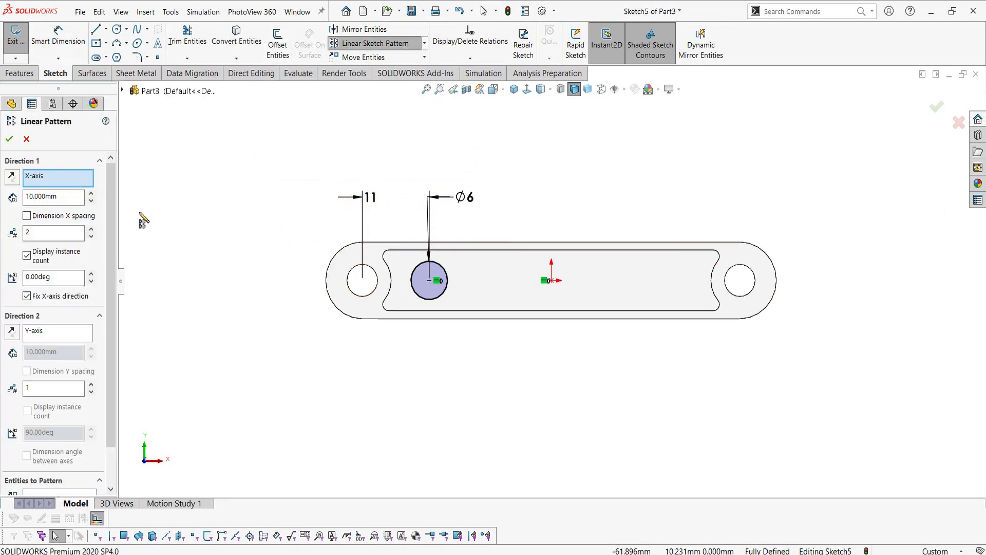
right_click(69, 185)
click(98, 186)
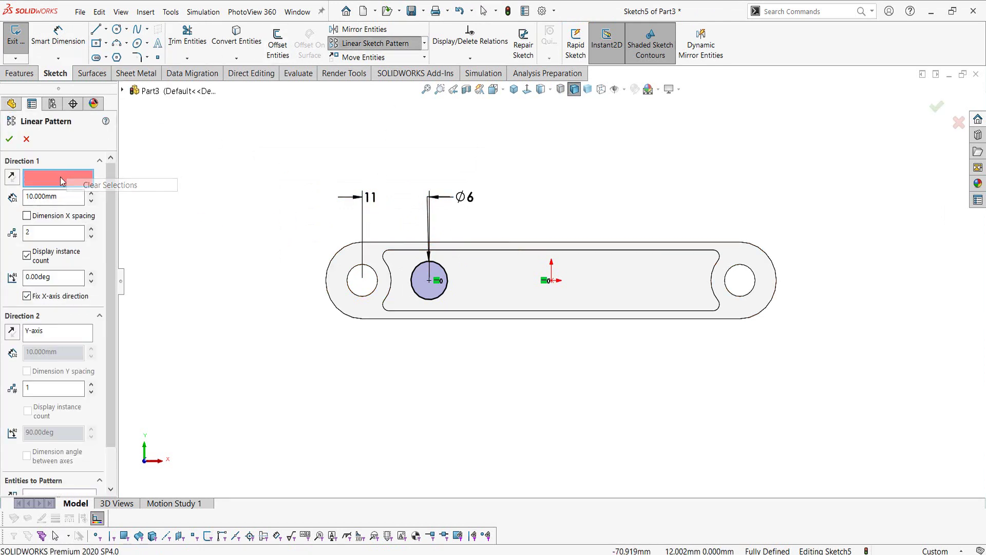
click(493, 255)
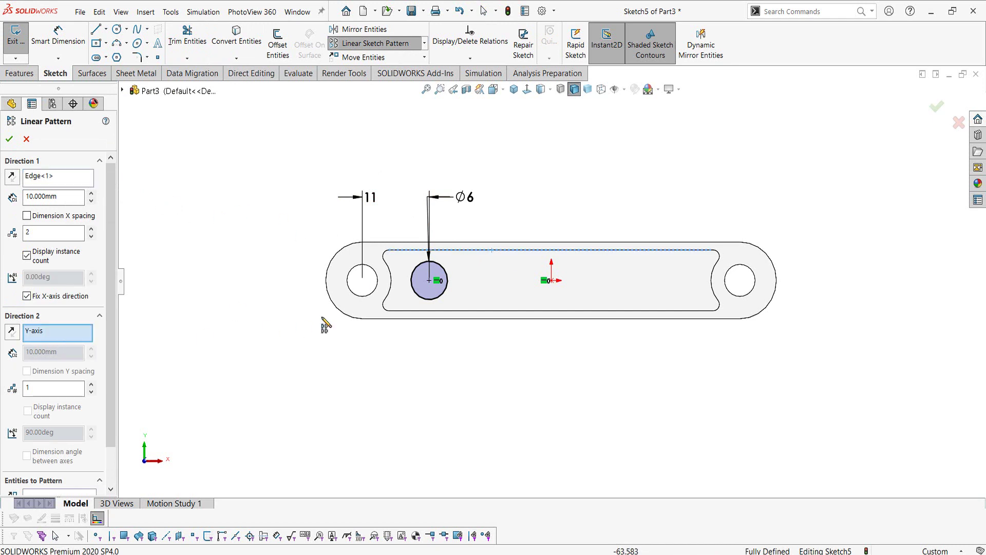
scroll(493, 262, down, 3)
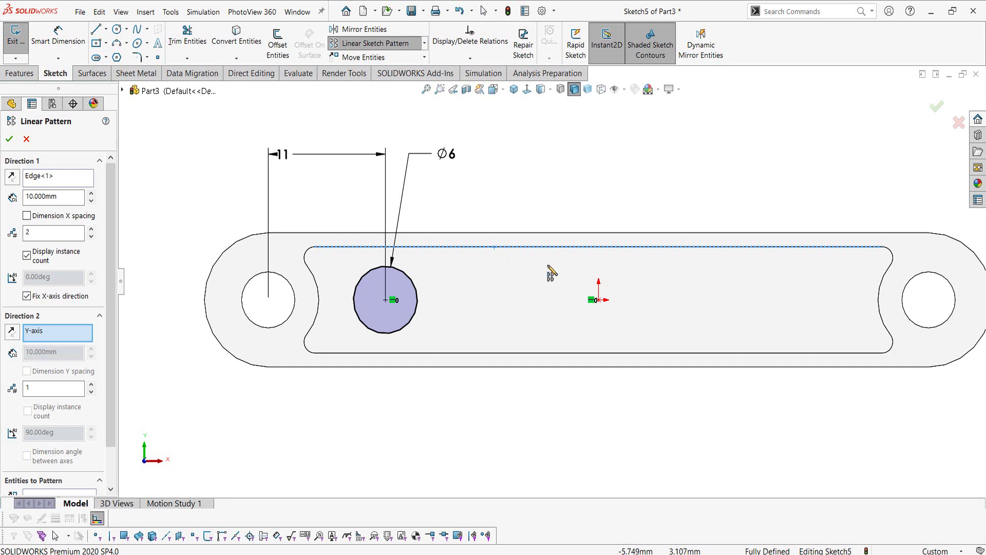
click(24, 196)
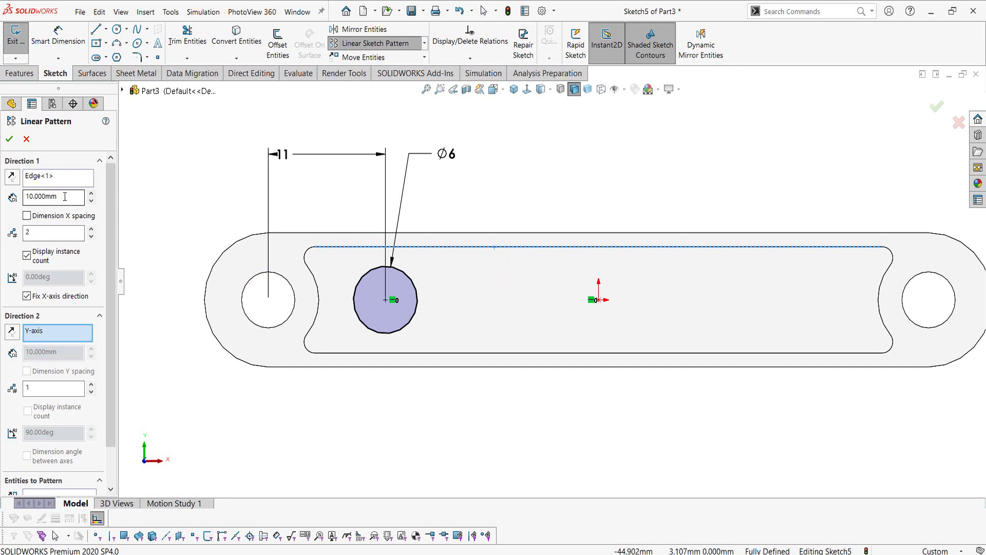
click(26, 231)
text(5)
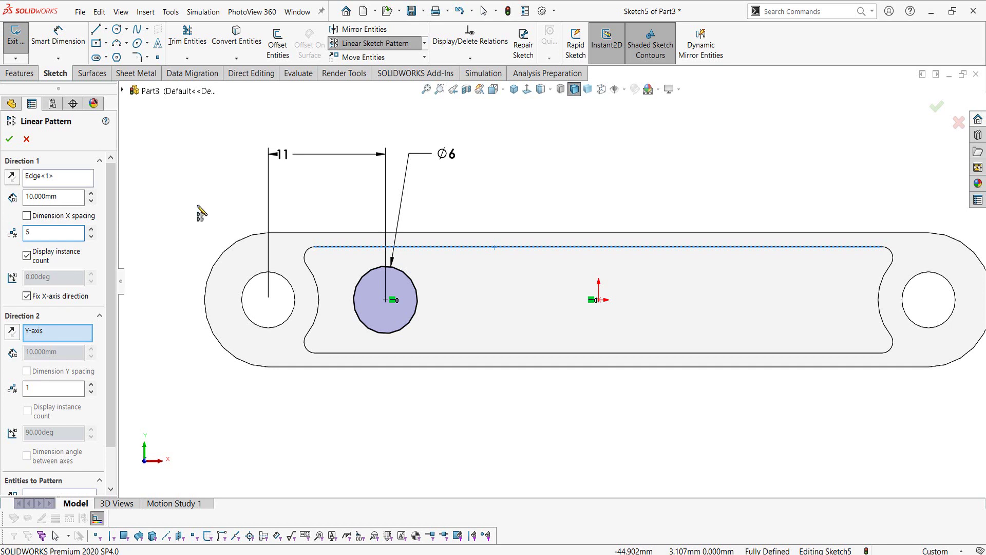
key(f)
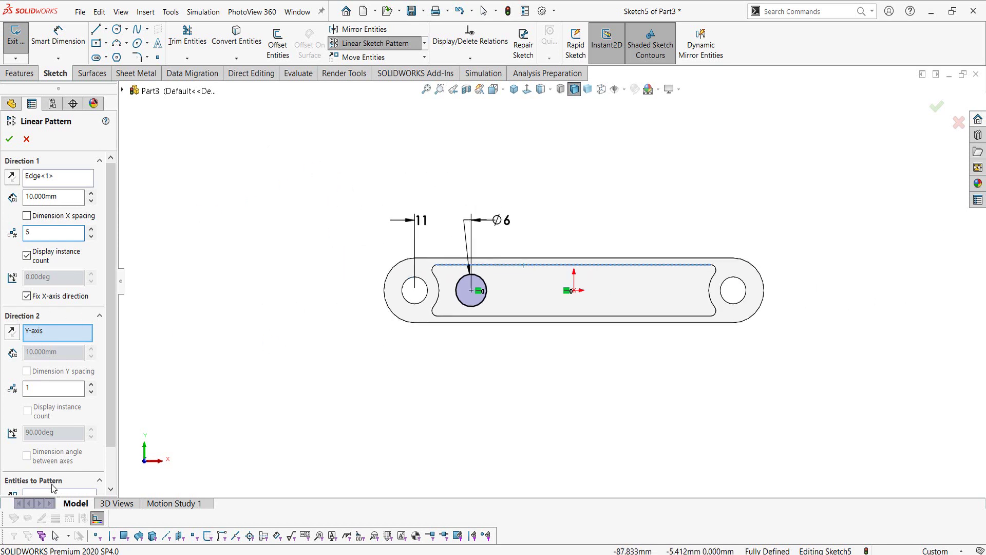
click(69, 492)
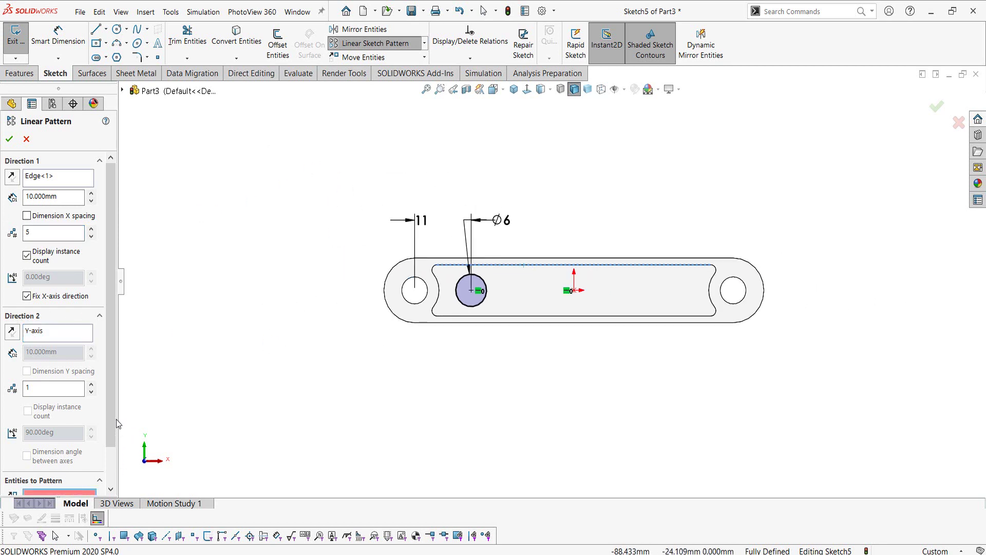
click(484, 289)
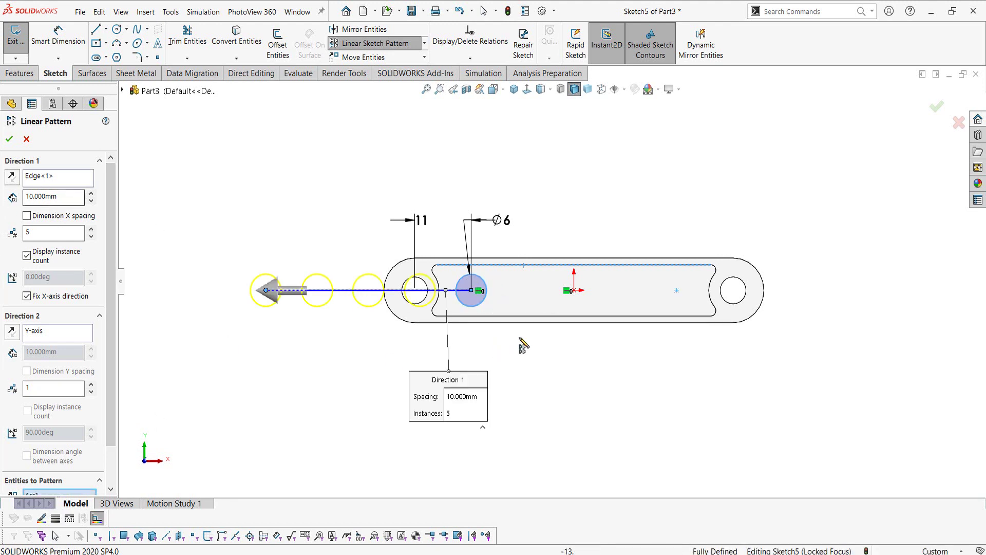
click(12, 176)
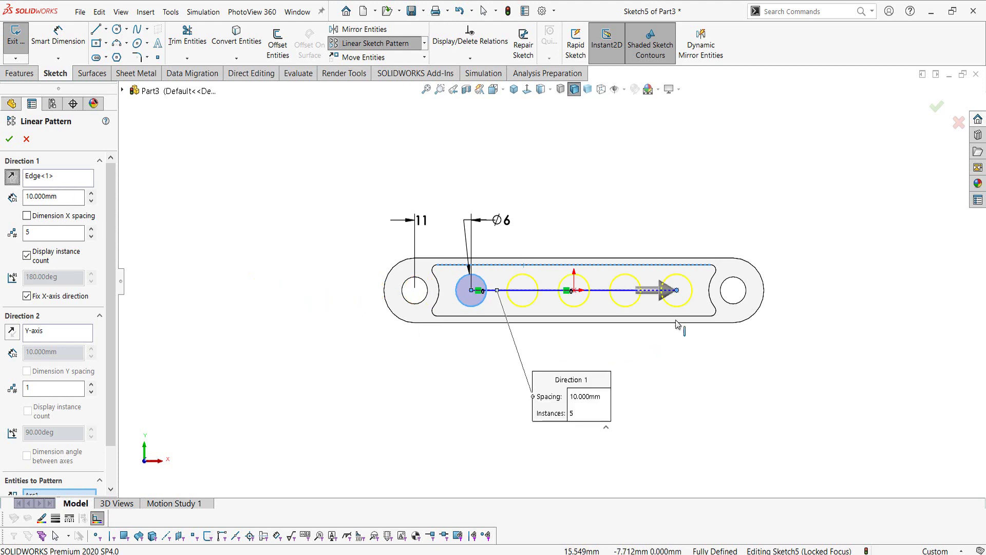
click(9, 140)
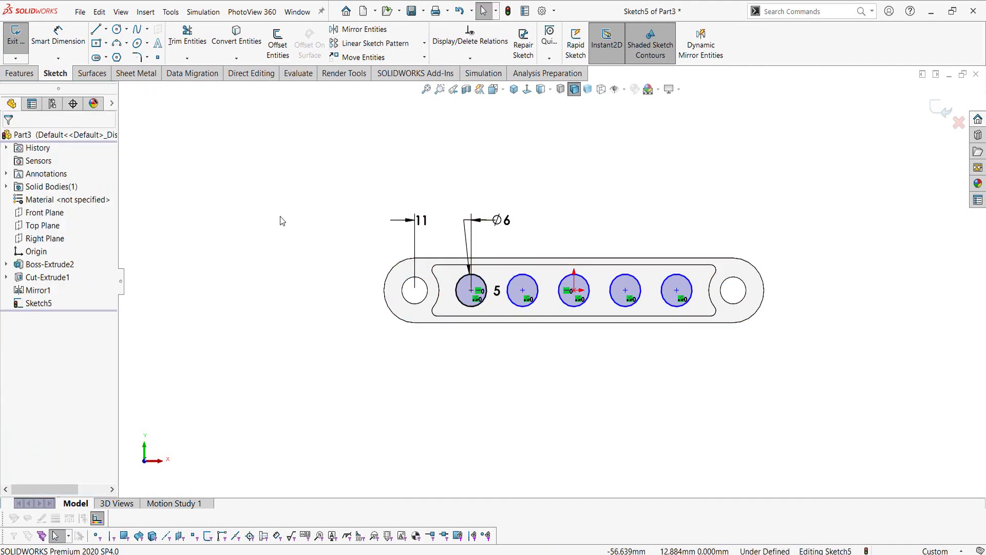
- Fully define the sketch with Calculate, which adds the 17,399 dimension
right_drag(282, 222, 249, 182)
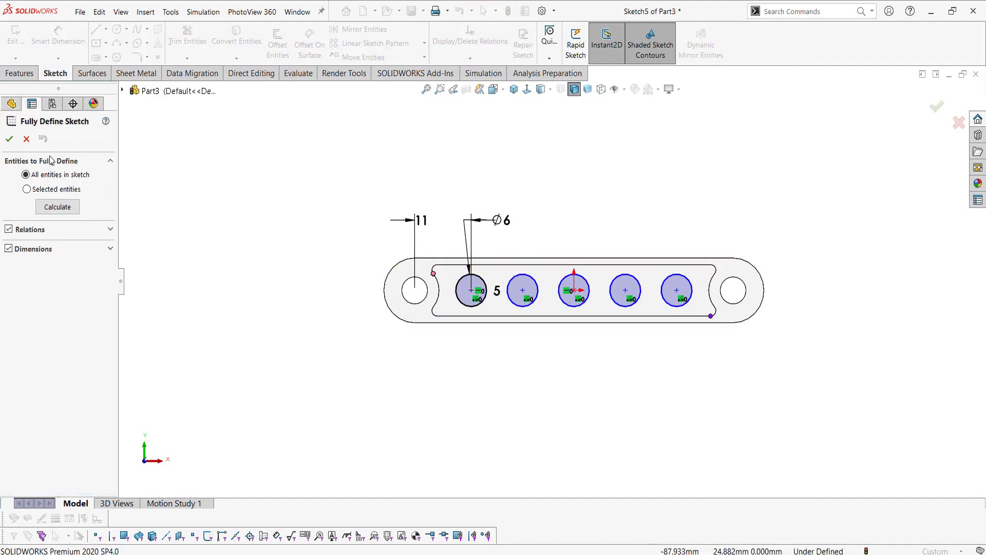
click(58, 206)
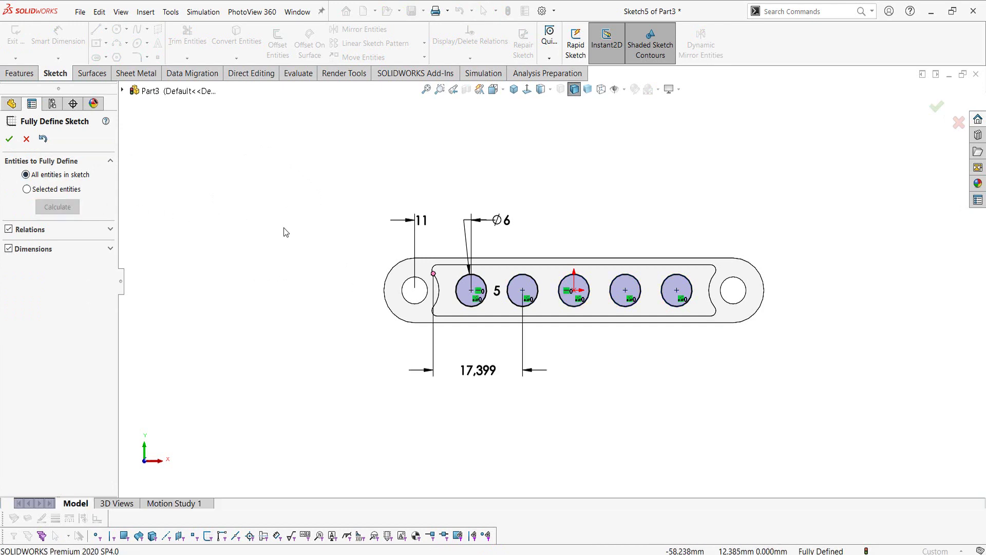
click(8, 139)
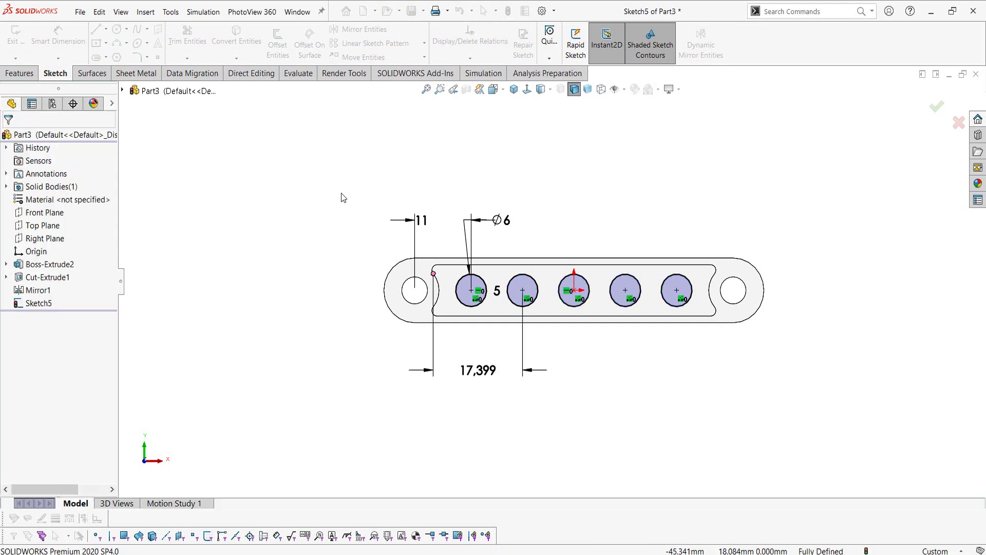
- Extruded-cut the five Ø6 circles Through All the rod's slotted web
click(20, 77)
click(186, 56)
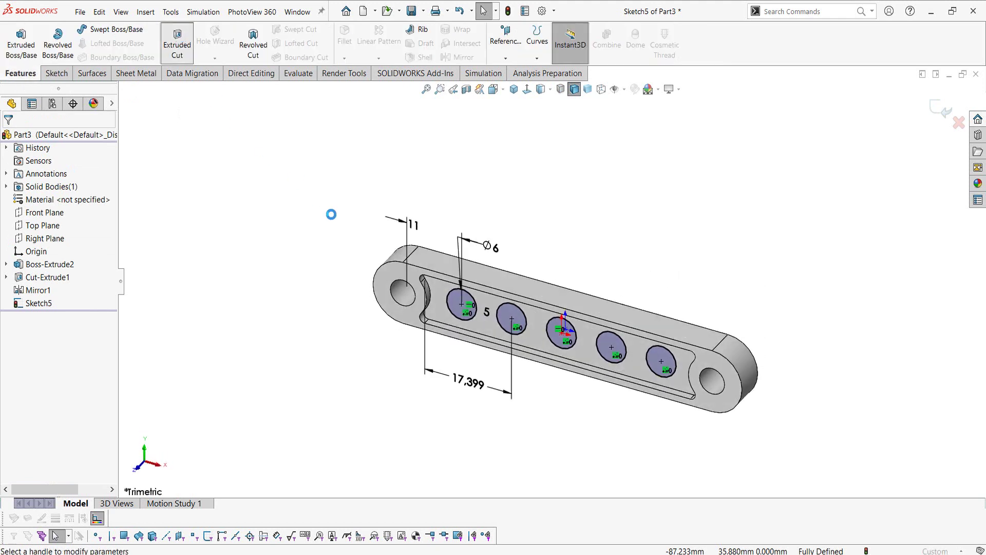
click(49, 219)
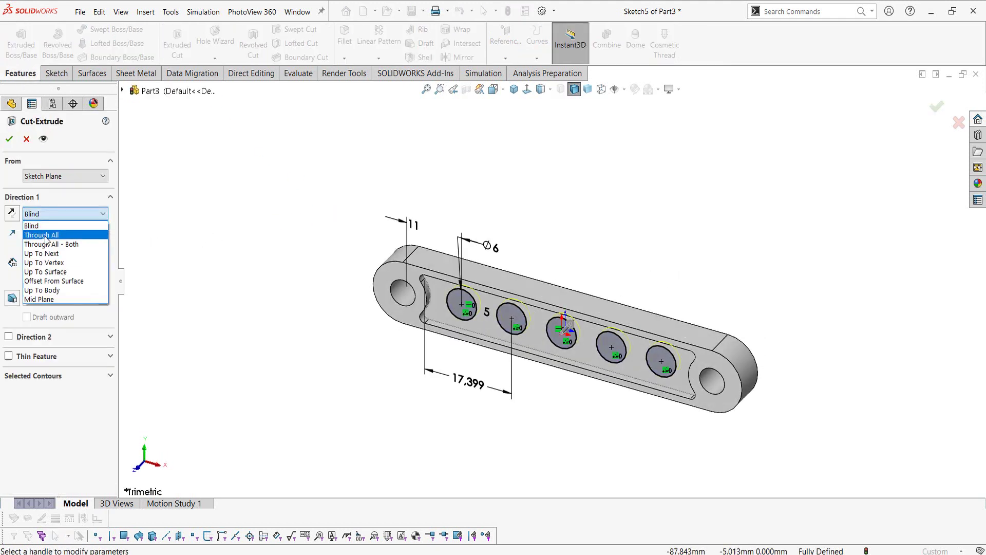
click(41, 234)
click(8, 139)
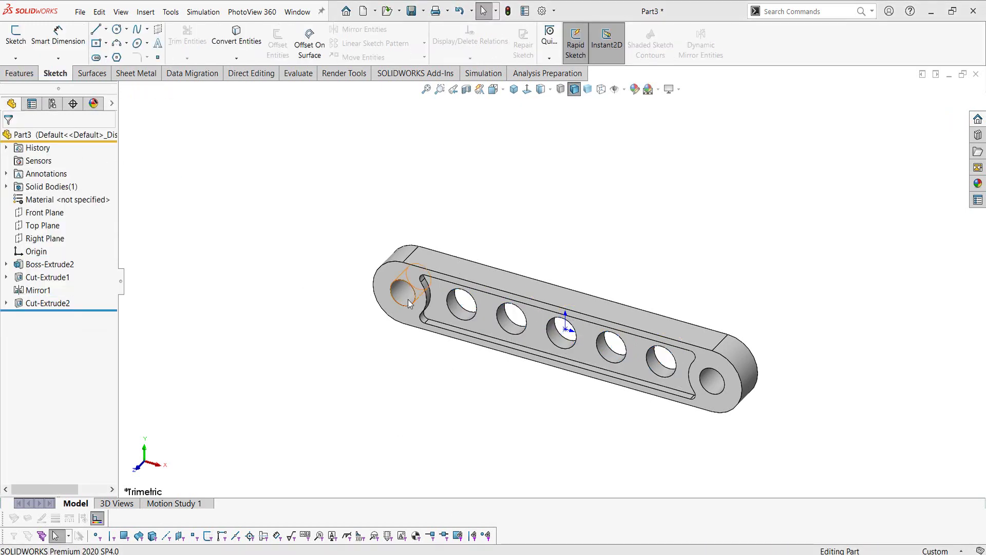
click(20, 73)
- Start a 0.5 mm × 45° chamfer and select the first two outer faces
click(344, 58)
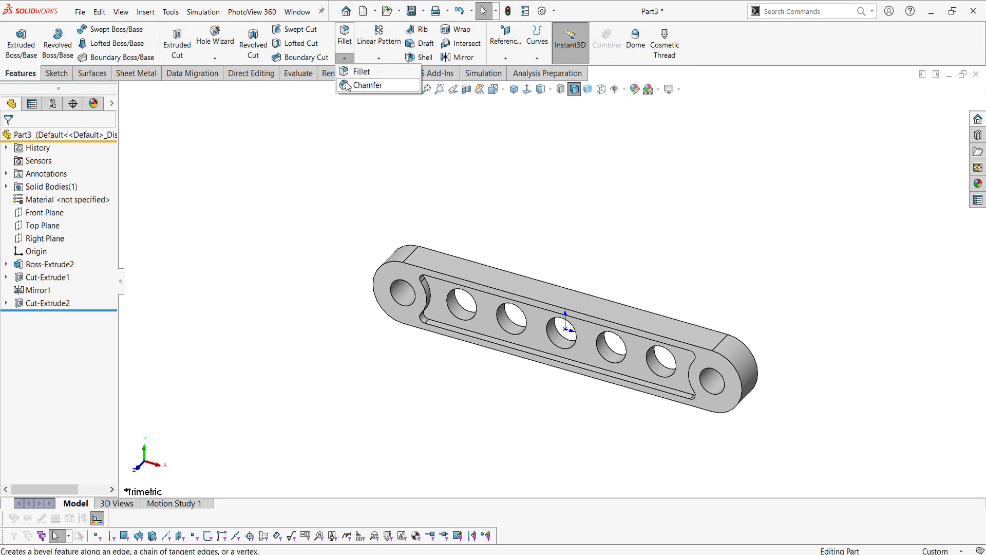
click(366, 85)
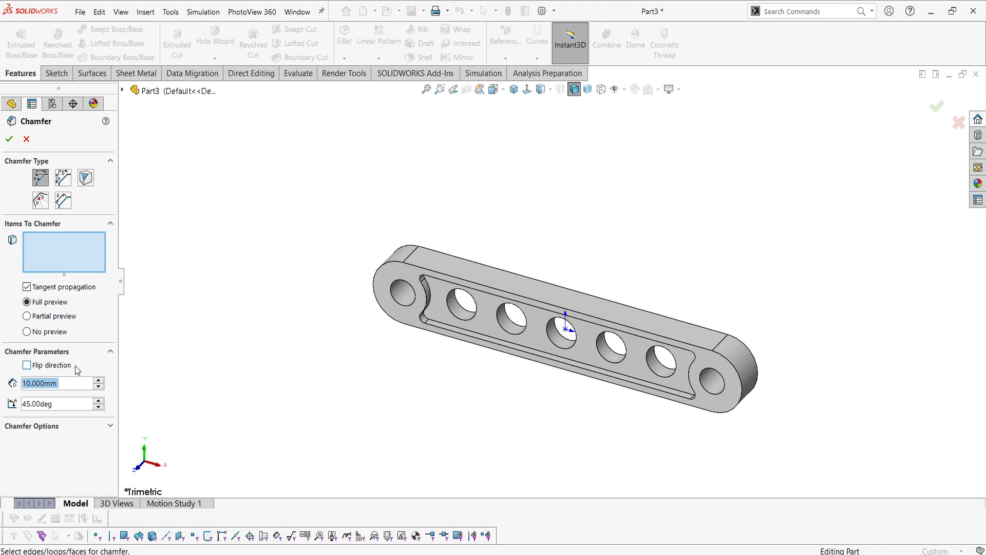
text(0.5)
key(Return)
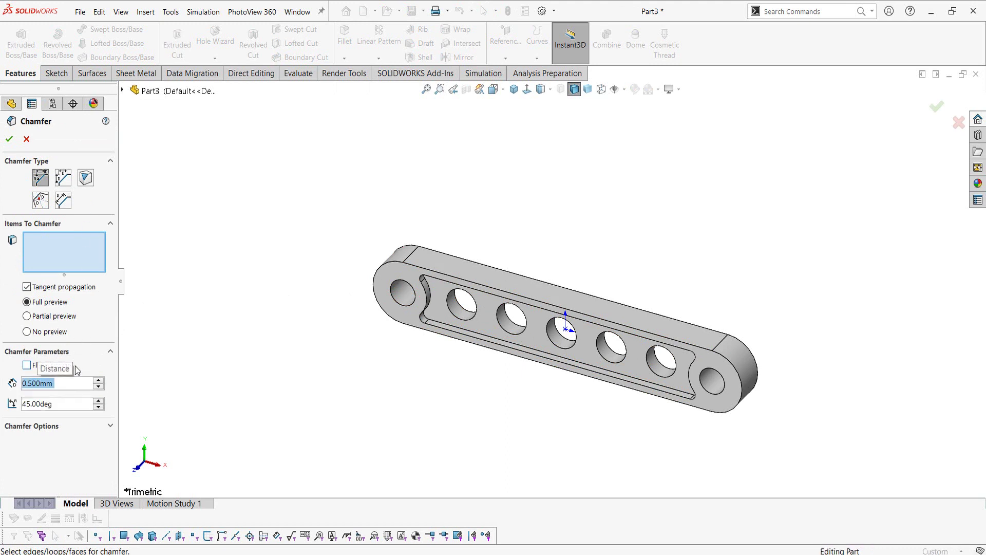
scroll(422, 272, down, 2)
scroll(415, 277, down, 2)
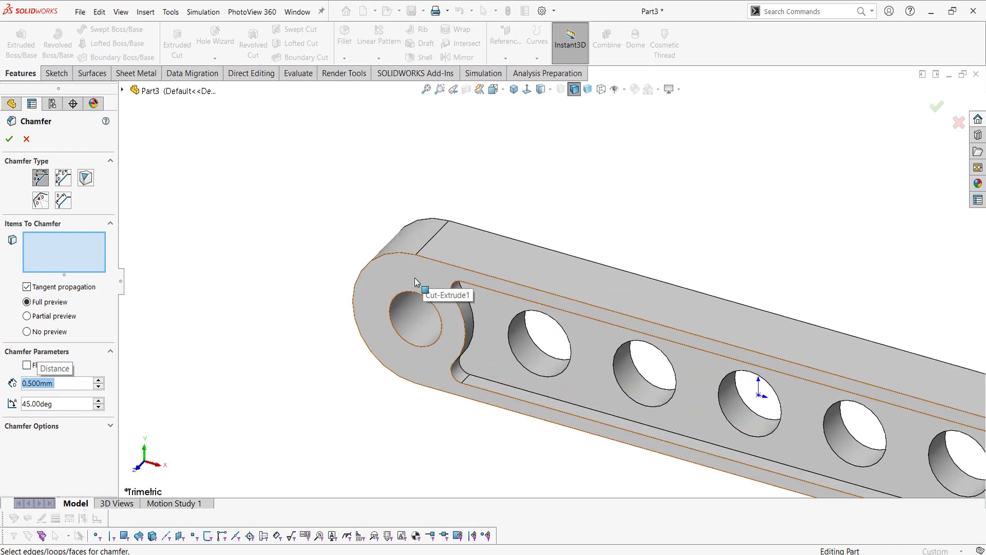
click(411, 276)
scroll(414, 280, up, 5)
mouse_move(462, 308)
middle_down()
mouse_move(527, 340)
mouse_move(511, 402)
middle_up()
scroll(518, 381, down, 2)
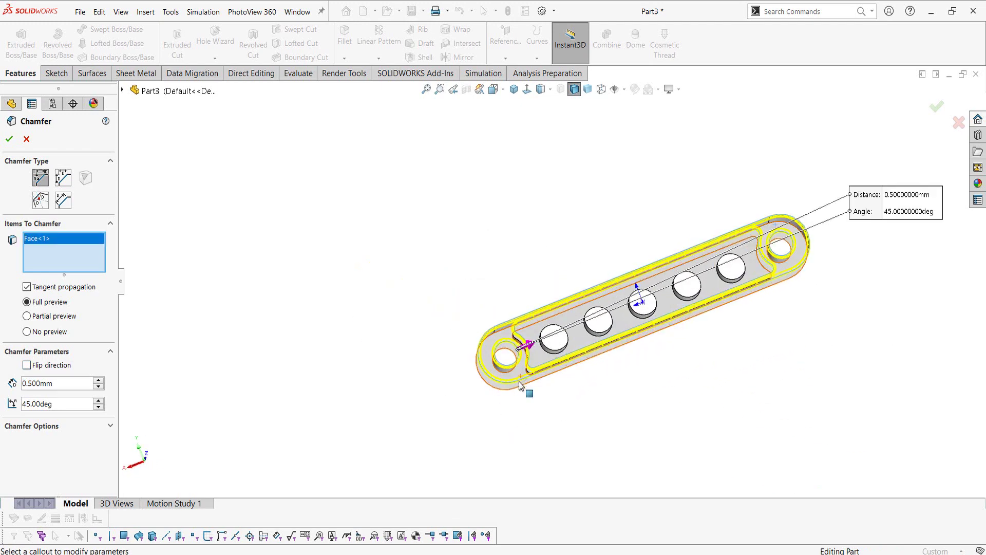
scroll(497, 336, down, 3)
click(492, 305)
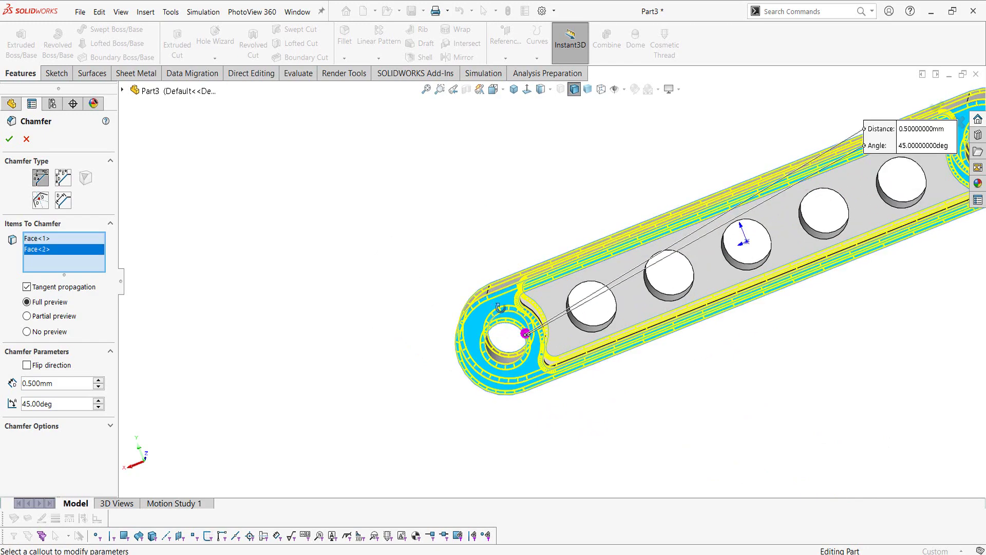
- Add a third face and the four hole surfaces, then confirm Chamfer1
mouse_move(492, 305)
middle_down()
mouse_move(631, 247)
mouse_move(708, 246)
mouse_move(704, 279)
middle_up()
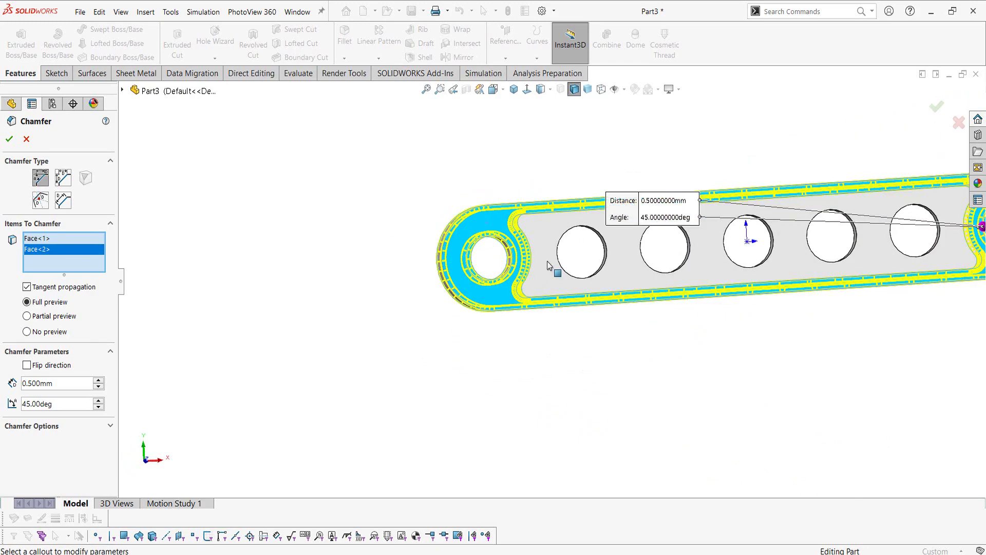
middle_drag(515, 257, 606, 241)
click(667, 259)
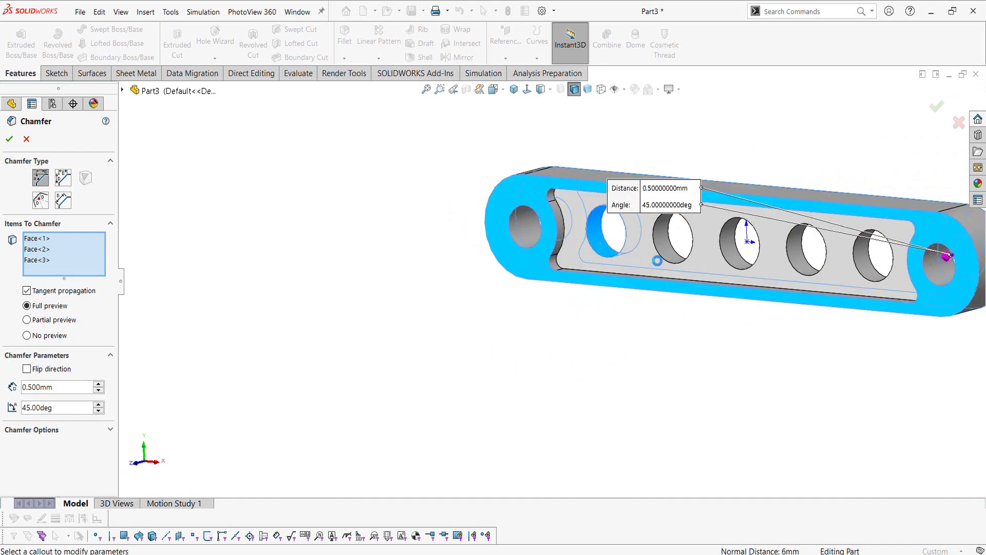
click(670, 254)
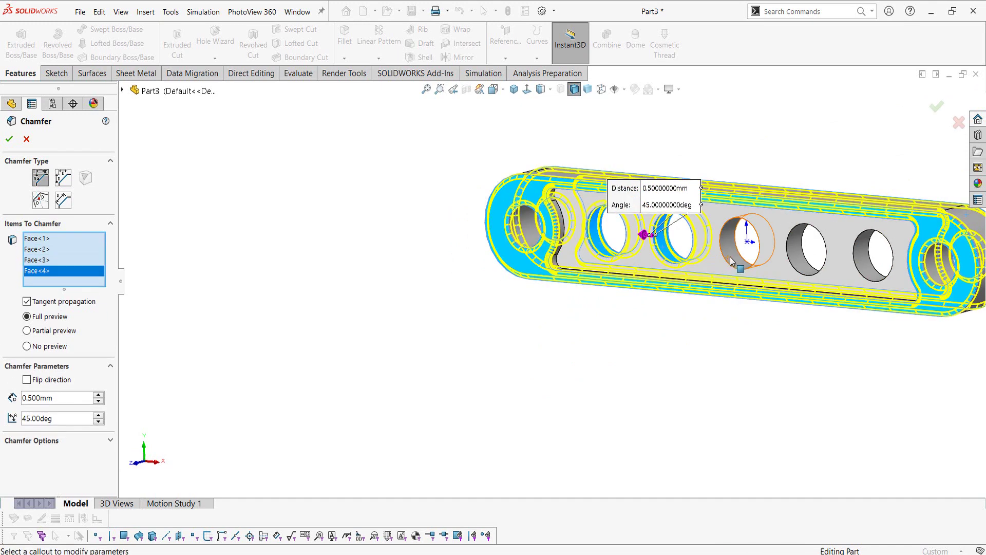
click(742, 259)
click(793, 261)
click(867, 263)
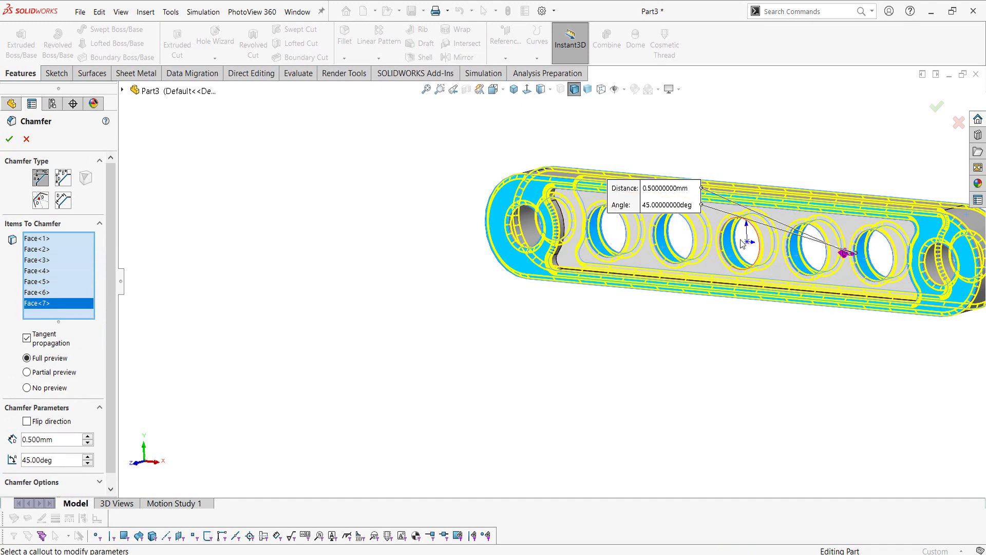
mouse_move(630, 255)
middle_down()
mouse_move(626, 249)
mouse_move(634, 252)
middle_up()
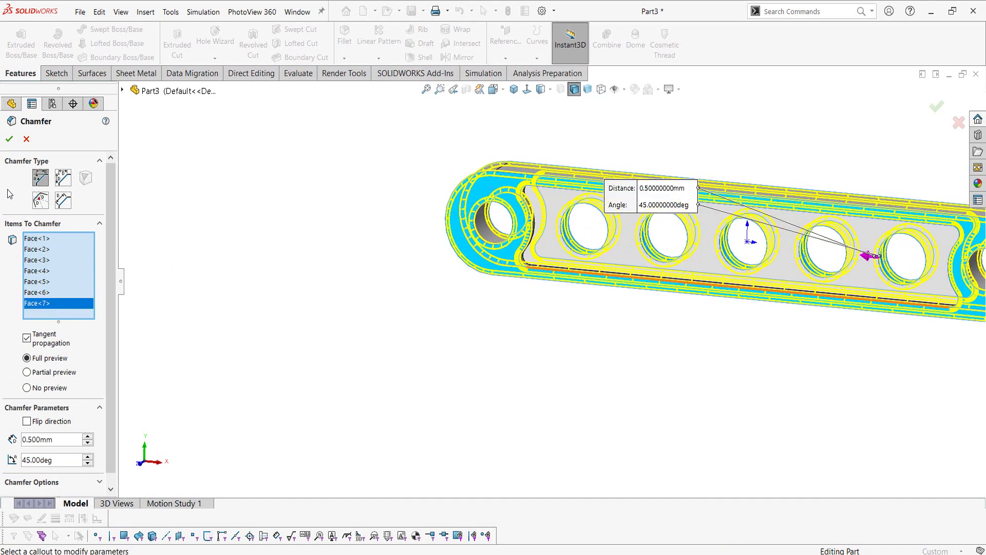
mouse_move(605, 291)
middle_down()
mouse_move(608, 277)
mouse_move(606, 288)
middle_up()
click(8, 138)
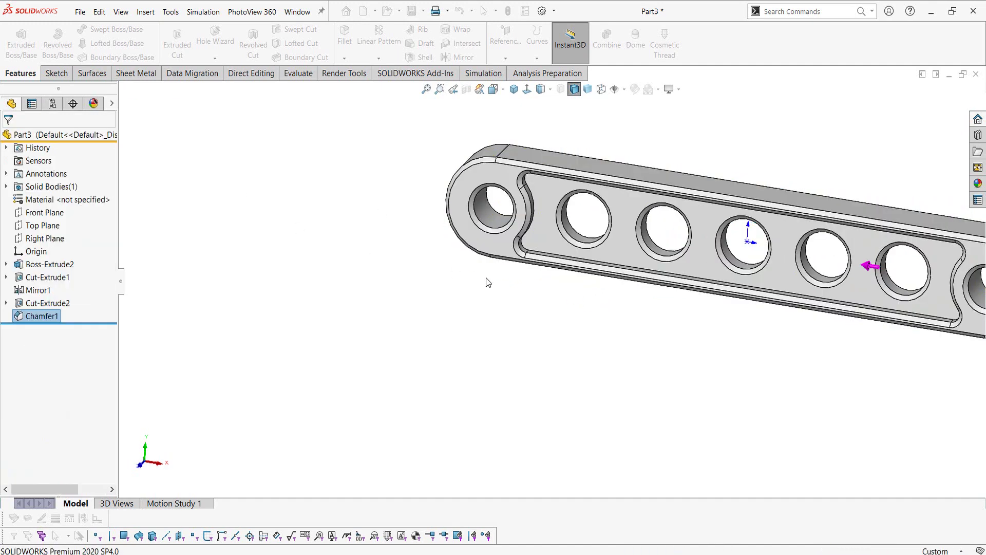
middle_drag(461, 390, 476, 395)
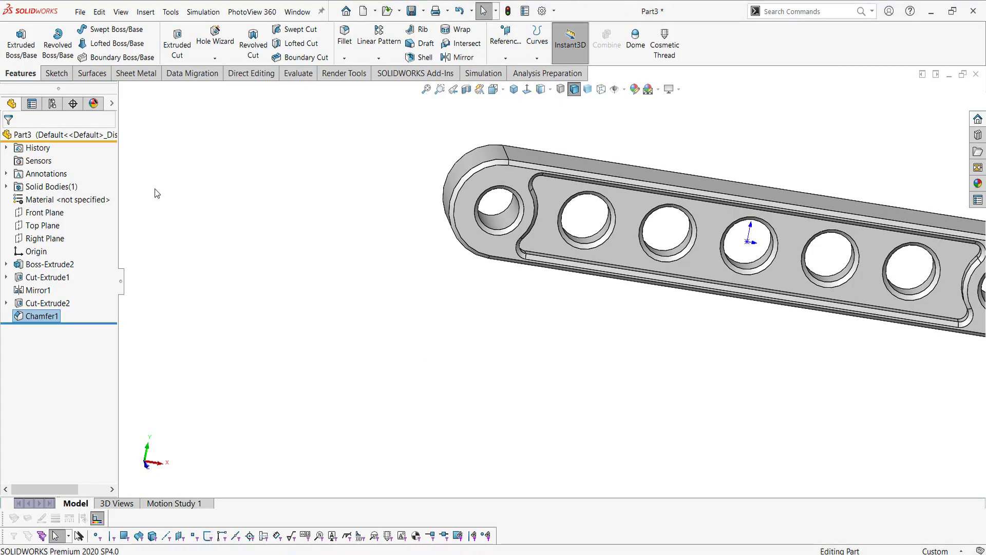
- Search the material library for 'Cop' and apply Copper to the crank rod
right_click(41, 203)
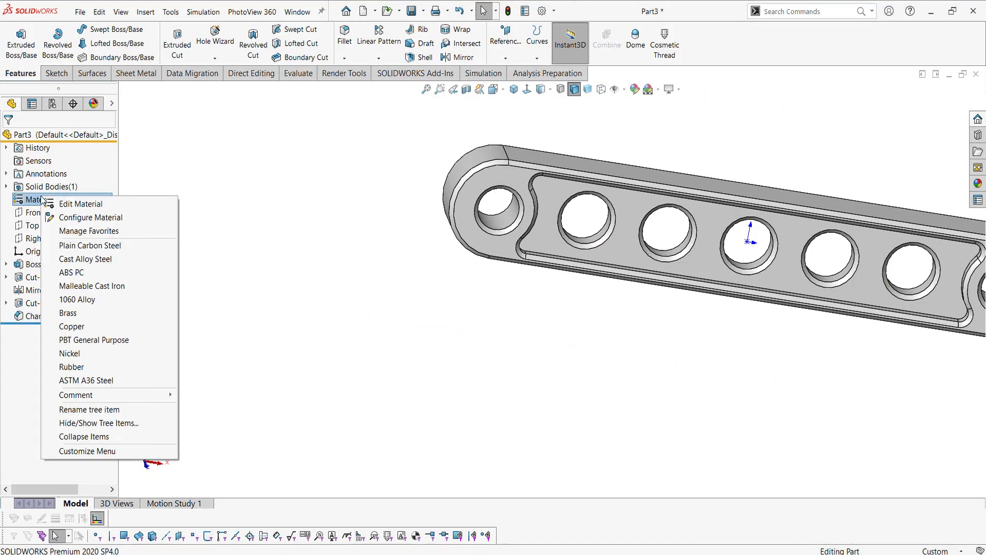
click(60, 208)
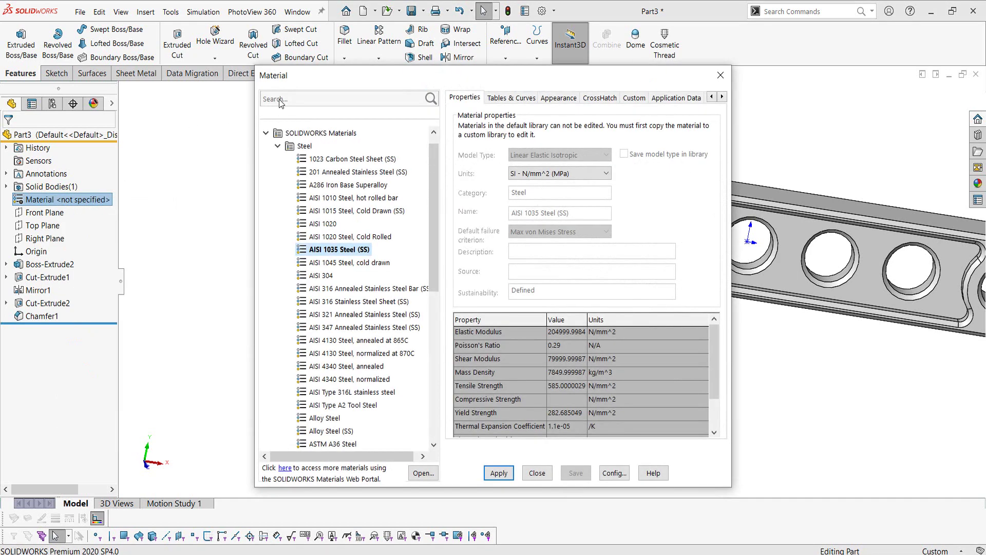
click(280, 102)
text(C)
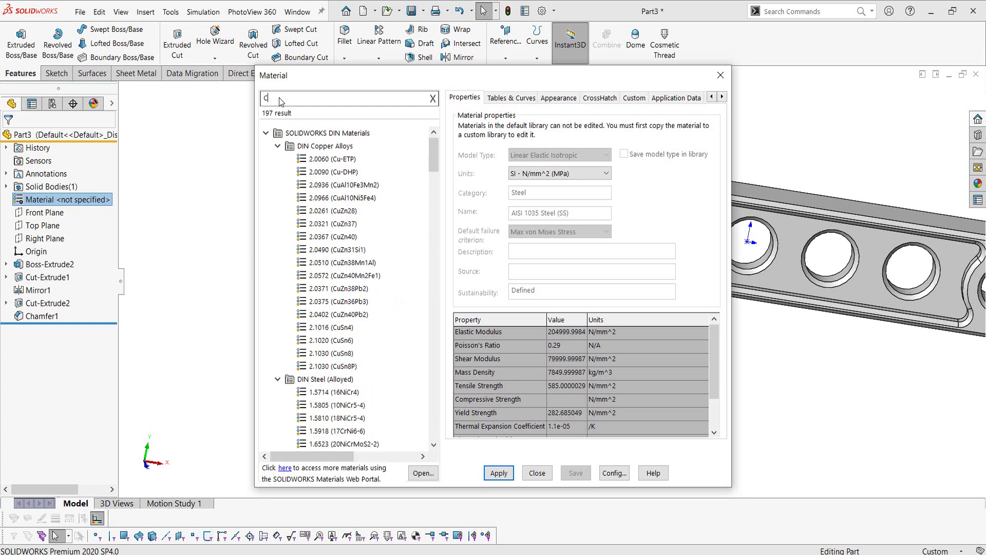
text(op)
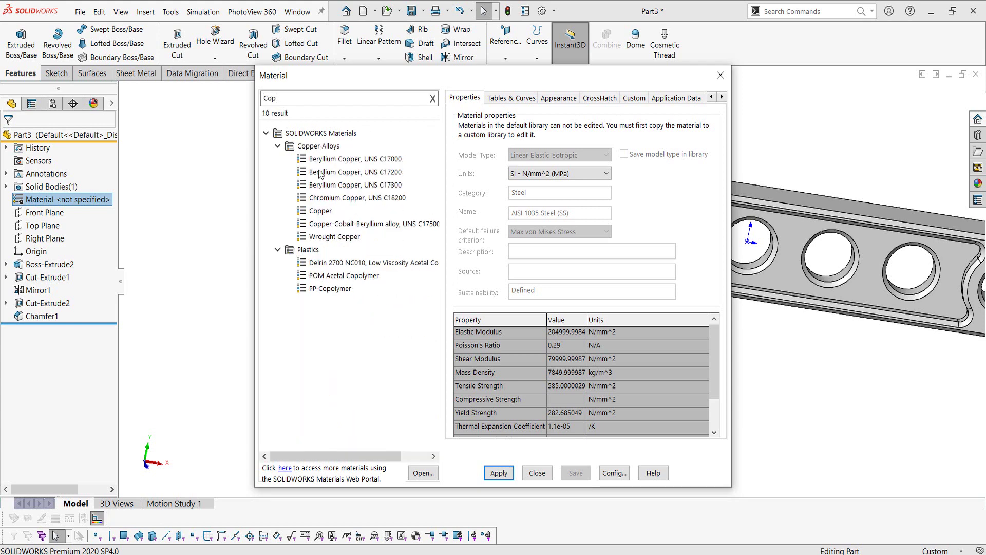
click(319, 211)
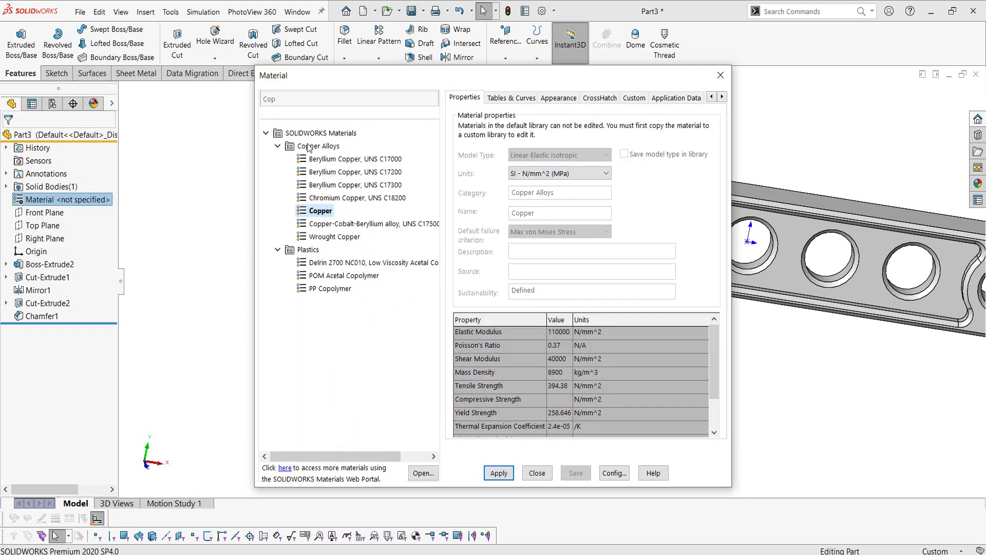
click(498, 473)
click(536, 473)
middle_drag(572, 126, 486, 109)
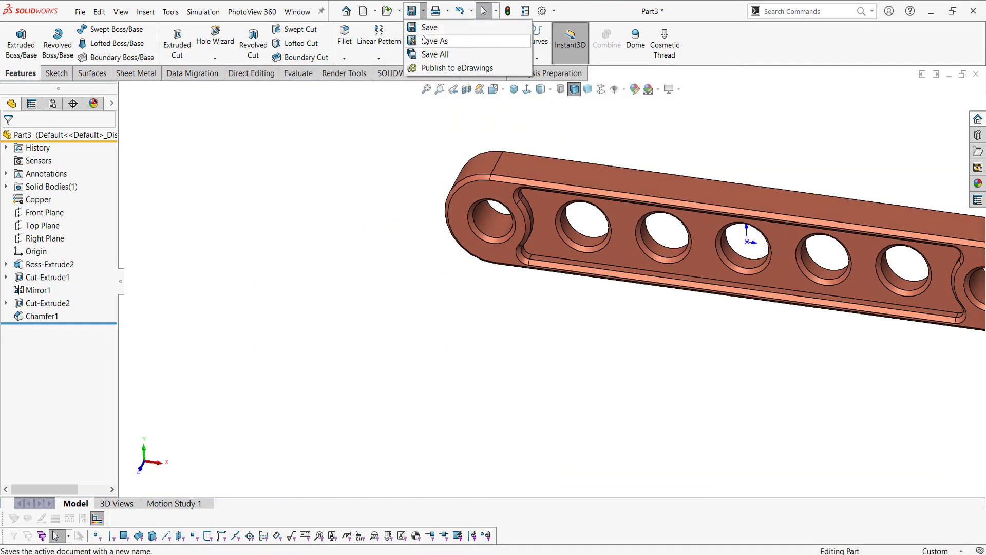
- Save the copper part as 'Crankrod' in the Parts folder
key(ctrl+s)
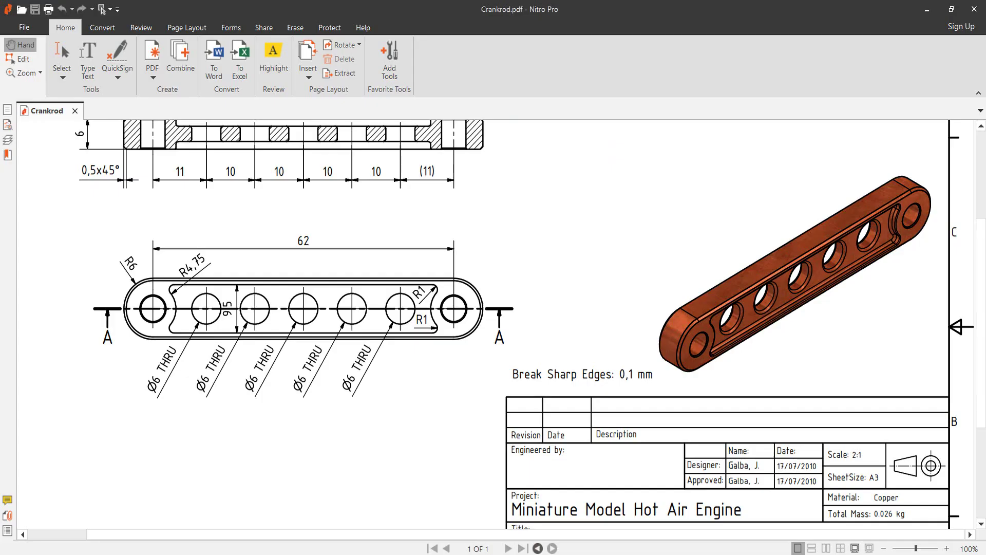
scroll(629, 461, down, 2)
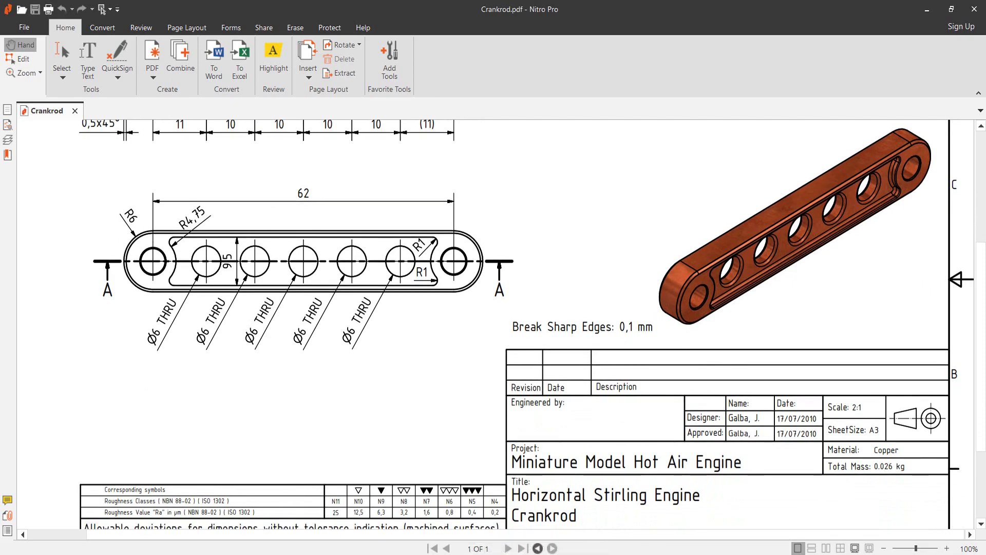
text(Cr)
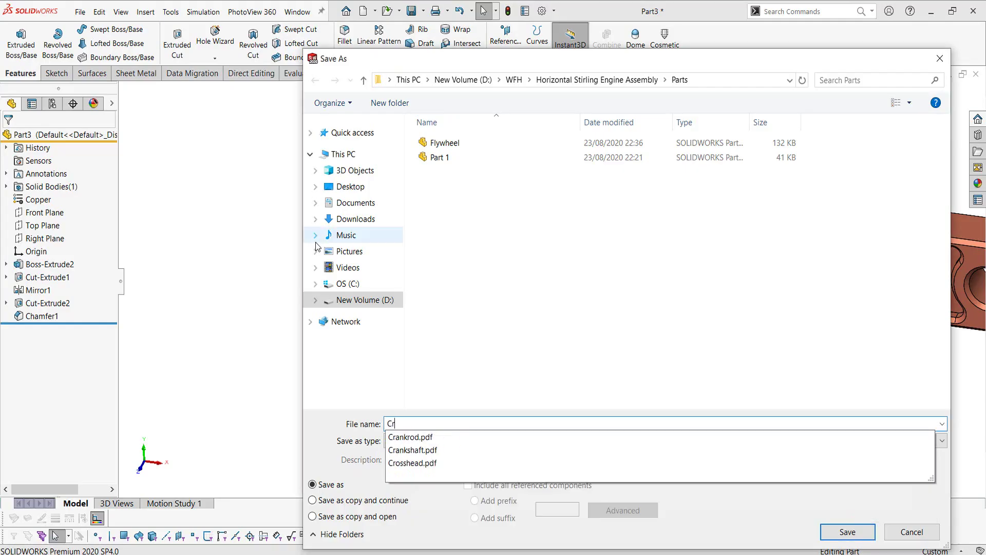
text(ankrod)
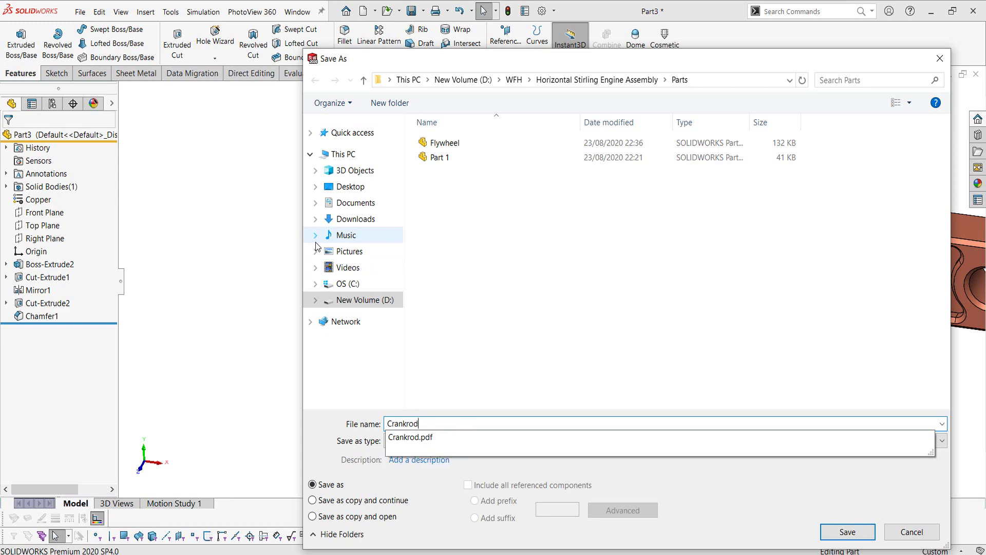
key(Return)
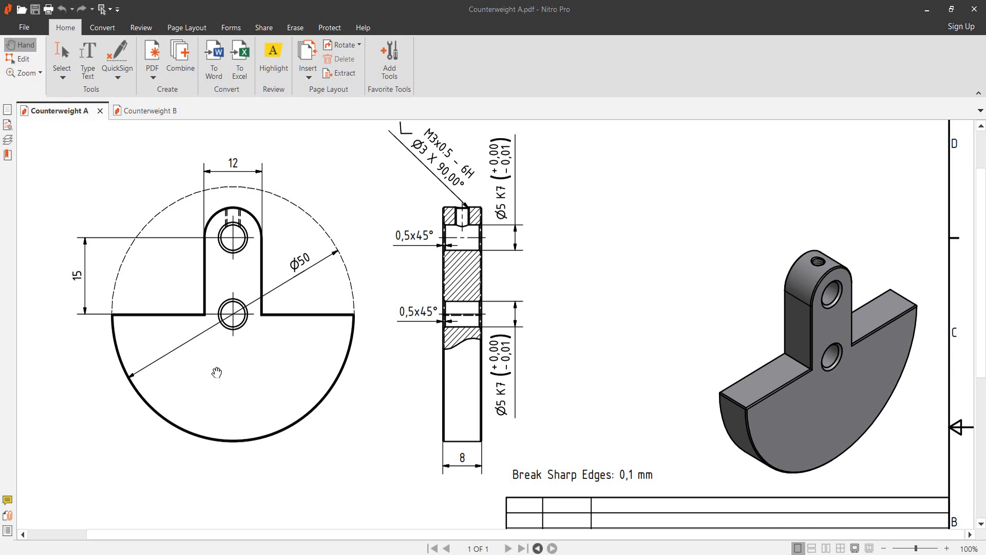
- View the Counterweight B drawing tab, then return to the Counterweight A tab
click(151, 115)
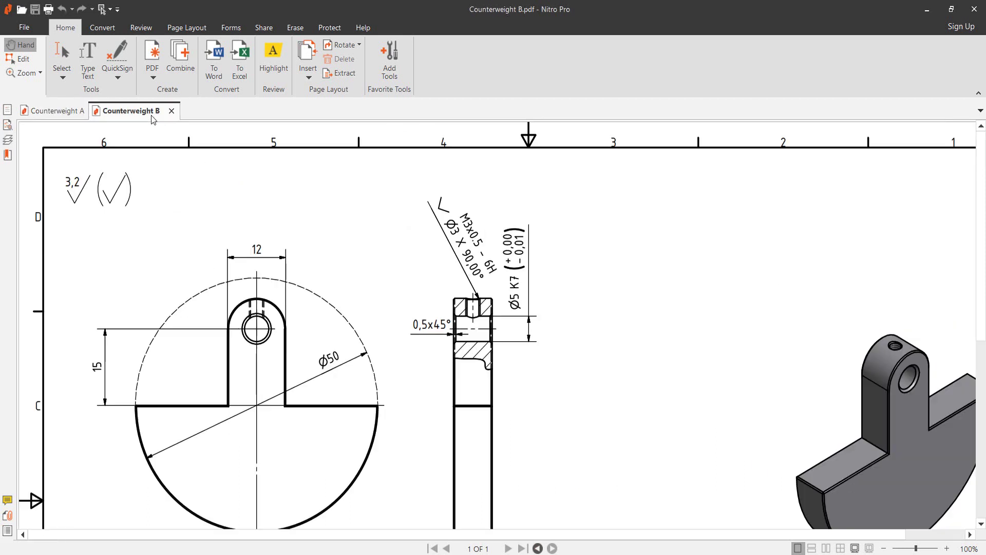
click(55, 114)
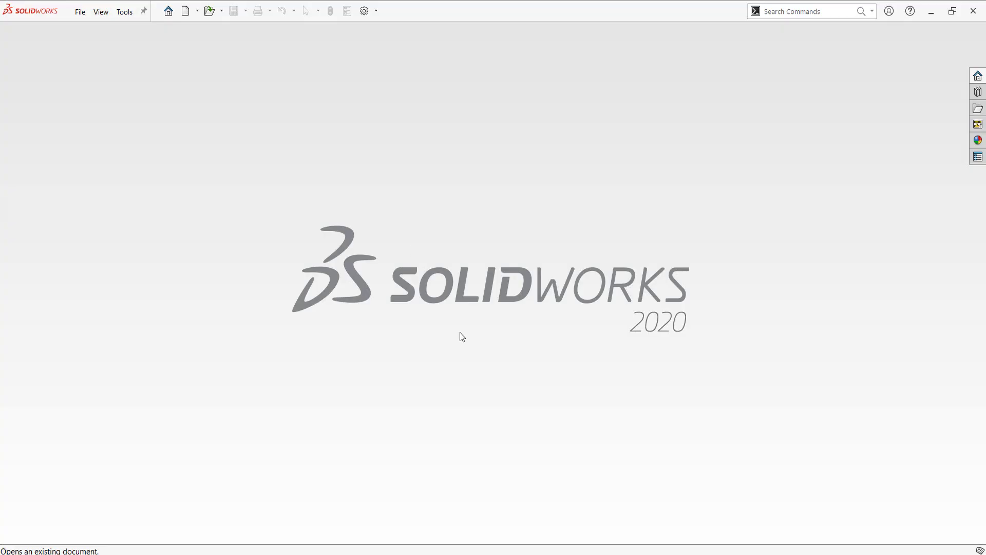
- Create a new millimetre part and view the Front Plane head-on
click(186, 11)
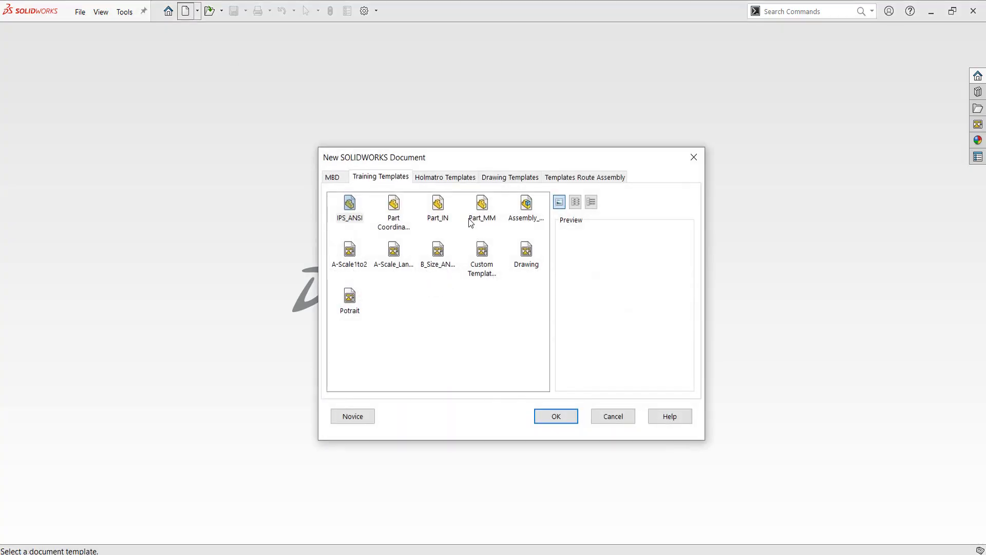
click(482, 206)
click(551, 414)
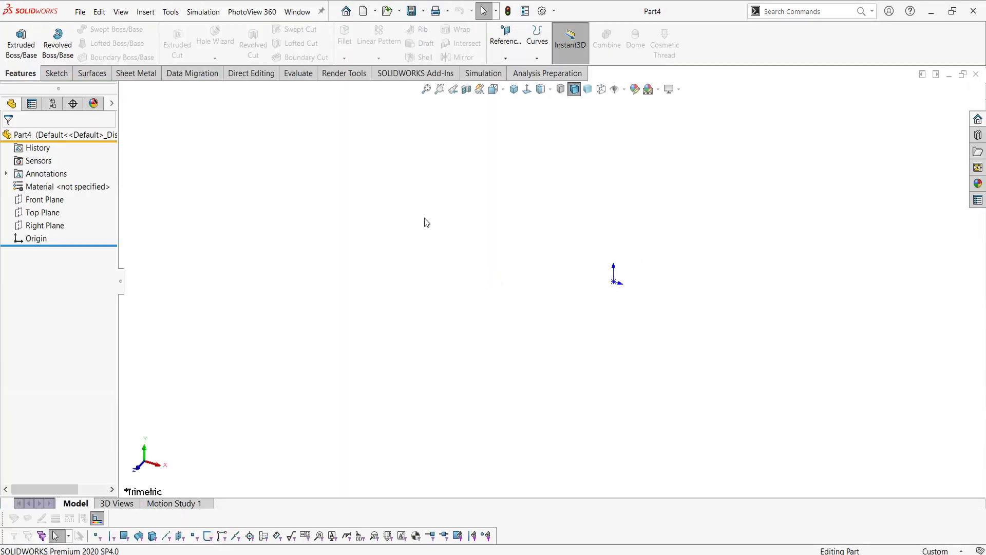
click(45, 199)
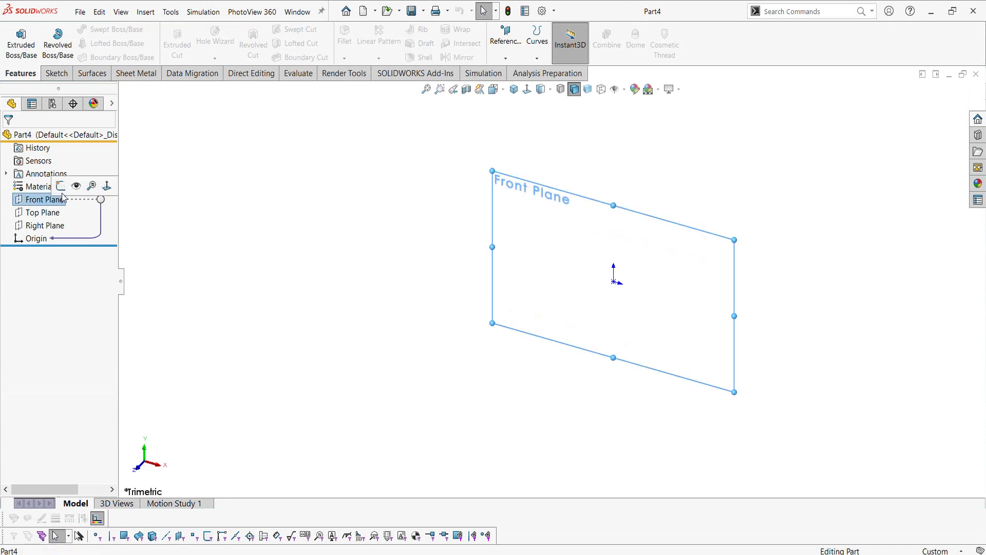
click(84, 185)
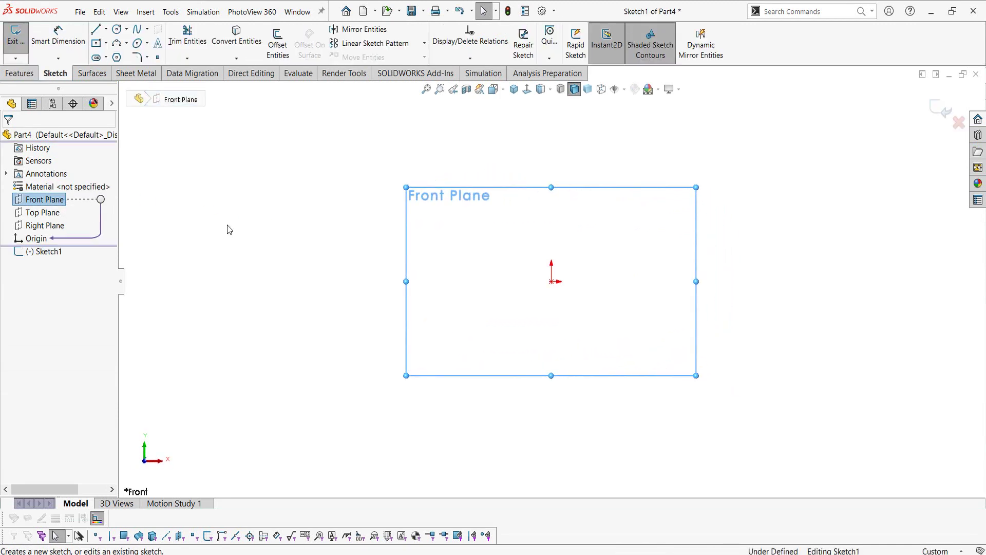
- Draw a circle centred on the origin and dimension it to Ø50
right_drag(228, 227, 264, 229)
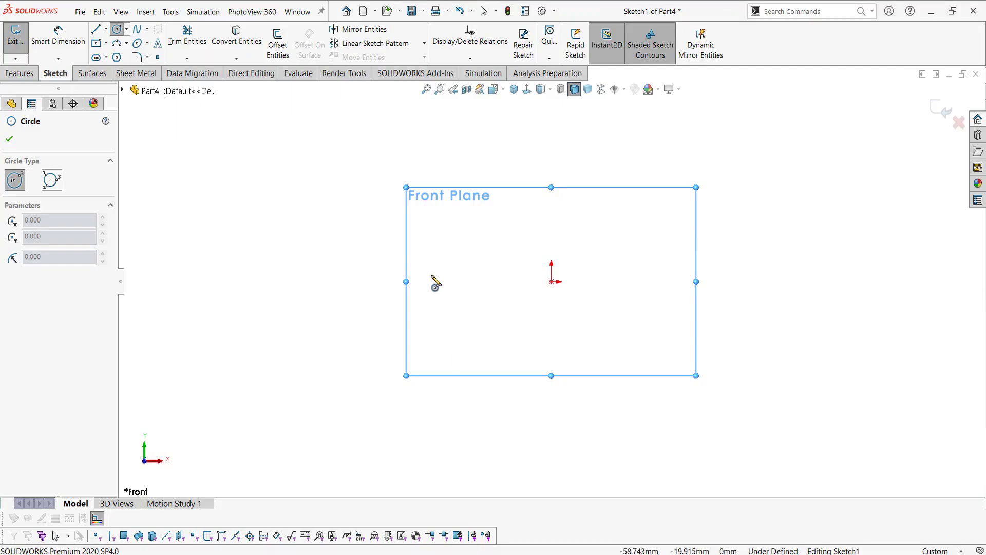
click(551, 281)
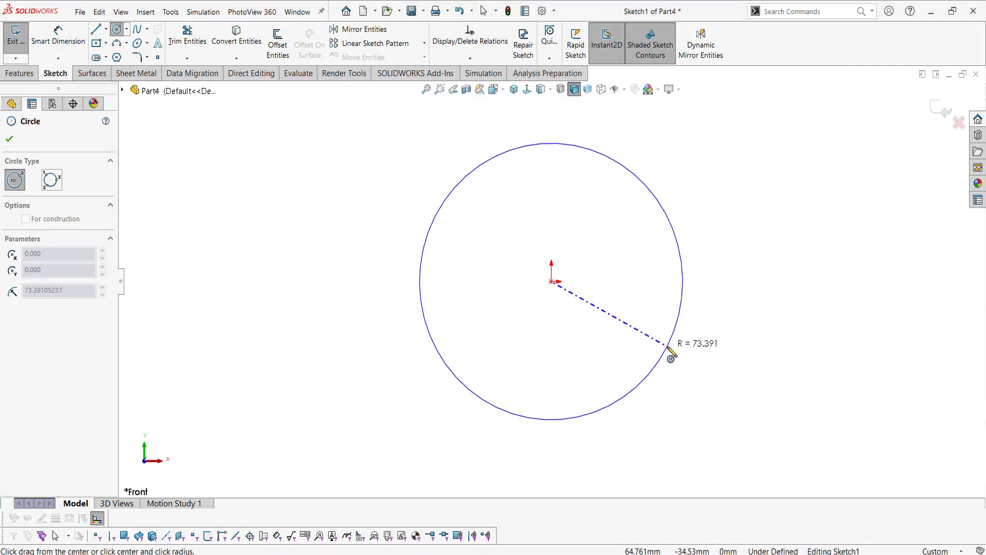
click(667, 348)
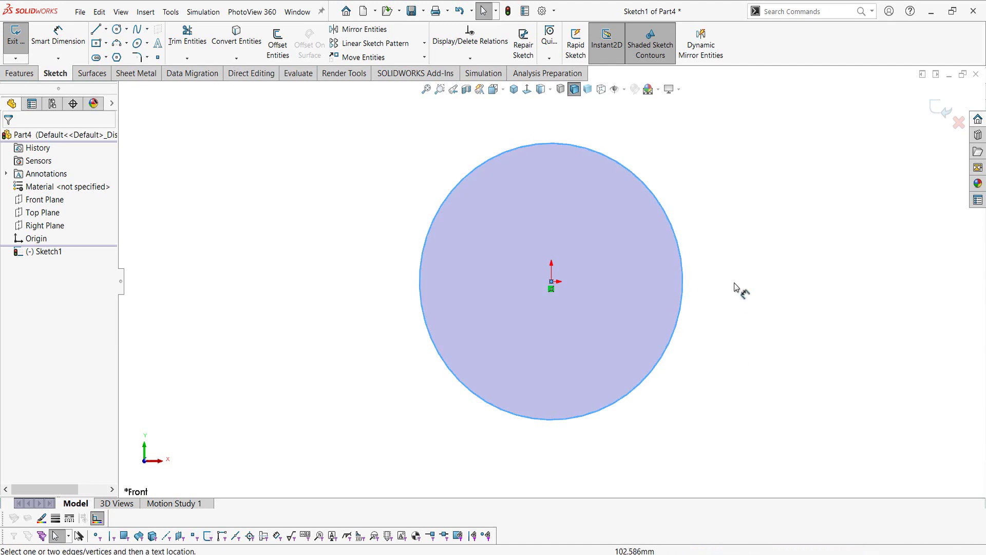
right_drag(740, 286, 682, 226)
click(677, 228)
click(739, 244)
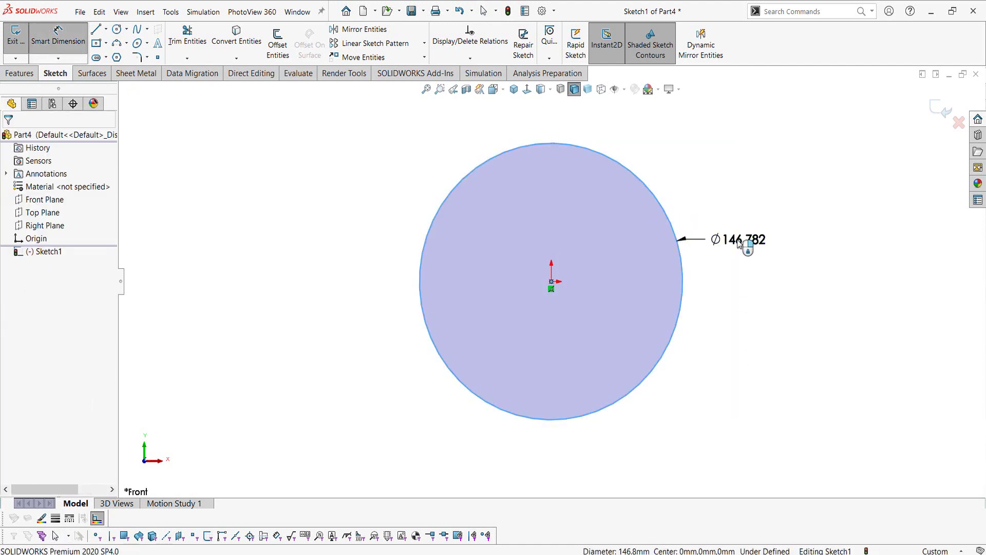
text(50)
key(Return)
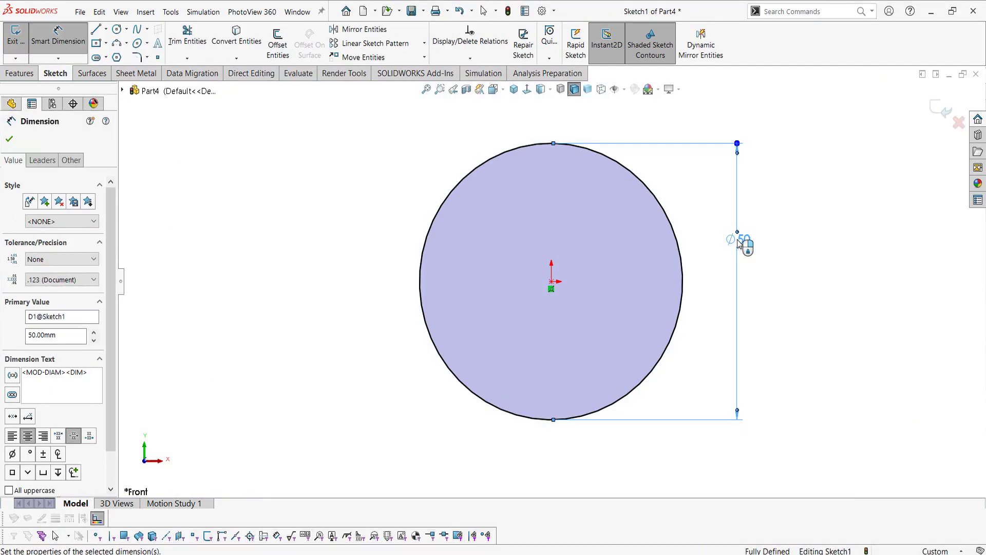
key(Escape)
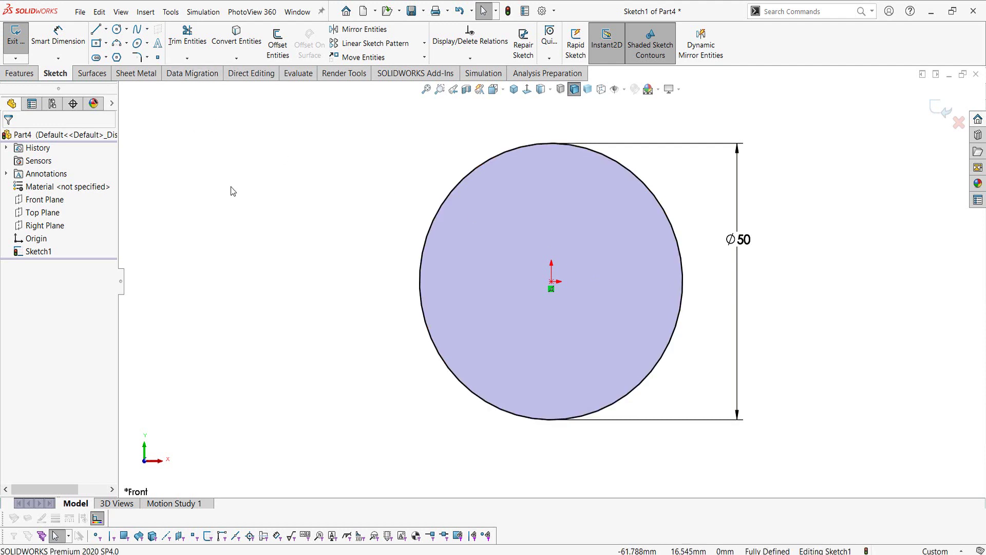
- Draw a horizontal diameter line and a vertical construction line from centre to top
key(l)
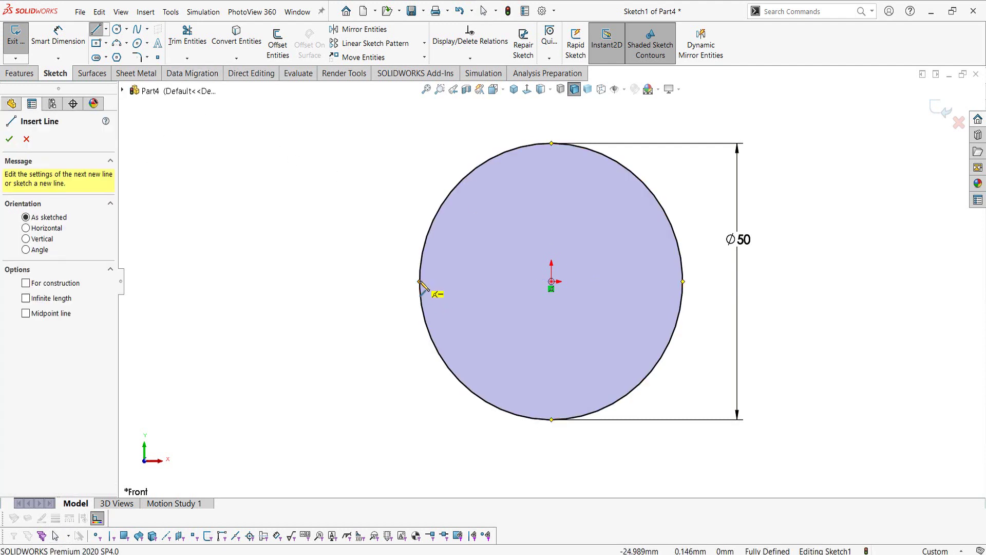
click(419, 281)
click(683, 282)
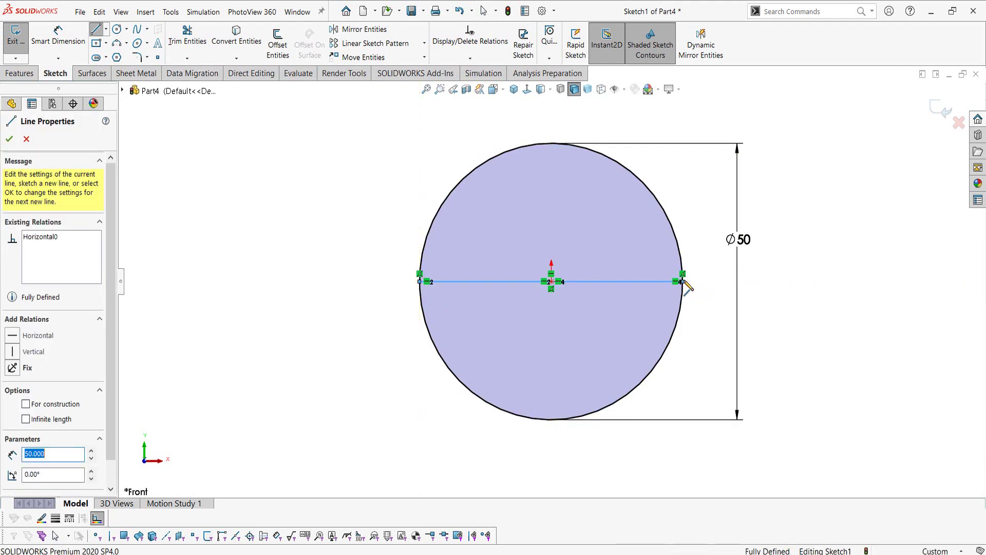
key(Escape)
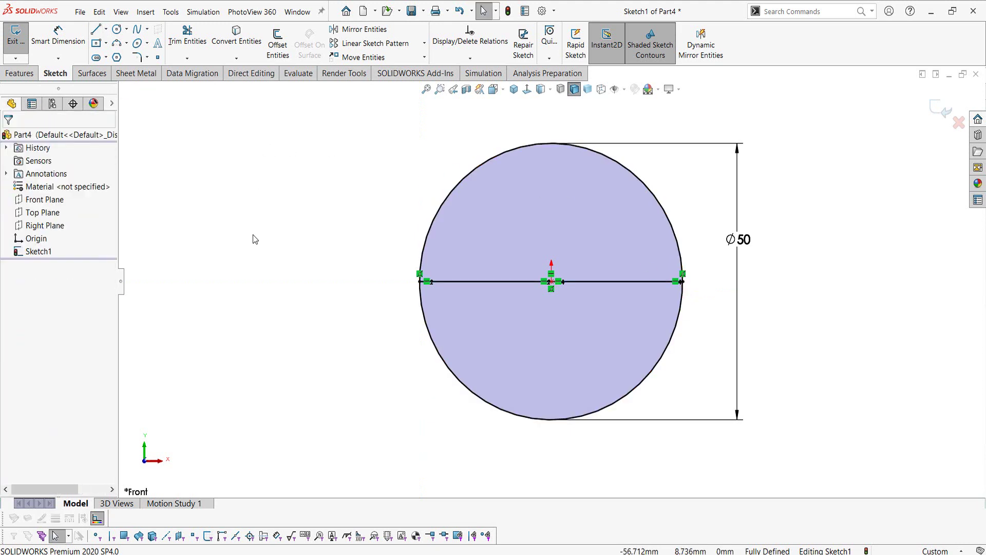
right_drag(253, 234, 276, 193)
click(551, 281)
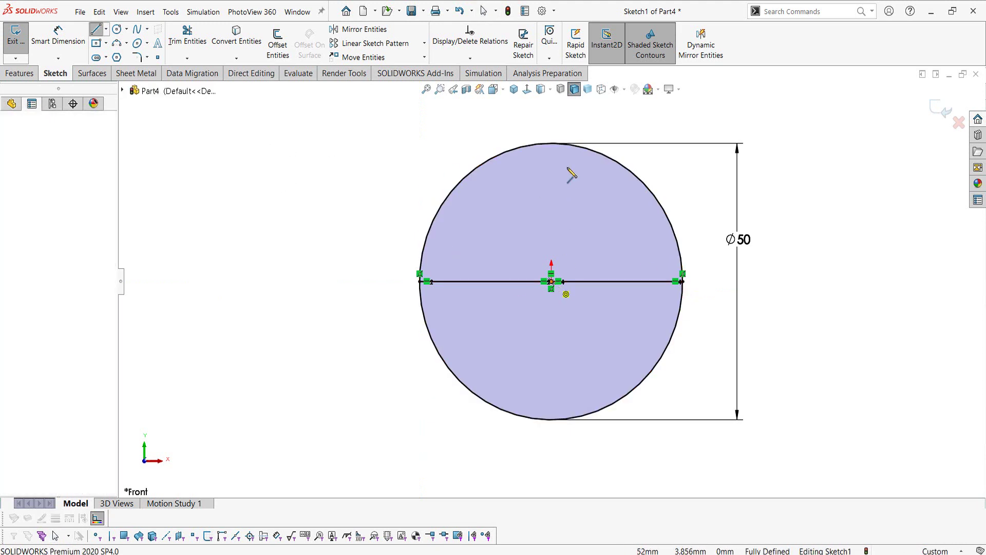
click(552, 144)
key(Escape)
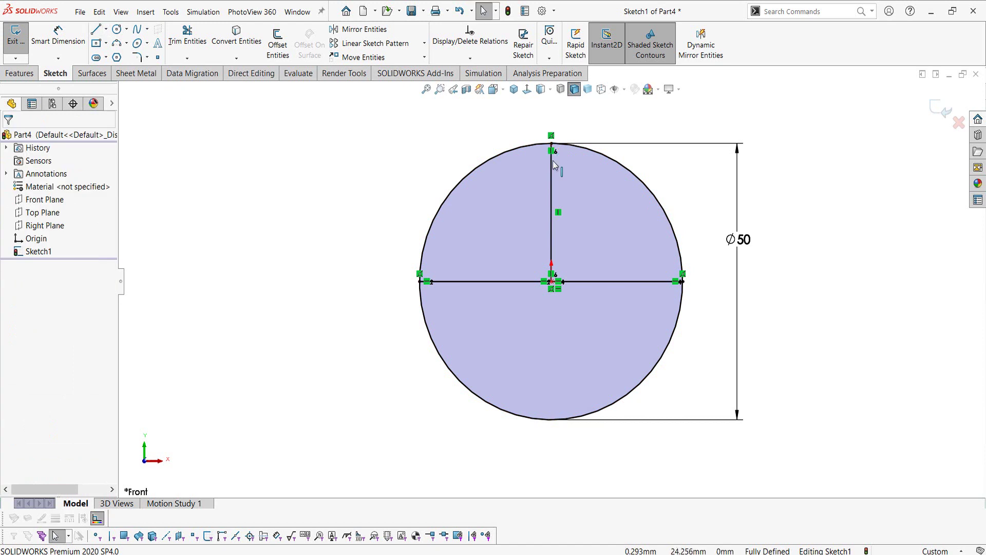
click(552, 165)
click(598, 129)
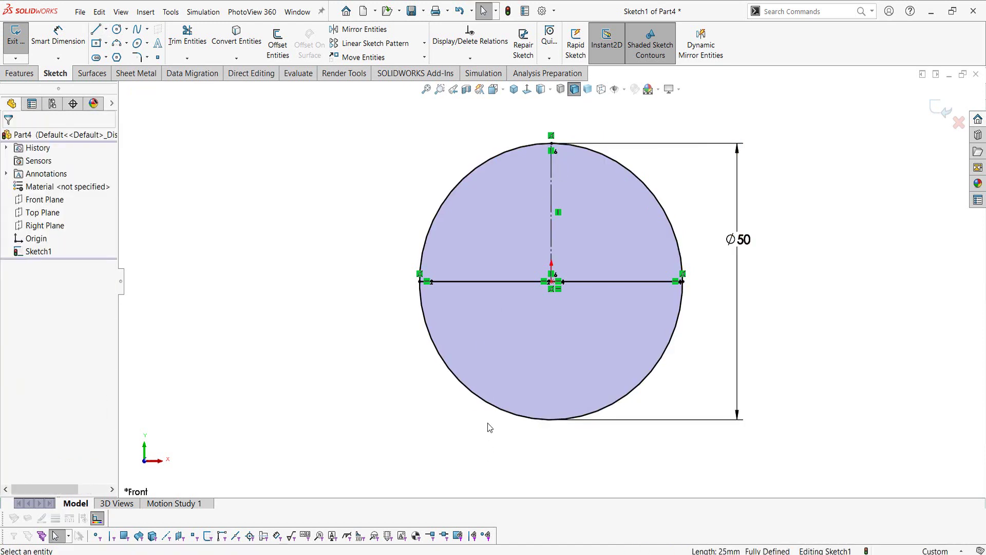
- Offset the horizontal diameter line 15 mm upward
click(280, 36)
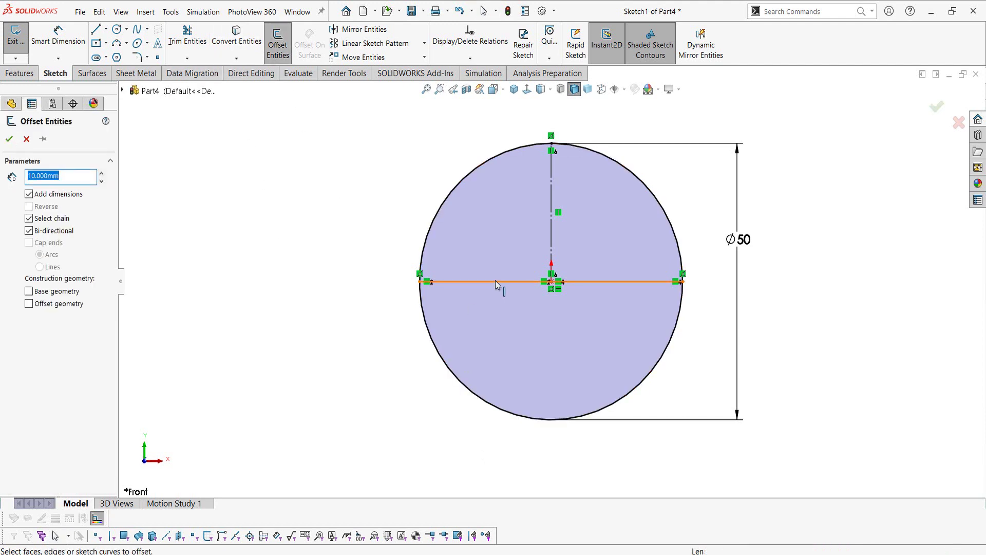
click(495, 280)
click(34, 233)
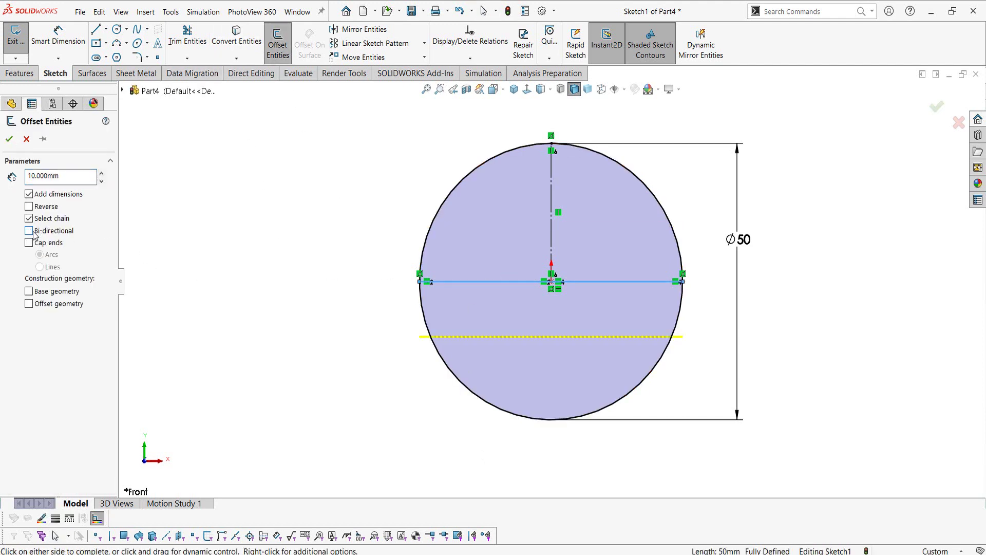
drag(69, 179, 20, 179)
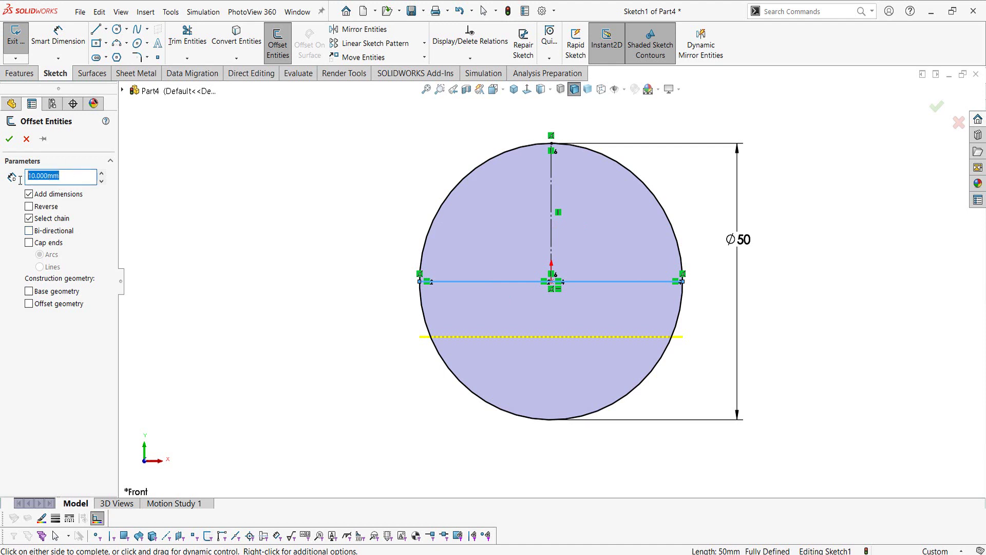
text(15)
key(Return)
click(15, 138)
scroll(535, 224, down, 3)
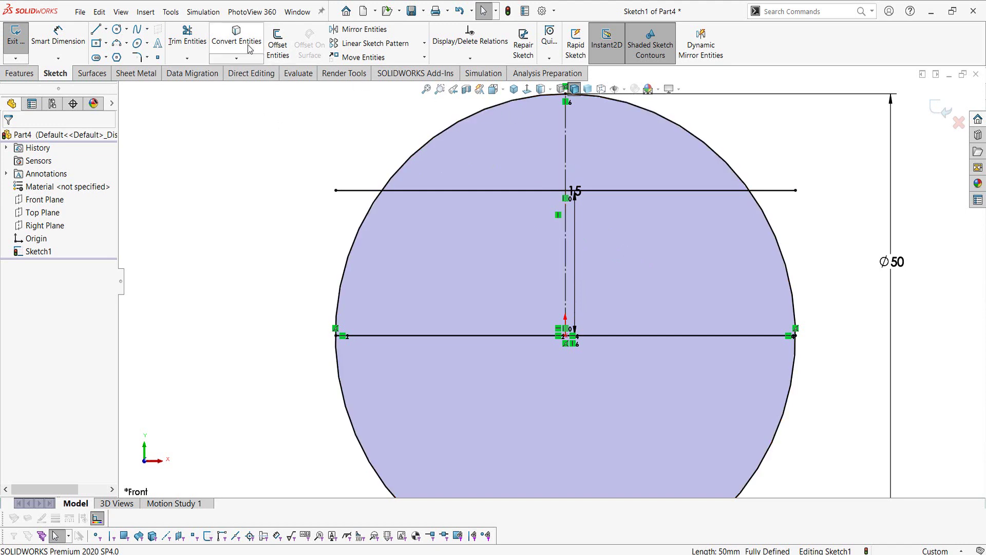
- Offset the vertical centreline 6 mm to both sides
click(278, 36)
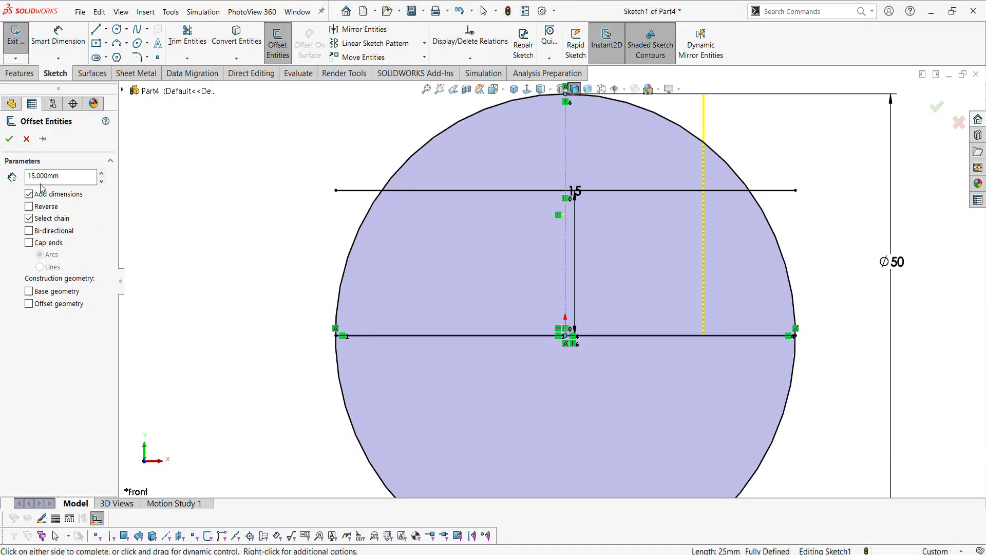
double_click(29, 175)
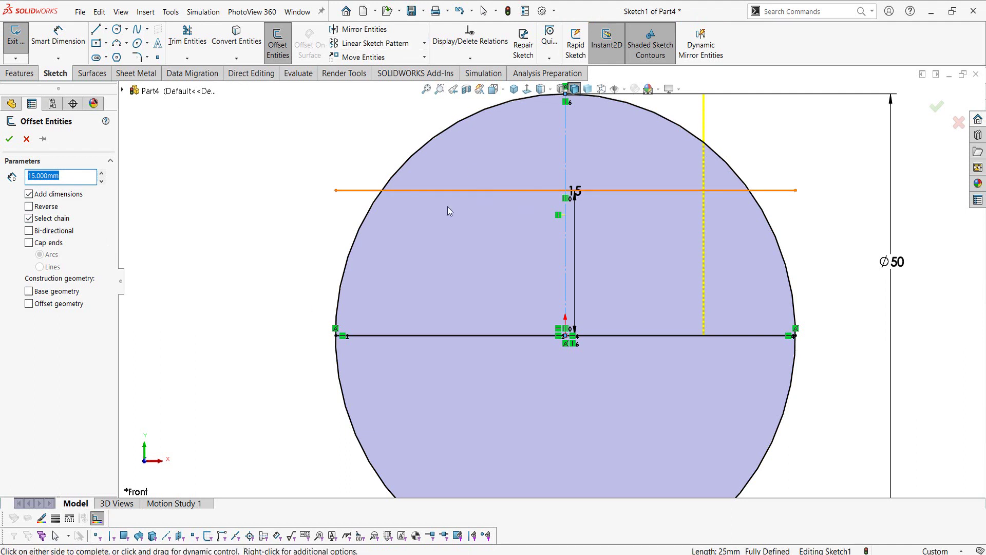
click(29, 231)
text(6)
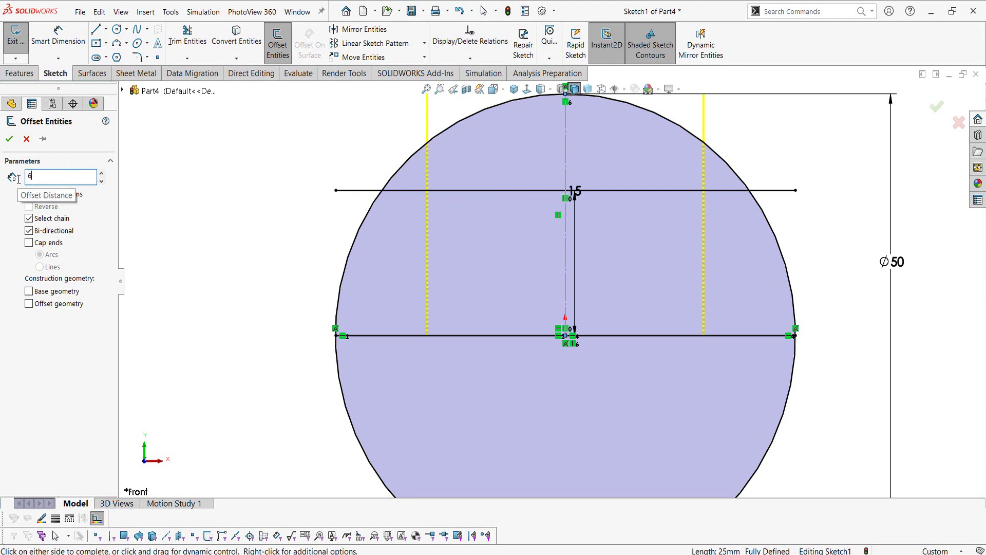
key(Return)
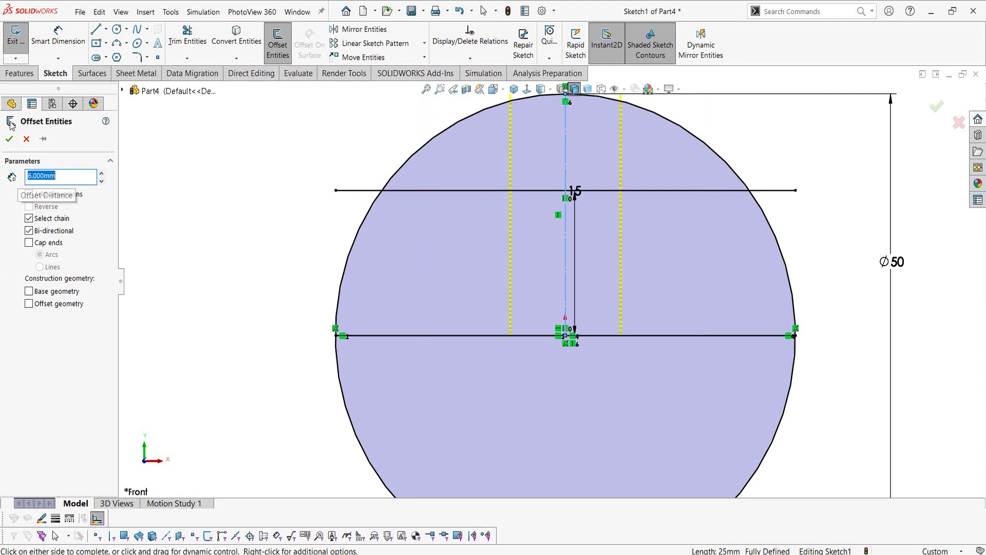
click(9, 139)
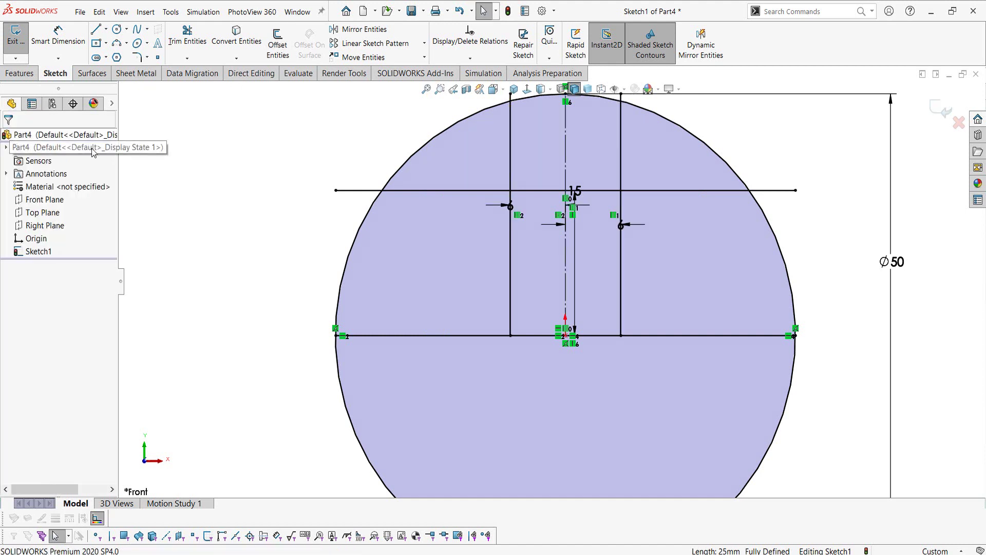
click(188, 39)
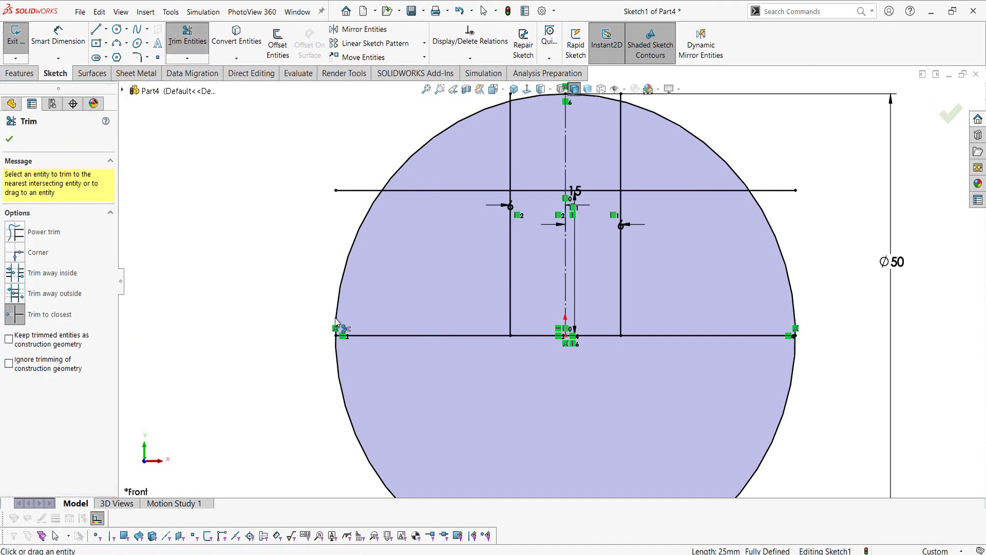
- Trim away the excess circle arcs, slot lines and stray segments around the tab
click(365, 221)
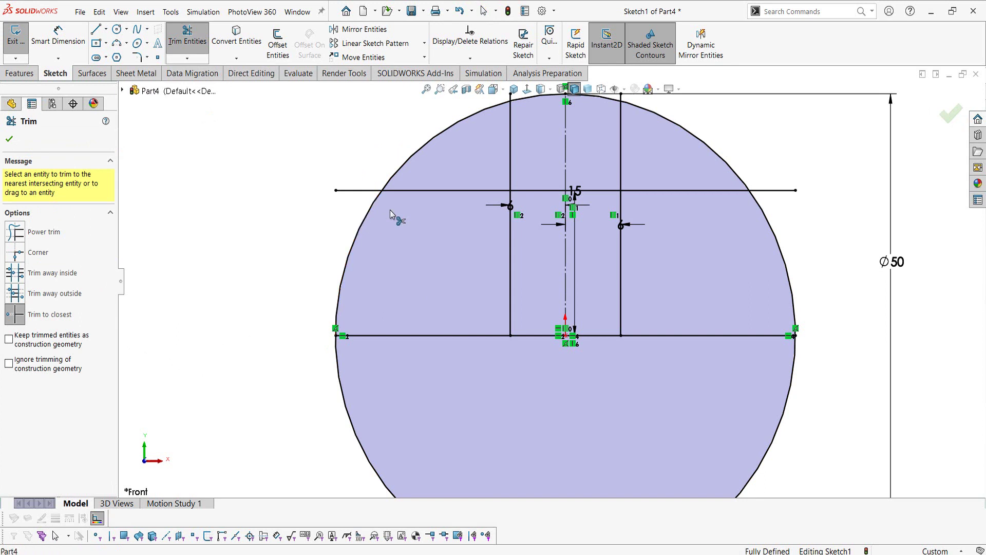
click(404, 191)
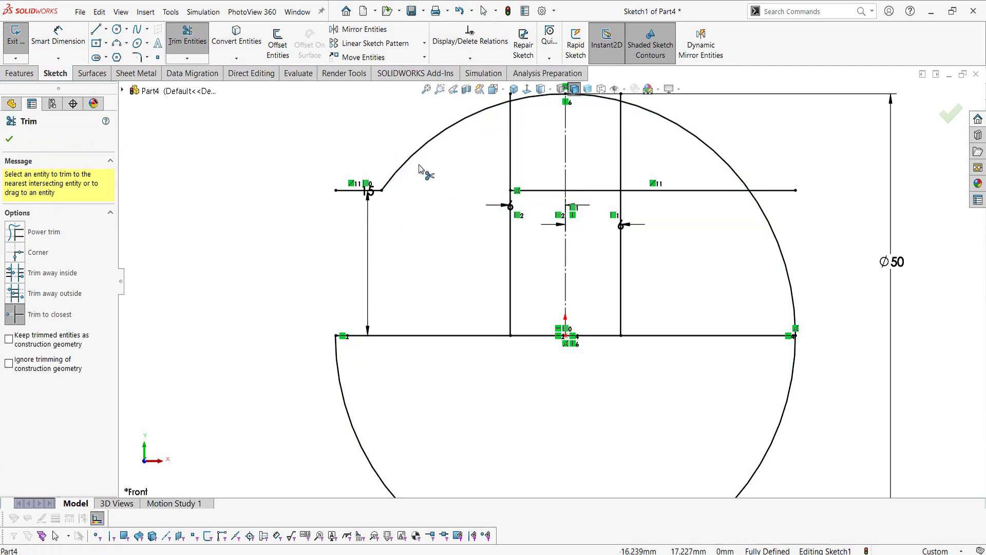
click(422, 148)
click(355, 191)
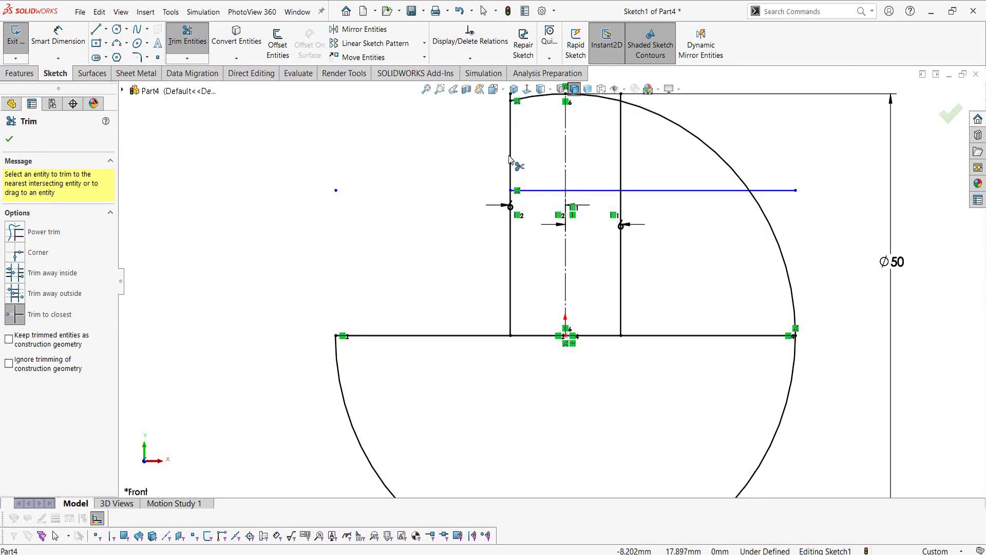
click(512, 157)
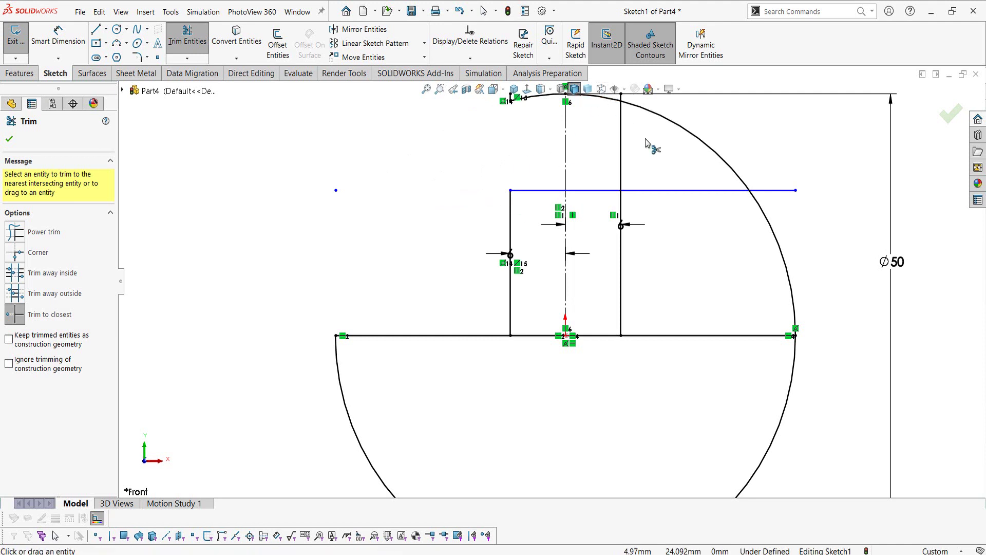
click(621, 171)
click(702, 143)
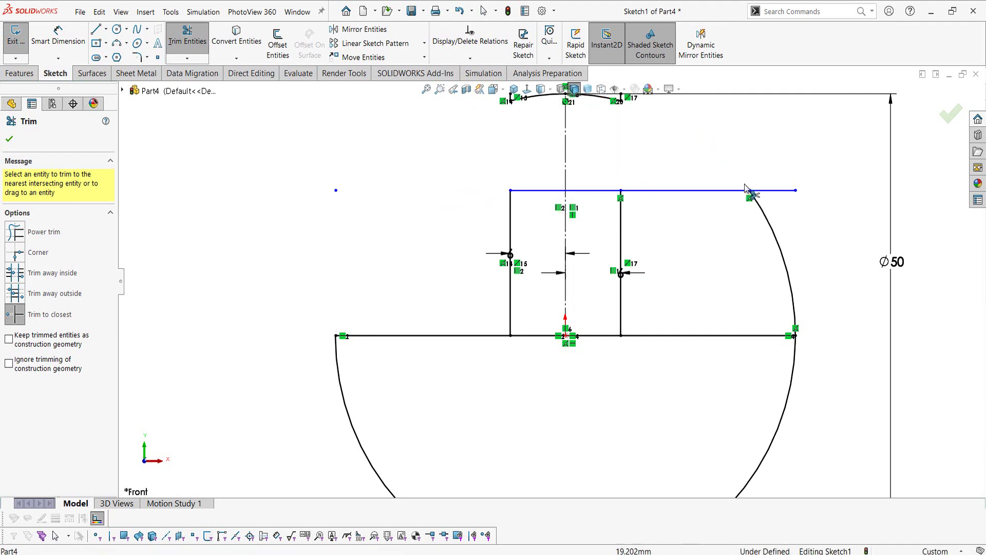
click(737, 192)
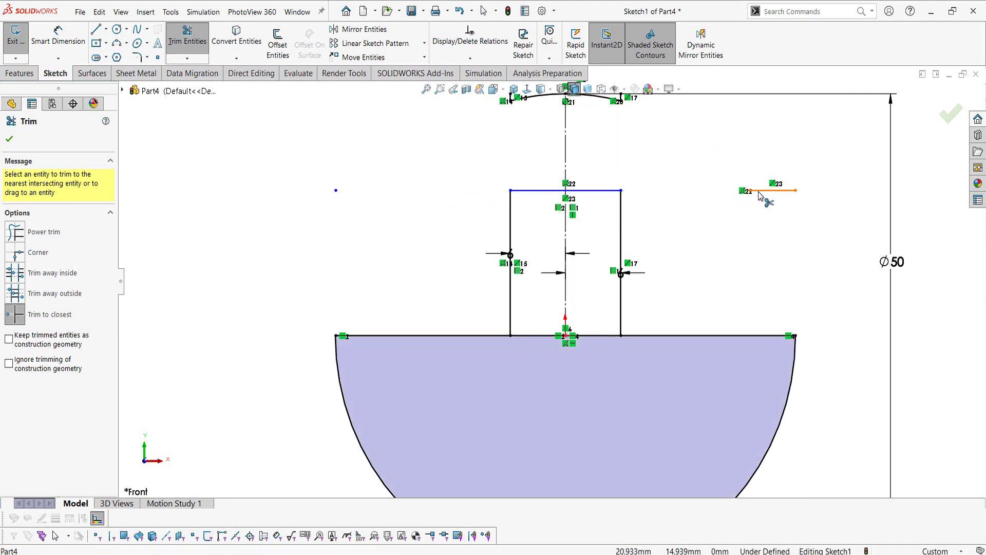
click(758, 192)
key(f)
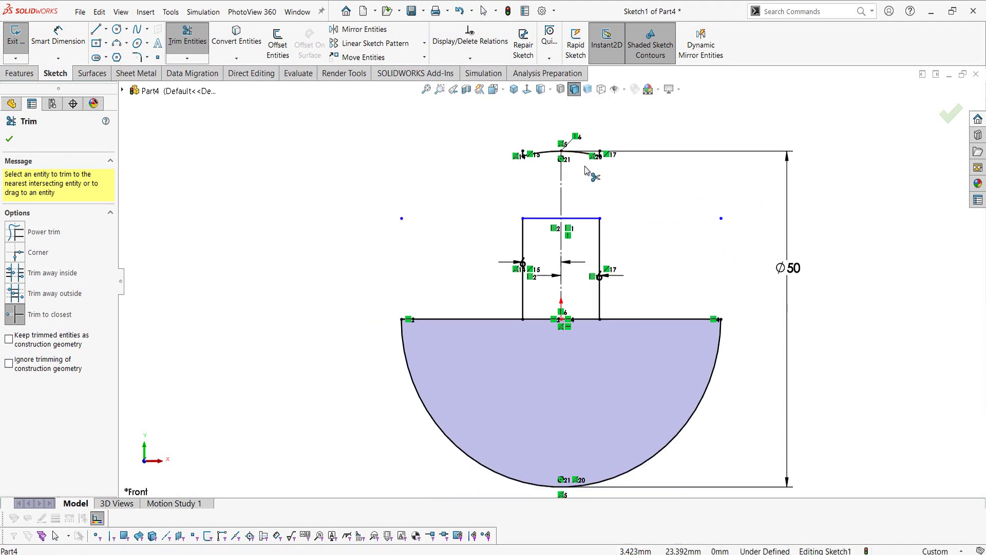
key(Escape)
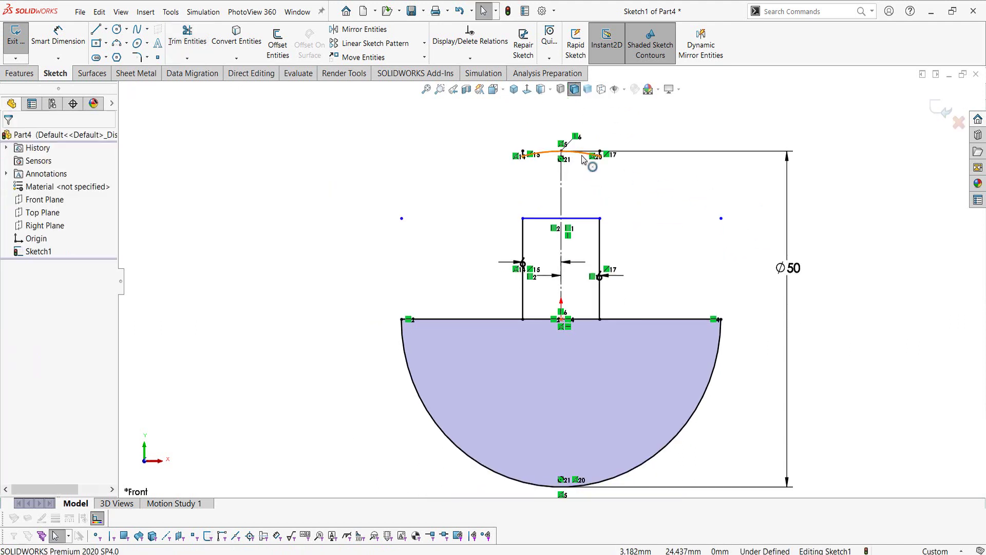
- Delete the leftover top arc and the two short vertical stubs
click(584, 160)
key(Delete)
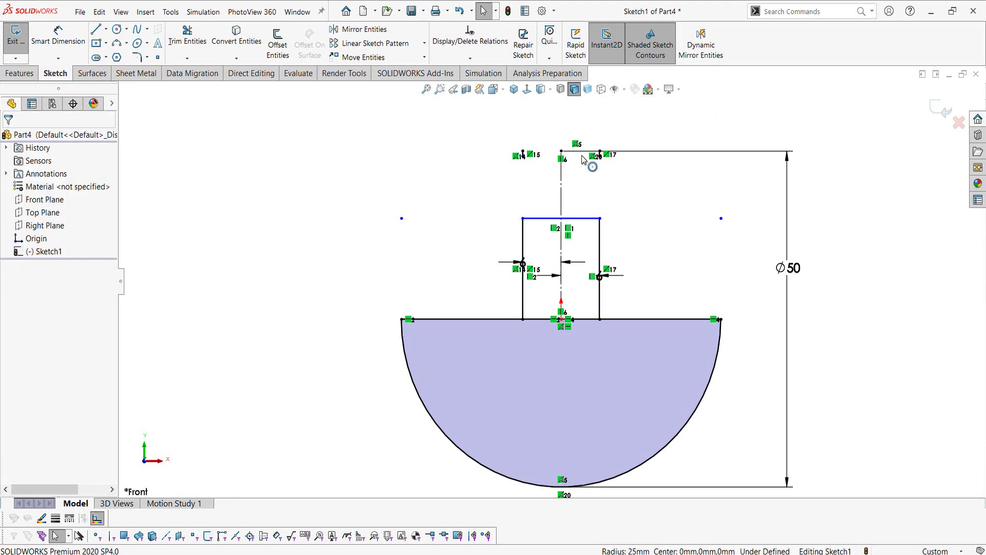
scroll(583, 159, down, 3)
scroll(616, 194, down, 4)
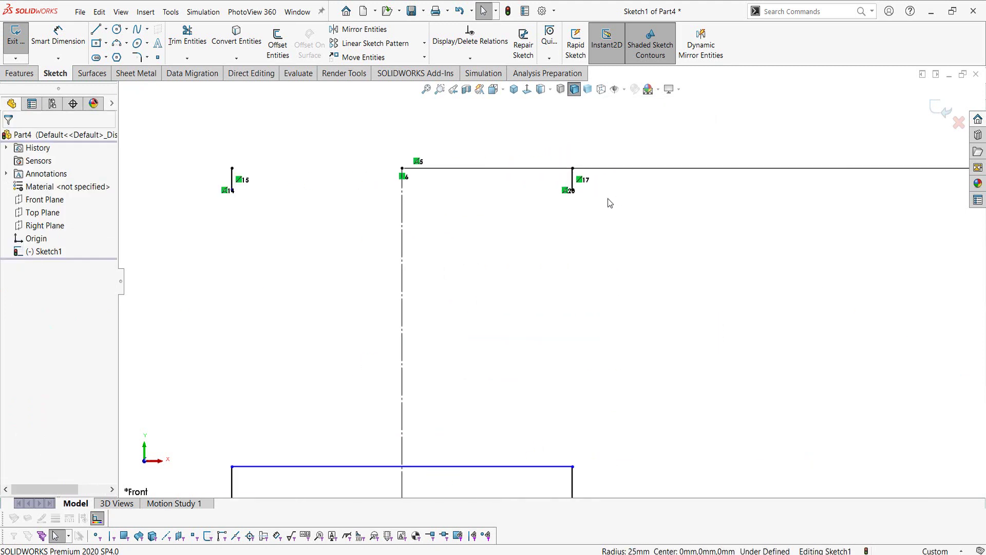
ctrl+click(572, 184)
key(Delete)
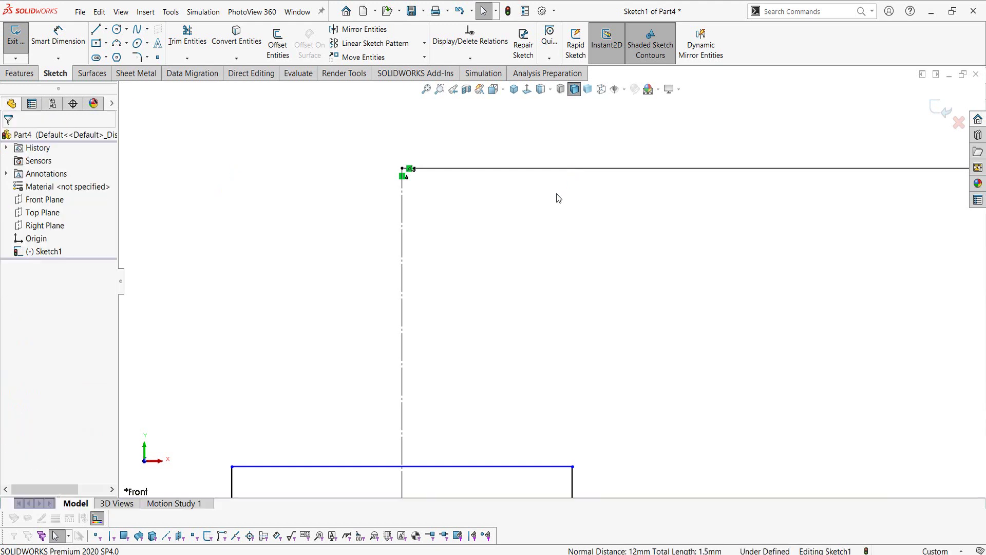
scroll(548, 334, up, 3)
scroll(546, 335, up, 2)
- Trim the base segment left of the centreline, then undo that trim
click(187, 38)
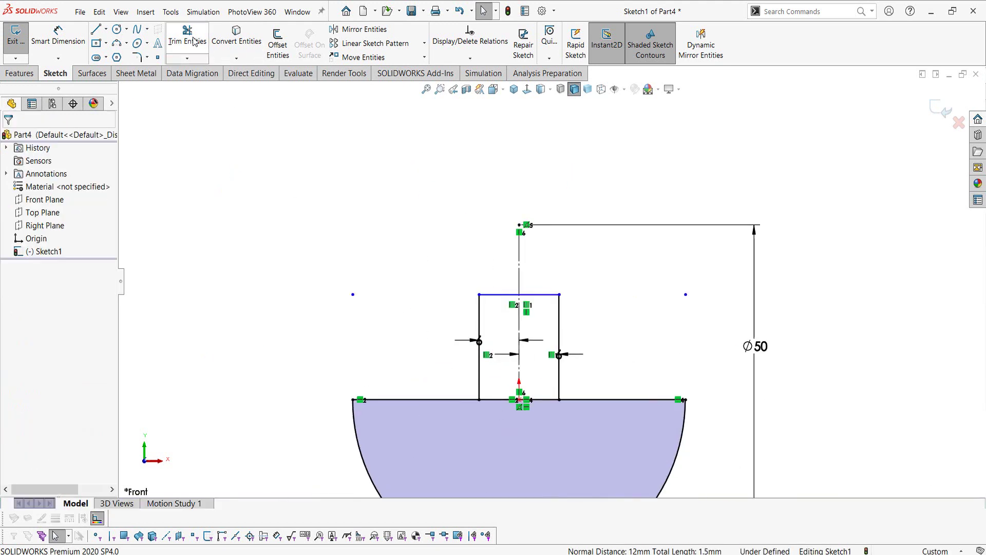
scroll(468, 358, down, 2)
scroll(468, 358, down, 1)
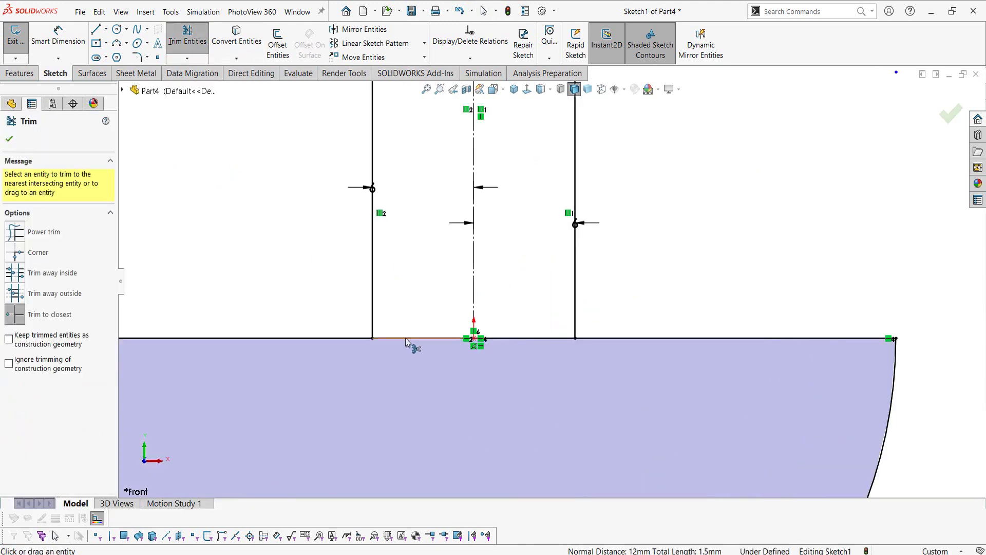
click(444, 339)
key(ctrl+z)
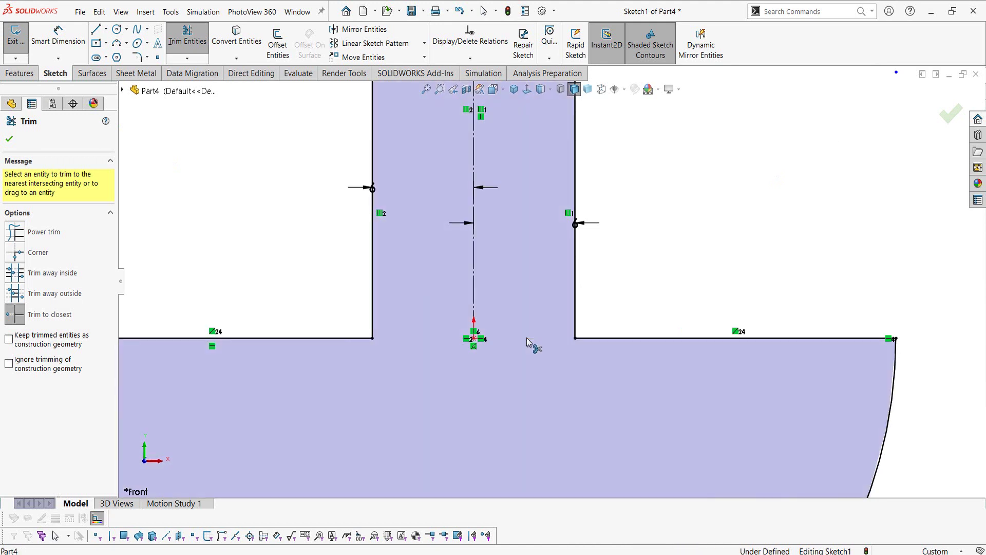
key(f)
key(Escape)
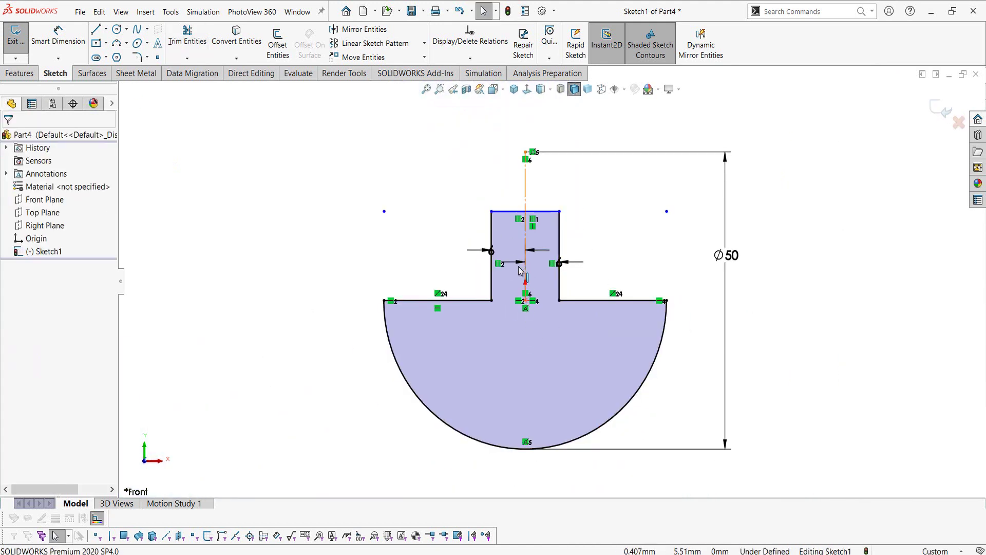
- Dimension the tab height to 15 mm from the base line to its top edge
right_drag(232, 337, 232, 287)
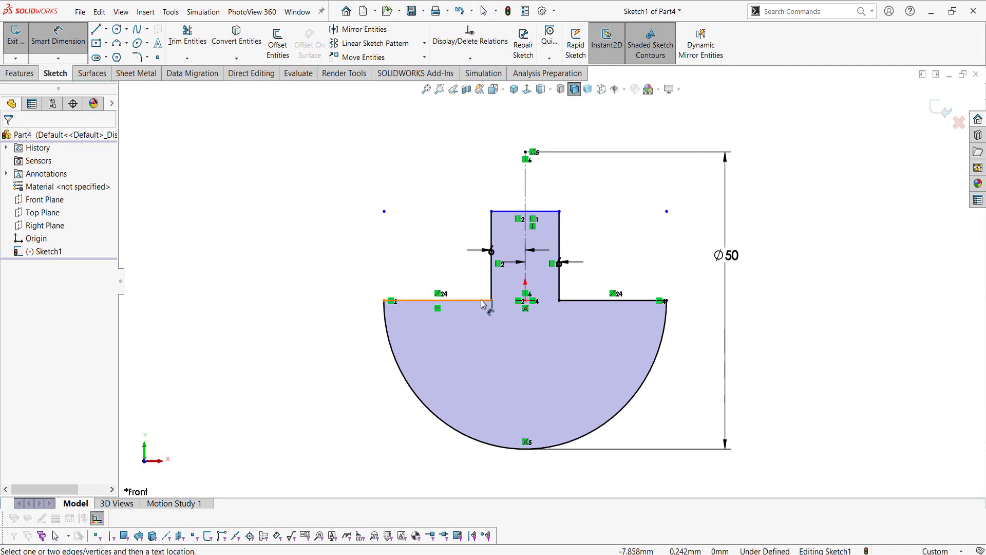
click(483, 301)
click(509, 213)
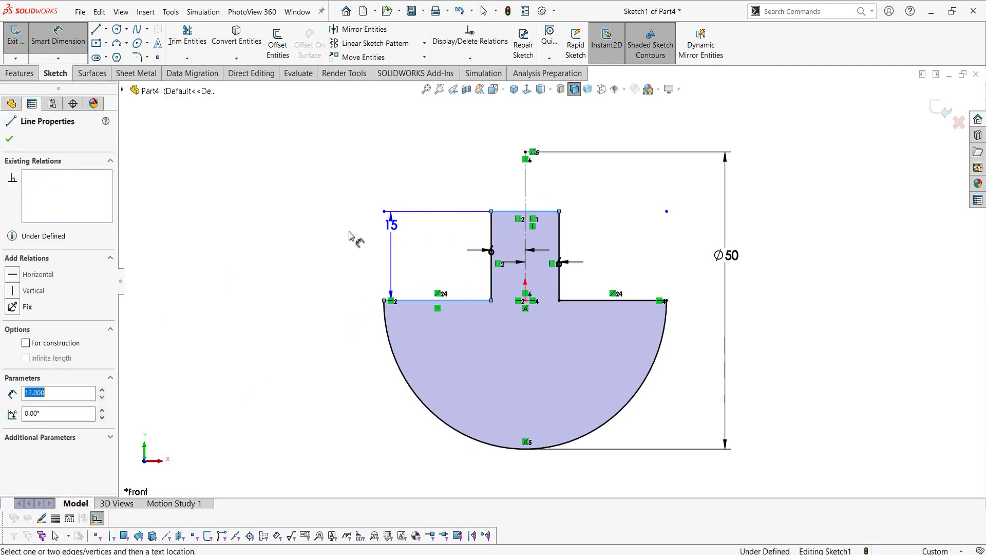
click(326, 238)
text(15)
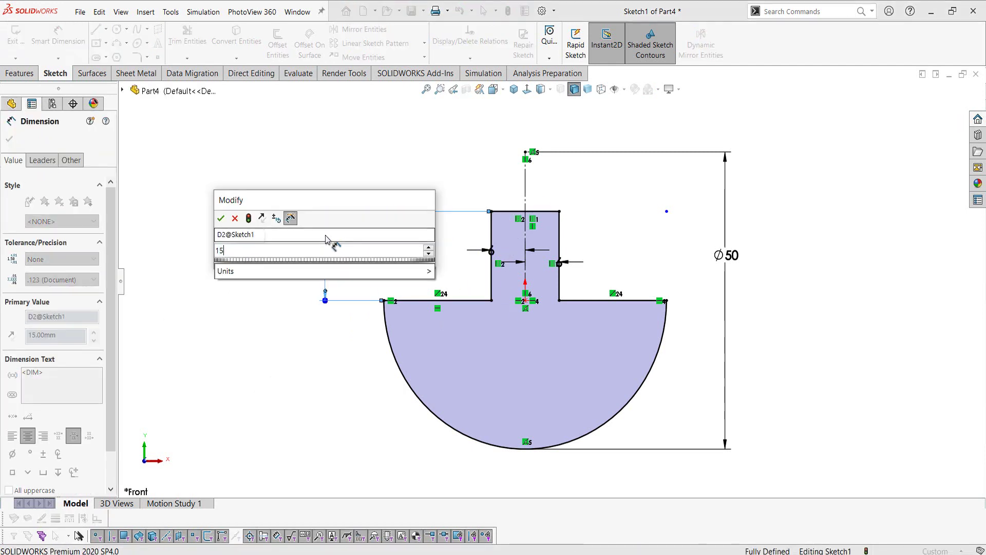
key(Return)
key(Escape)
key(f)
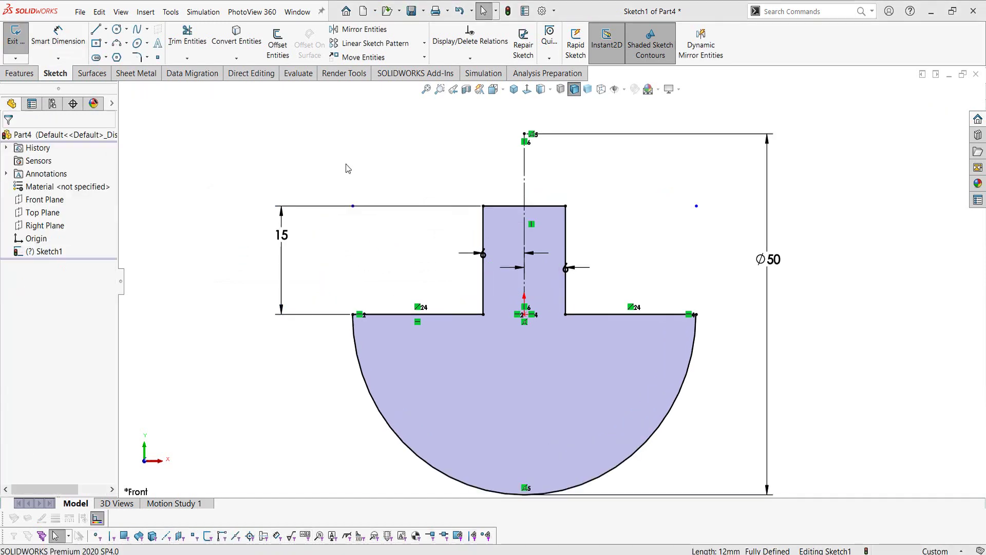
- Round the tab top with a three-point semicircle and make the flat top edge construction geometry
click(116, 44)
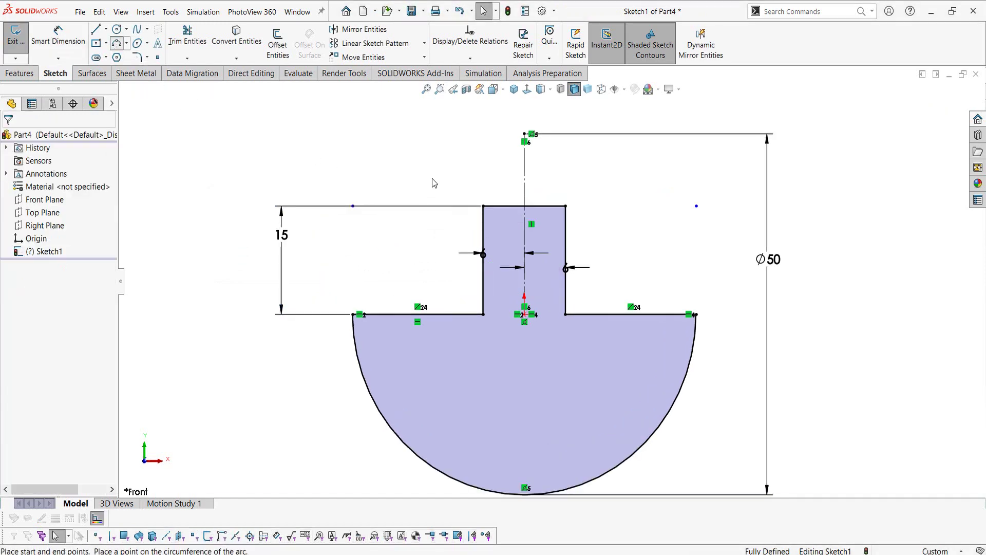
click(483, 206)
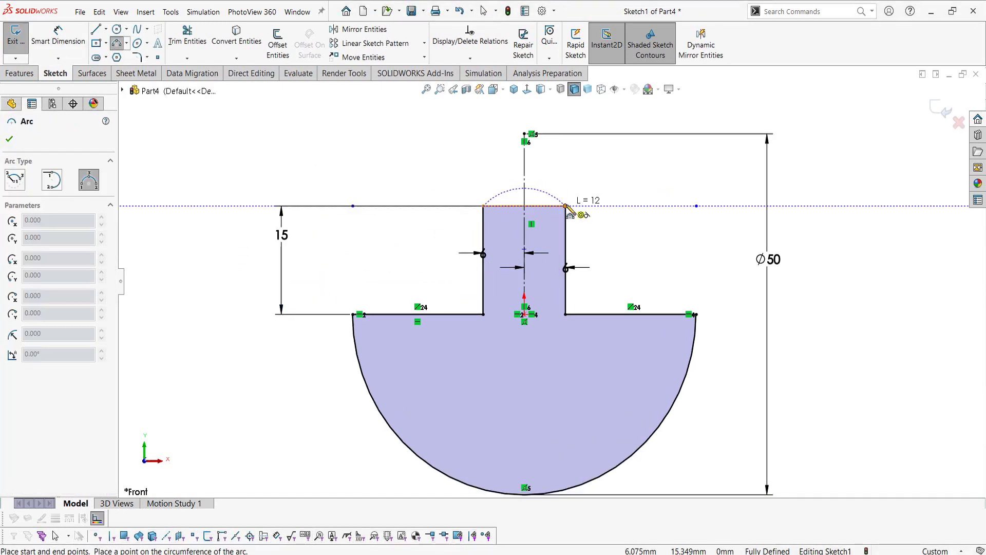
click(565, 206)
click(553, 181)
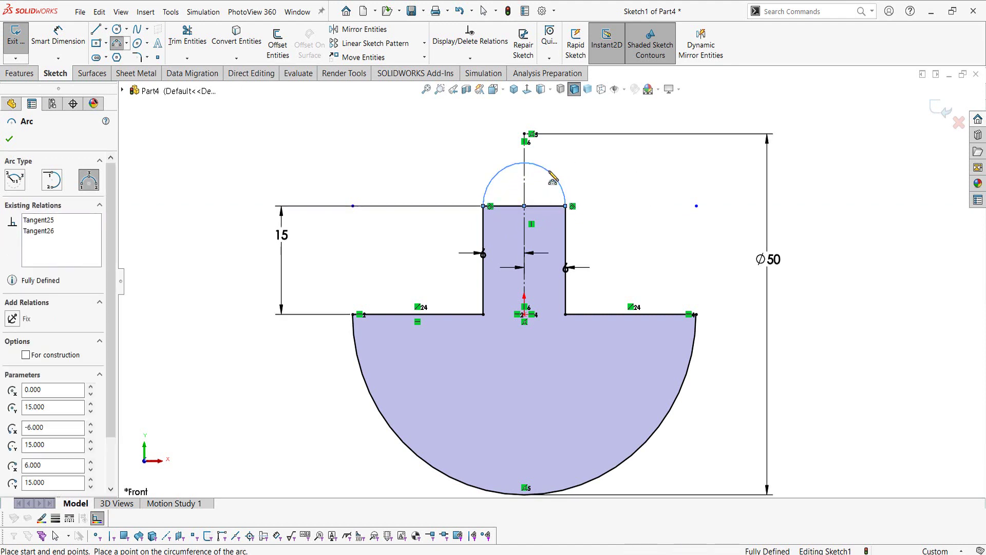
key(Escape)
click(547, 207)
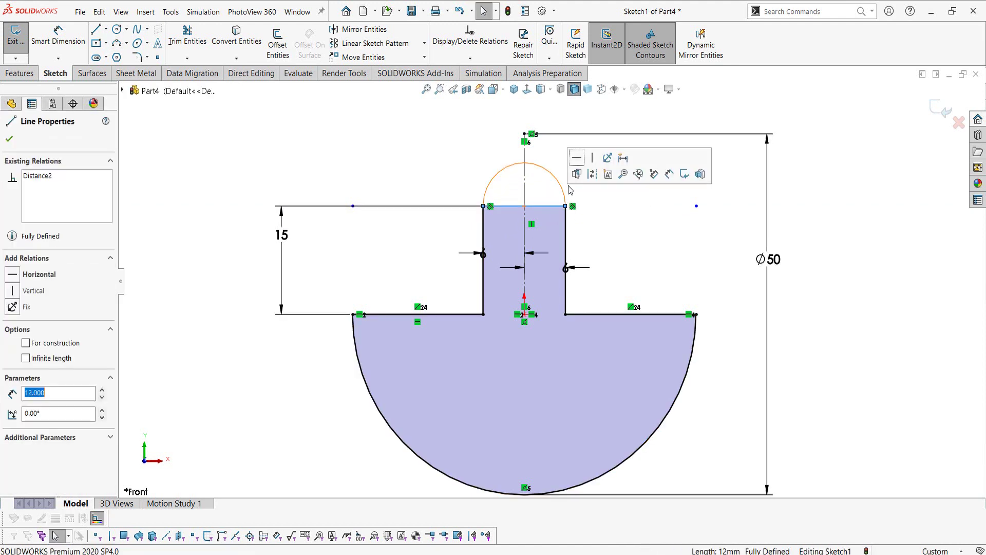
click(592, 175)
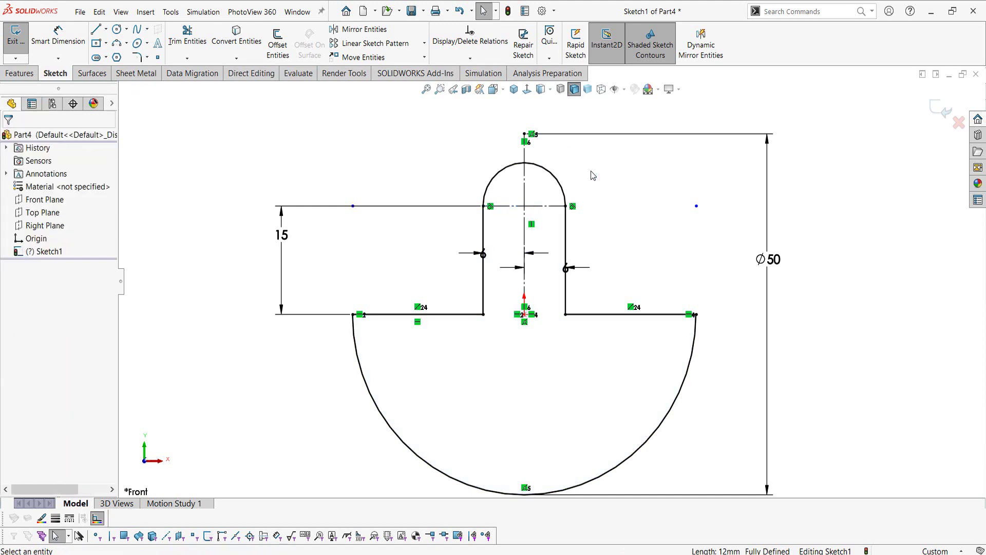
scroll(595, 256, up, 3)
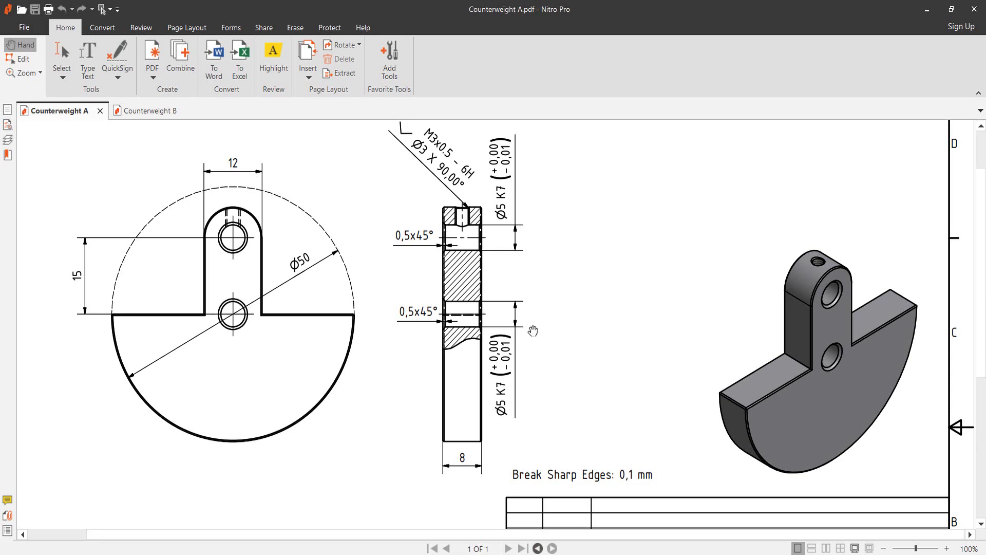
- Draw a hole circle centred on the tab's arc centre
key(alt+Tab)
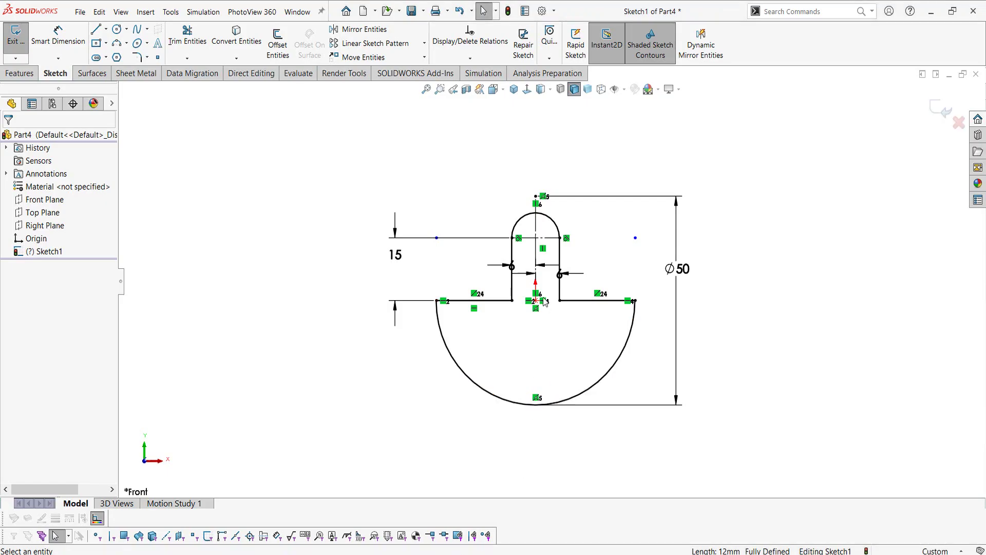
mouse_move(199, 209)
right_down()
mouse_move(251, 196)
mouse_move(281, 222)
mouse_move(310, 221)
right_up()
key(Escape)
scroll(555, 241, down, 2)
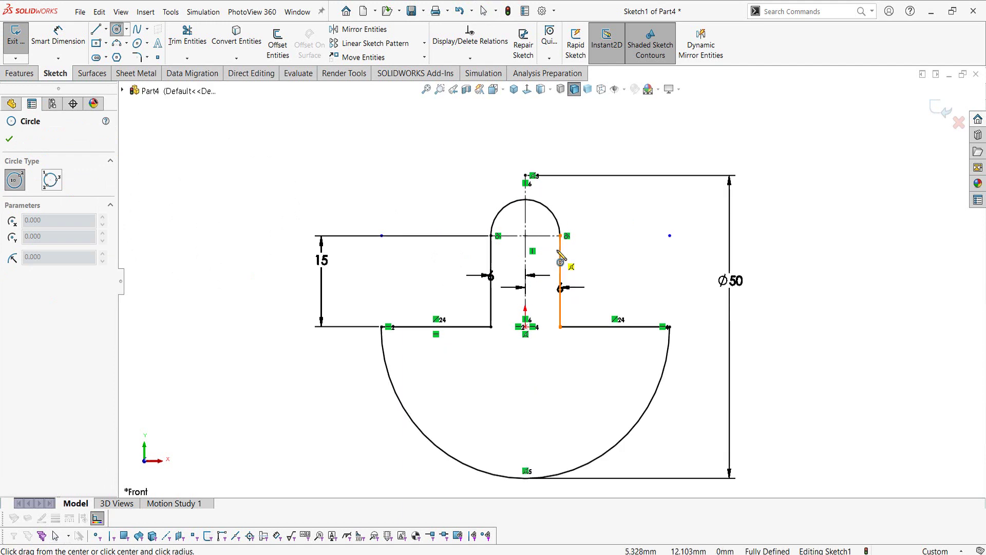
click(534, 248)
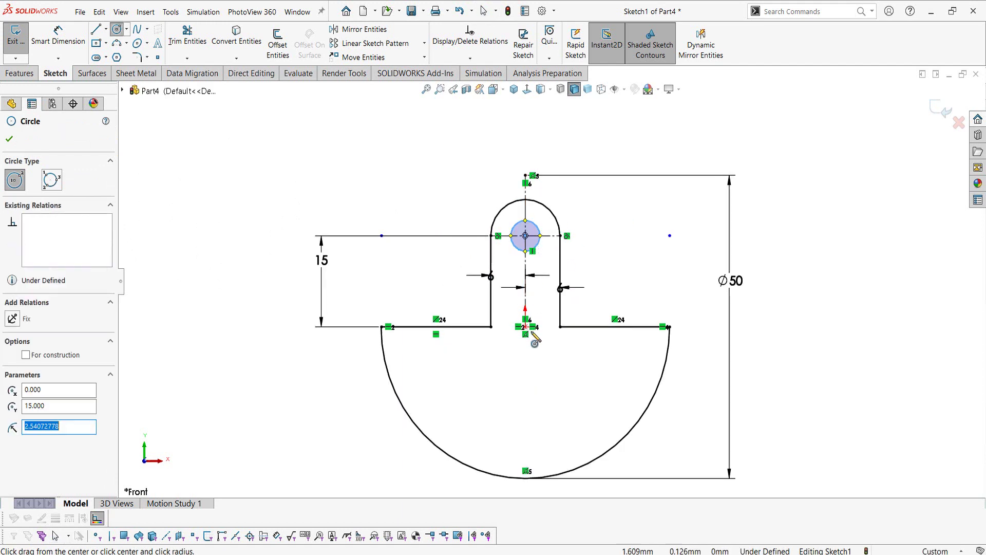
click(525, 327)
key(Escape)
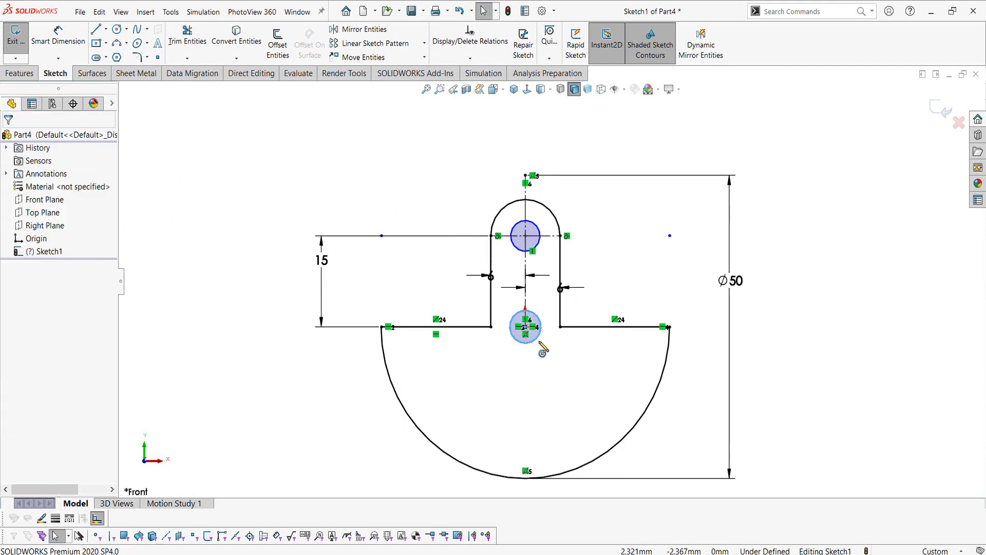
- Dimension the upper hole Ø5 and make both hole circles equal
right_drag(565, 231, 589, 203)
click(539, 230)
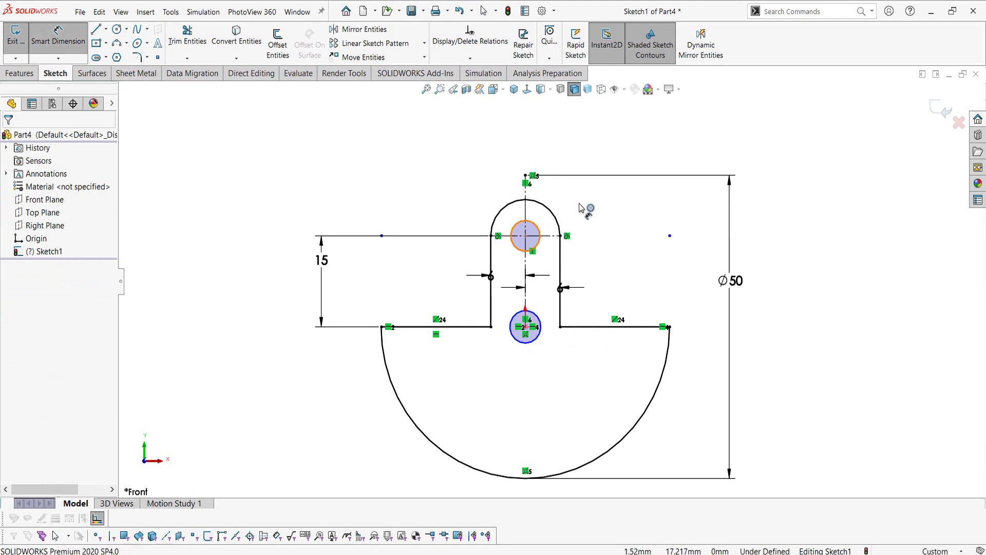
click(585, 202)
text(5)
key(Return)
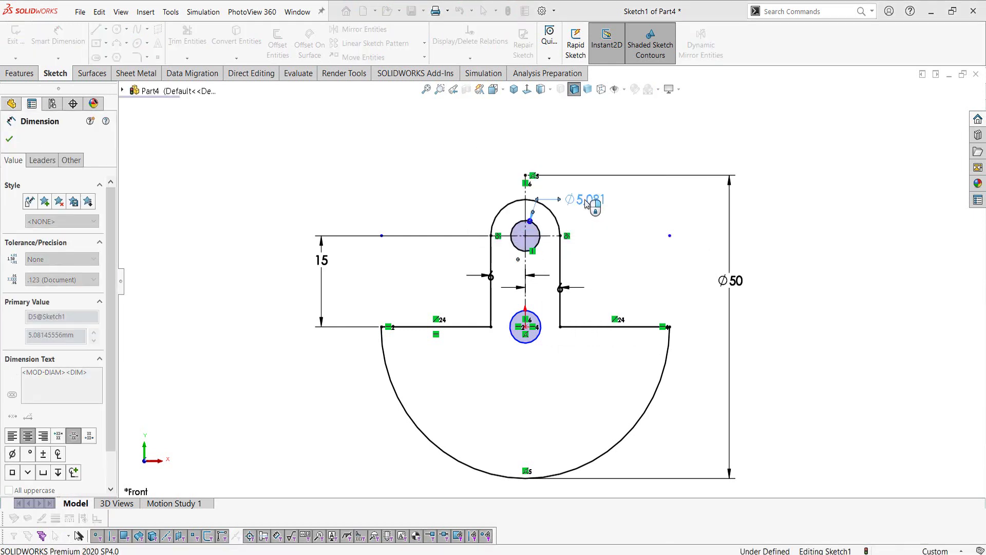
key(Escape)
key(Escape)
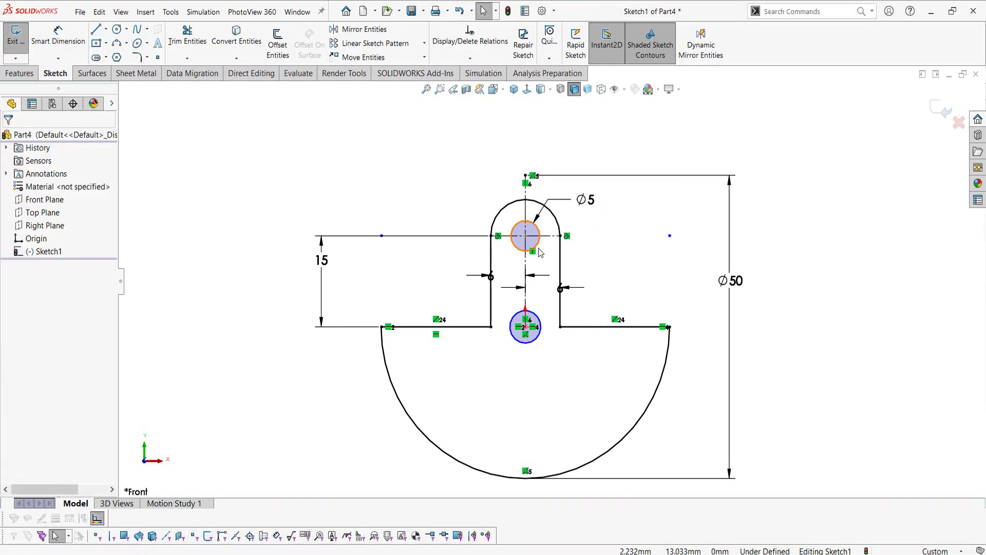
click(539, 251)
ctrl+click(540, 326)
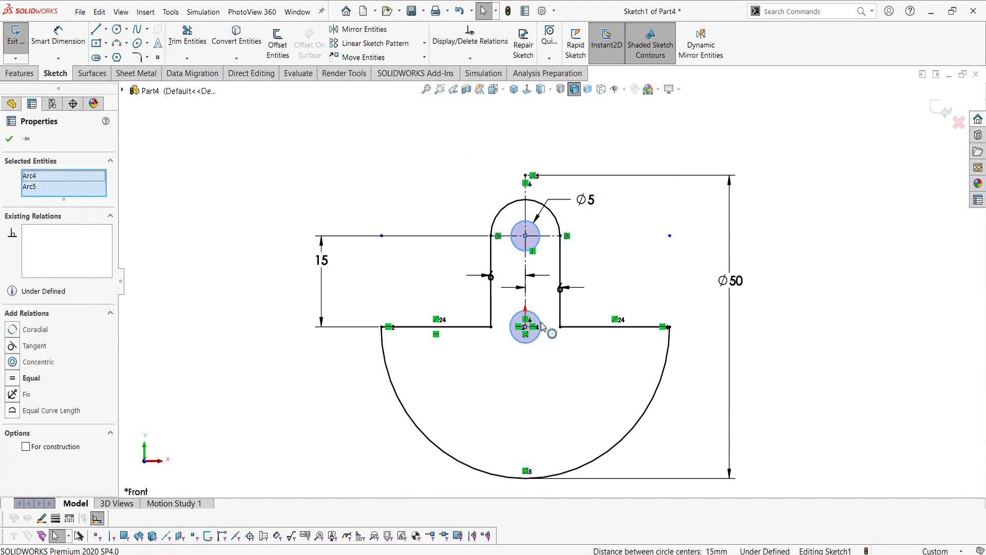
click(14, 381)
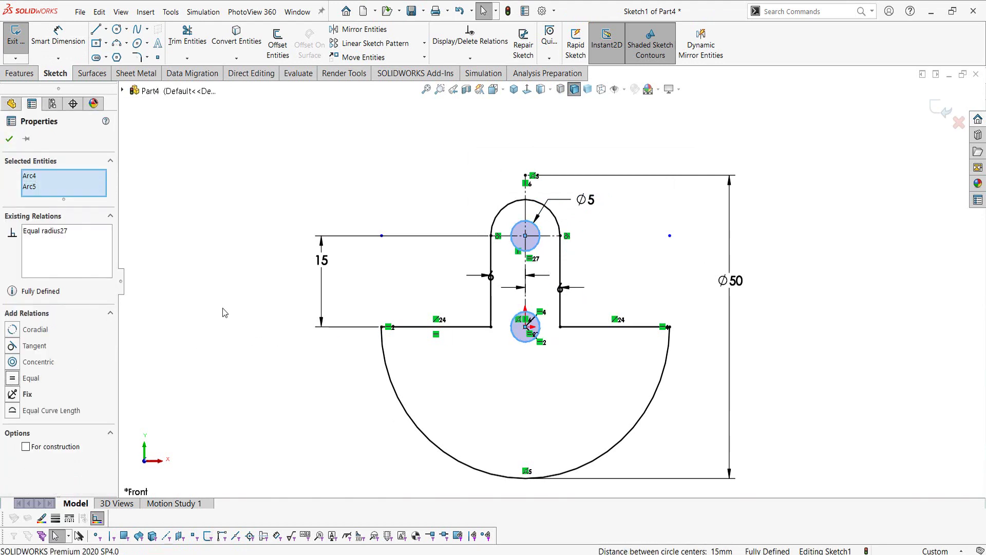
click(242, 263)
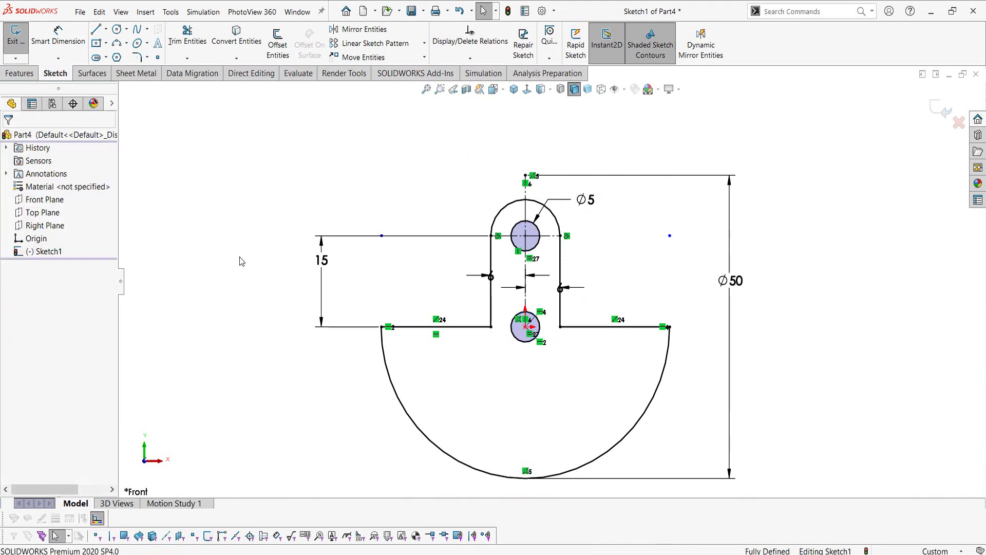
- Preview a Mid Plane boss extrusion of the sketch at 10 mm
click(19, 73)
click(21, 44)
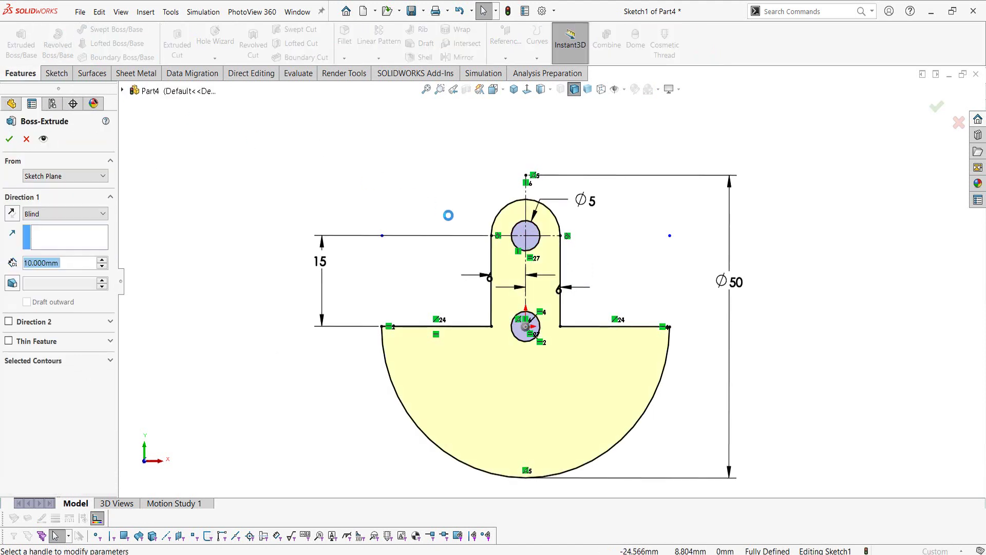
click(86, 215)
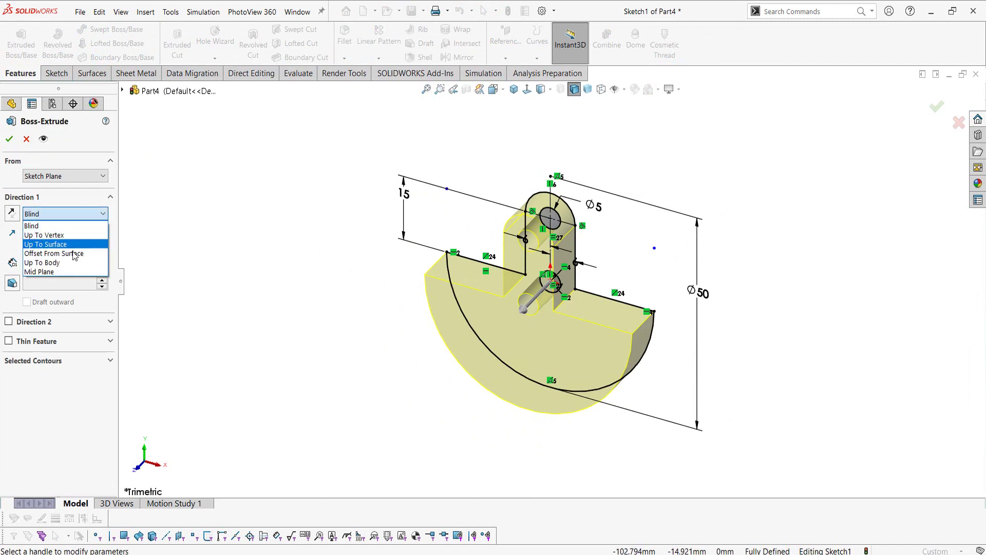
click(65, 272)
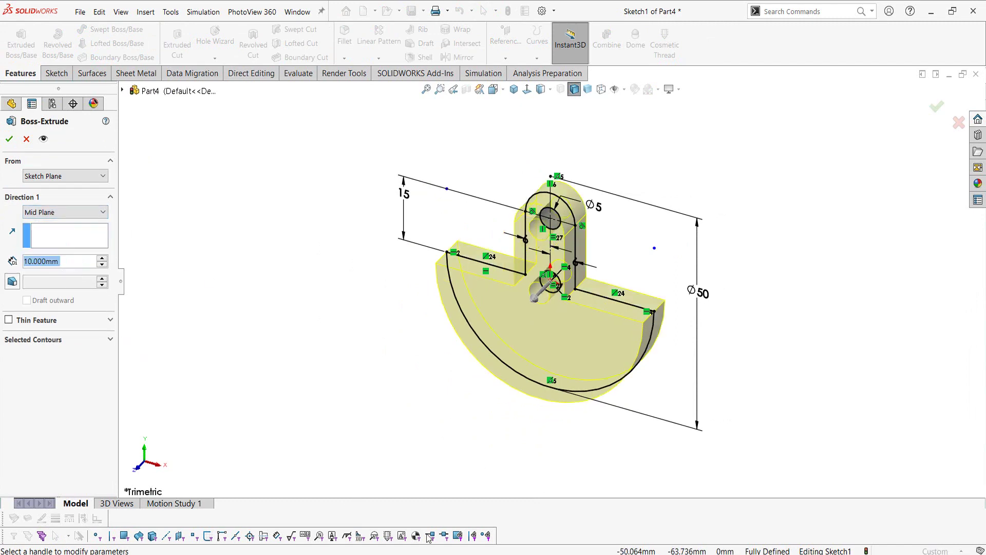
key(alt+Tab)
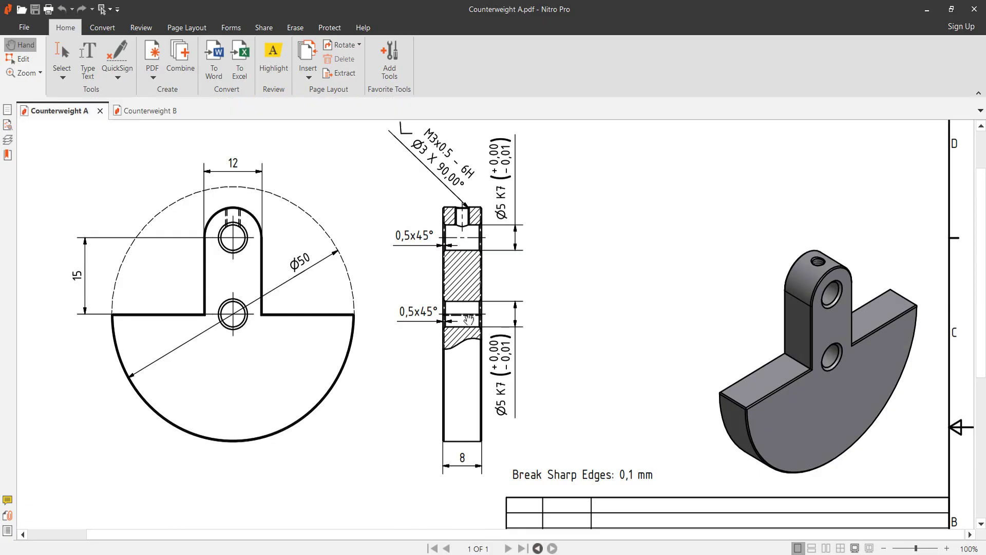
key(alt+Tab)
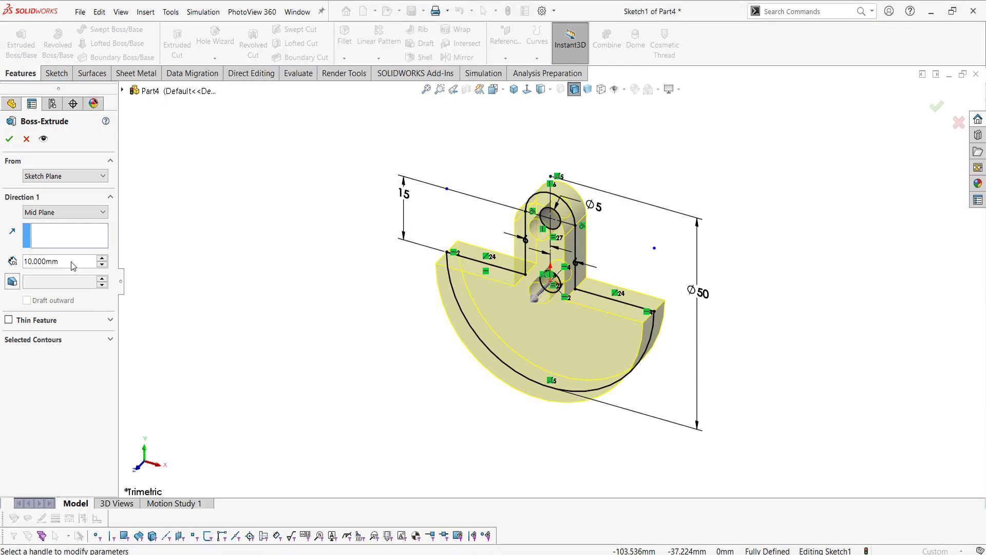
- Change the Mid Plane depth to 8 mm, accept Boss-Extrude1, and compare with the reference drawing
text(8)
key(Return)
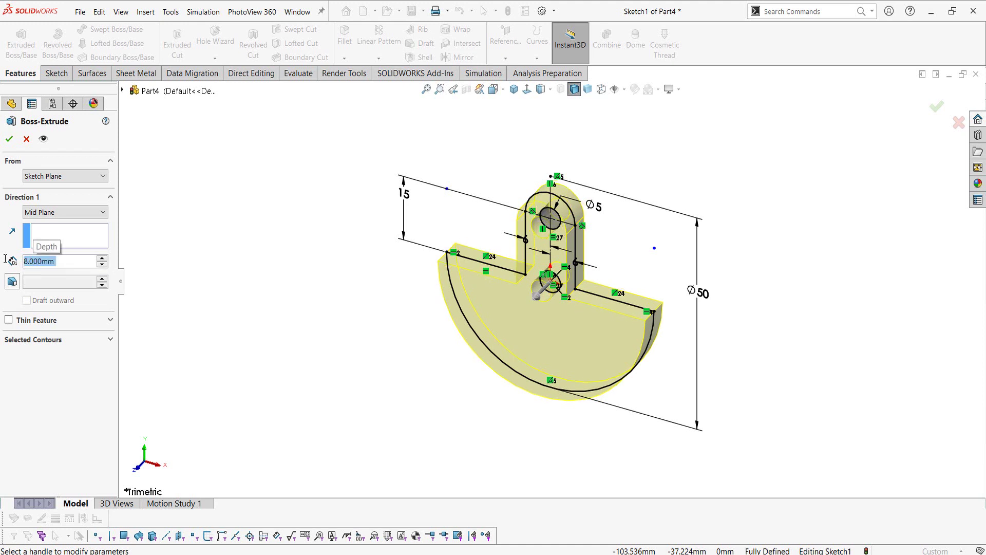
click(9, 141)
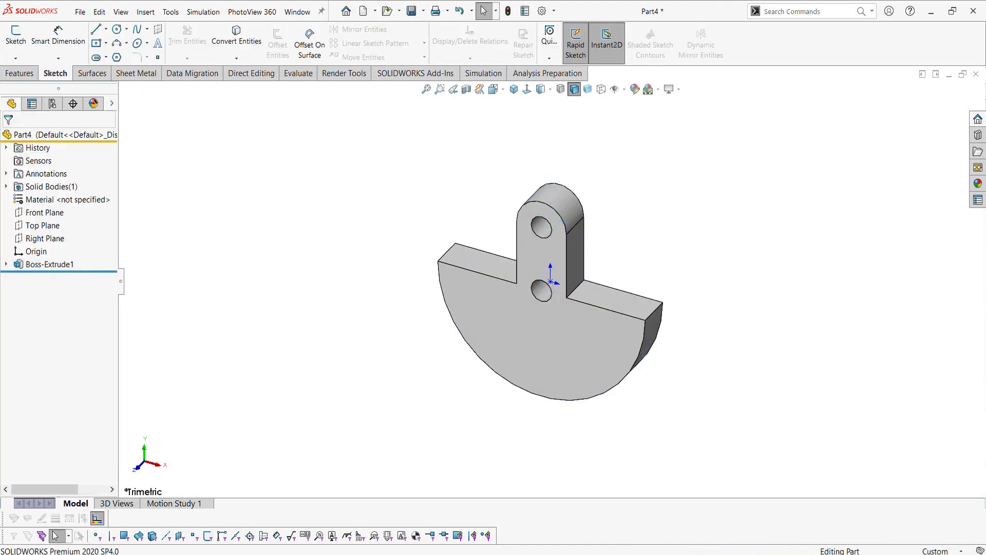
key(alt+Tab)
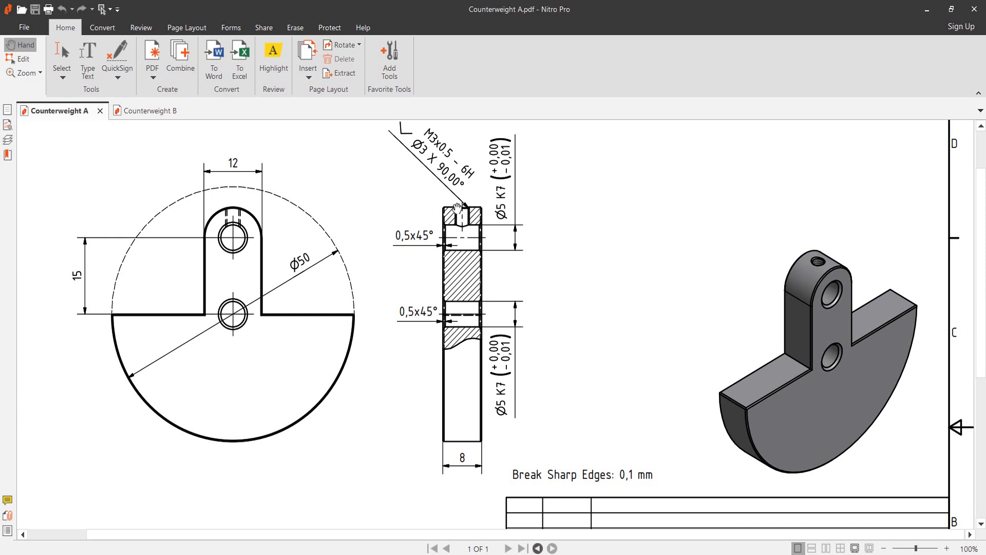
scroll(452, 207, up, 1)
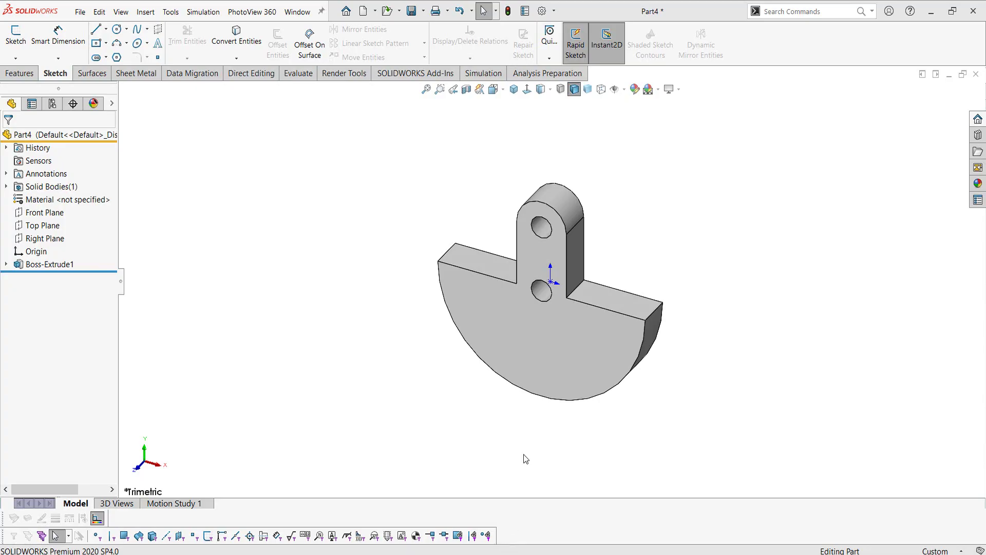
click(38, 75)
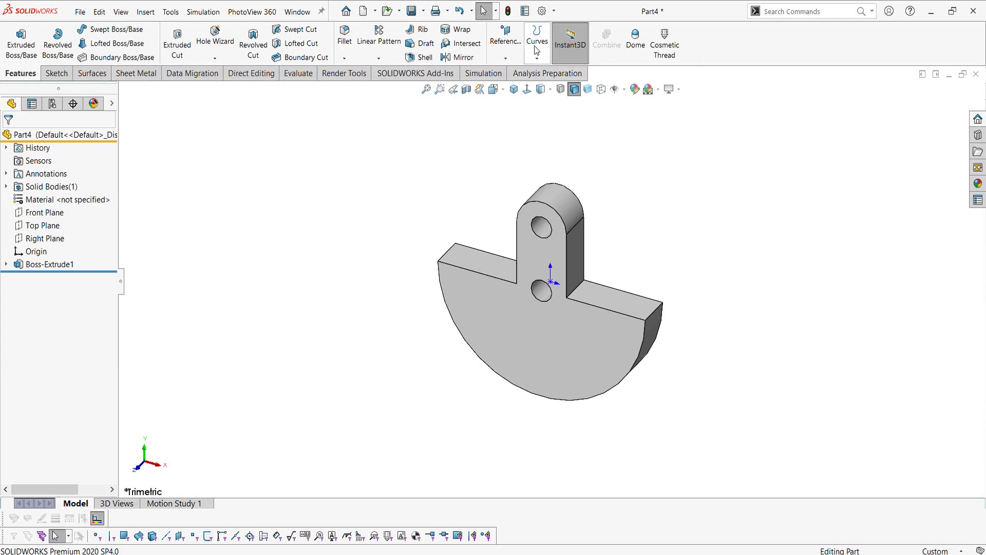
- Create Plane1 parallel to the Top Plane through a point on the tab's rounded top
click(505, 54)
click(510, 73)
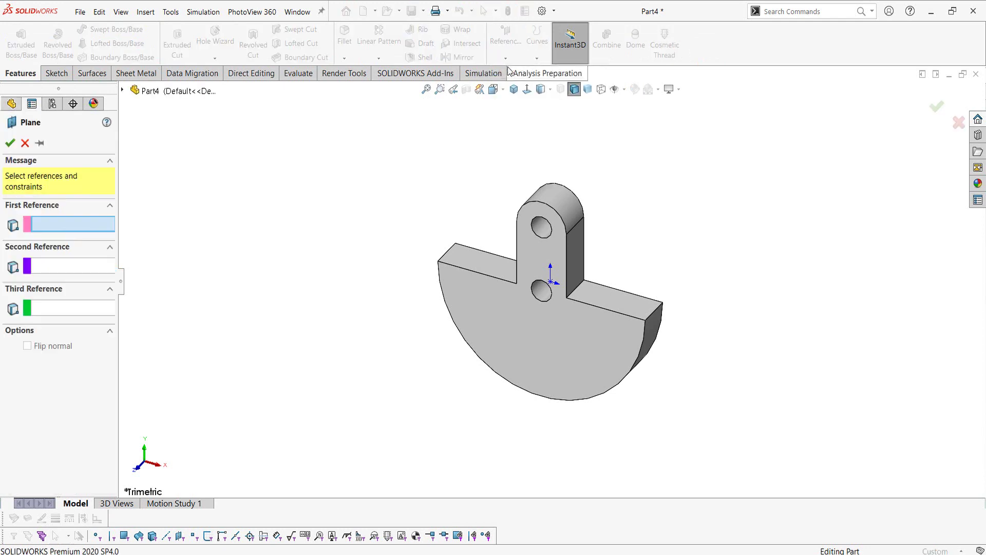
click(122, 91)
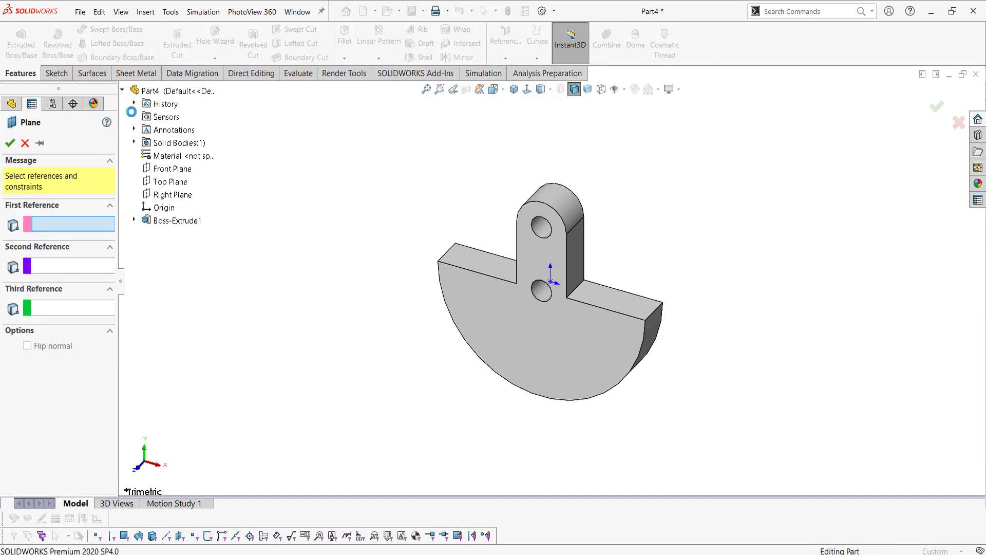
click(165, 185)
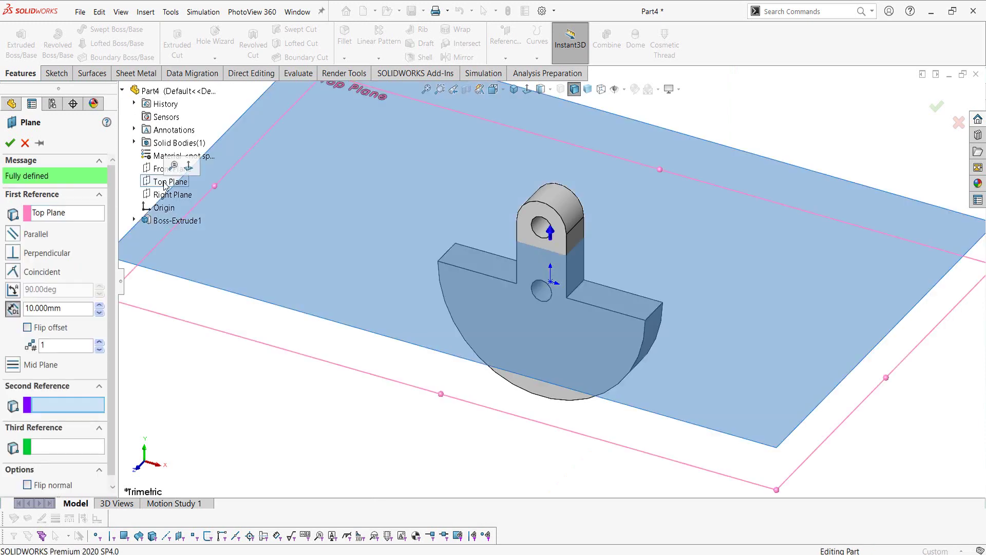
click(542, 206)
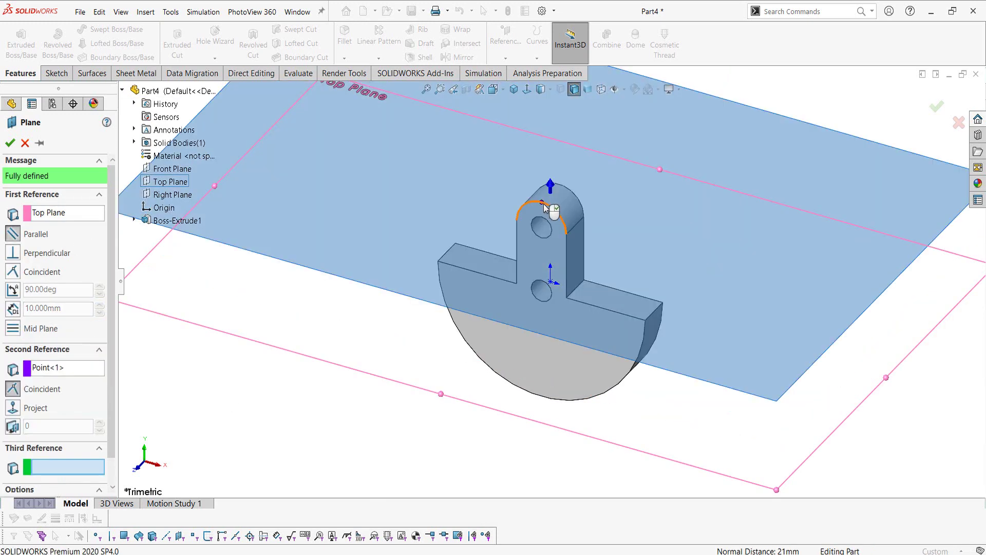
scroll(544, 207, down, 1)
scroll(544, 208, down, 2)
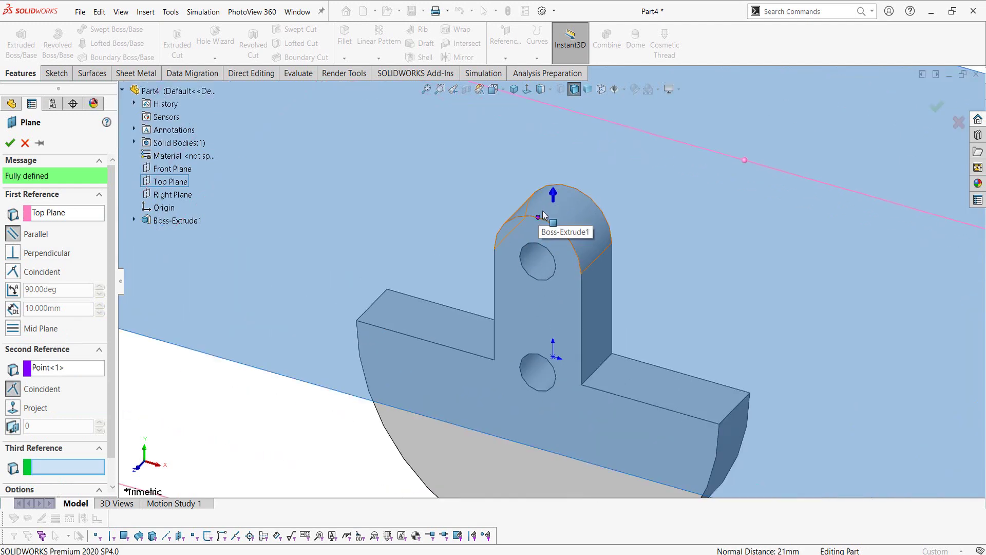
click(10, 143)
scroll(637, 241, up, 2)
scroll(637, 242, up, 2)
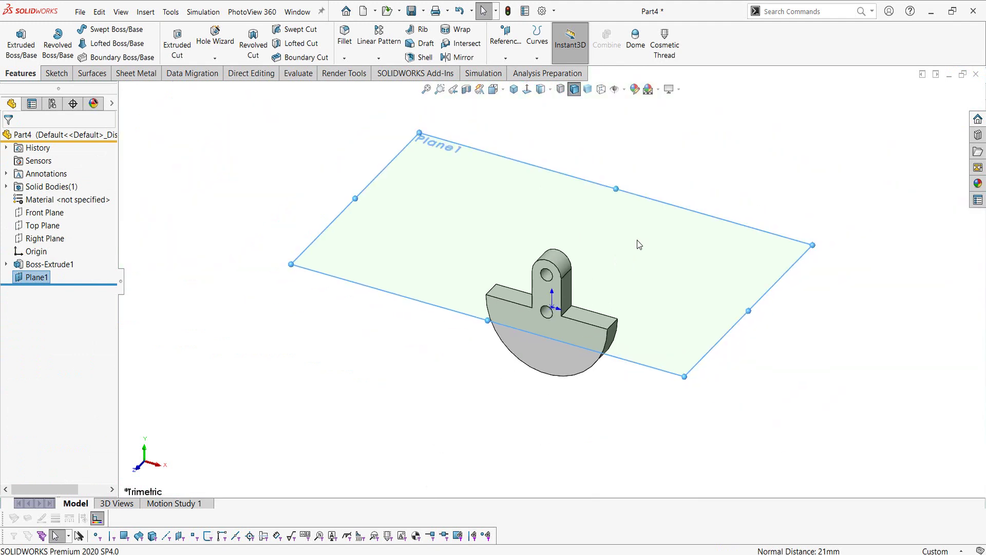
click(506, 155)
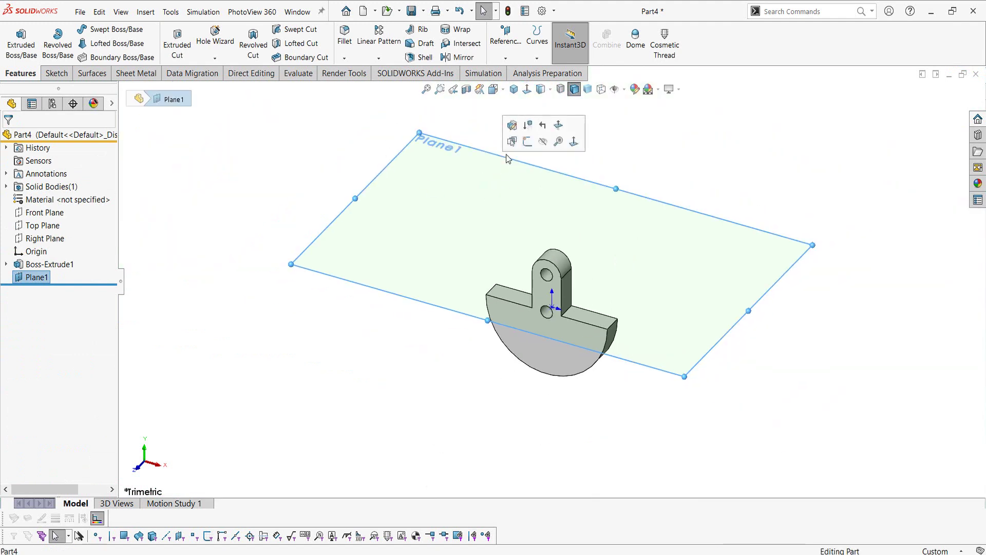
- Start a sketch on Plane1, hide the plane, and draw a small circle near the origin
click(527, 141)
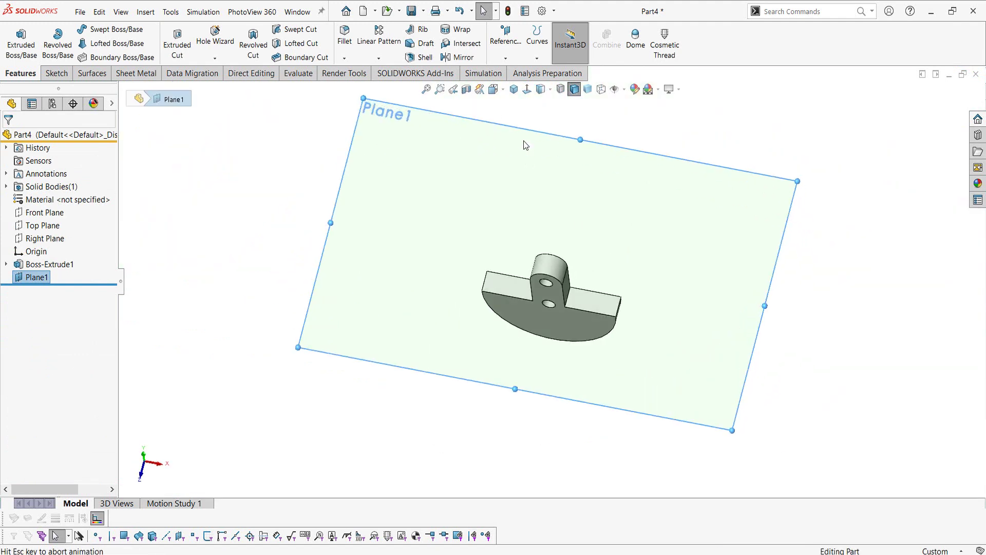
right_click(37, 280)
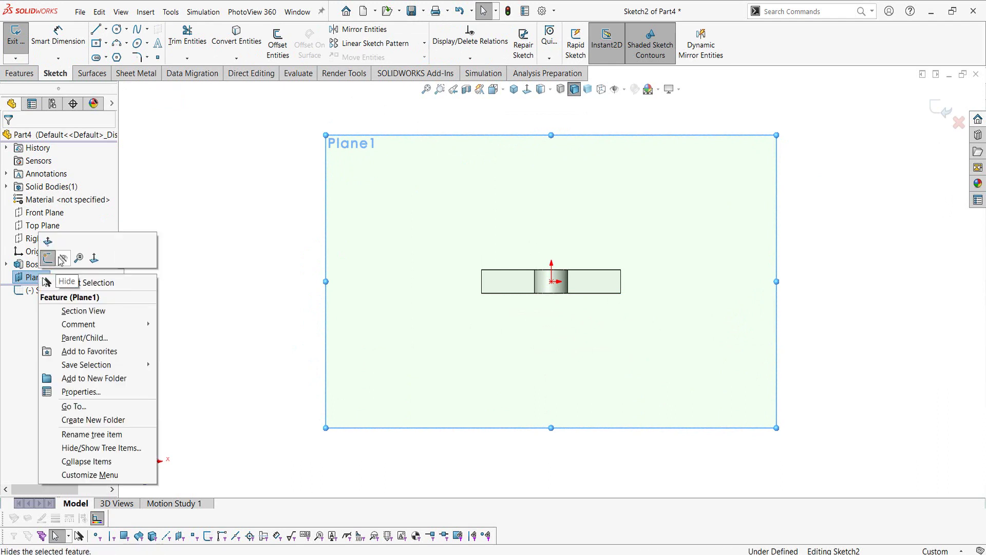
click(61, 260)
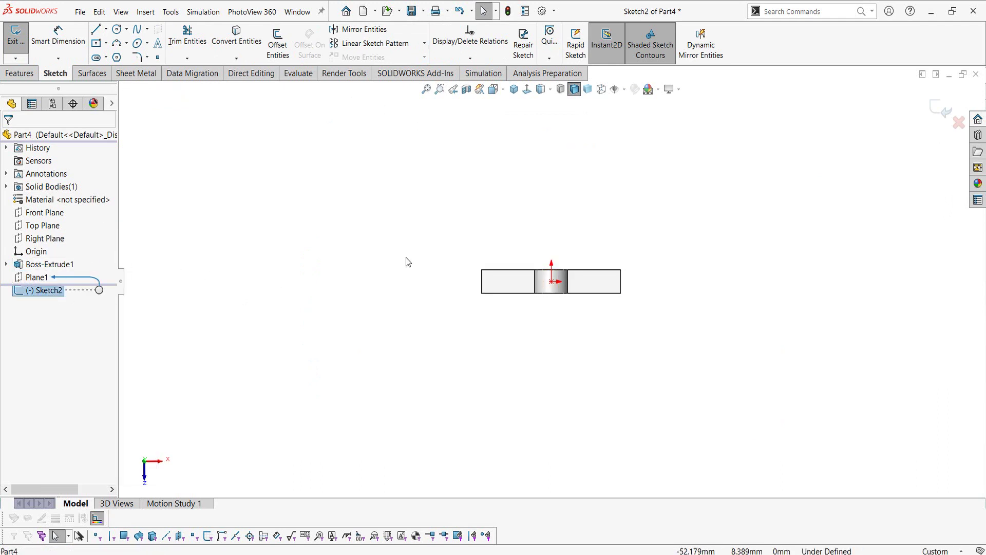
scroll(662, 312, down, 3)
scroll(507, 273, down, 2)
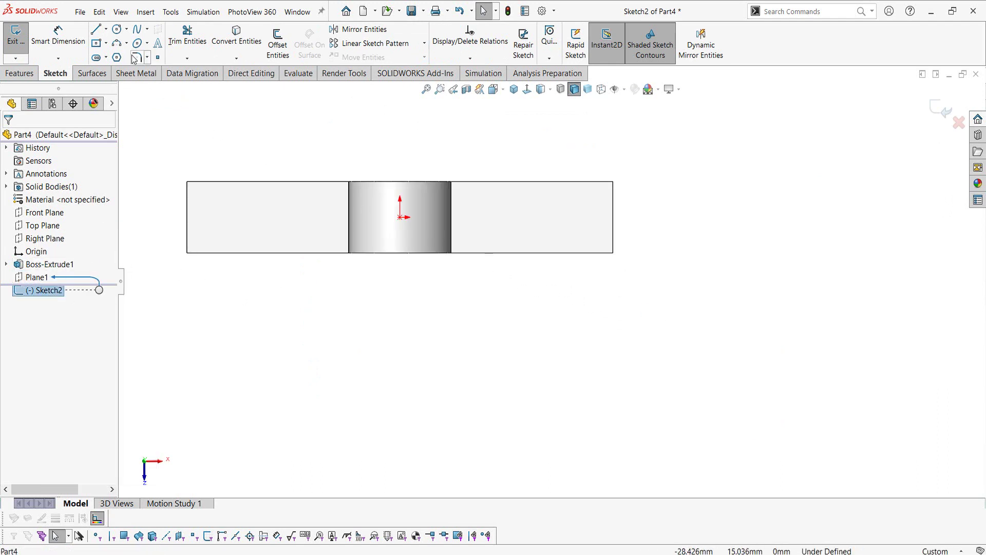
click(116, 29)
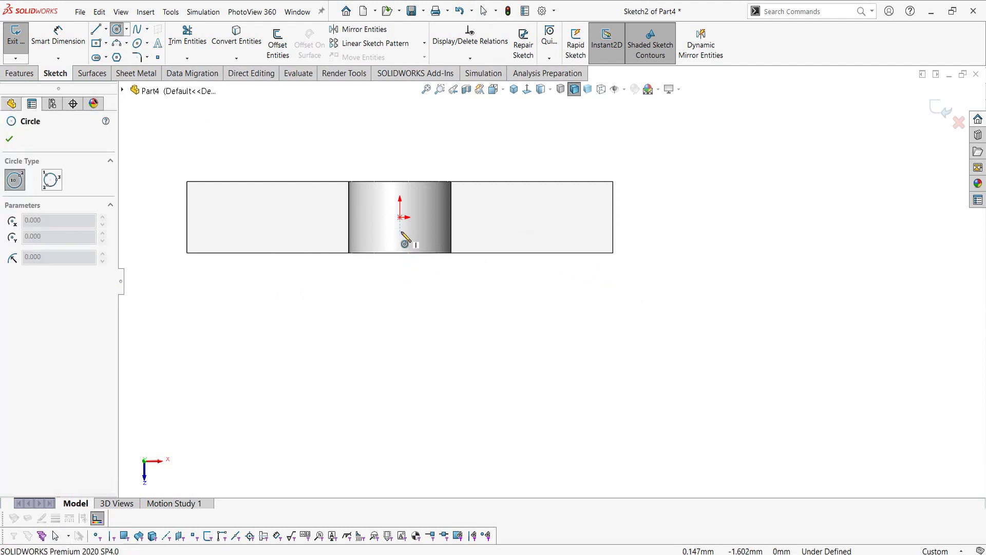
click(400, 231)
click(407, 238)
key(Escape)
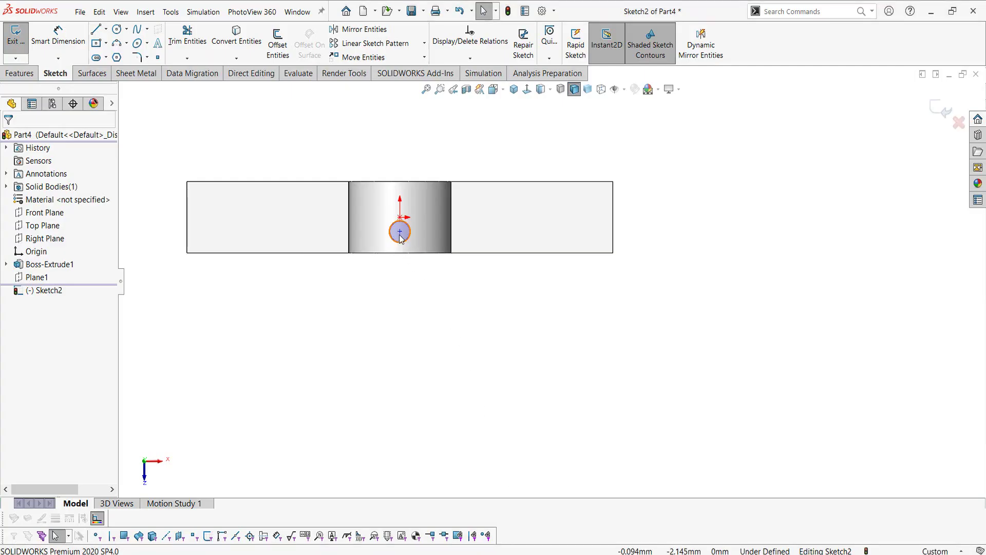
- Make the circle centre coincident with the origin and dimension it Ø3
click(400, 232)
ctrl+click(400, 218)
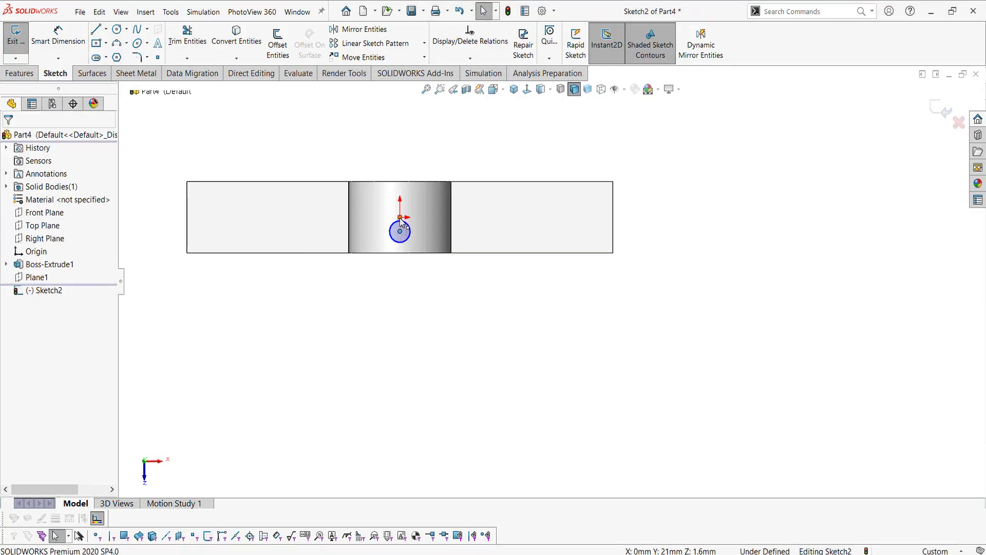
click(462, 170)
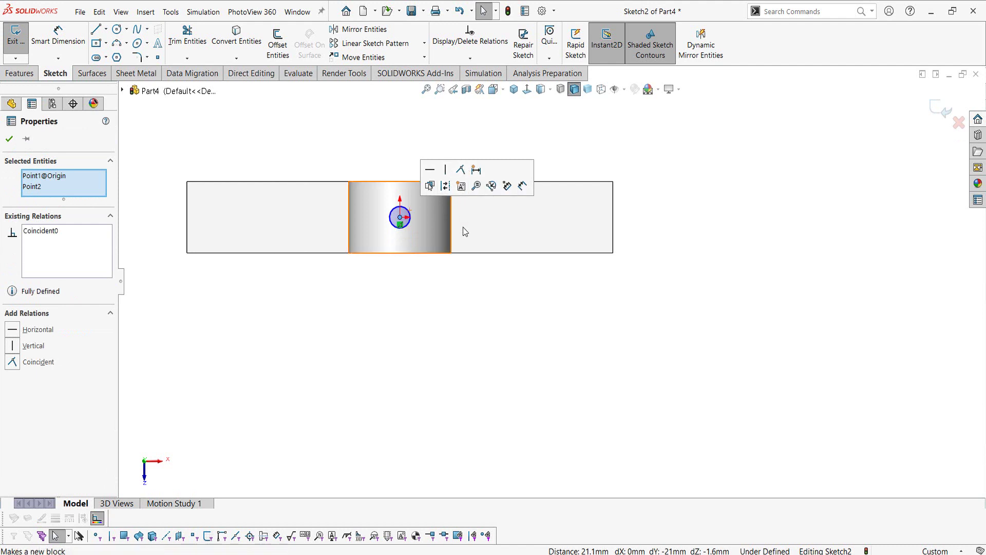
click(496, 350)
key(d)
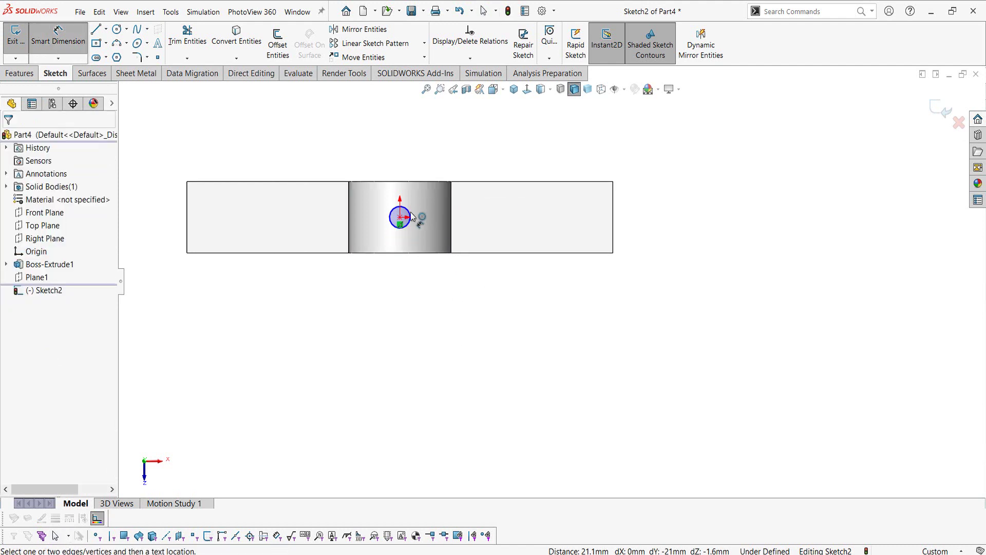
click(408, 210)
click(452, 159)
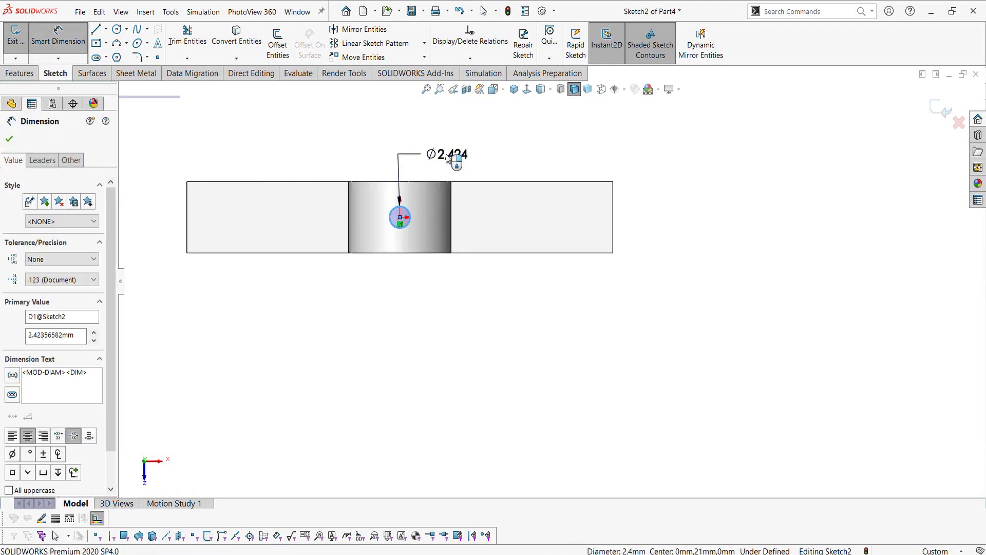
text(3)
key(Return)
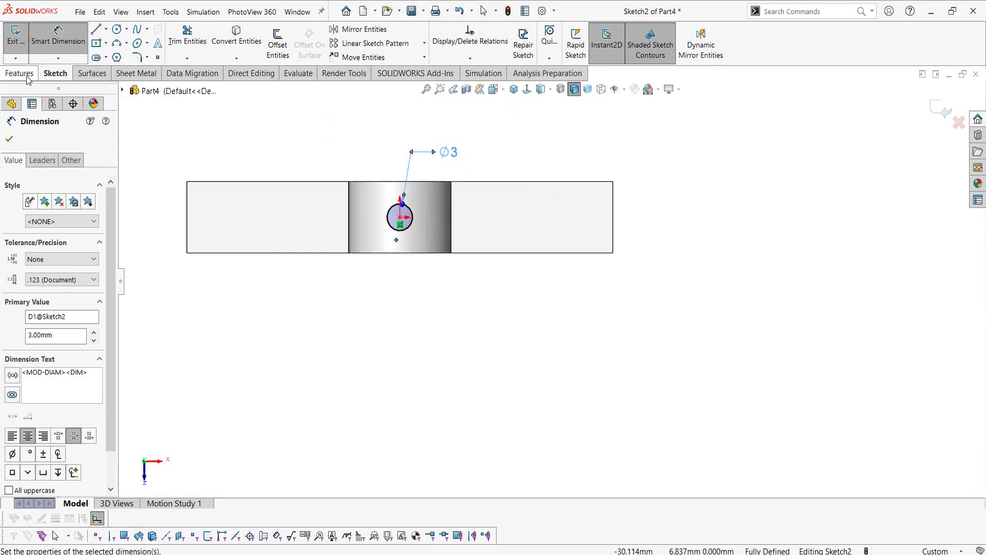
- Cut the Ø3 circle Up To Next to form the hole in the tab top
click(23, 74)
click(182, 37)
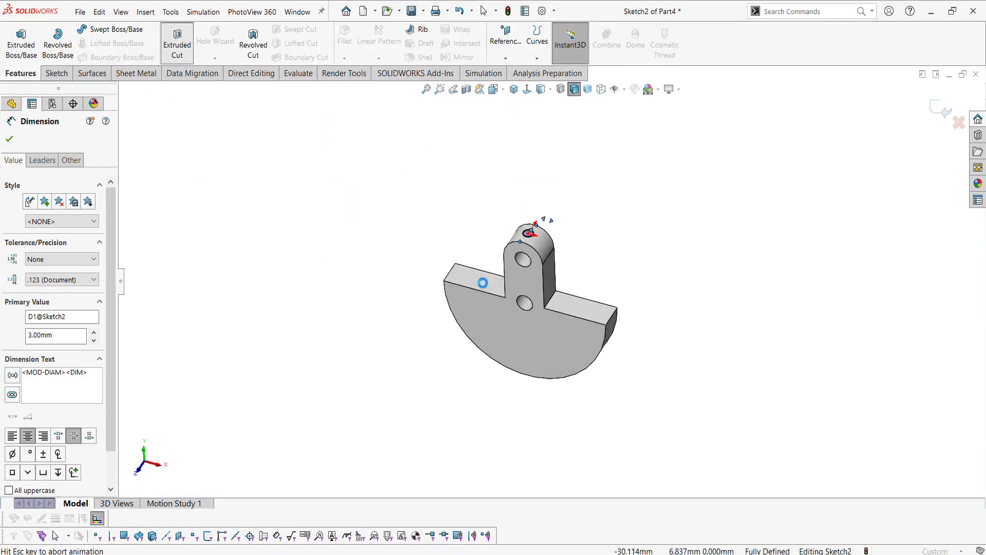
click(64, 213)
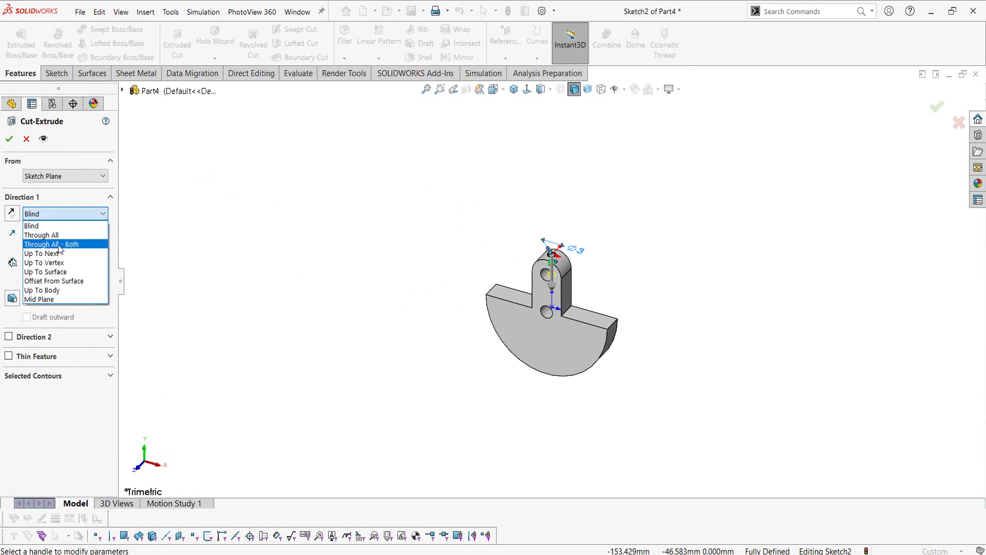
click(42, 253)
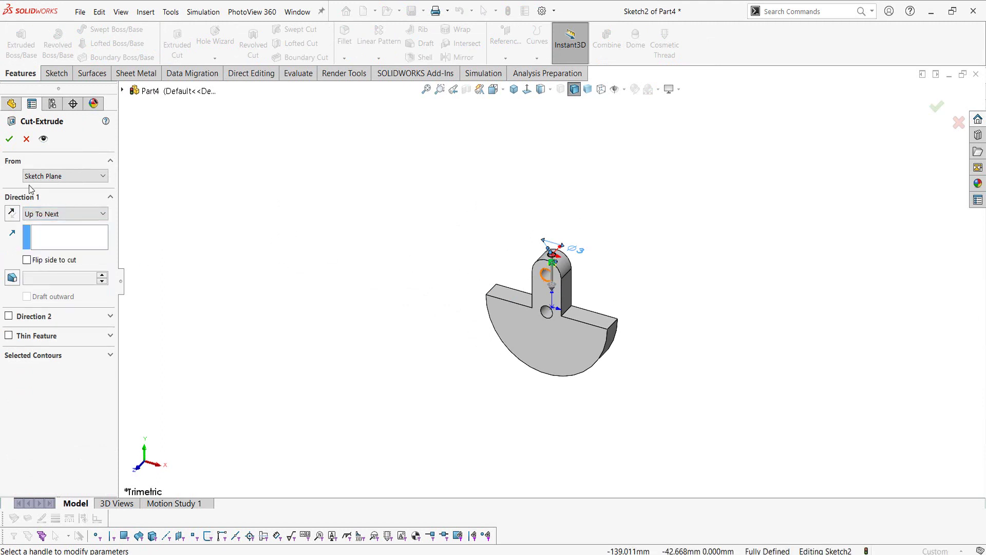
click(10, 139)
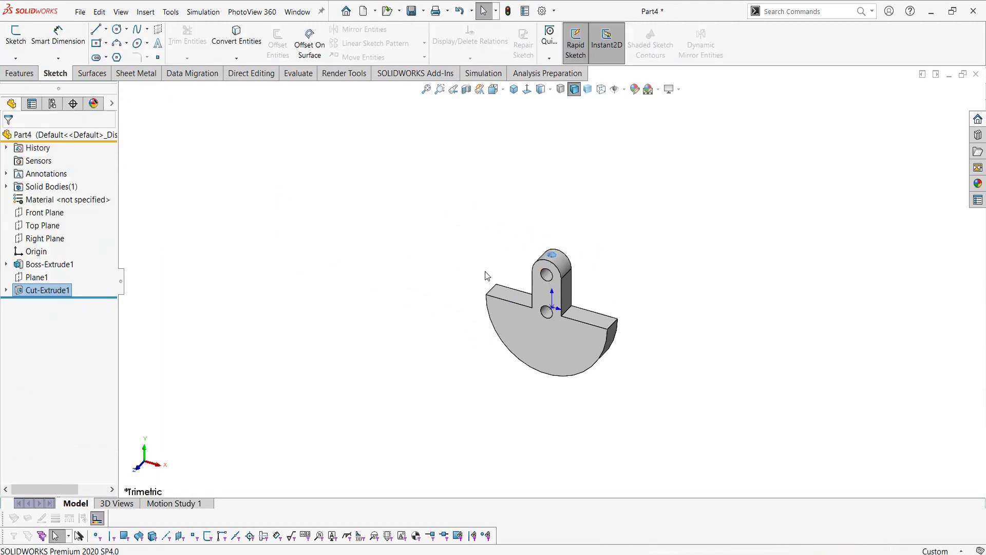
right_click(60, 198)
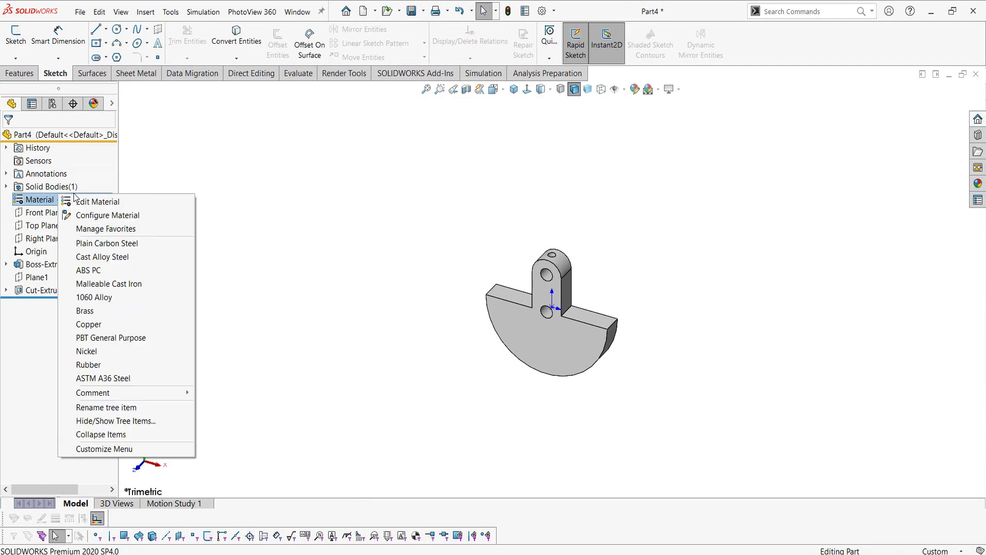
click(332, 277)
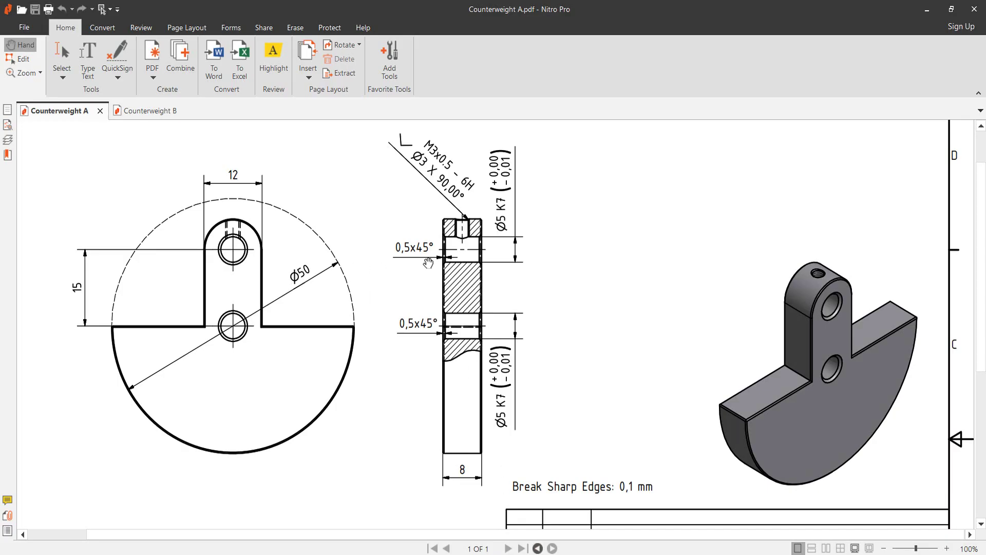
scroll(546, 276, up, 2)
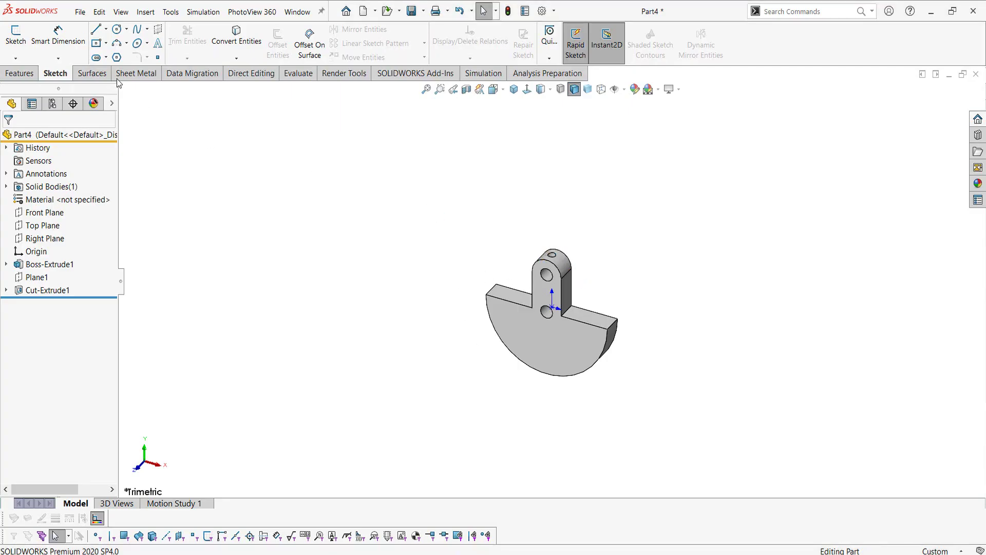
- Start a chamfer and select the lower and upper hole faces
click(19, 73)
click(344, 59)
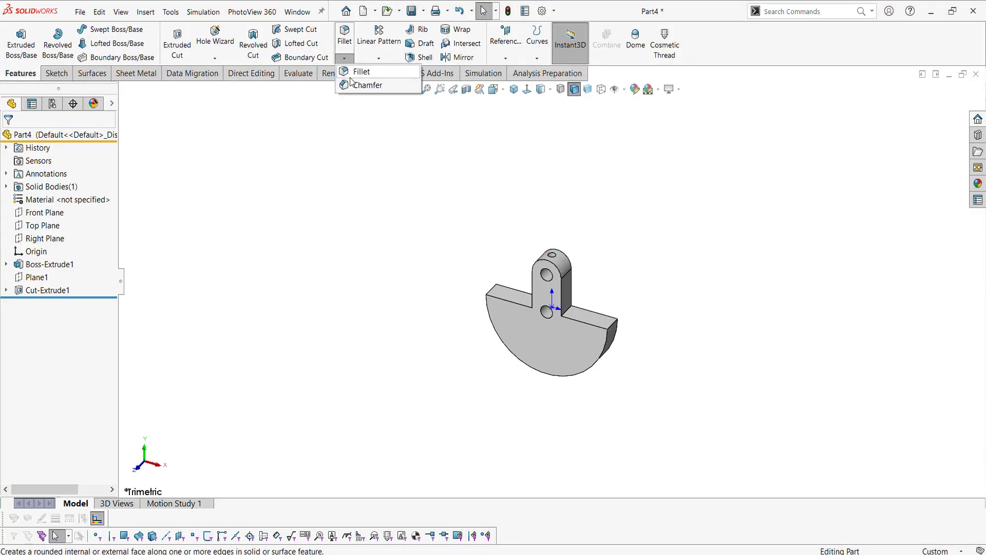
click(354, 85)
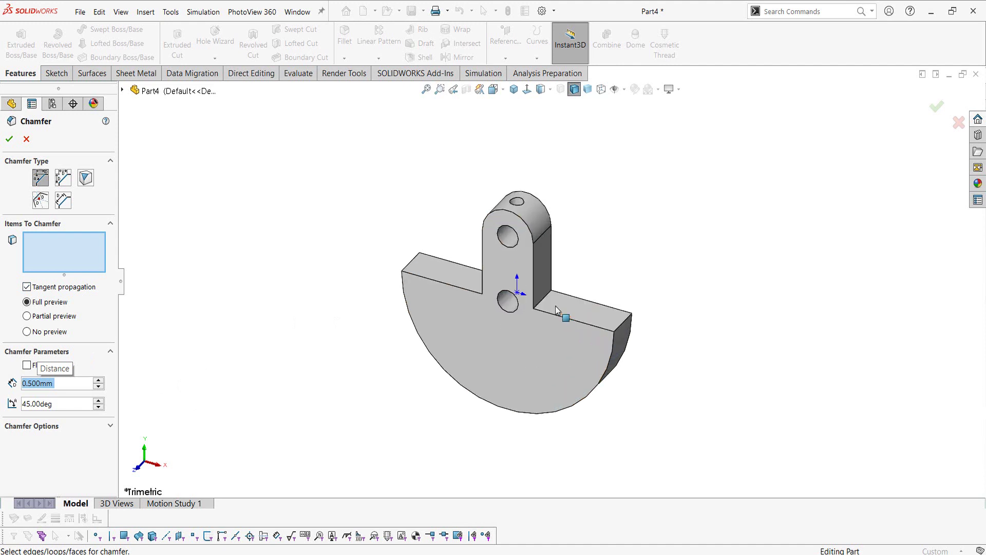
scroll(556, 306, down, 3)
scroll(500, 287, down, 3)
click(456, 286)
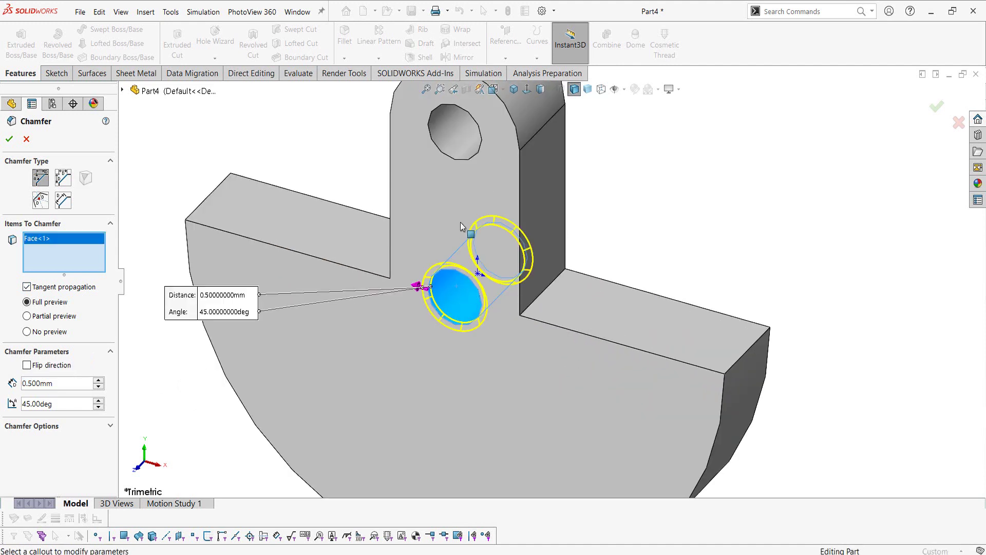
click(455, 138)
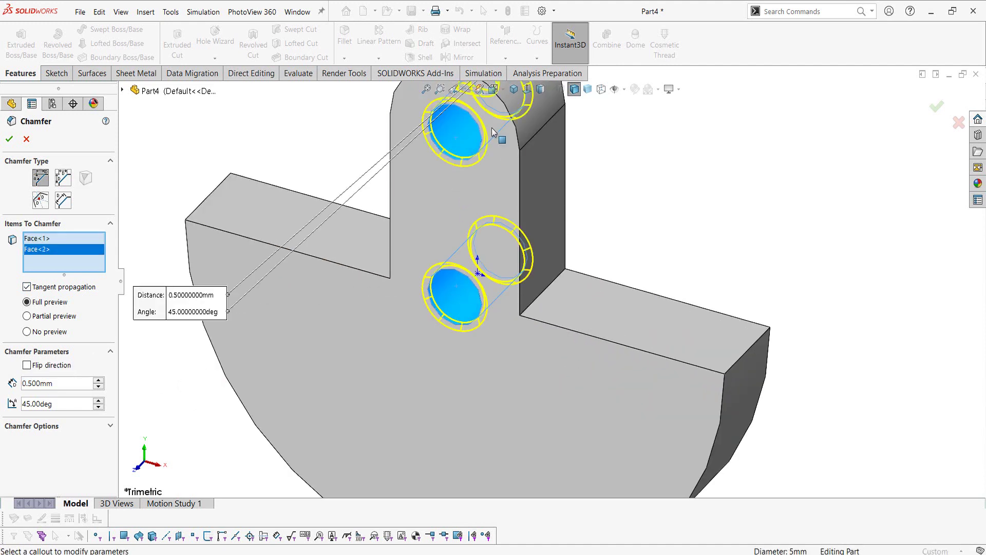
- Check the chamfer preview from other angles and apply the 0.5 mm × 45° chamfer
middle_drag(508, 181, 454, 230)
key(ctrl+7)
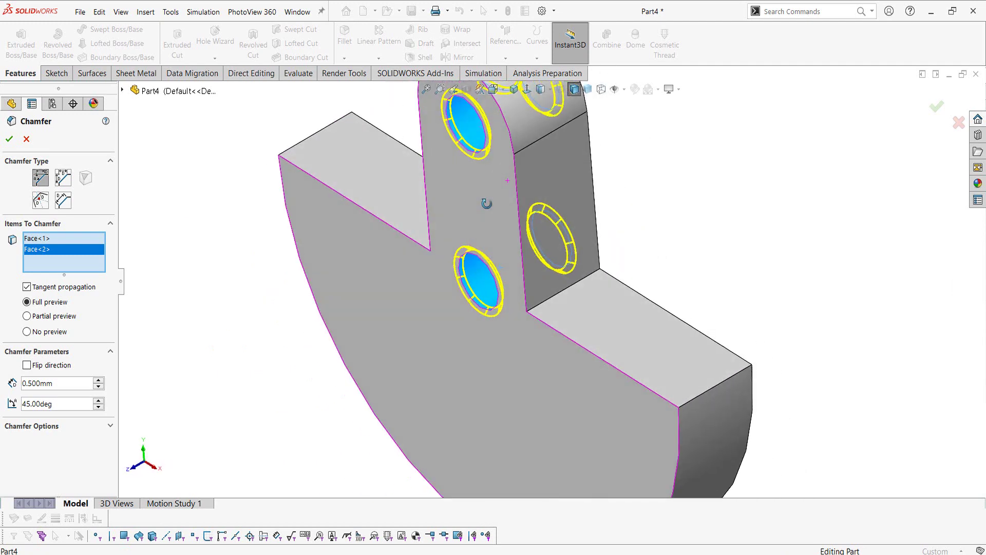
scroll(479, 165, up, 2)
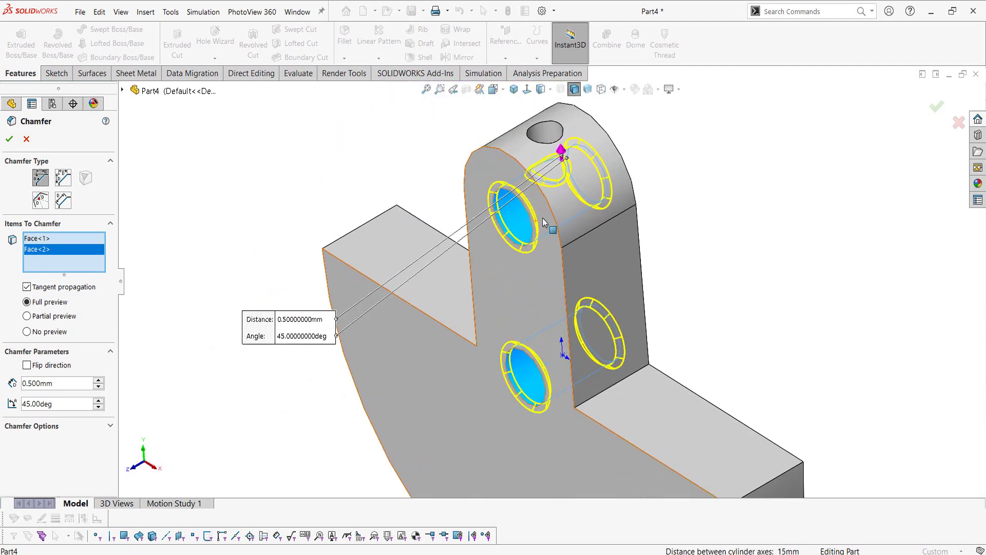
middle_drag(508, 218, 461, 279)
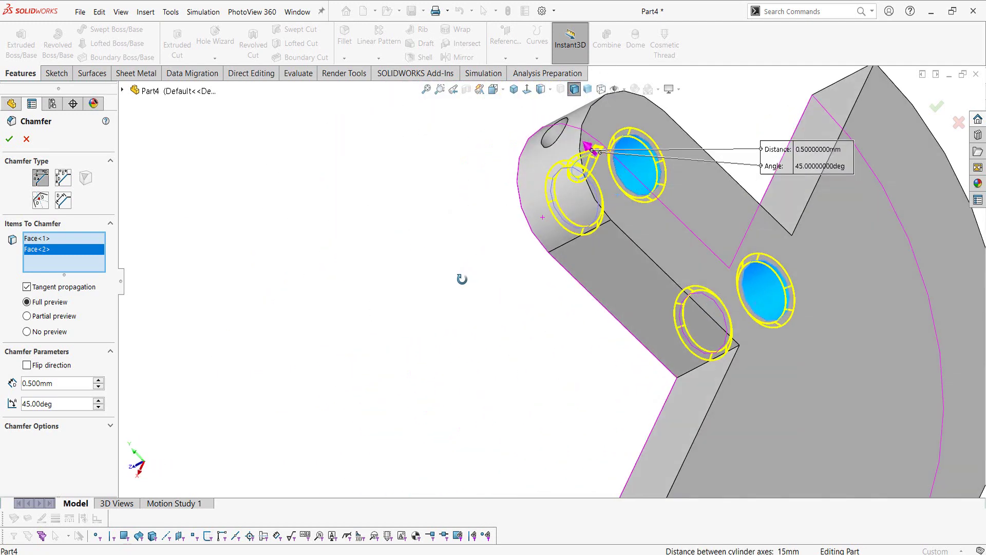
key(ctrl+7)
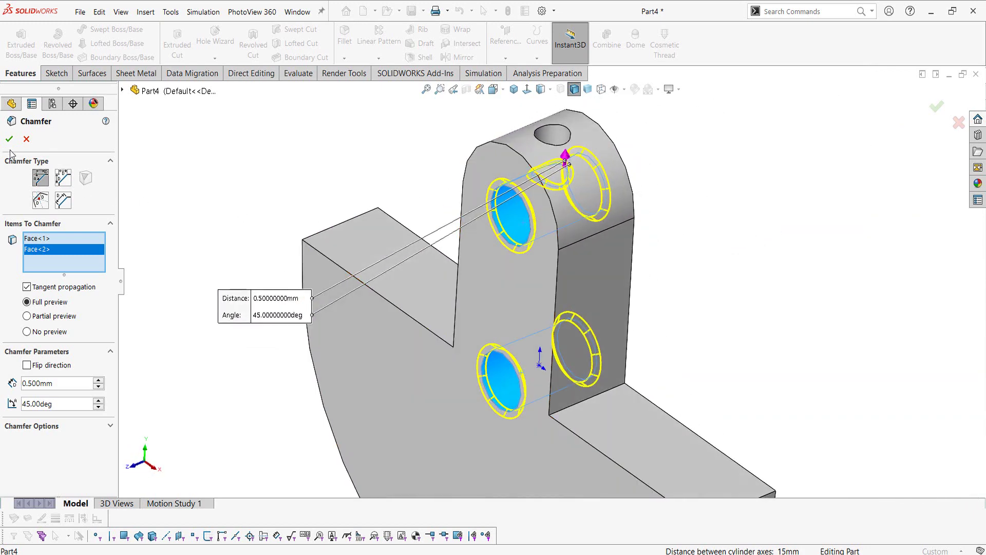
click(9, 139)
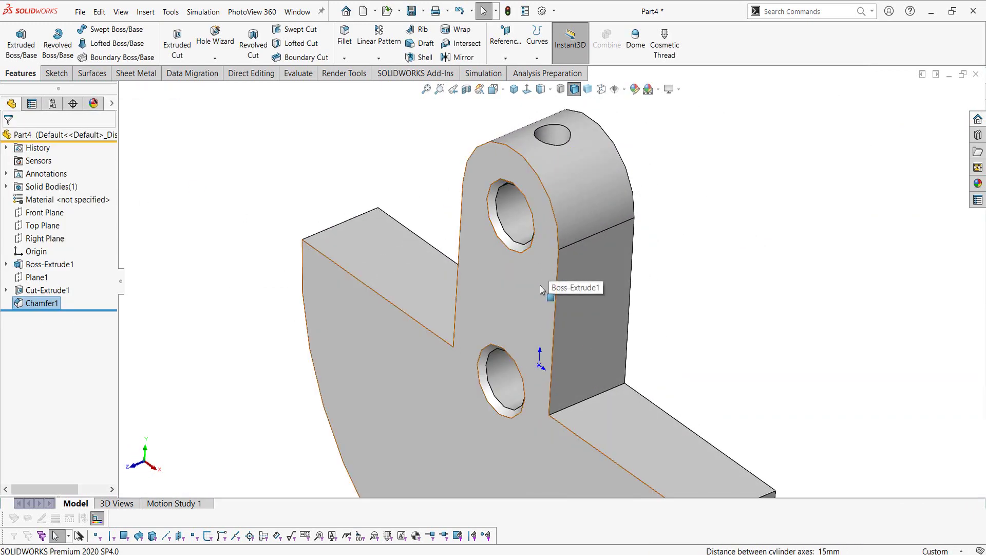
scroll(540, 289, up, 5)
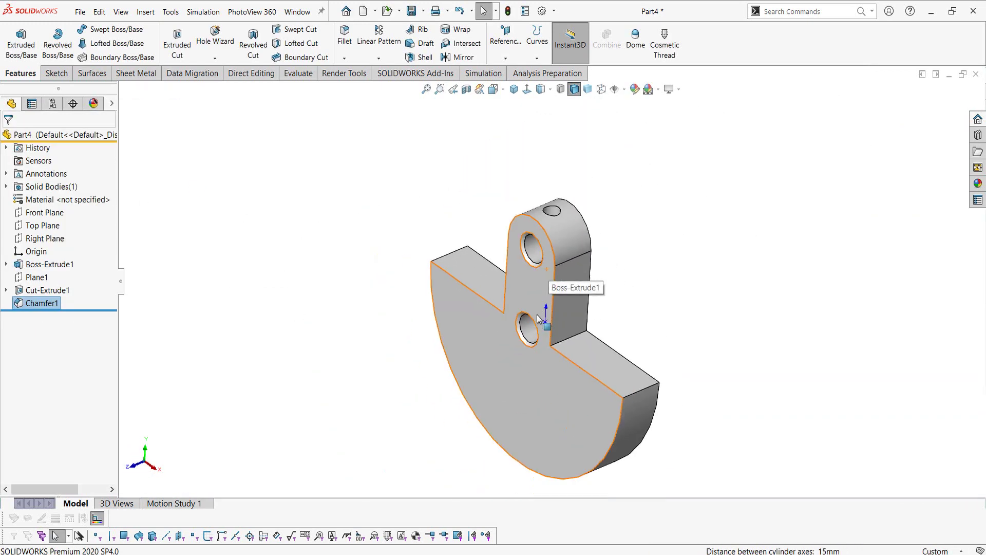
- Start a second chamfer at 0.1 mm and pick the first five outer edges
click(345, 59)
click(349, 85)
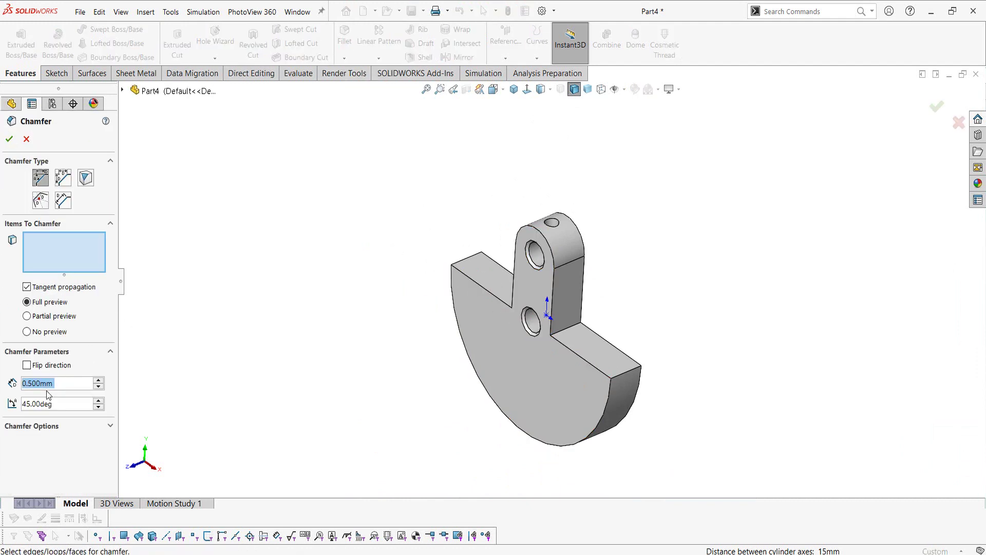
text(0.1)
key(Return)
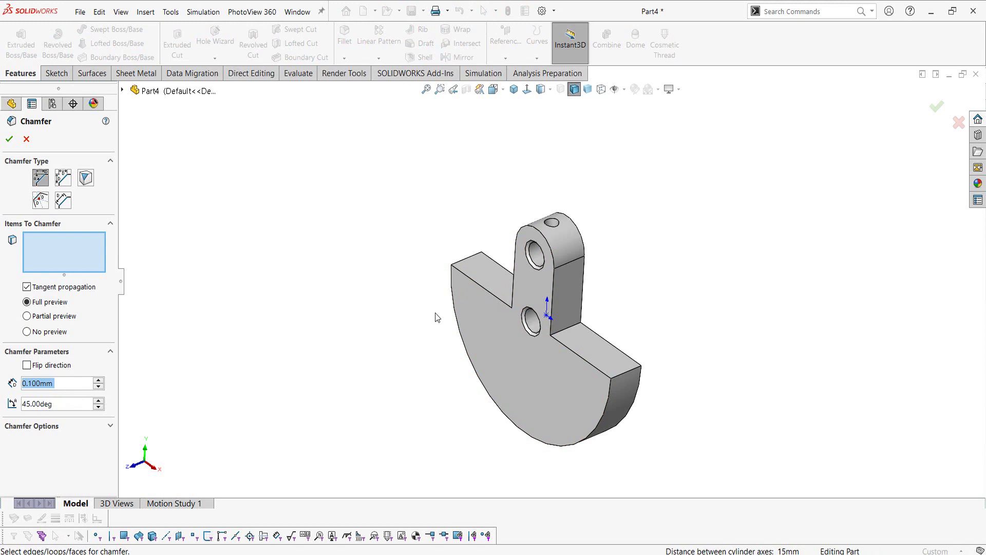
click(482, 291)
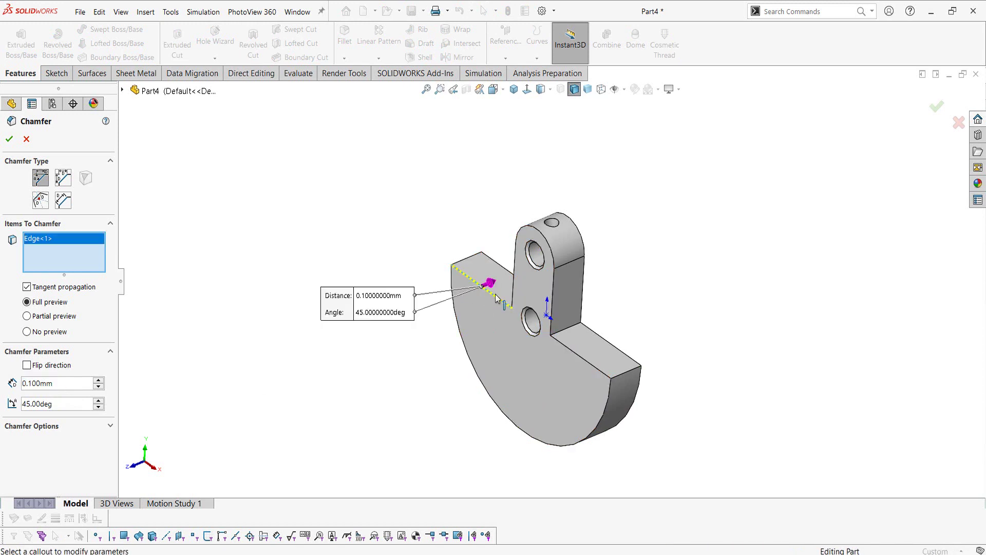
click(562, 348)
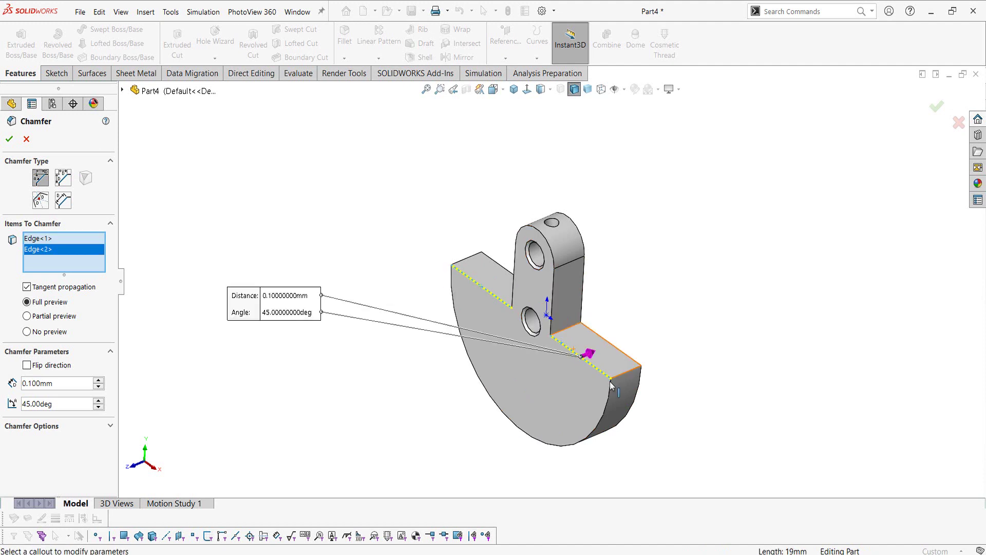
click(616, 349)
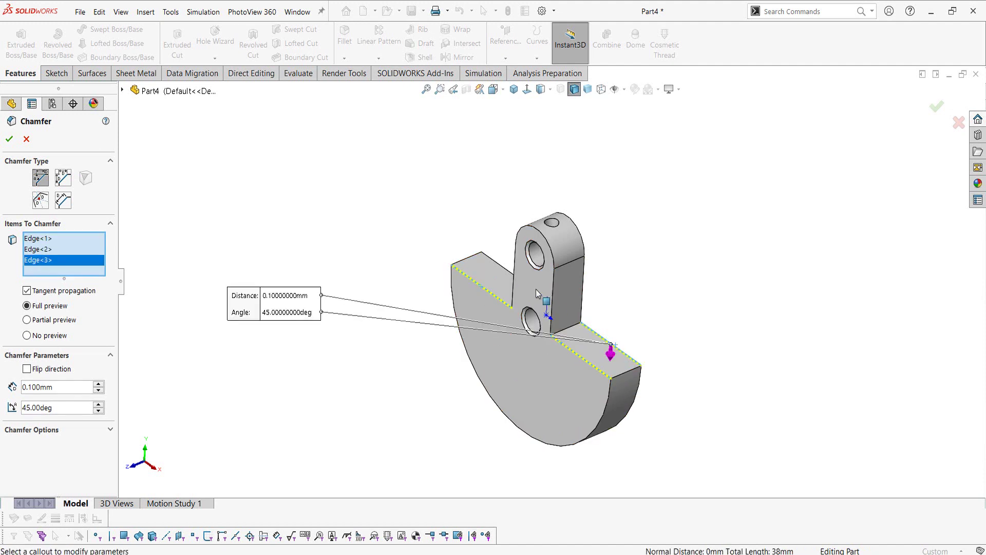
click(495, 263)
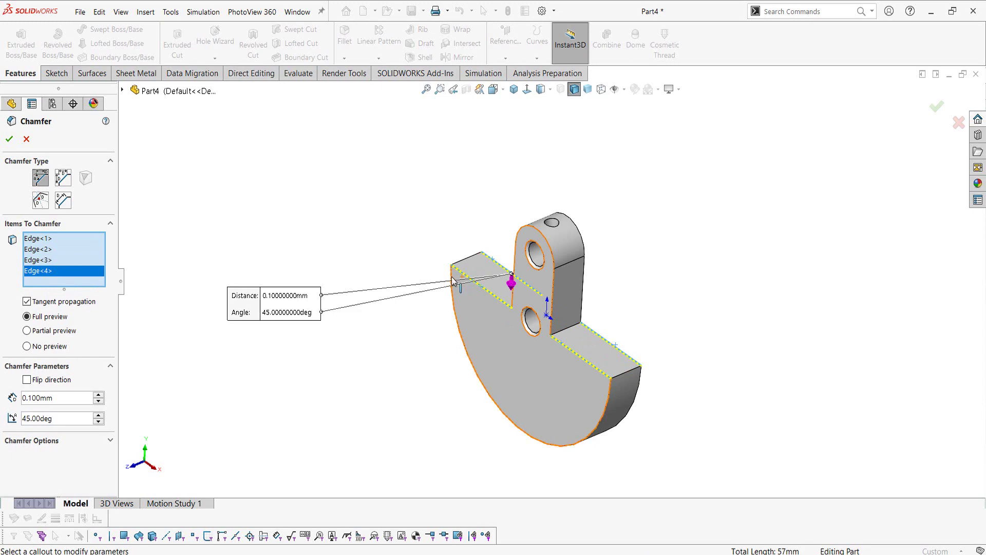
click(531, 433)
- Add the remaining outer edges on the back side and confirm the 0.1 mm chamfer
mouse_move(611, 355)
middle_down()
mouse_move(582, 375)
mouse_move(552, 273)
middle_up()
click(559, 381)
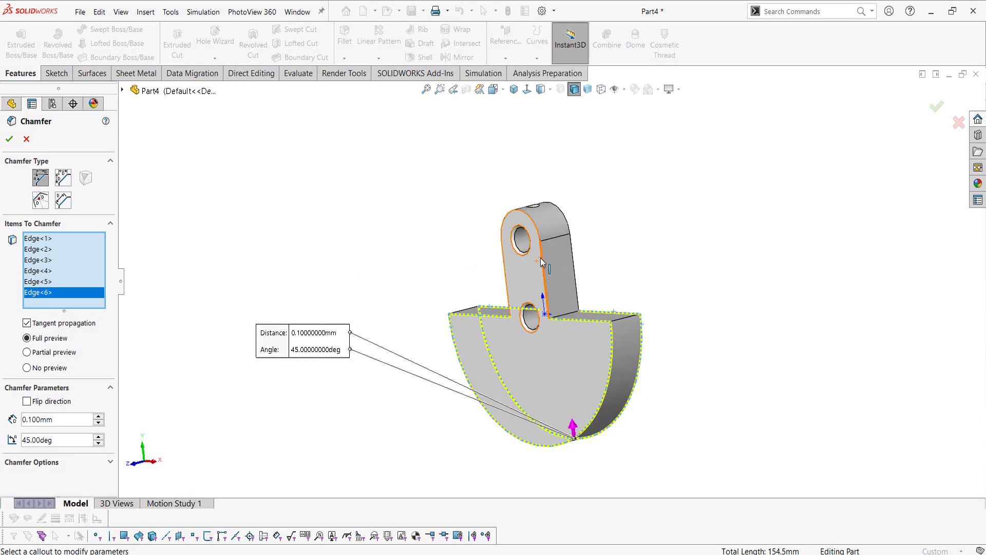
click(540, 258)
mouse_move(552, 252)
middle_down()
mouse_move(497, 280)
mouse_move(514, 295)
middle_up()
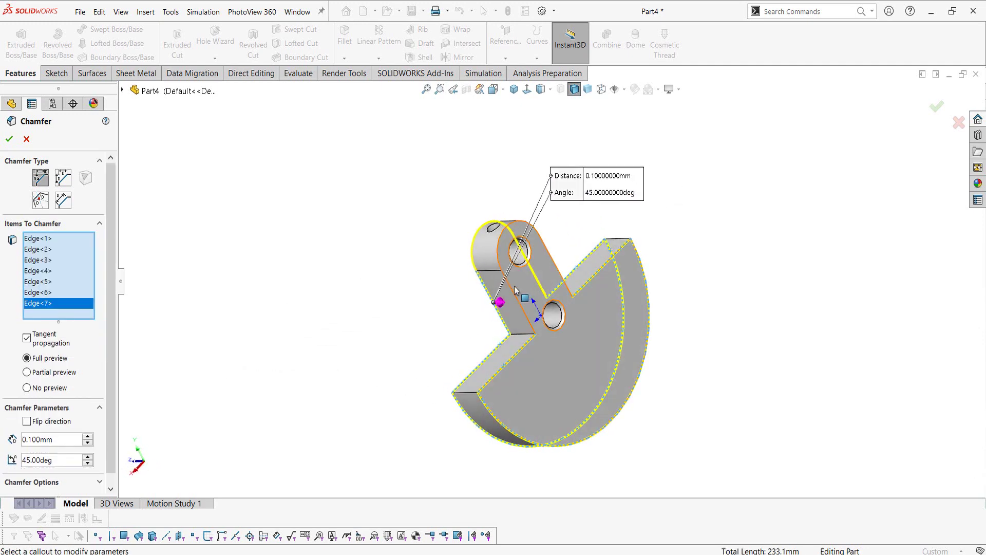
click(513, 294)
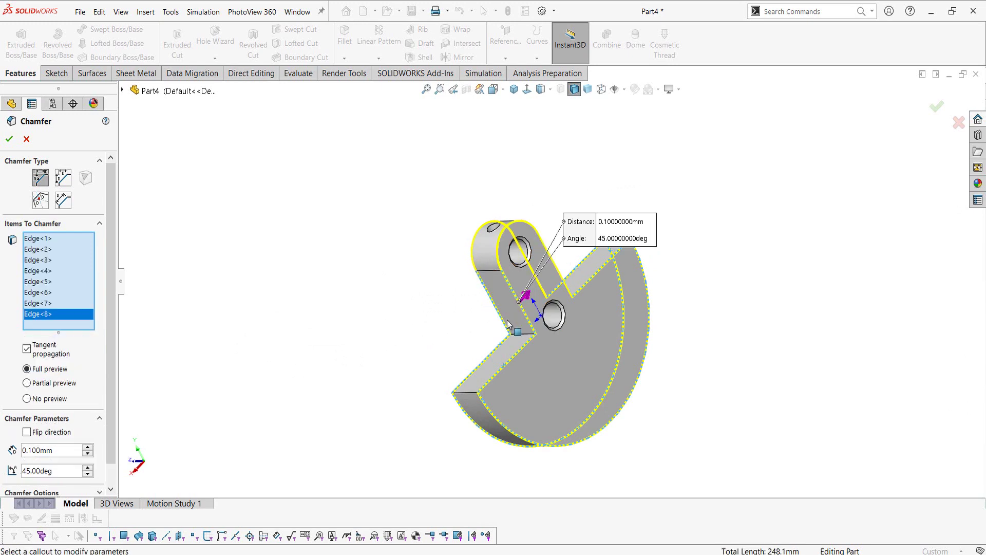
mouse_move(508, 323)
middle_down()
mouse_move(667, 305)
mouse_move(627, 326)
middle_up()
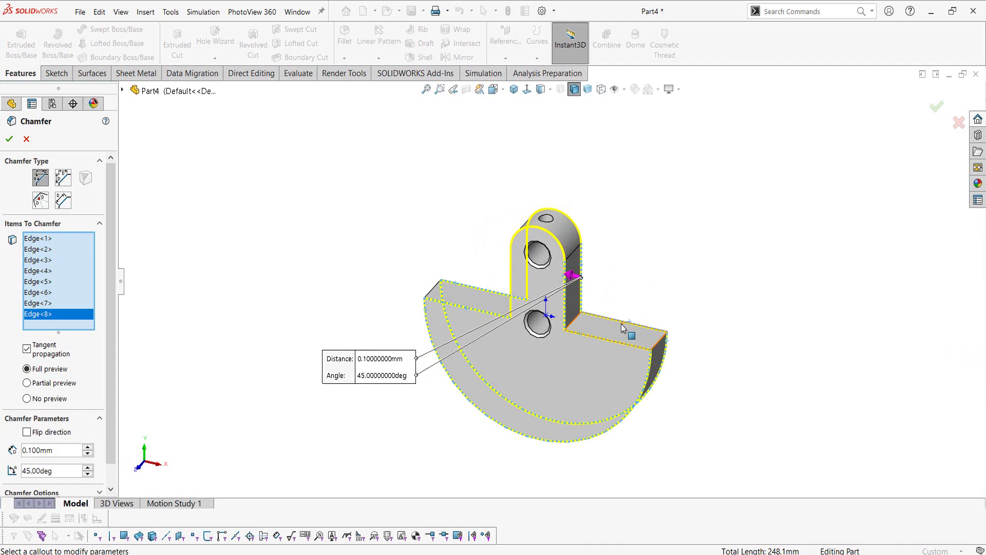
click(8, 137)
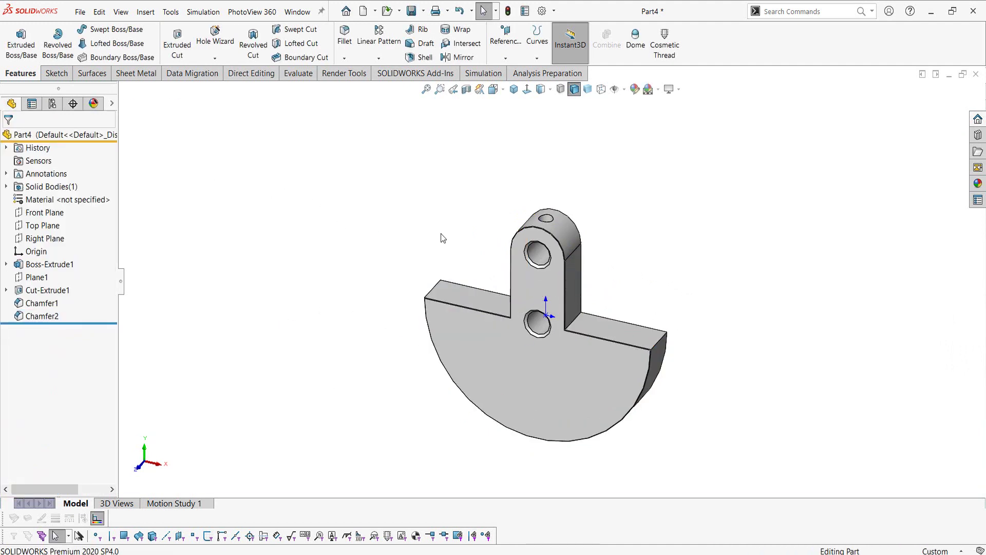
- Check the Counterweight A drawing for the remaining specs, then return to the part
scroll(577, 216, down, 2)
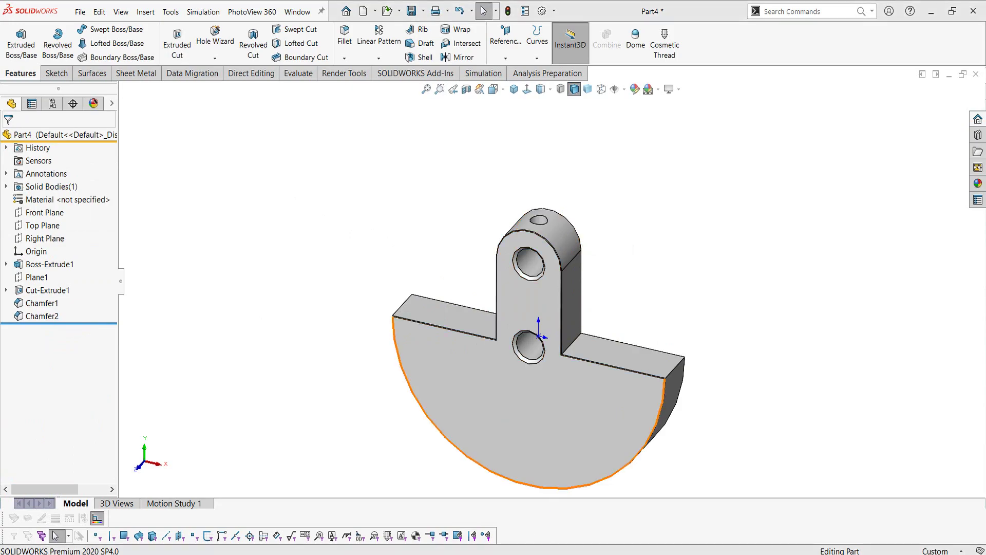
key(alt+Tab)
scroll(627, 290, down, 5)
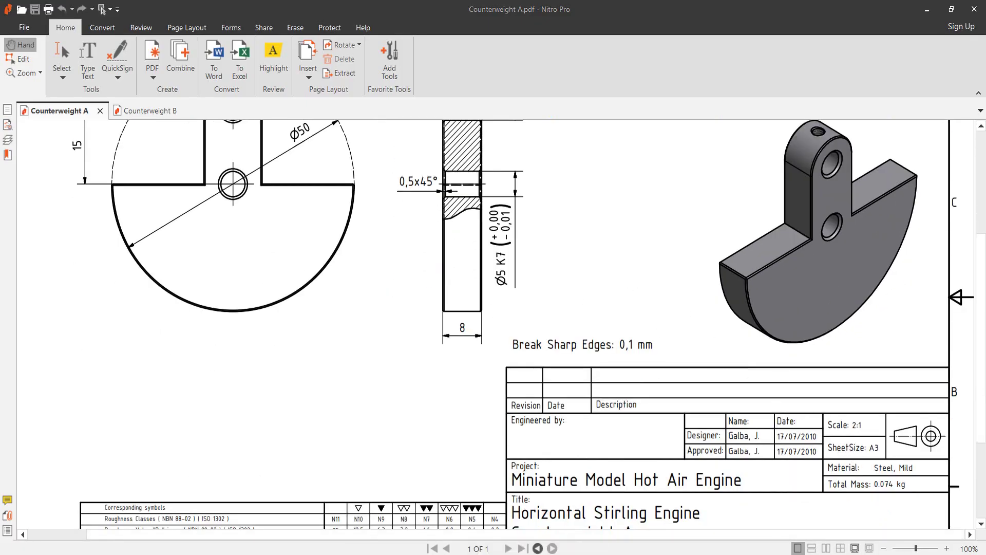
key(alt+Tab)
- Assign AISI 1035 Steel (SS) as the part material via a 'steel' search
right_click(43, 201)
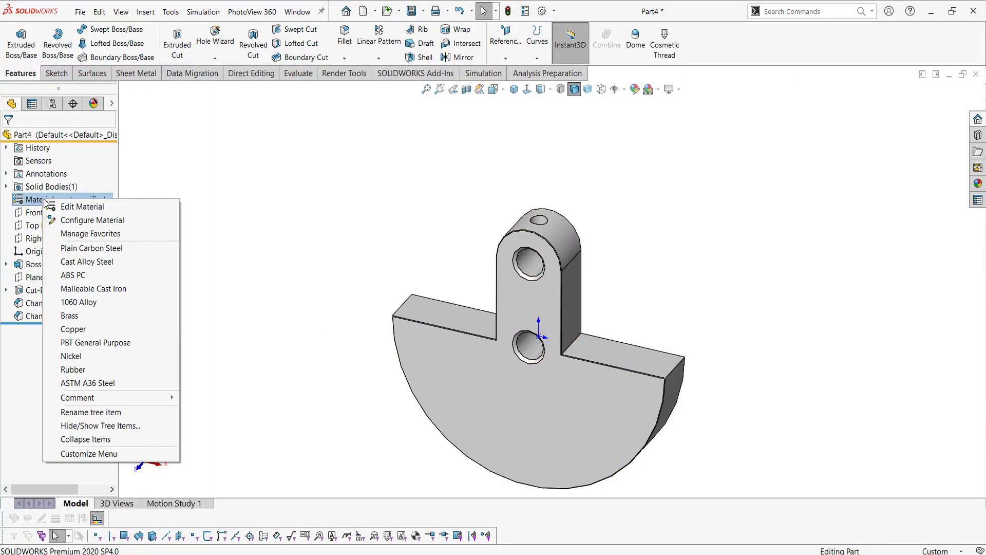
click(62, 209)
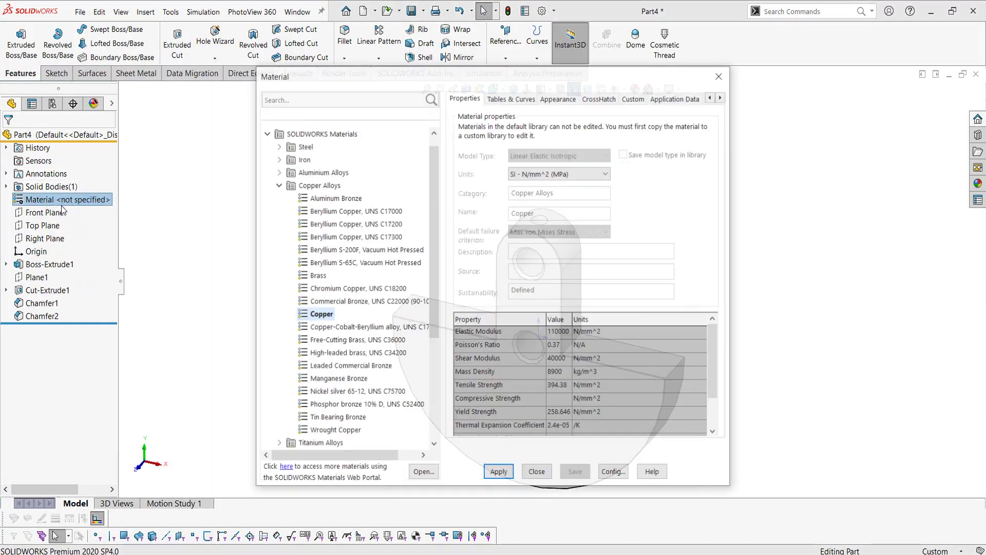
click(276, 96)
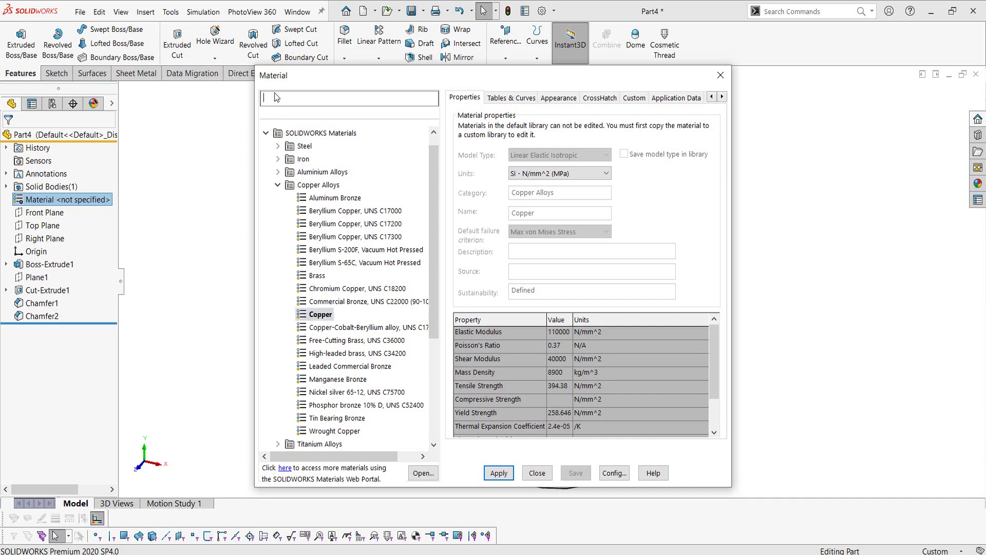
text(steel)
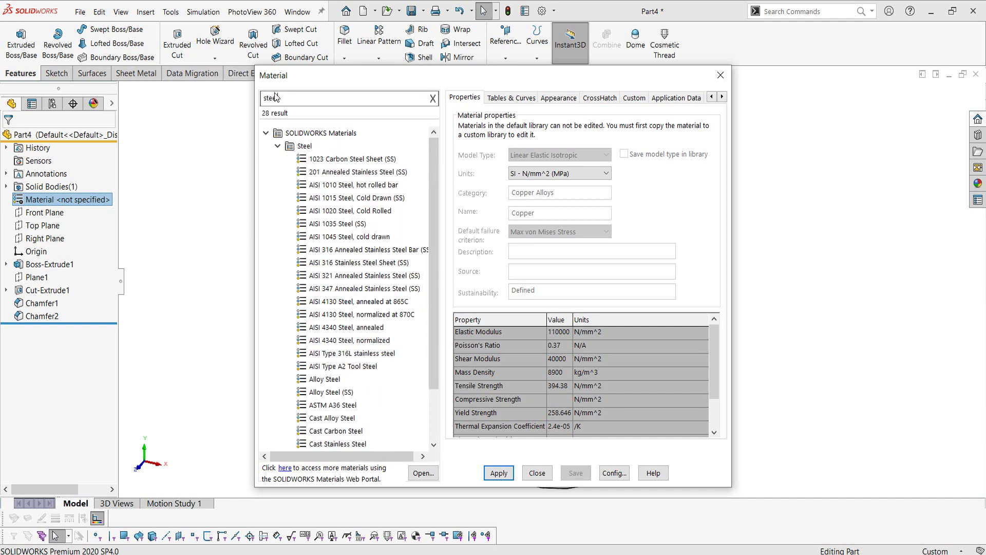
click(332, 226)
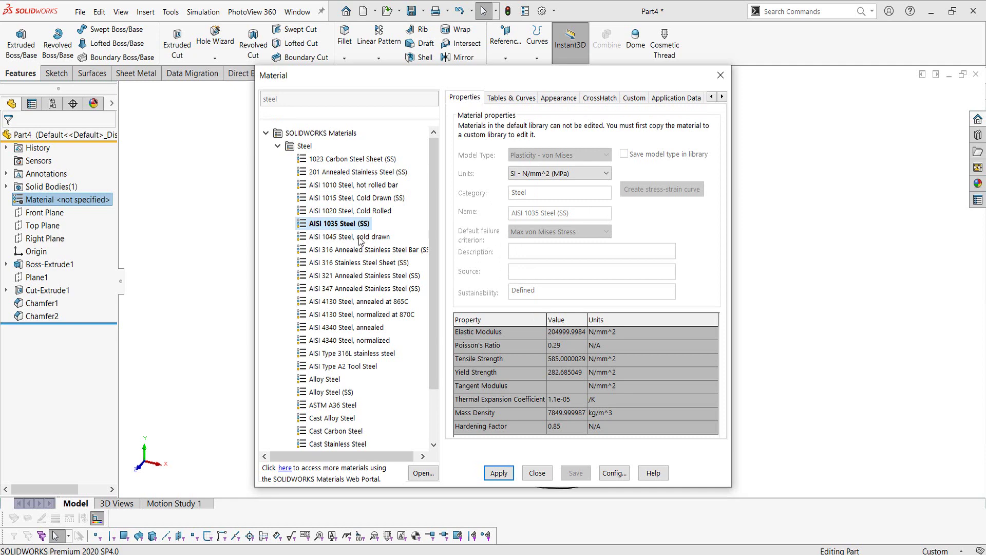
click(498, 473)
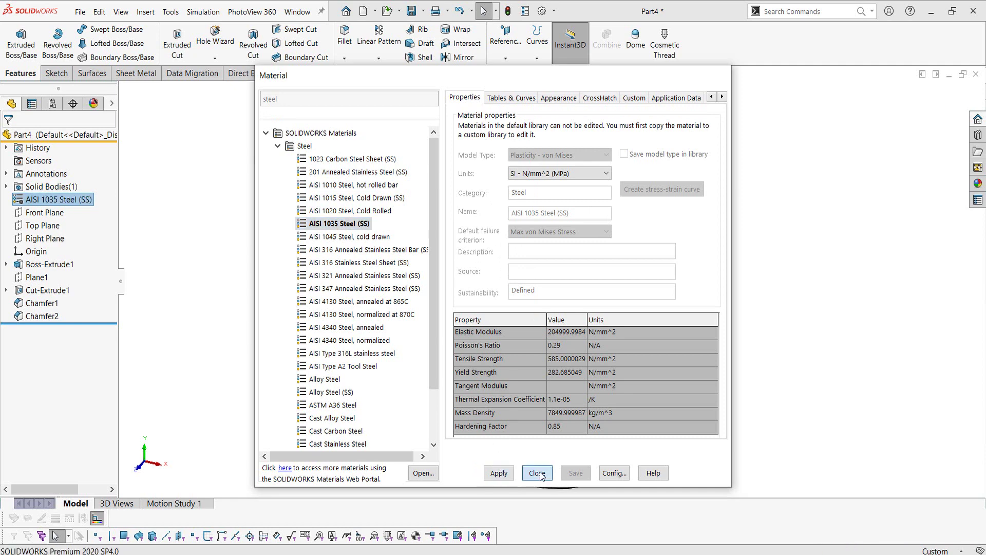
click(537, 472)
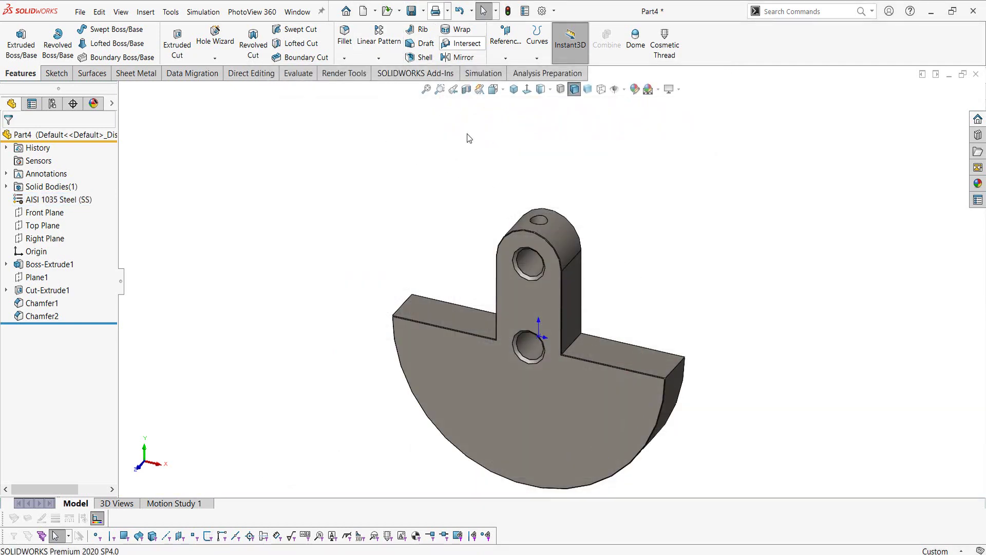
- Save the part as Counterweight A in the engine assembly's Parts folder
middle_drag(414, 220, 408, 214)
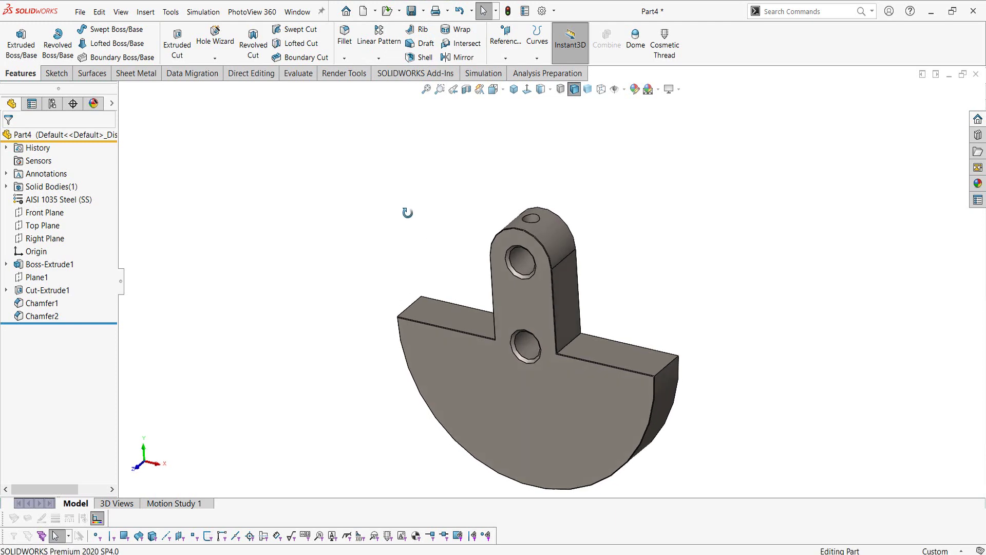
click(423, 11)
click(431, 41)
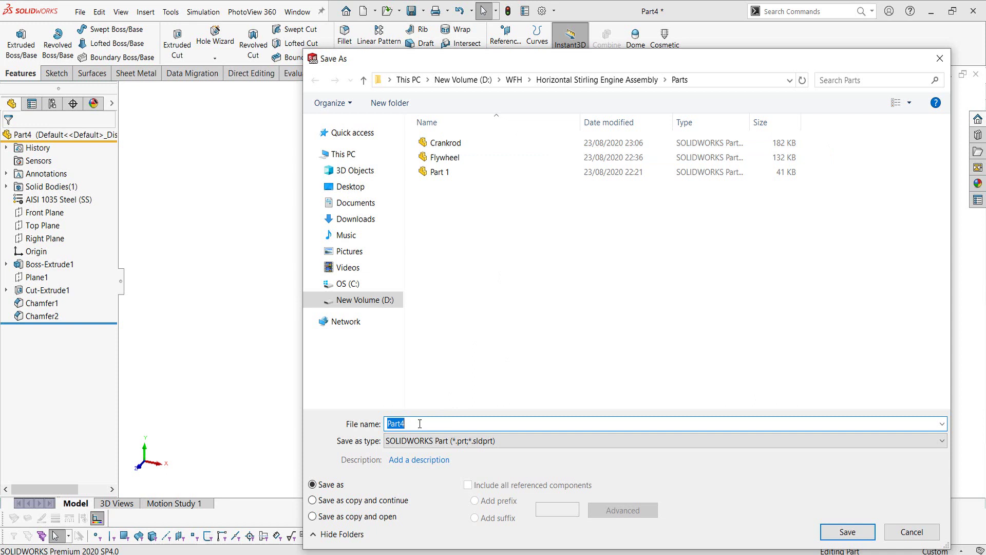
text(Counterweight)
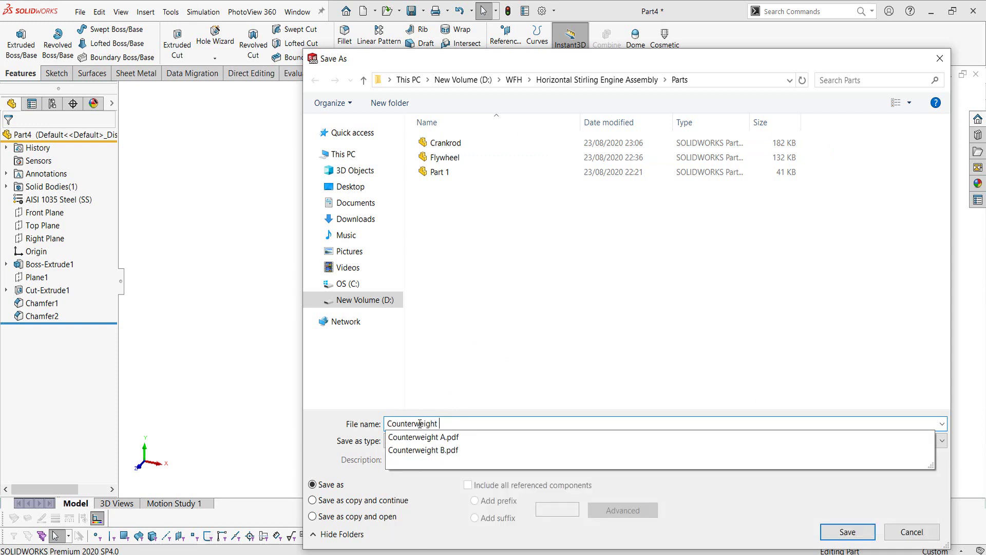
text(A)
key(Return)
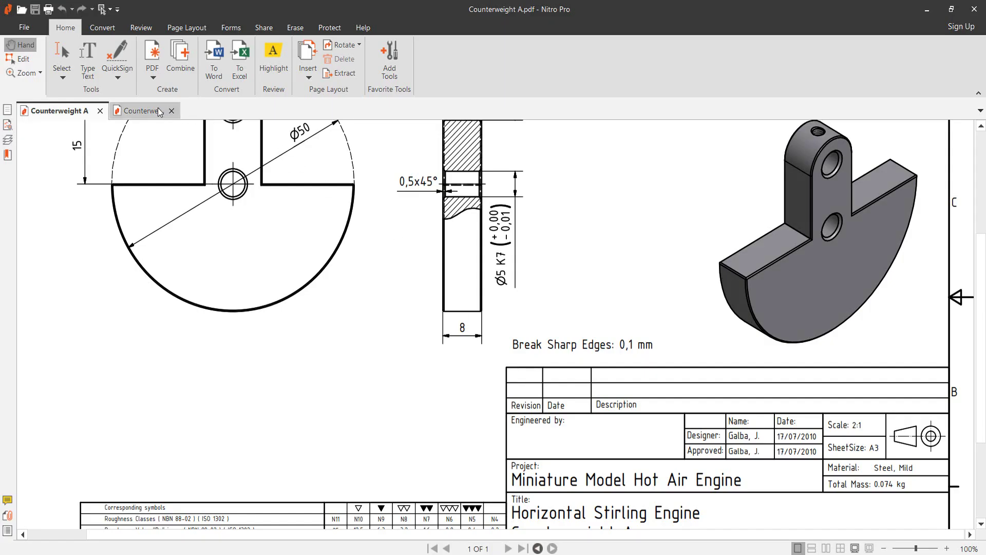
- Pan the drawings in Nitro Pro to show the title block and Counterweight B
drag(417, 353, 400, 238)
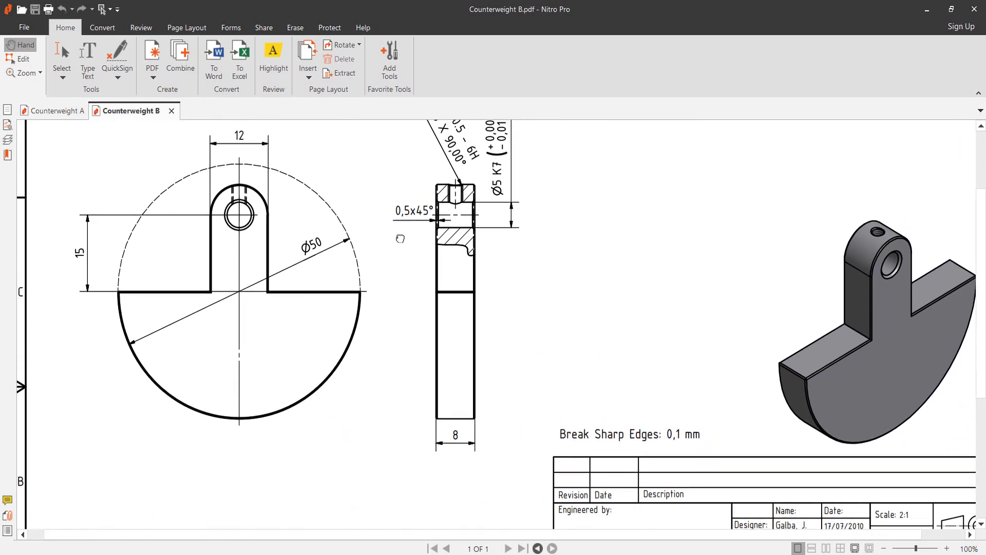
drag(400, 238, 406, 227)
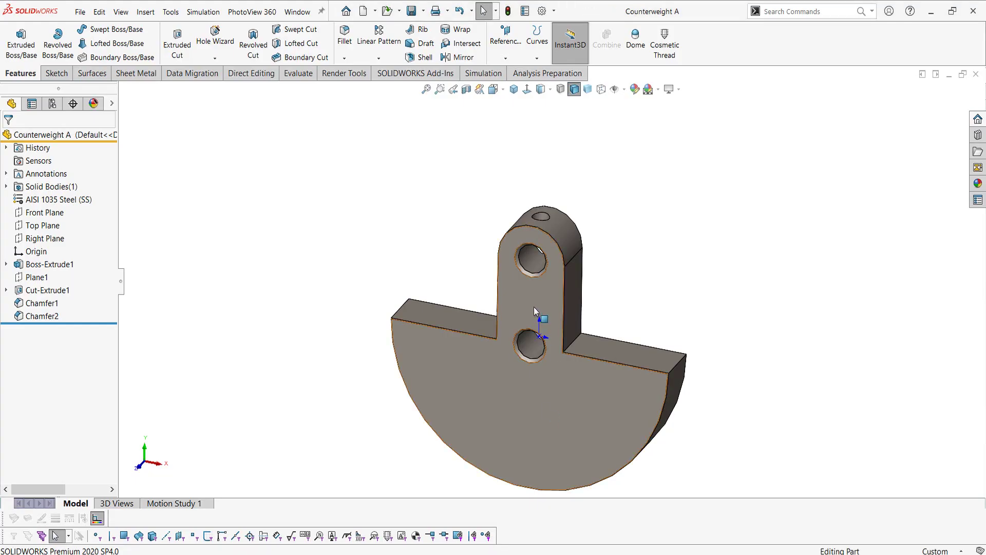
- Delete the lower Ø5 circle from Boss-Extrude1's Sketch1 and rebuild the part
click(6, 264)
click(52, 277)
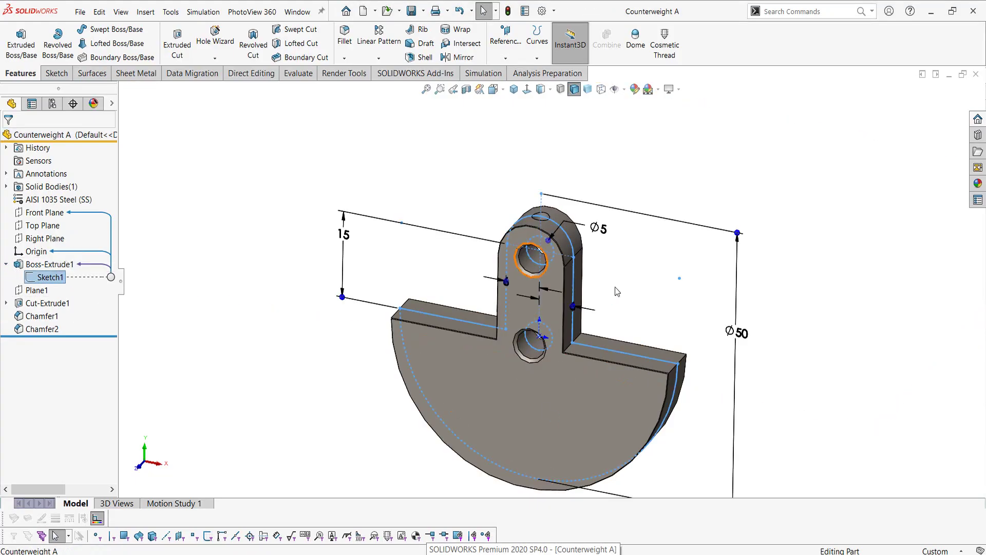
scroll(597, 290, down, 3)
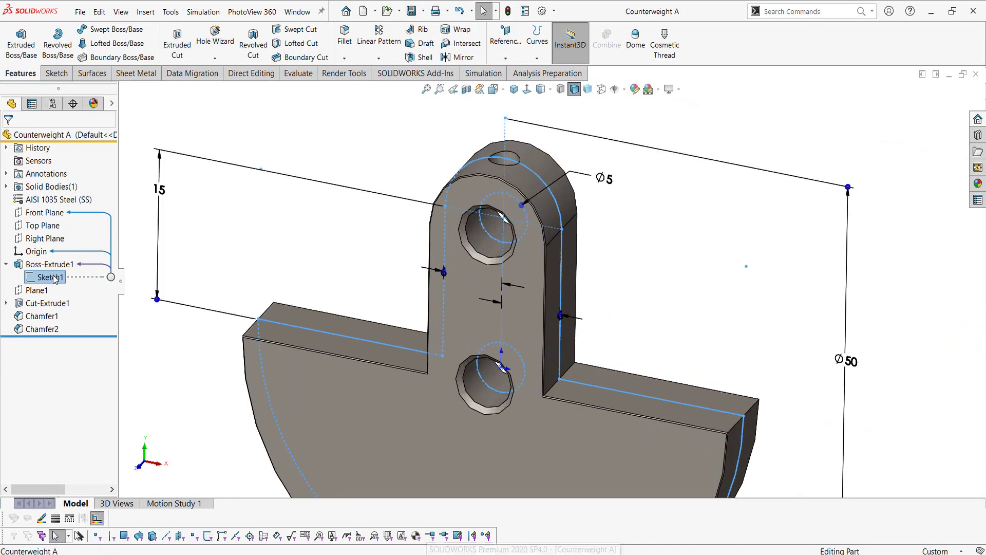
right_click(53, 279)
click(67, 245)
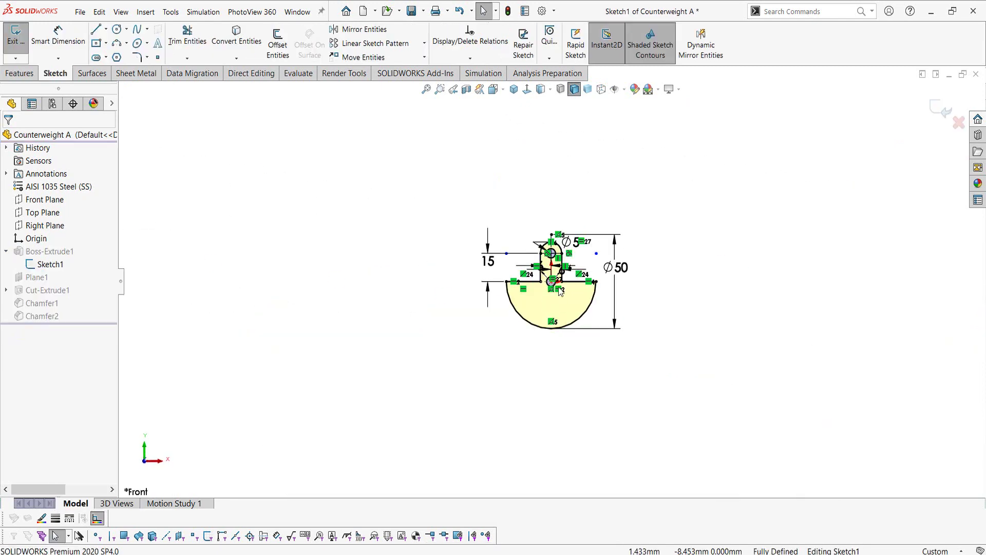
scroll(559, 303, down, 1)
scroll(560, 303, down, 2)
scroll(549, 283, down, 3)
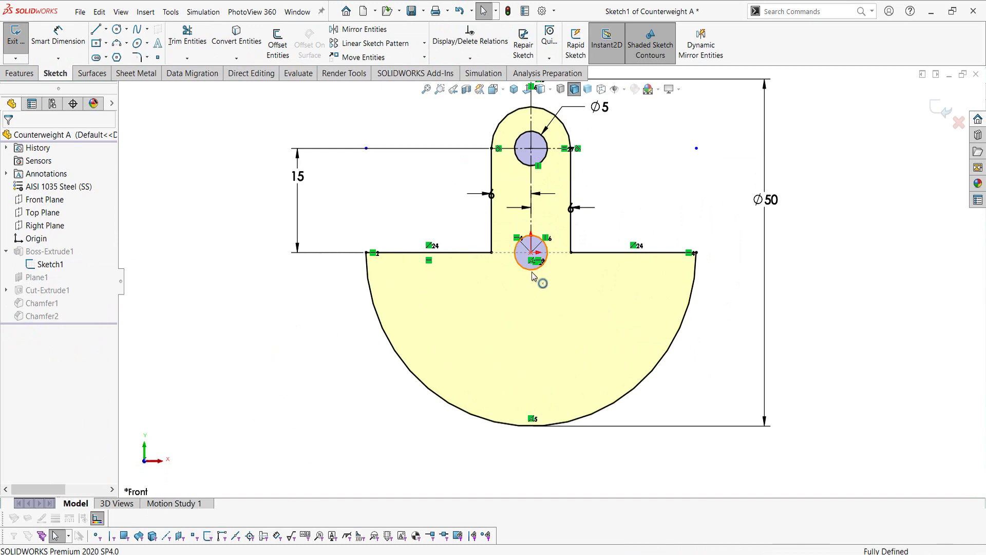
click(534, 269)
key(Escape)
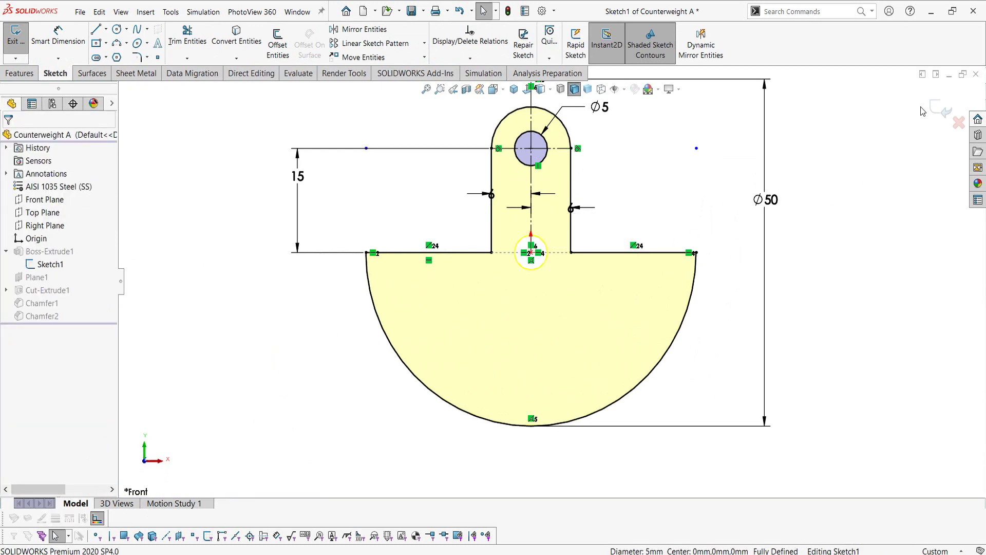
click(944, 109)
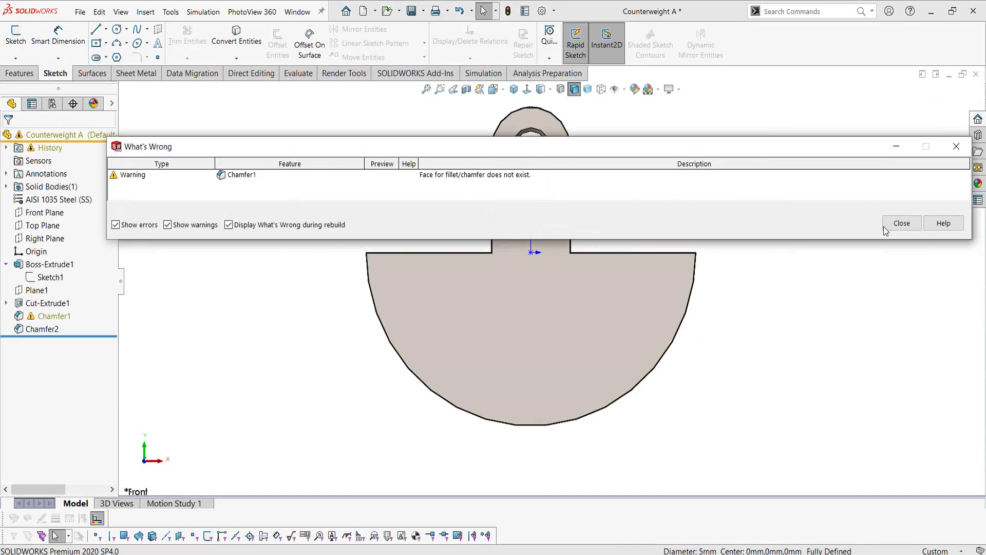
- Remove Chamfer1's missing face reference so it chamfers only the upper hole
key(Escape)
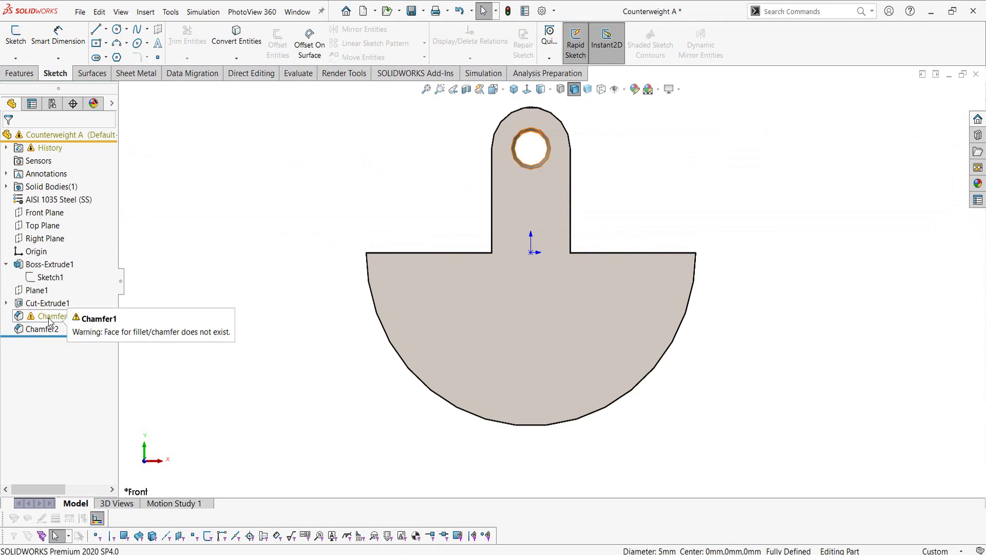
click(32, 317)
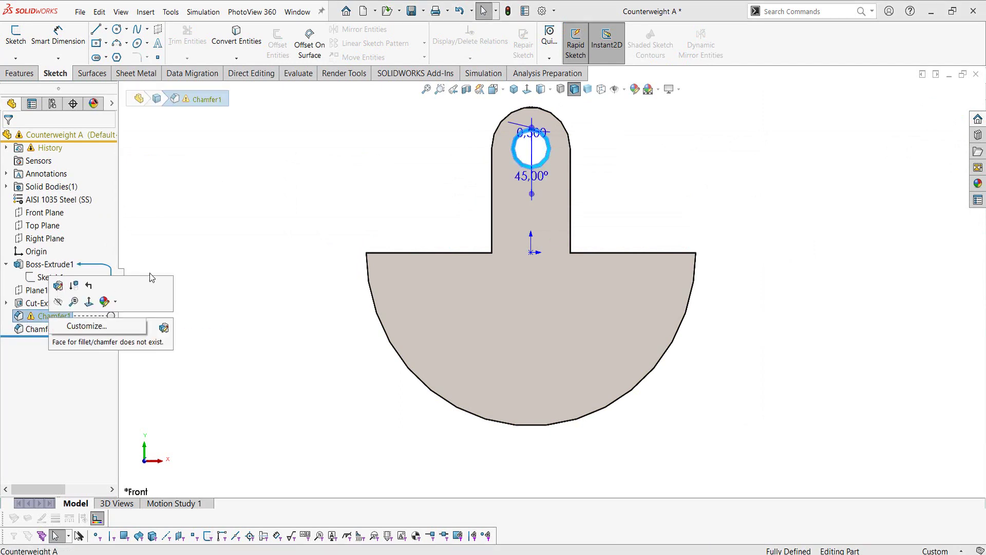
right_click(49, 316)
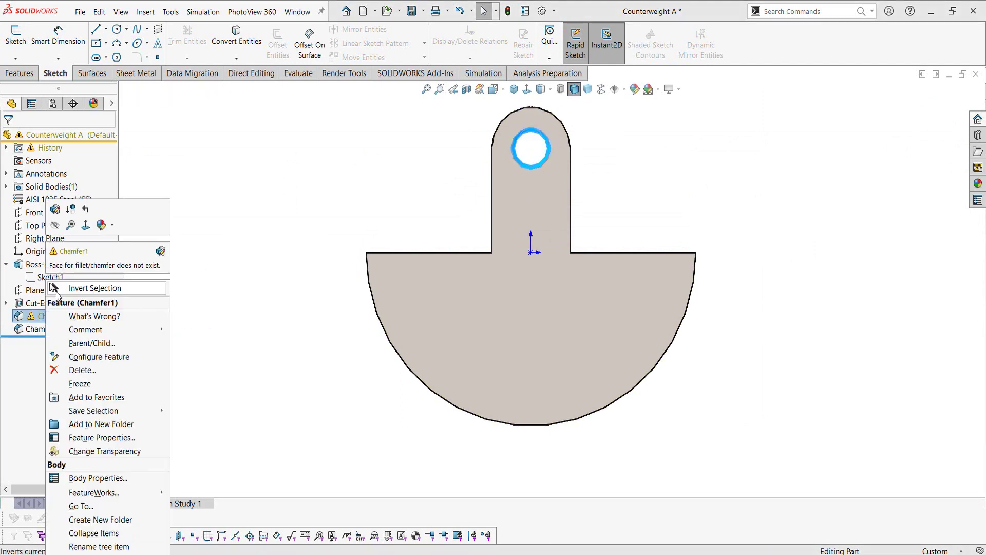
click(55, 209)
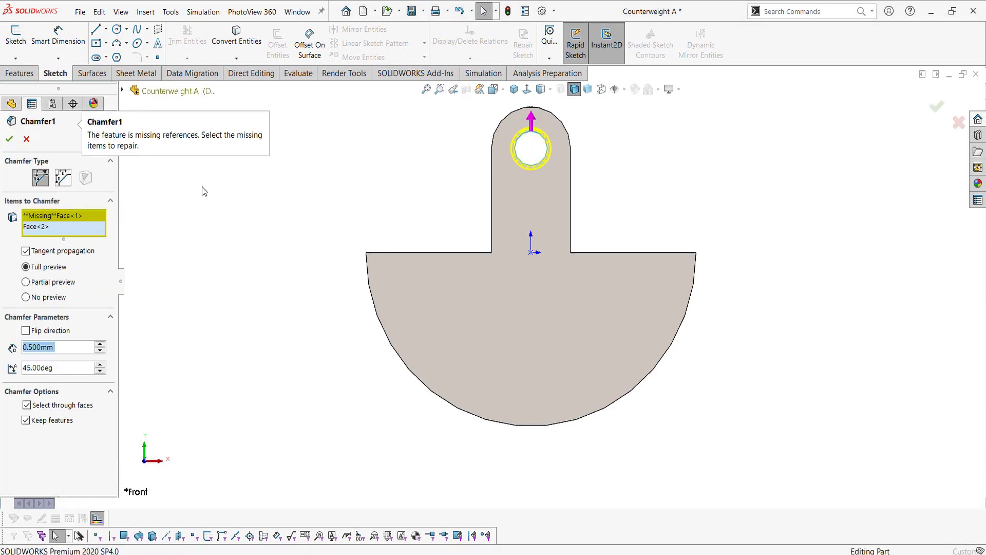
click(44, 215)
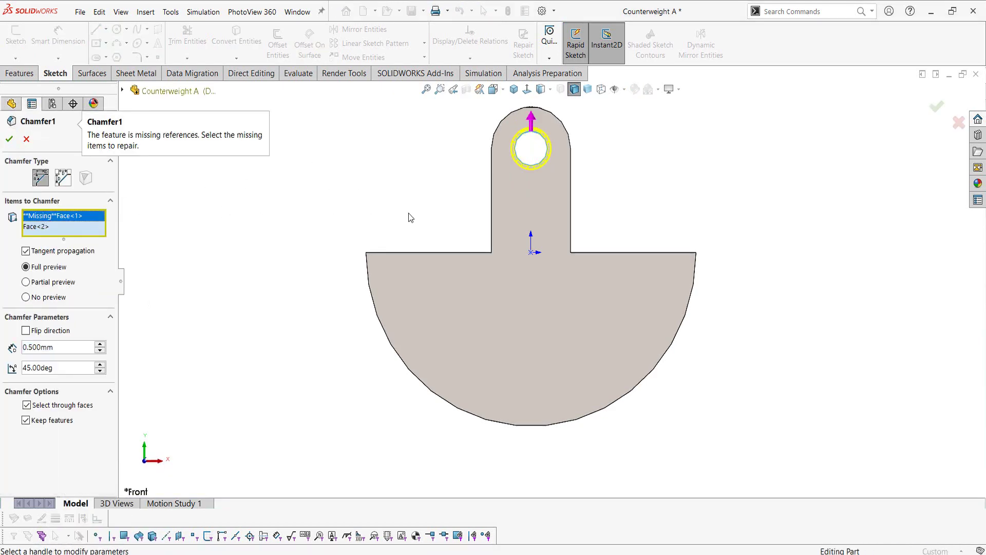
middle_drag(372, 220, 370, 246)
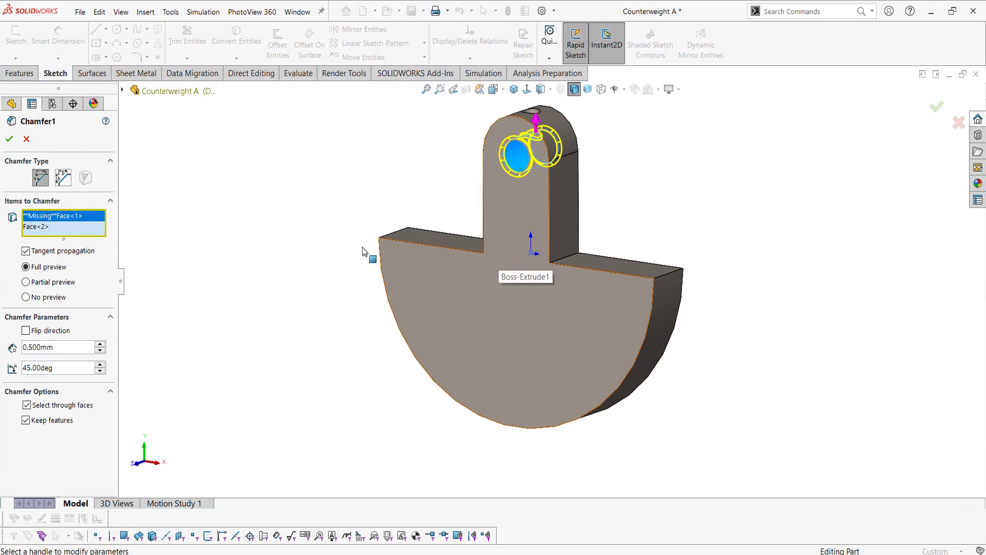
right_click(70, 221)
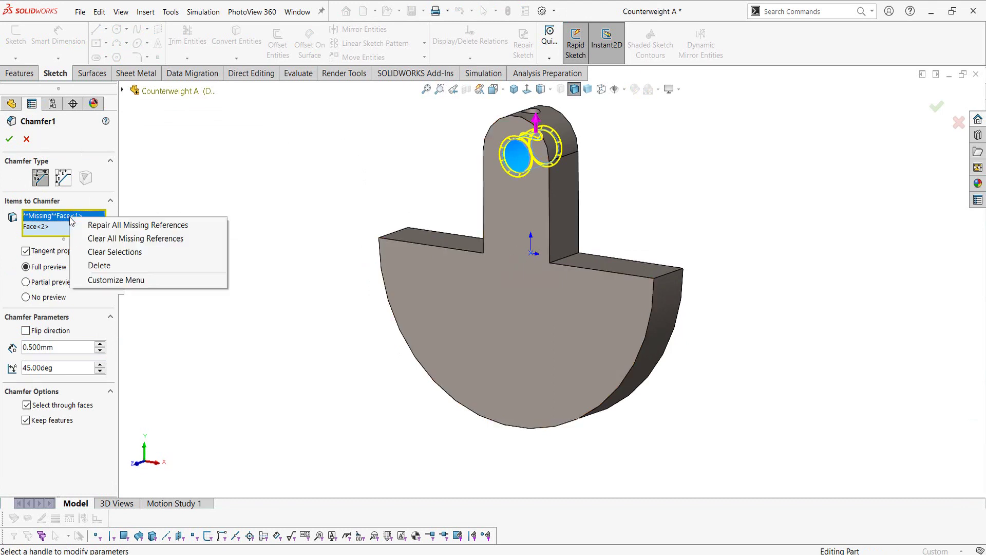
click(99, 265)
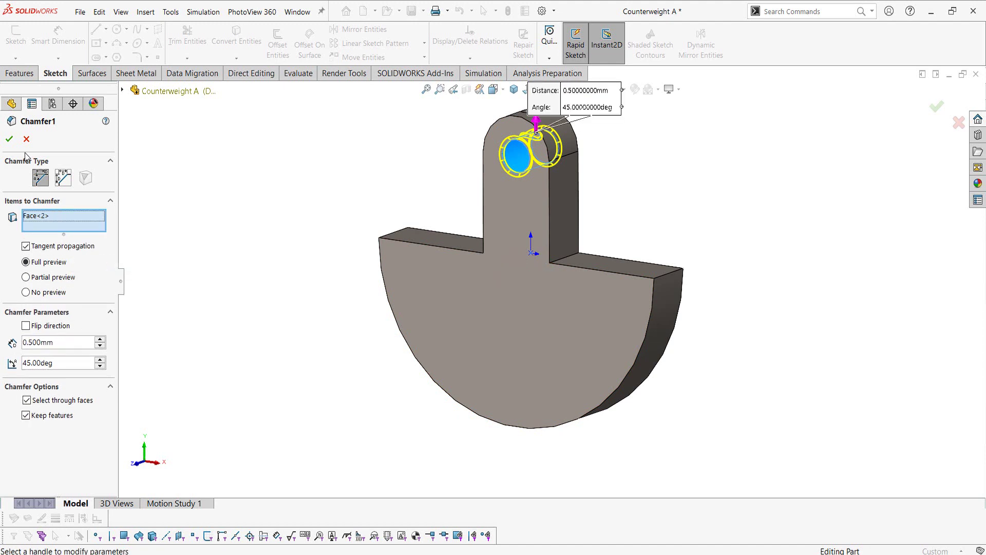
click(9, 139)
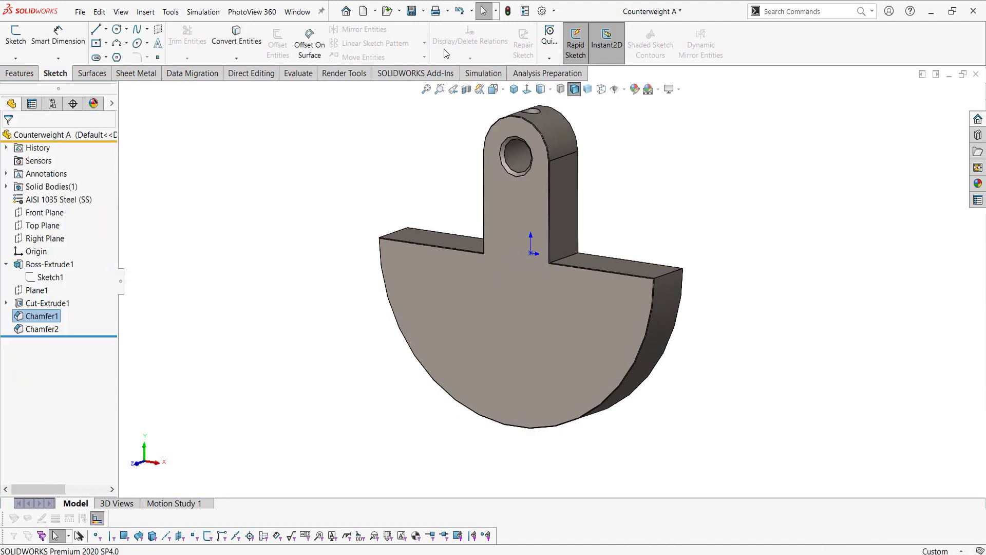
- Save the part as Counterweight B and show it in isometric view
click(423, 10)
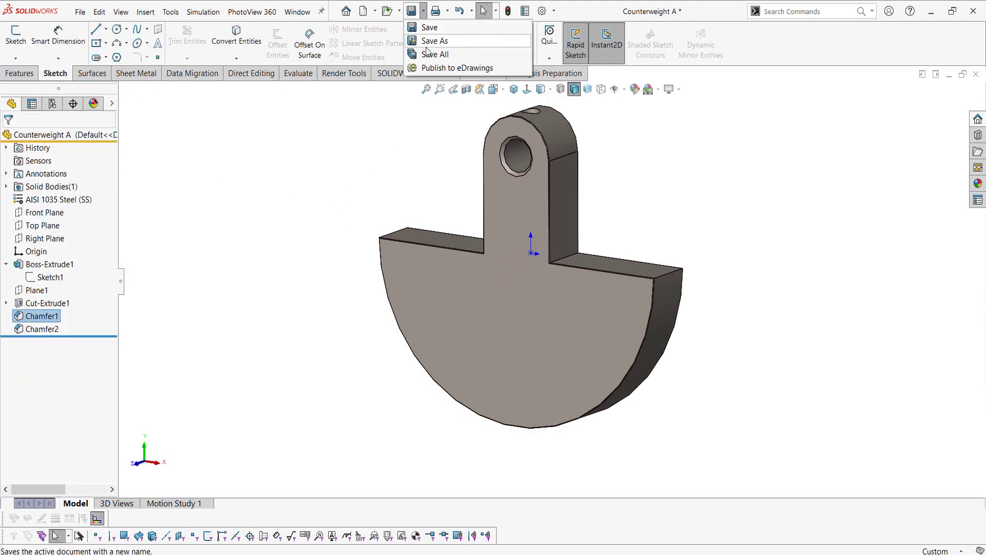
click(435, 41)
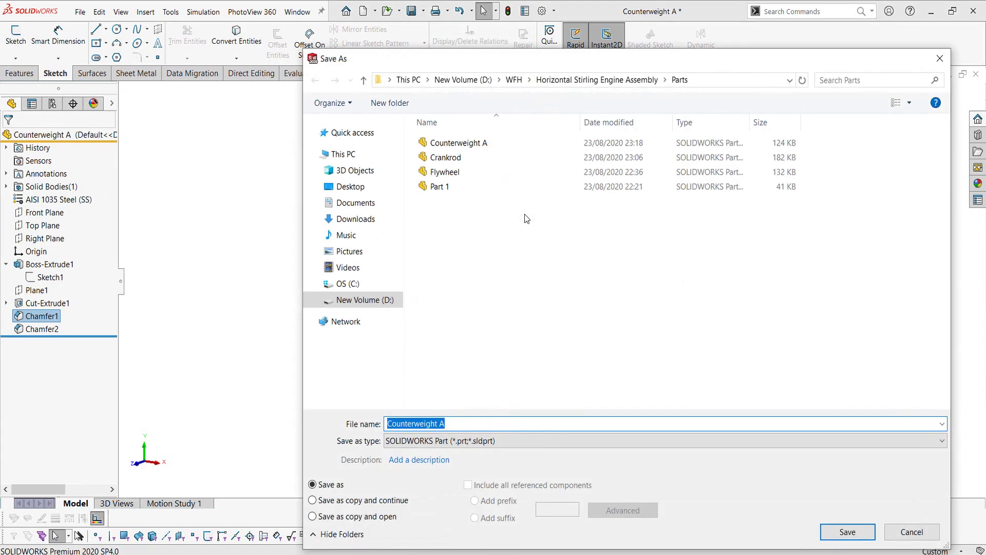
double_click(448, 423)
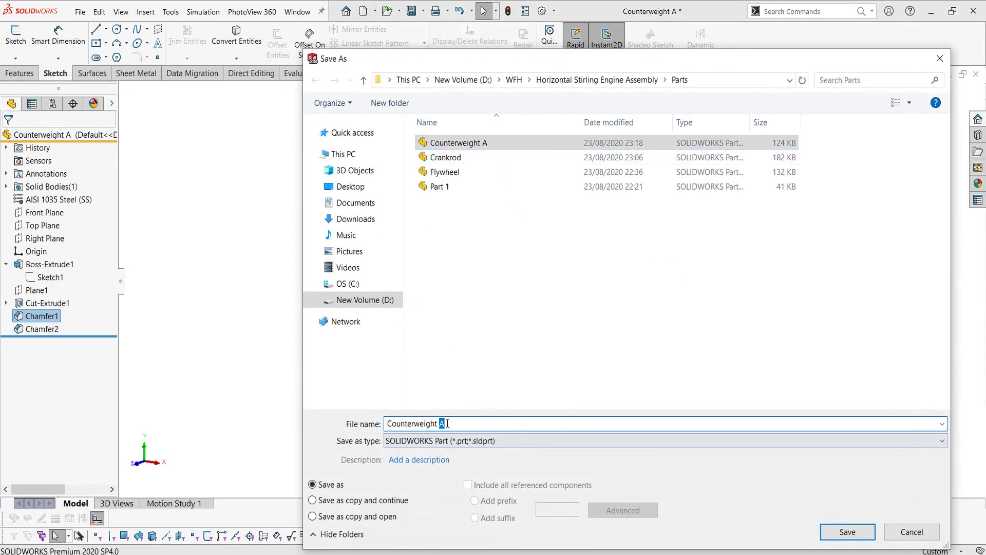
text(B)
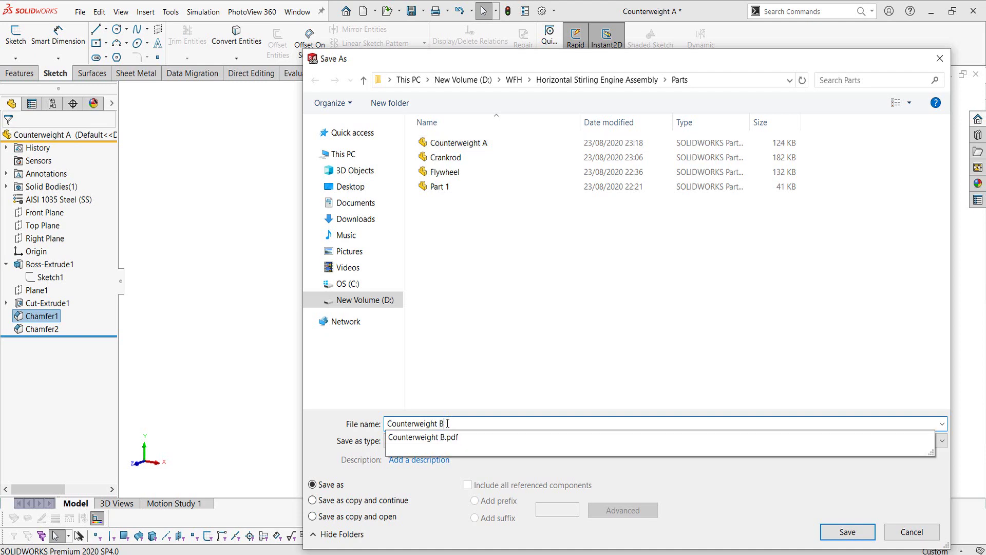
key(Return)
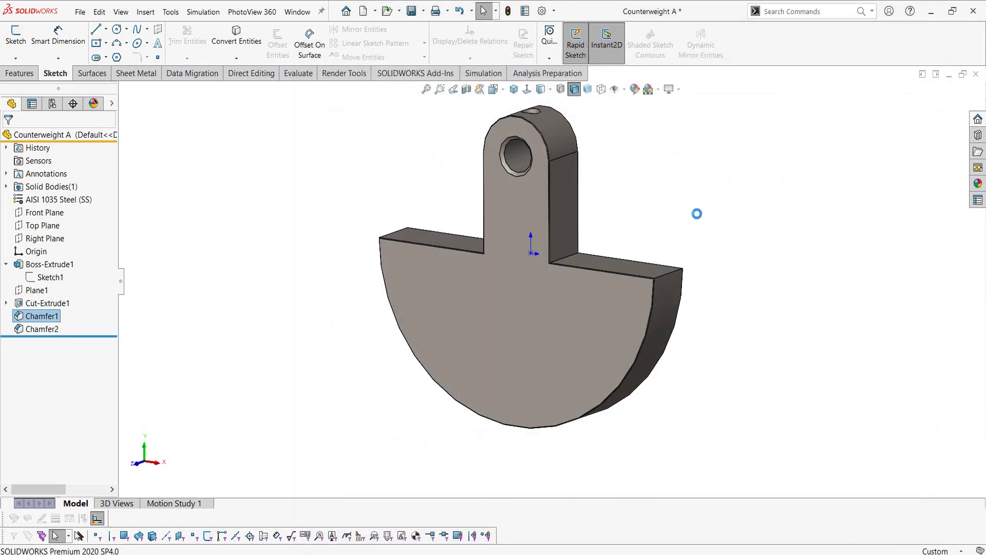
click(703, 228)
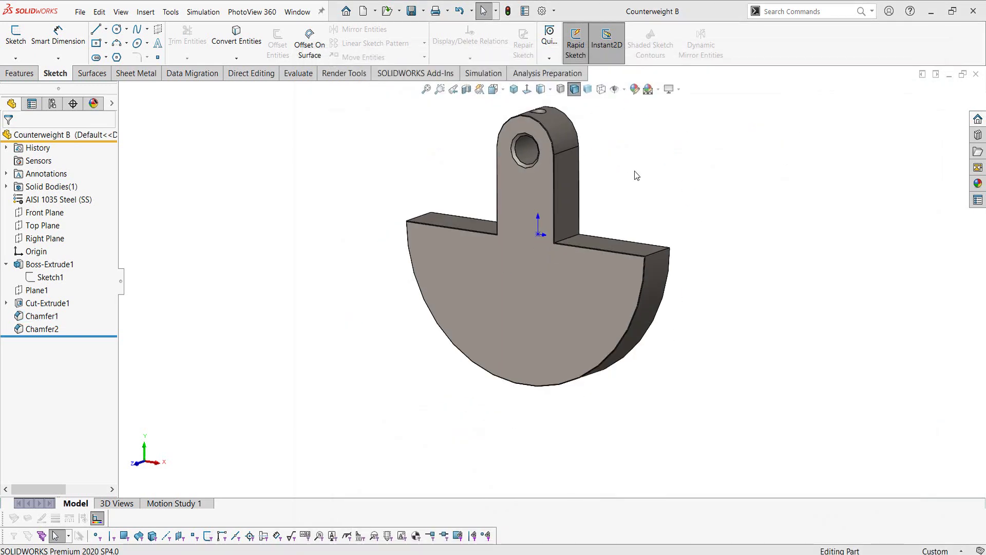
key(ctrl+7)
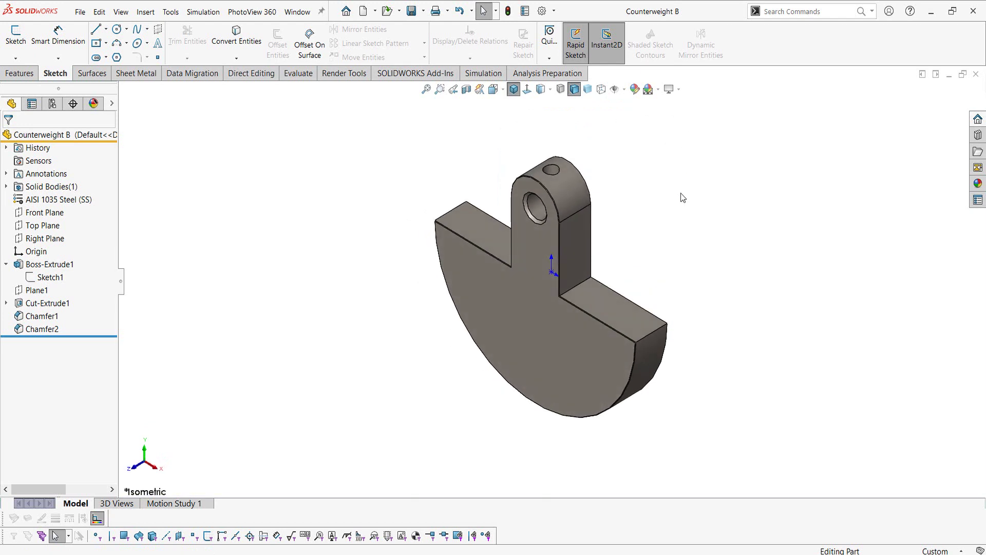